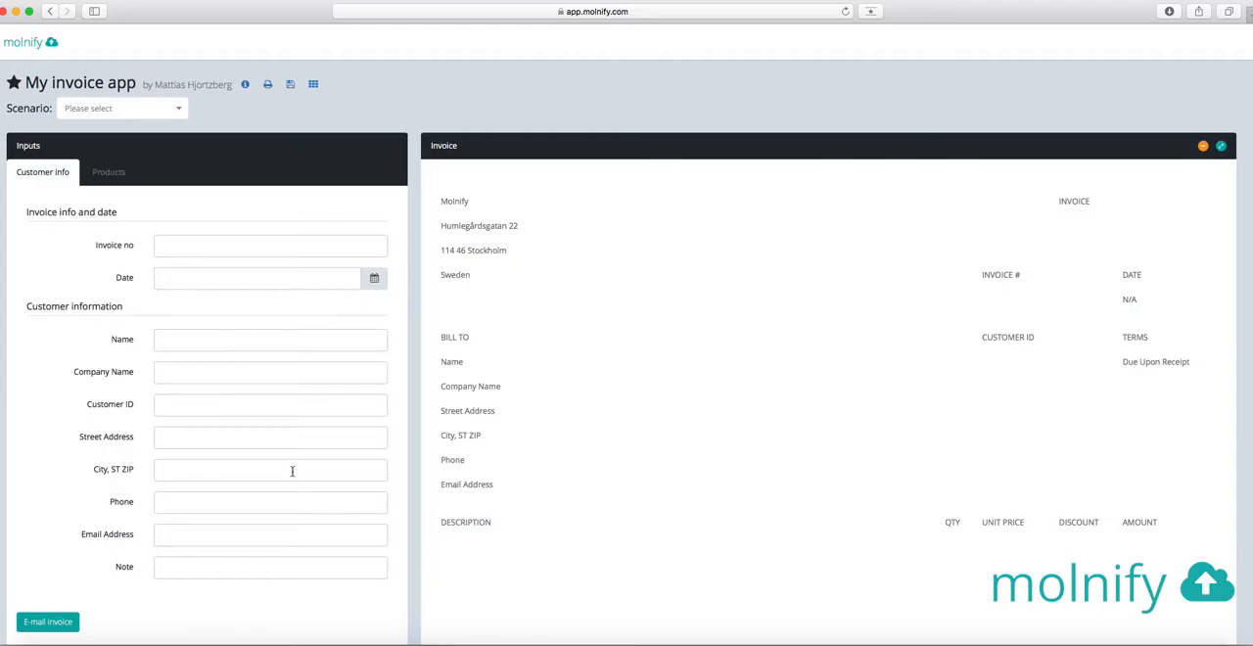
# Load the shared scenario "Invoice no 1" in My invoice app and review its products and the resulting invoice
pyautogui.click(111, 173)
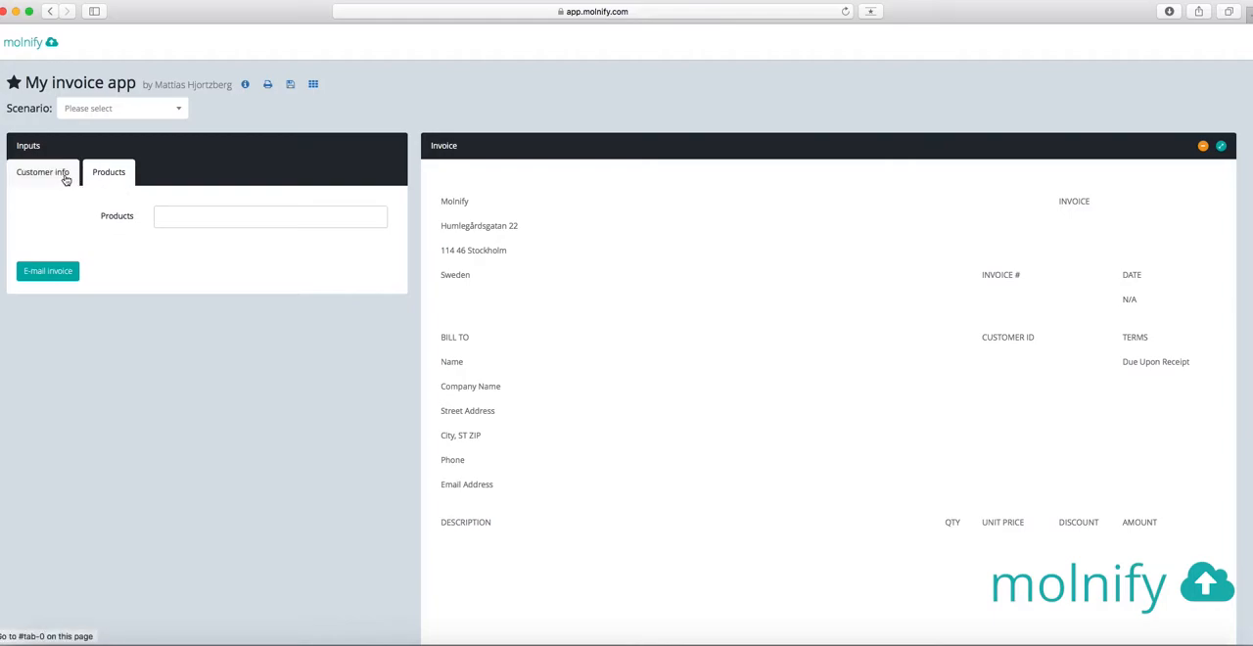
pyautogui.click(176, 109)
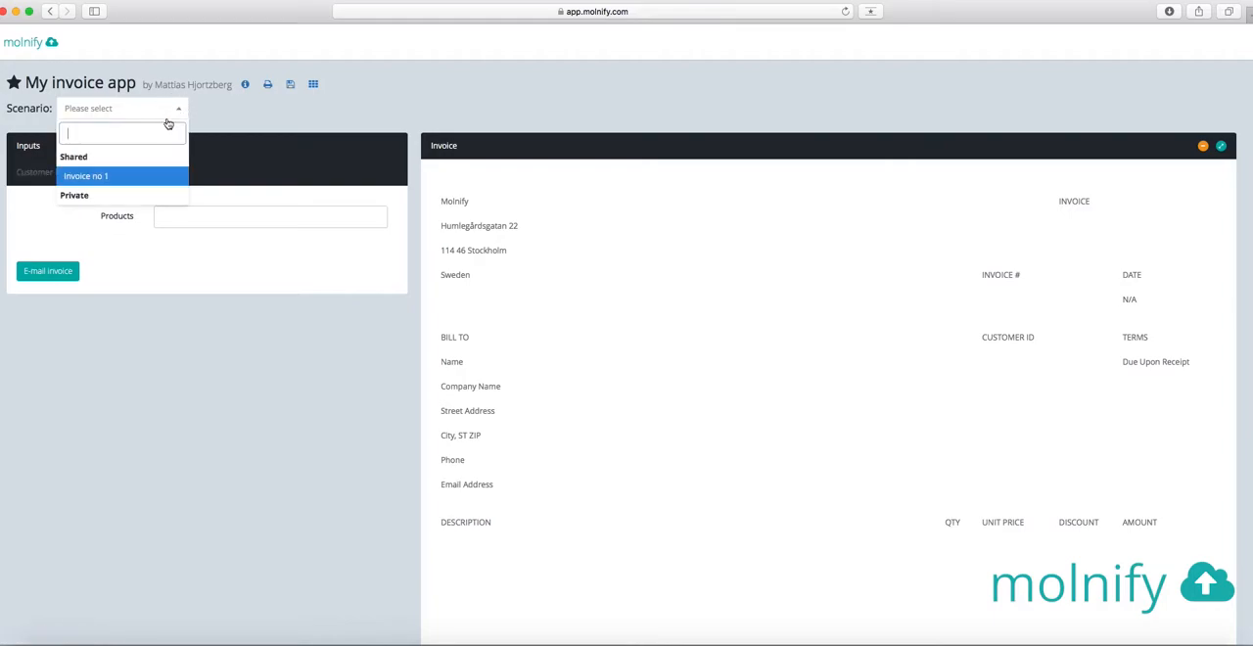
pyautogui.click(140, 173)
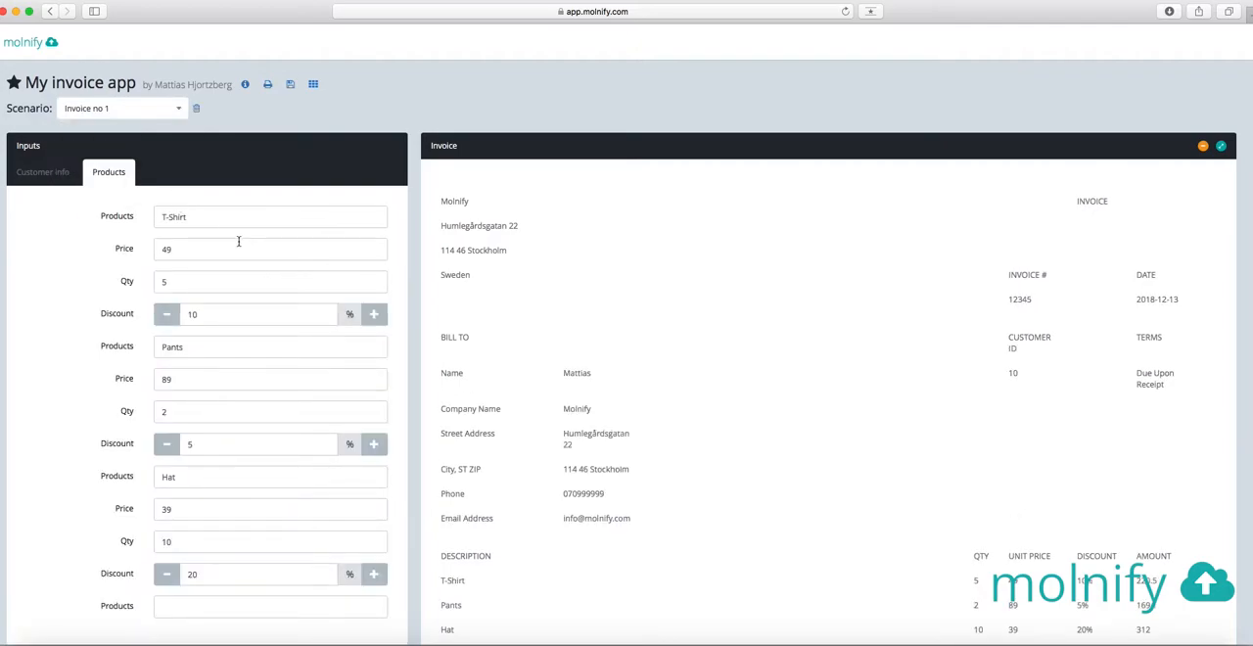
pyautogui.scroll(-3, 238, 240)
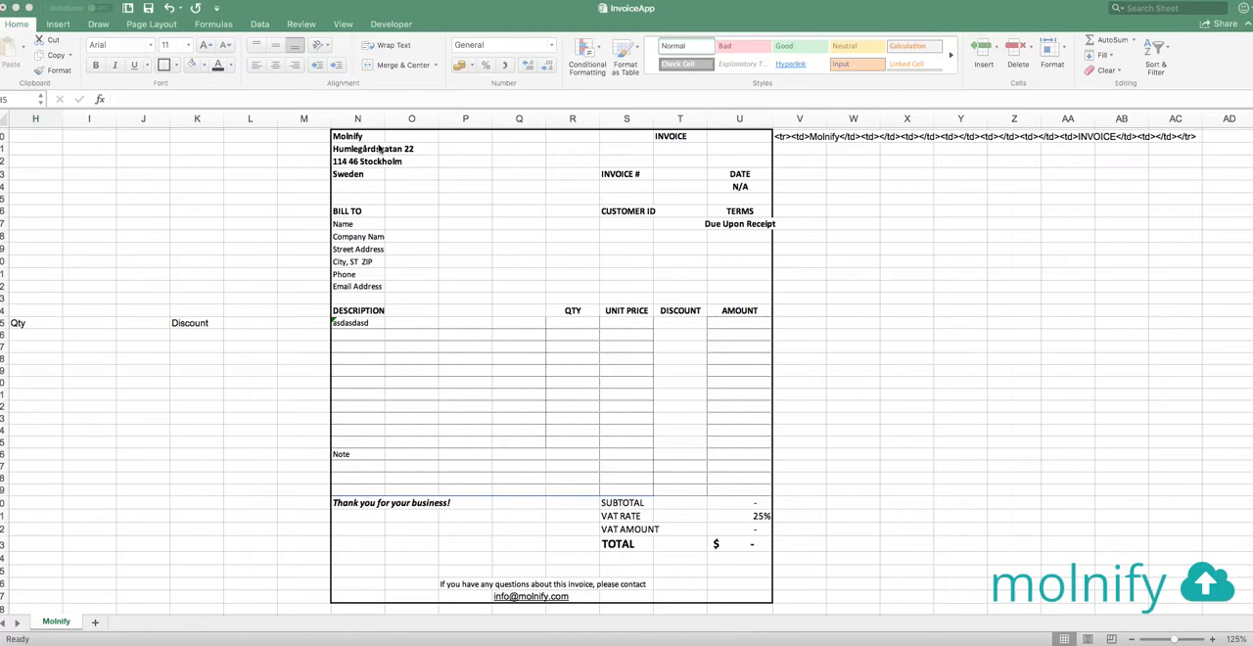
# Switch to the InvoiceApp workbook in Excel and examine the invoice's sender address, number, date, bill-to, customer ID and terms cells
pyautogui.click(350, 136)
pyautogui.moveTo(351, 136); pyautogui.dragTo(352, 173)
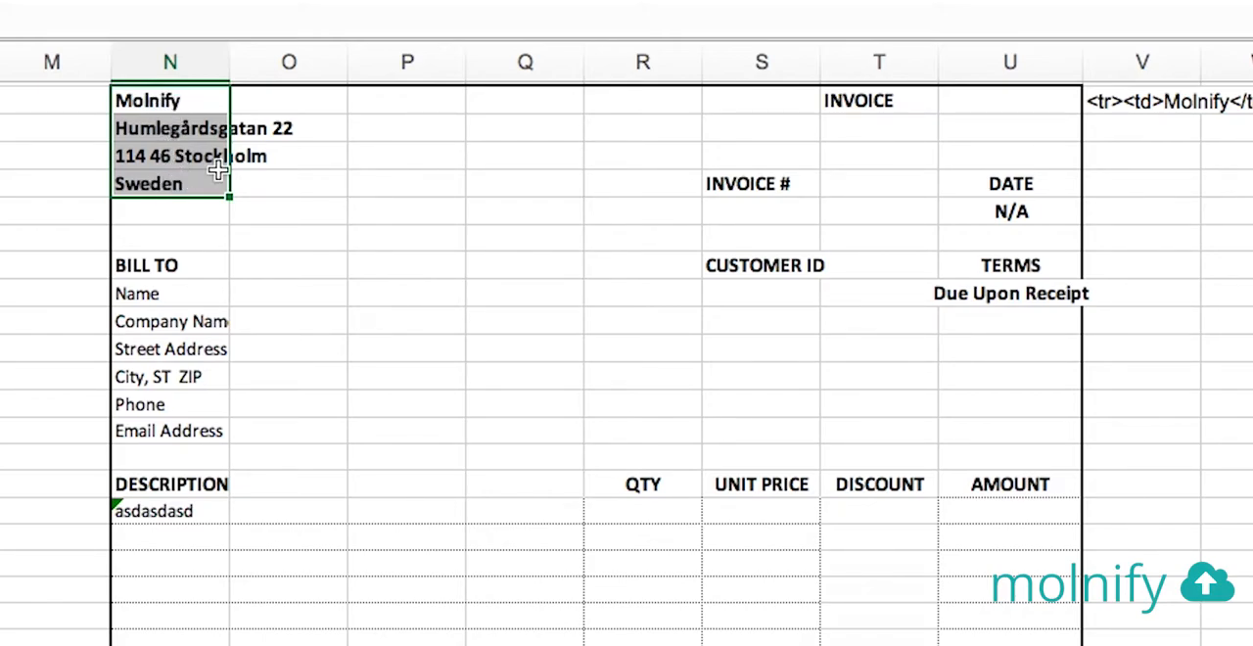
pyautogui.click(761, 204)
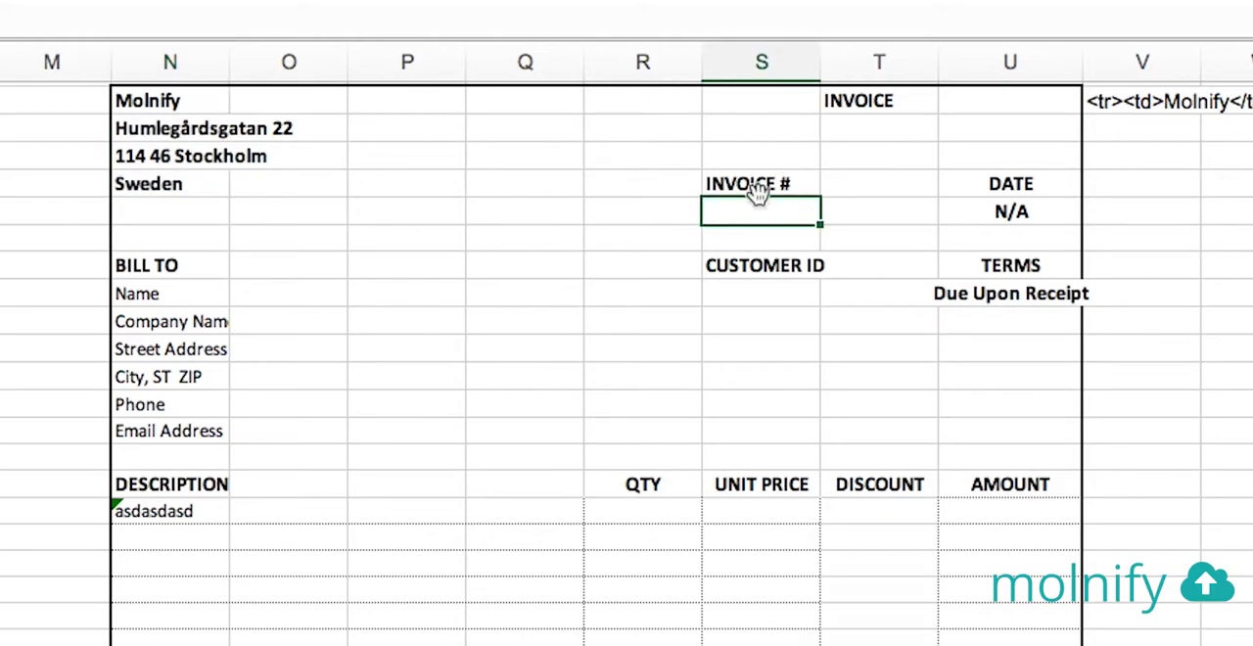
pyautogui.moveTo(755, 186); pyautogui.dragTo(755, 209)
pyautogui.moveTo(1028, 184); pyautogui.dragTo(1036, 213)
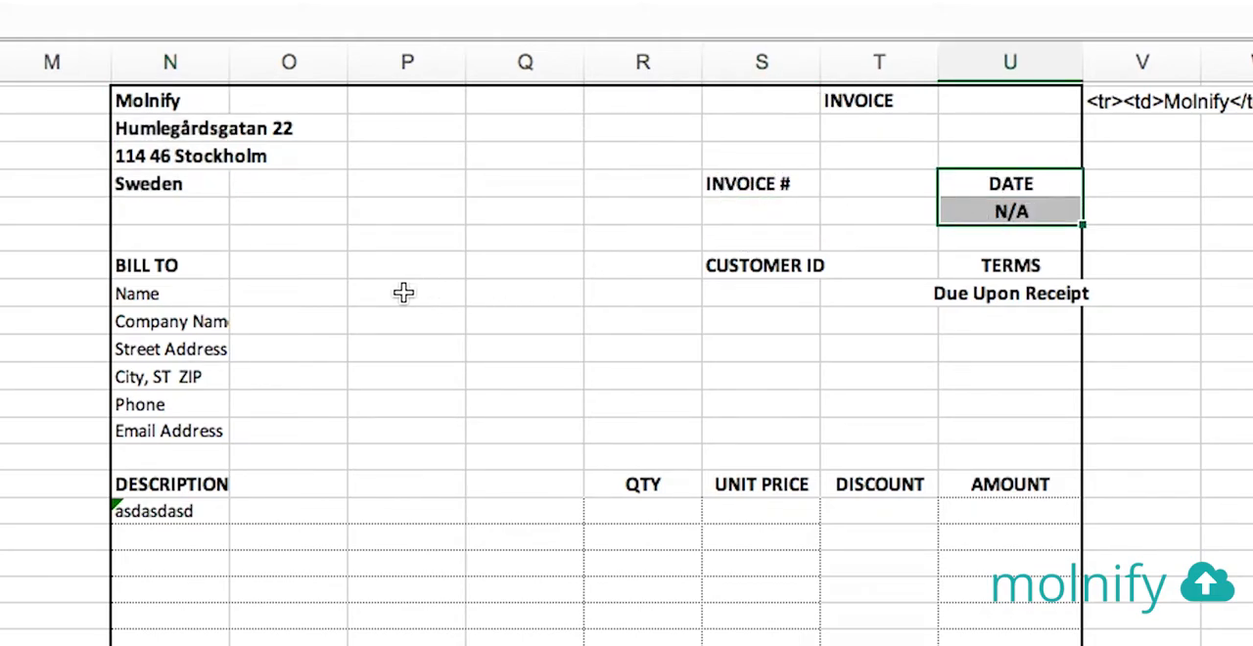
pyautogui.moveTo(166, 267); pyautogui.dragTo(265, 291)
pyautogui.click(271, 320)
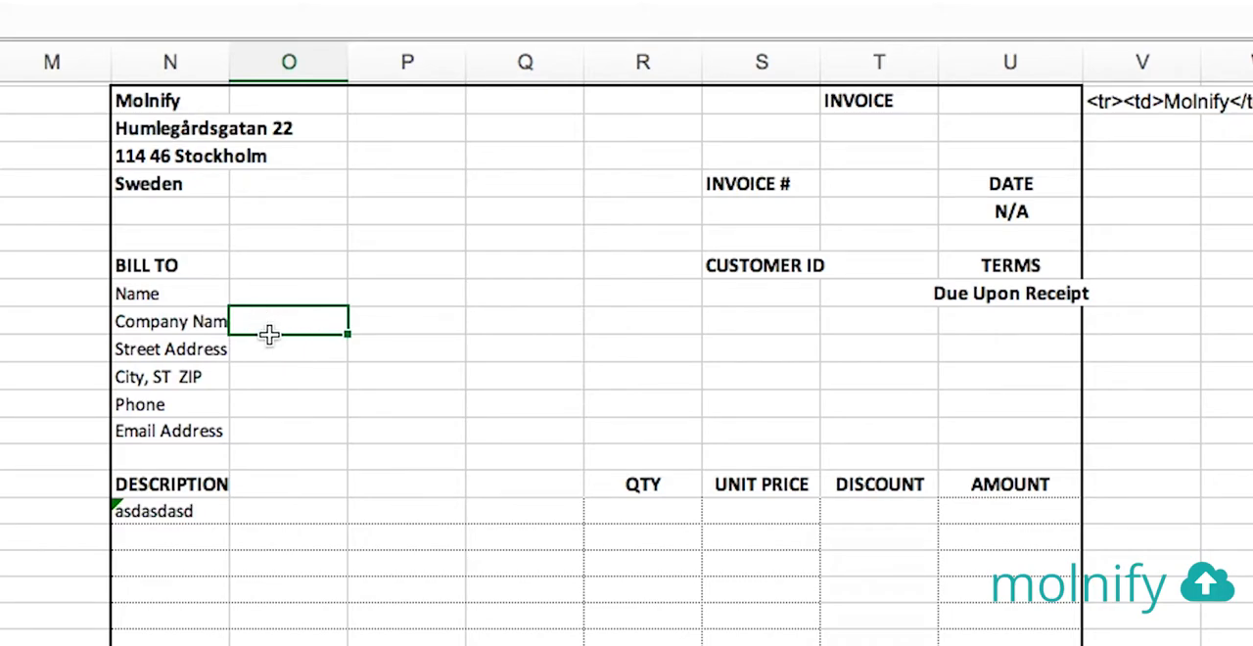
pyautogui.click(757, 288)
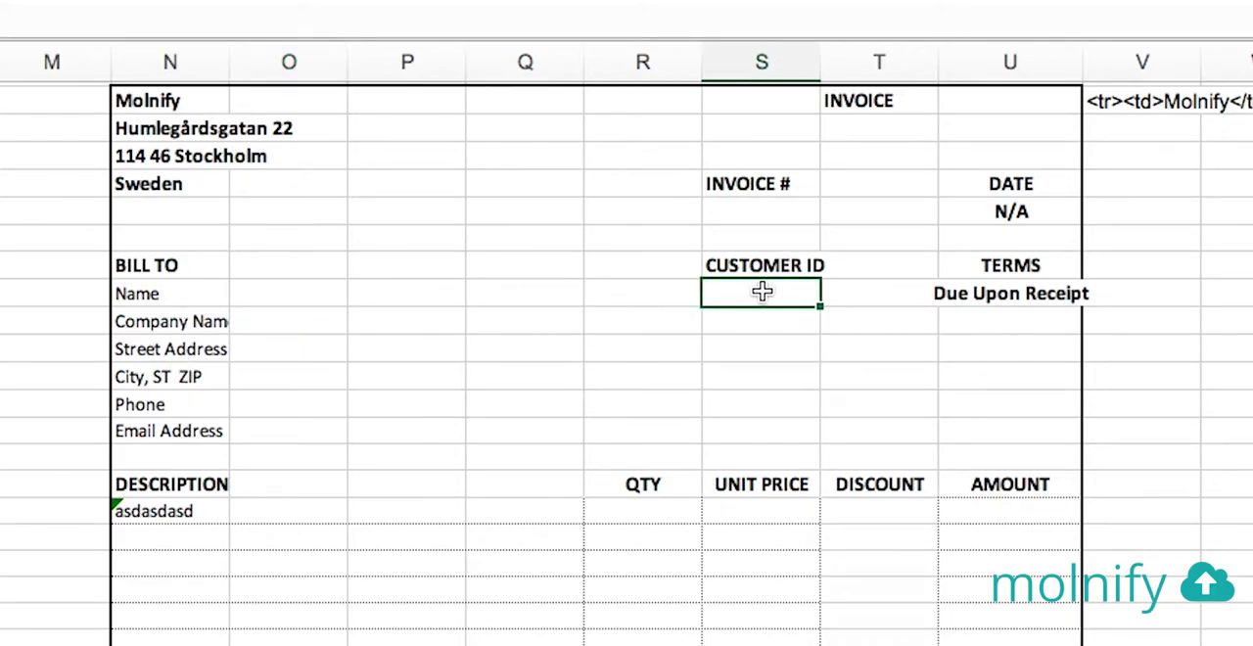
pyautogui.click(1026, 293)
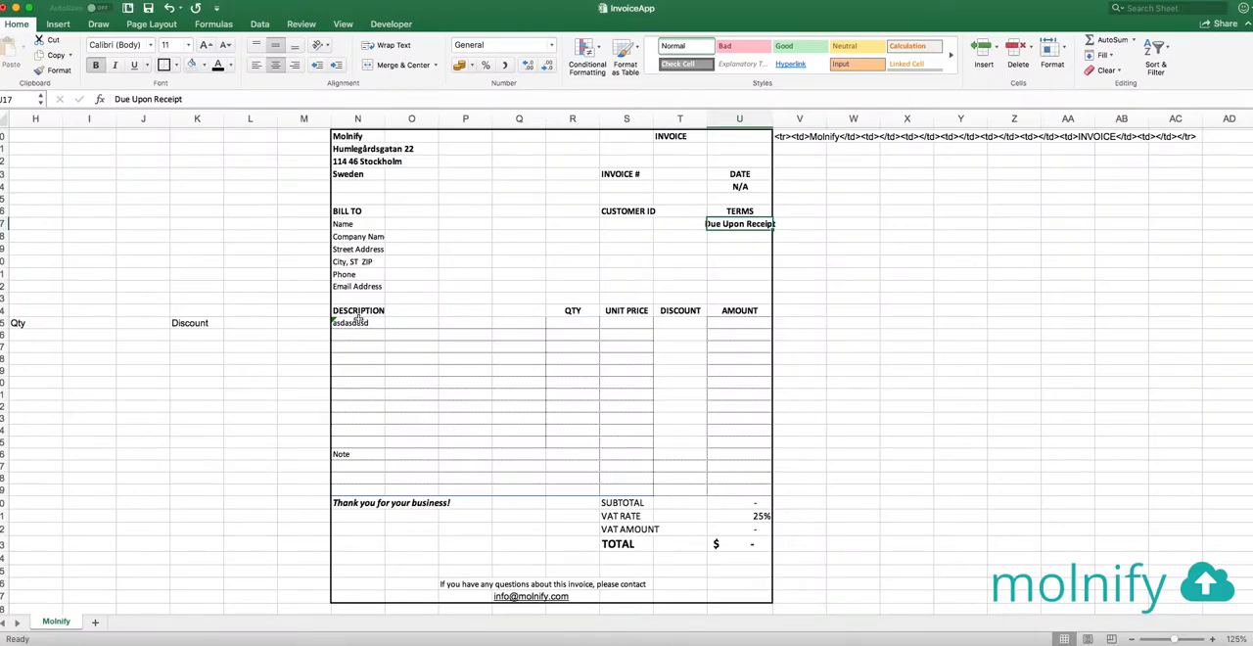
# Examine the invoice's product line table, covering description, quantity, unit price, discount and amount
pyautogui.moveTo(347, 313); pyautogui.dragTo(753, 446)
pyautogui.click(360, 324)
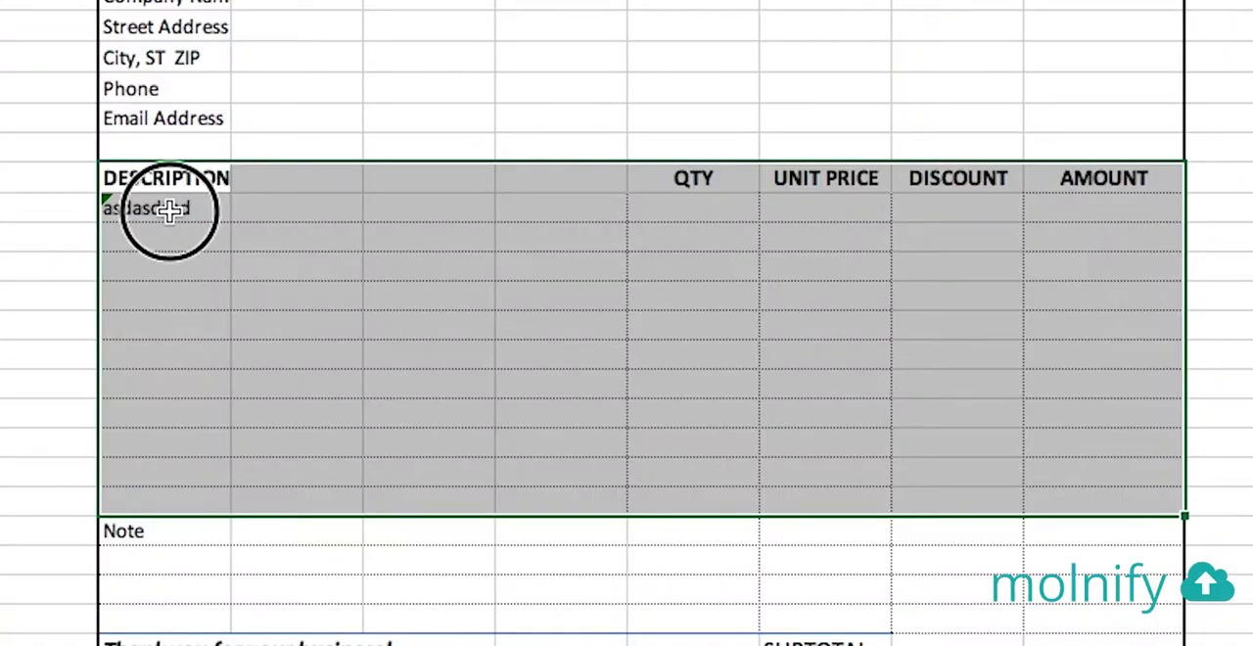
pyautogui.click(586, 324)
pyautogui.click(624, 322)
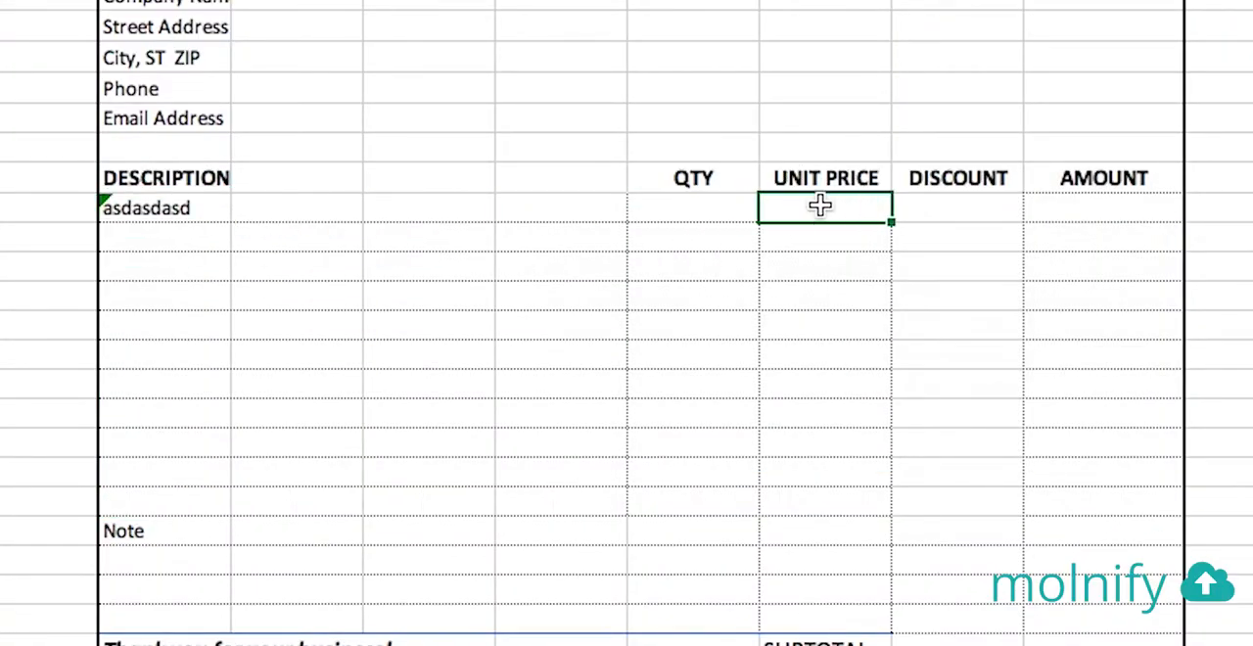
pyautogui.click(945, 204)
pyautogui.click(1135, 205)
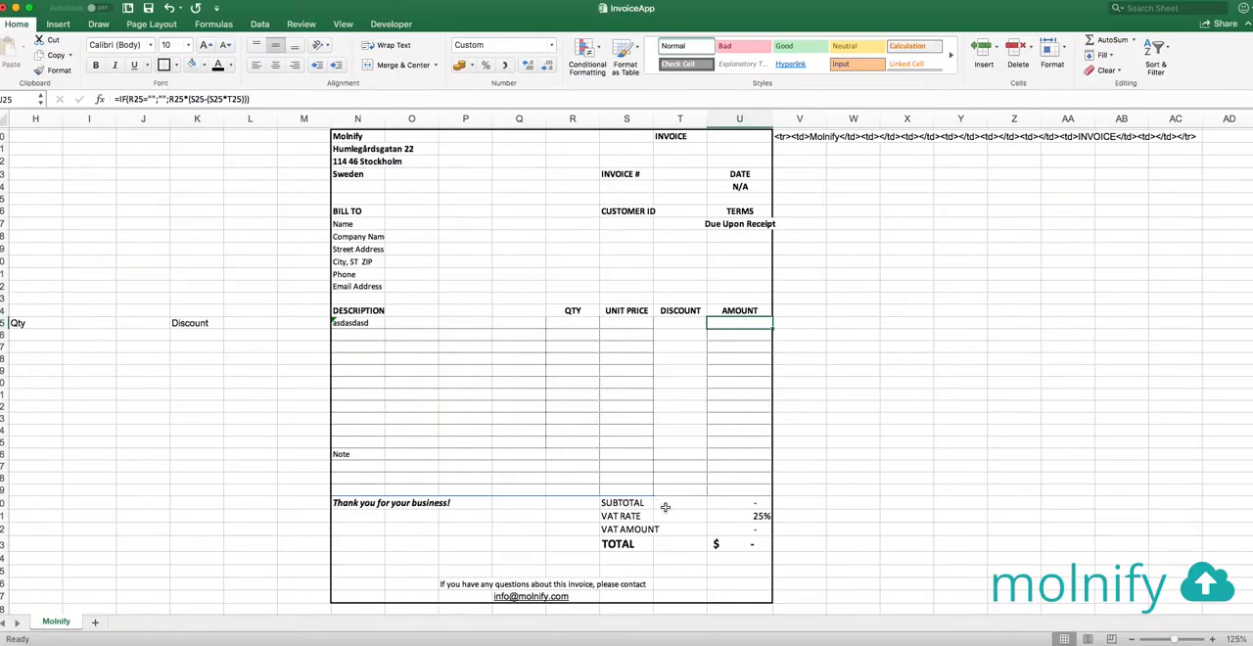
# Examine the invoice's subtotal, VAT rate, VAT amount and total cells and the contact line below them
pyautogui.click(744, 503)
pyautogui.click(756, 519)
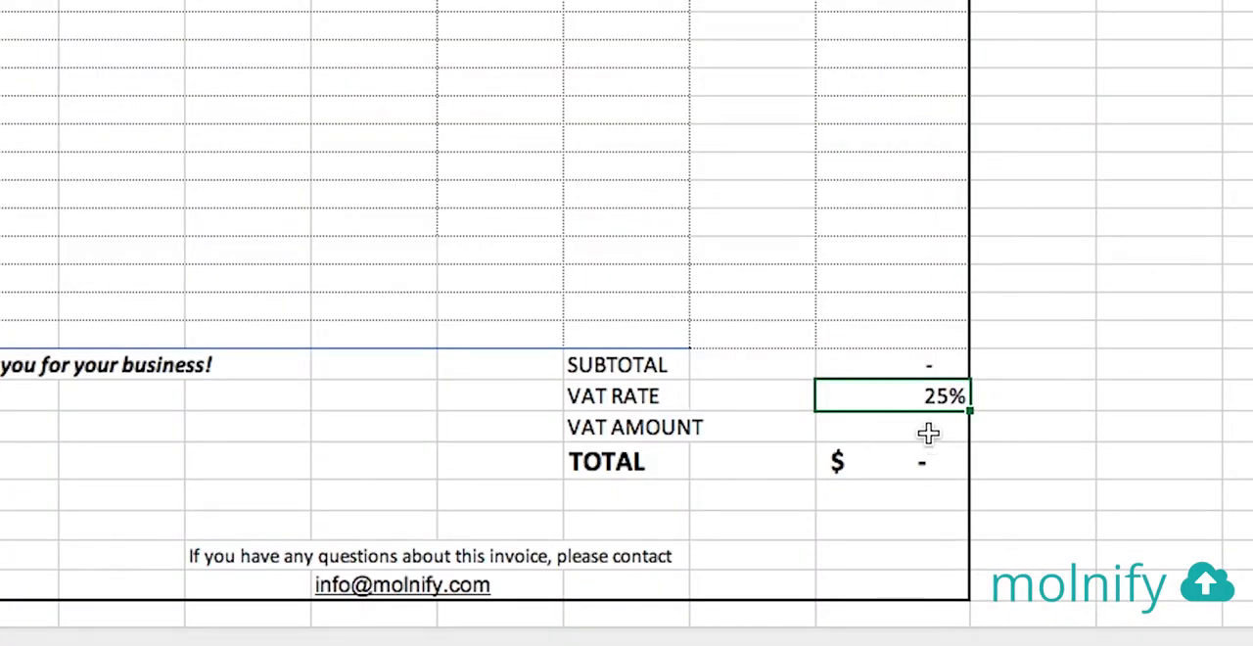
pyautogui.click(932, 438)
pyautogui.click(924, 460)
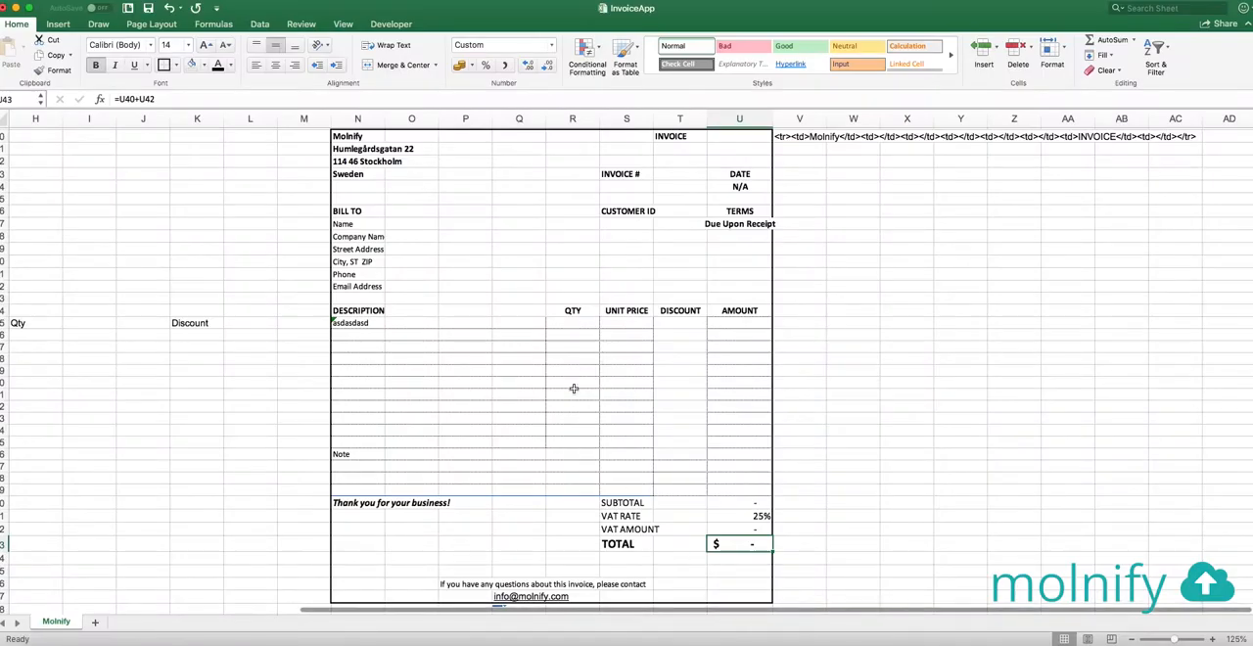
pyautogui.click(432, 51)
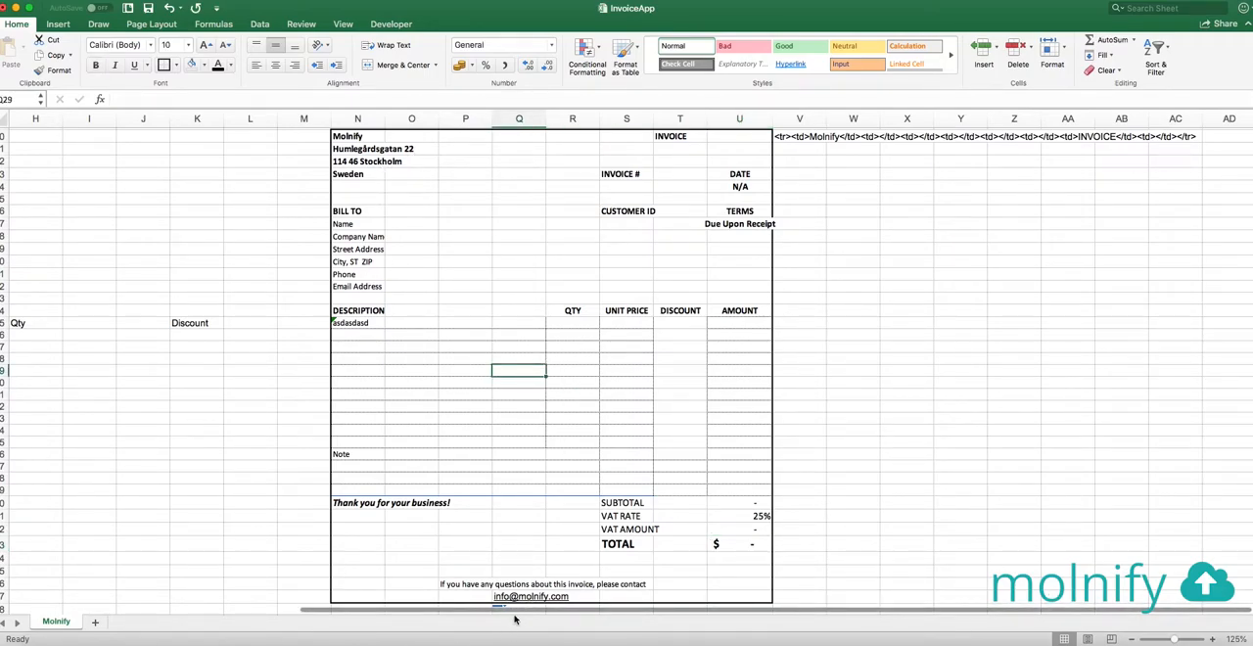
# Enter 123 as the test invoice number and 2018-12-13 as the date in the input cells beside their labels
pyautogui.hscroll(-2, 440, 602)
pyautogui.moveTo(440, 601); pyautogui.dragTo(201, 595)
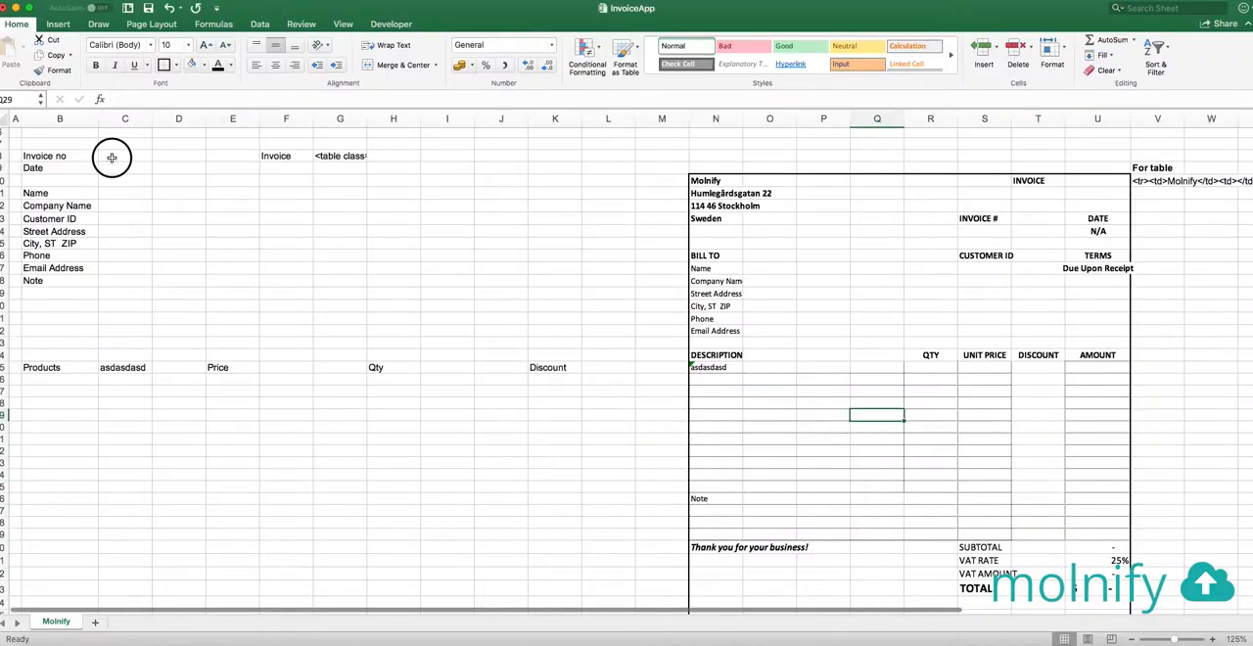
pyautogui.click(112, 158)
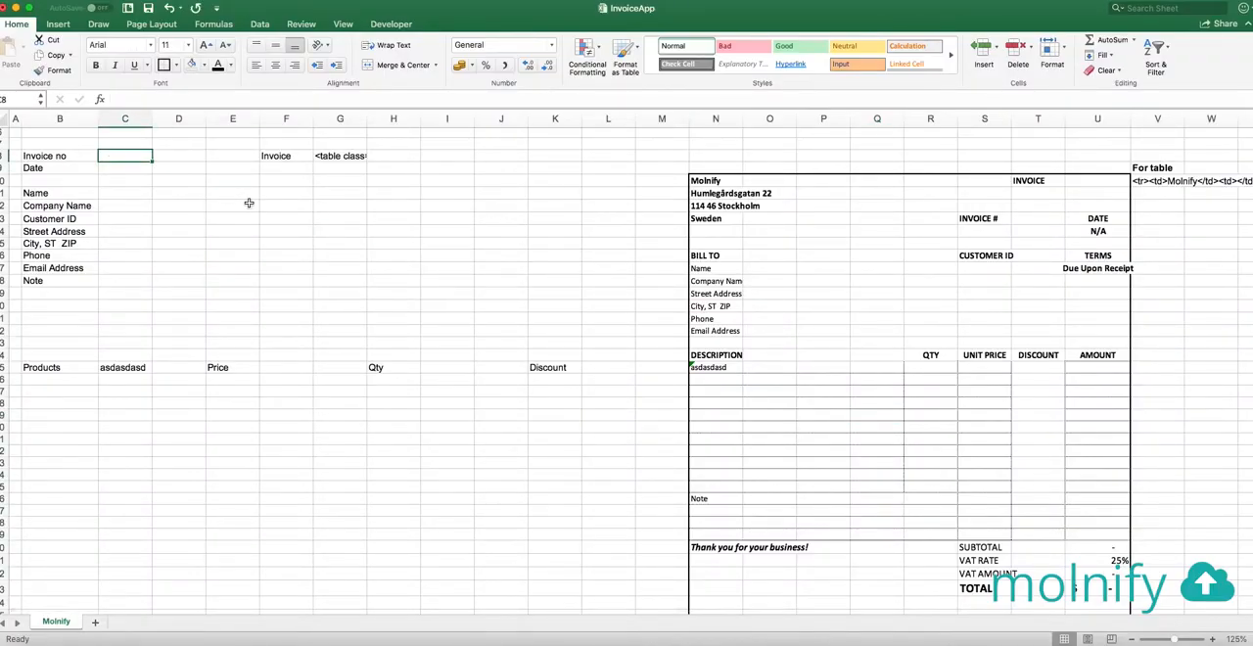
pyautogui.write('123')
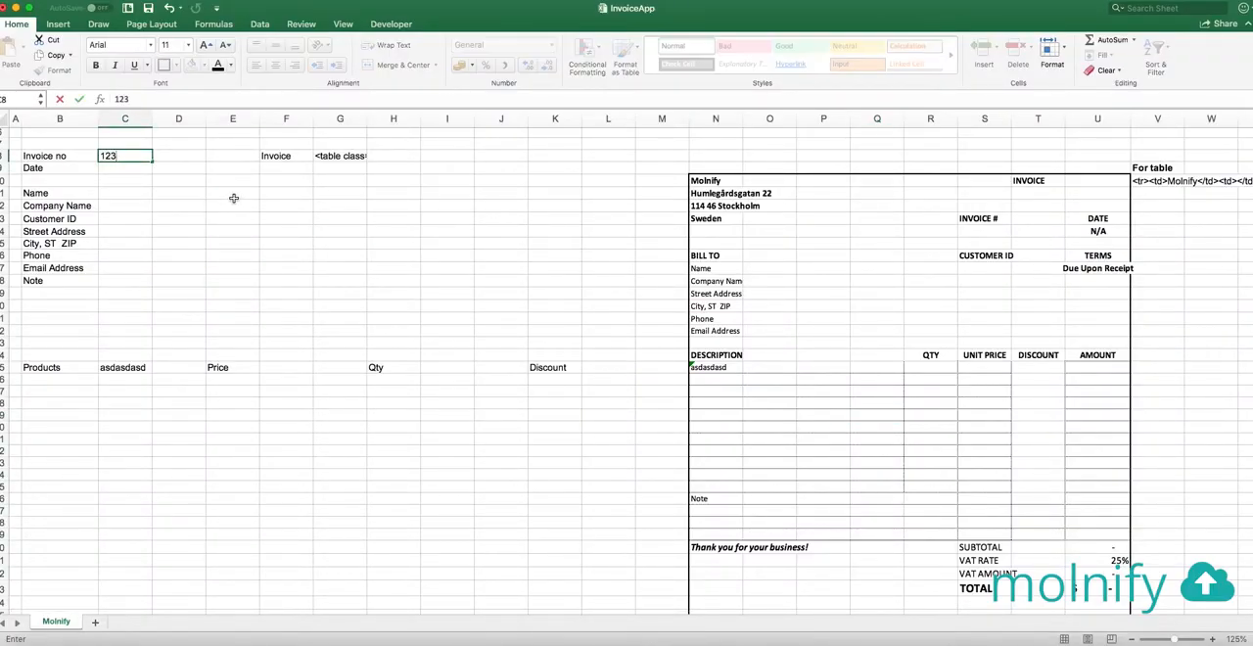
pyautogui.press('Return')
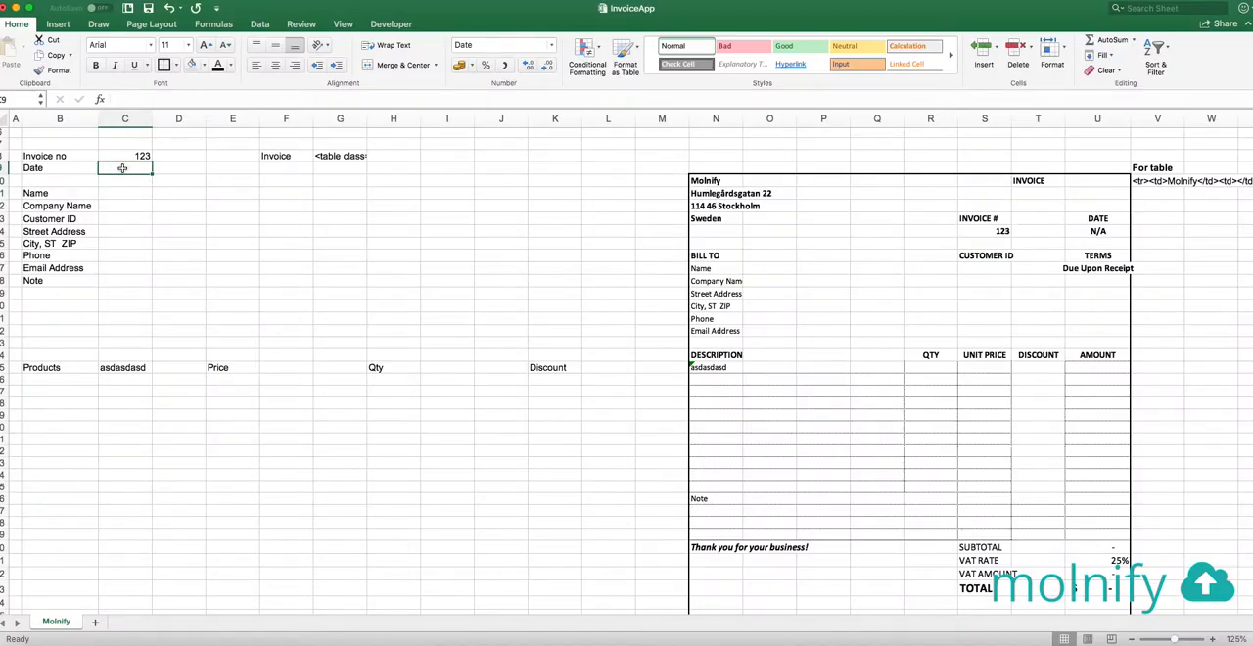
pyautogui.write('2018-12-13')
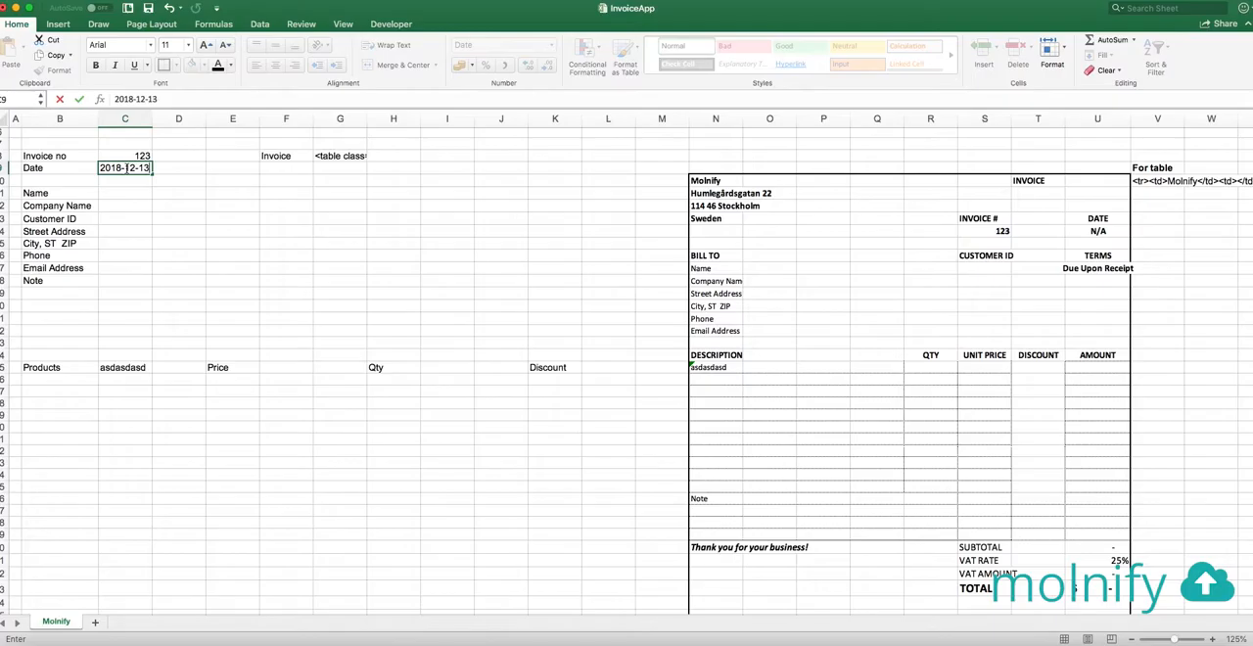
pyautogui.press('Return')
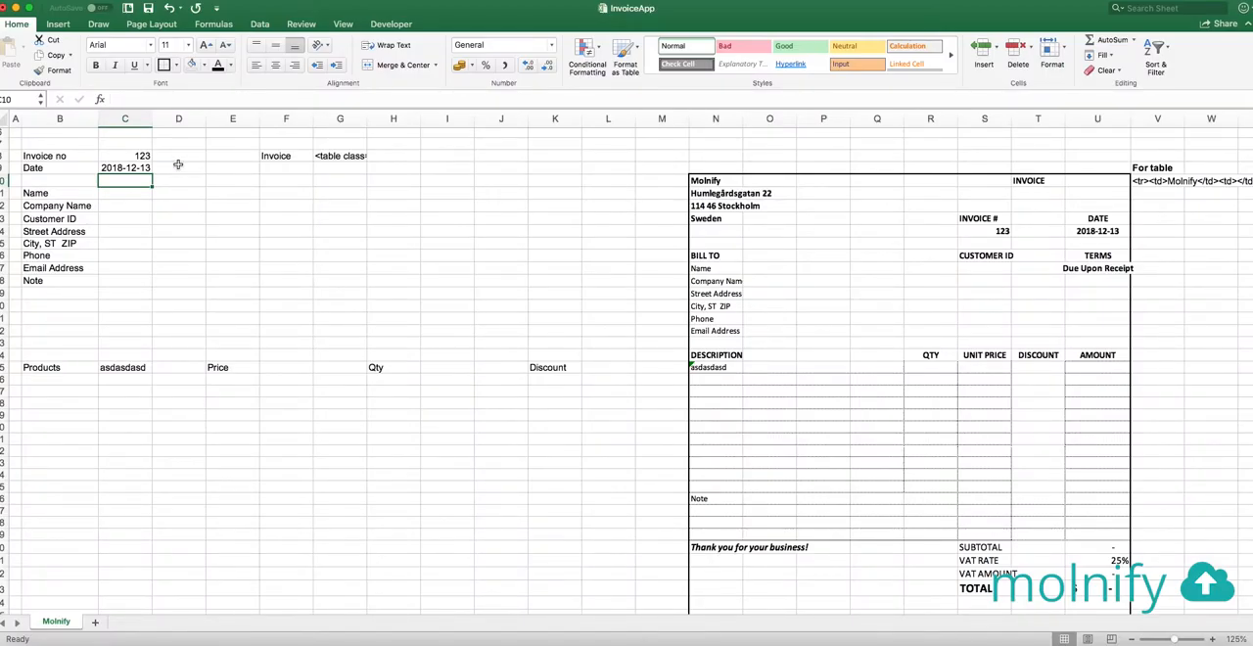
# Enter a test customer name and the company name Molnify in the input cells and check the invoice's bill-to block
pyautogui.click(128, 193)
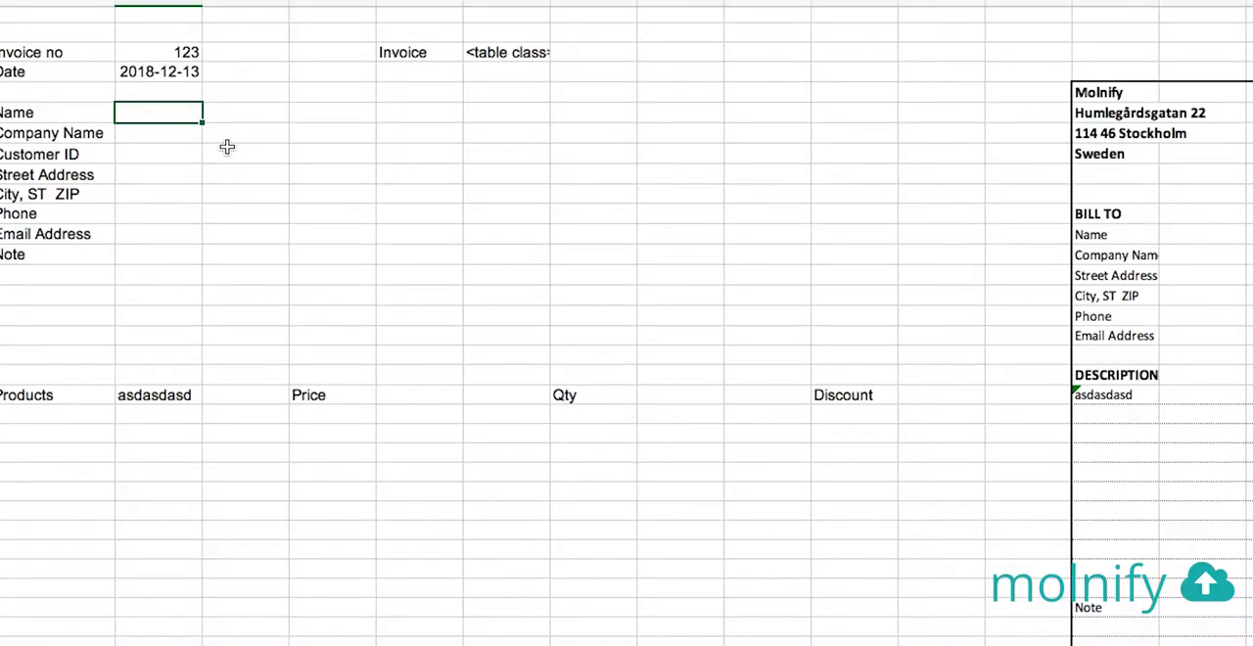
pyautogui.write('Mattias')
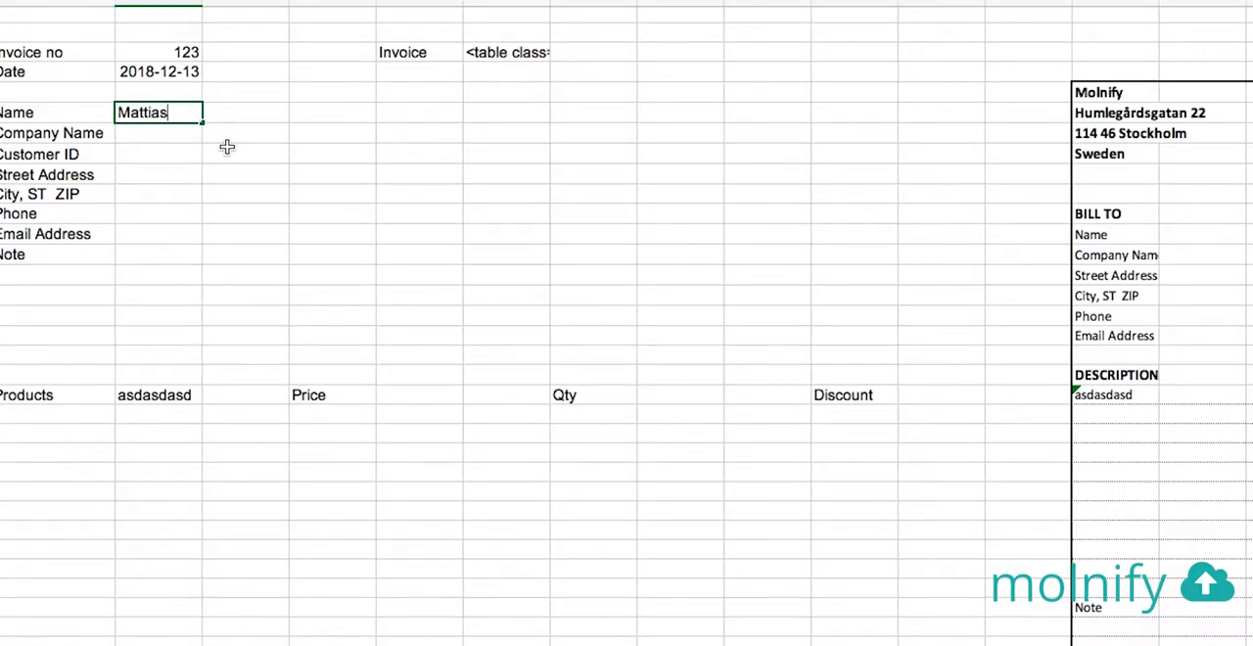
pyautogui.press('Return')
pyautogui.write('Molnify')
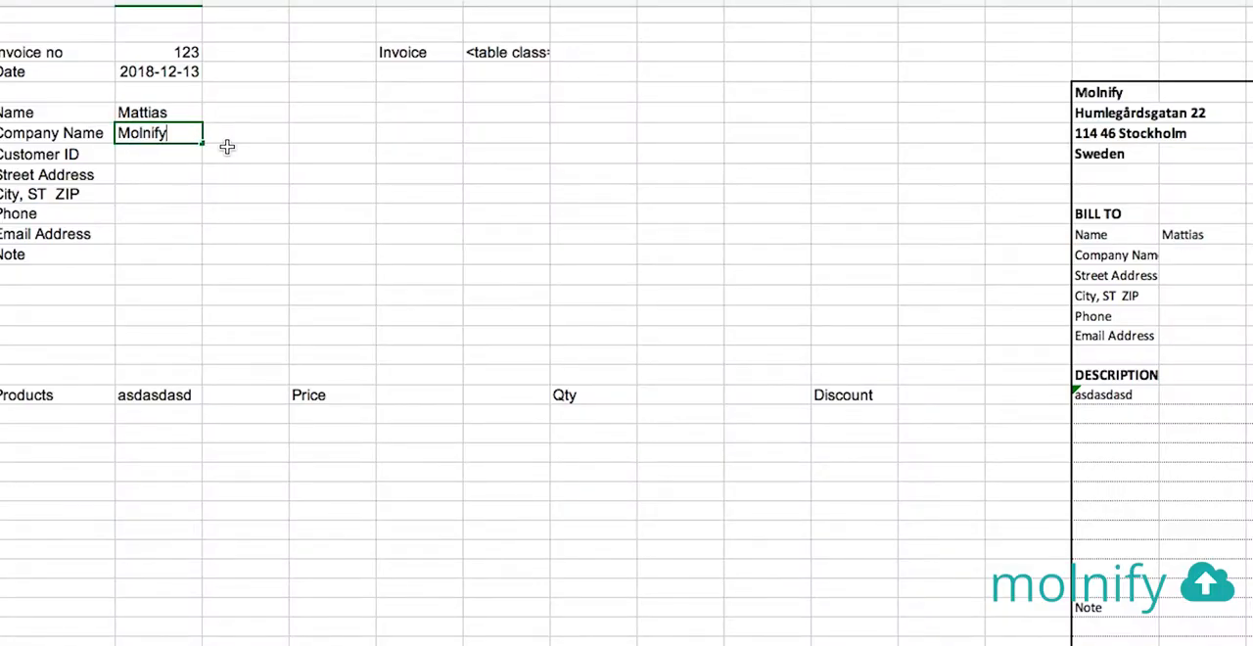
pyautogui.press('Return')
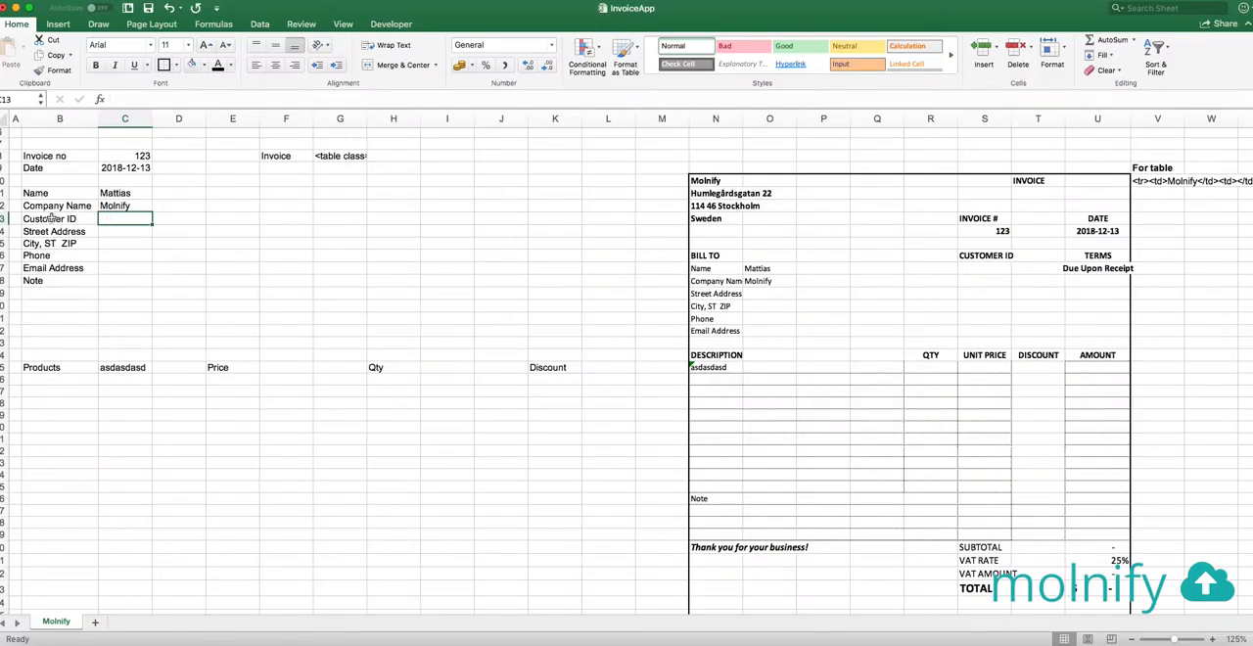
pyautogui.moveTo(51, 219); pyautogui.dragTo(131, 266)
pyautogui.click(210, 241)
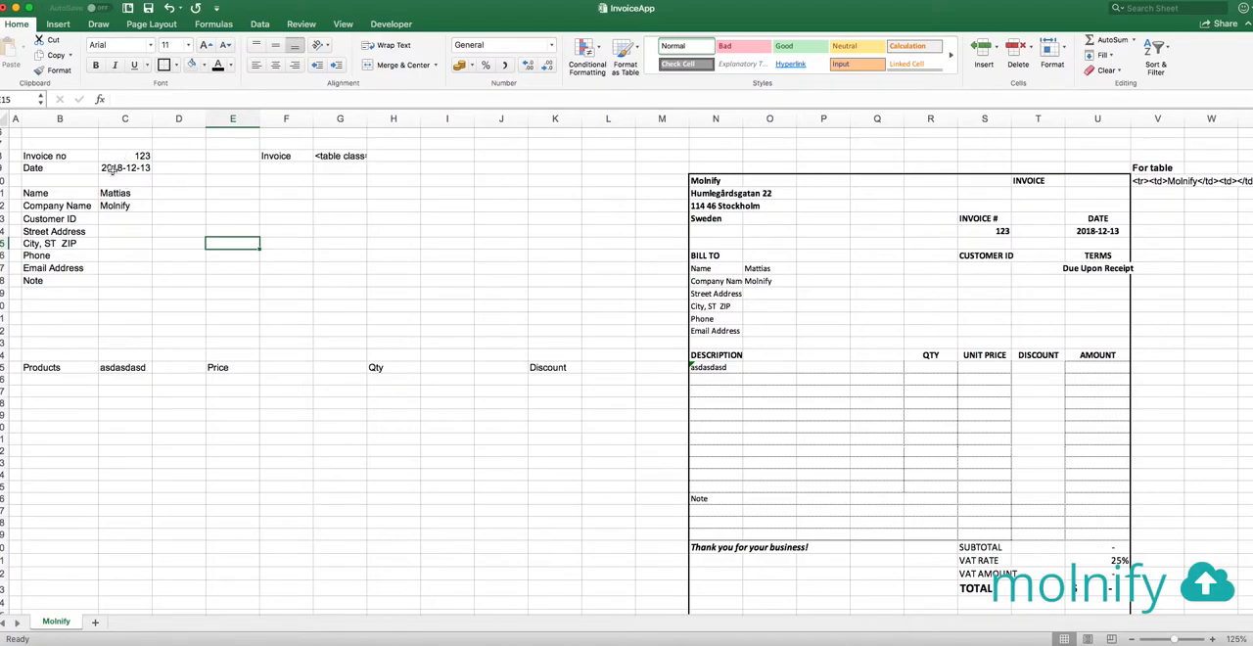
# Fill the invoice number and date input cells C8:C9 with the standard green color
pyautogui.moveTo(132, 156); pyautogui.dragTo(129, 277)
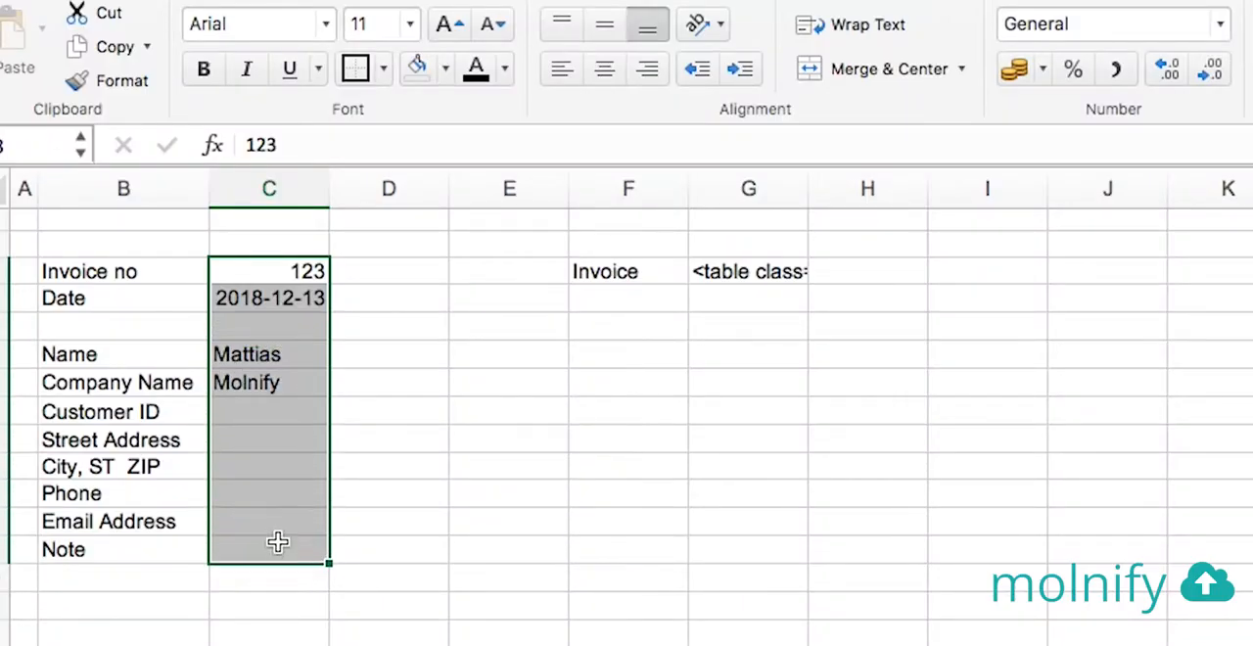
pyautogui.click(292, 273)
pyautogui.moveTo(292, 273); pyautogui.dragTo(291, 301)
pyautogui.click(445, 67)
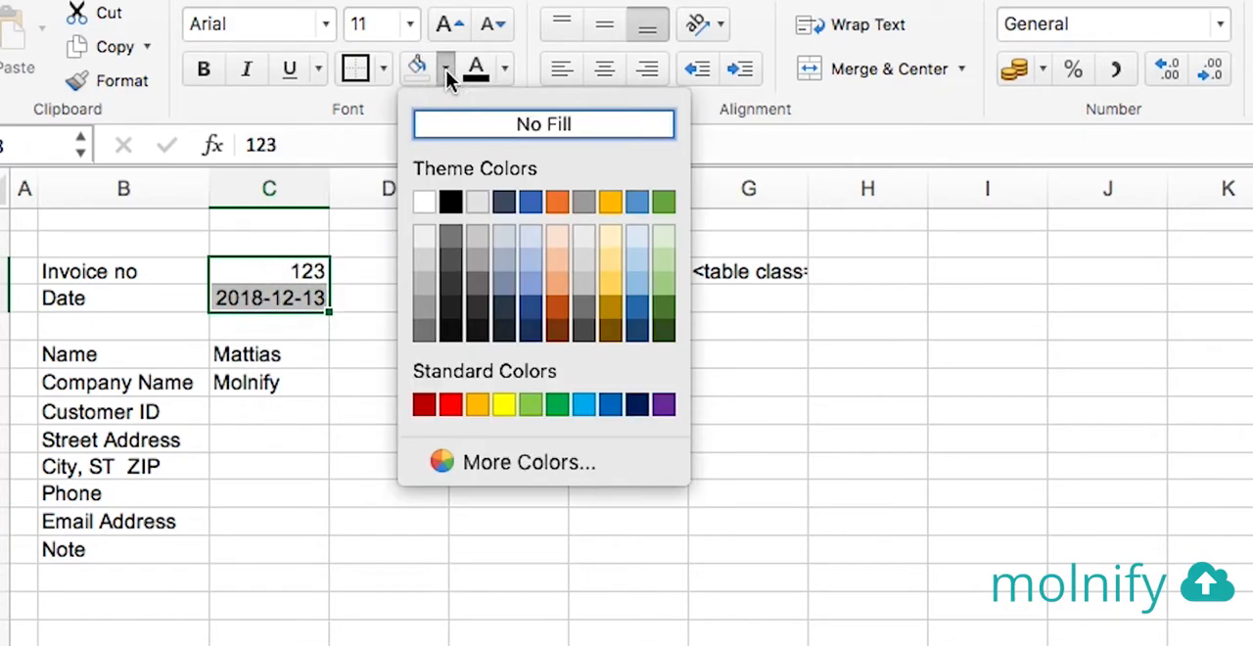
pyautogui.click(564, 405)
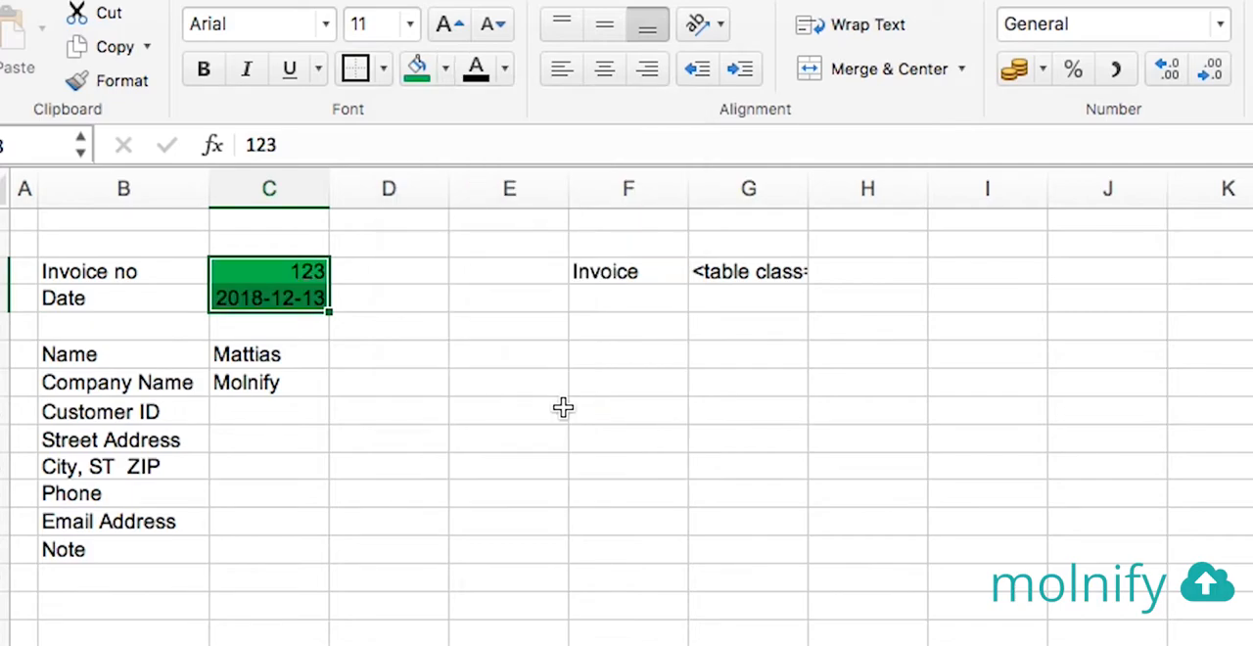
# Apply the same green fill to the customer information input cells C11:C18, from Name to Note
pyautogui.click(283, 274)
pyautogui.moveTo(283, 274); pyautogui.dragTo(288, 299)
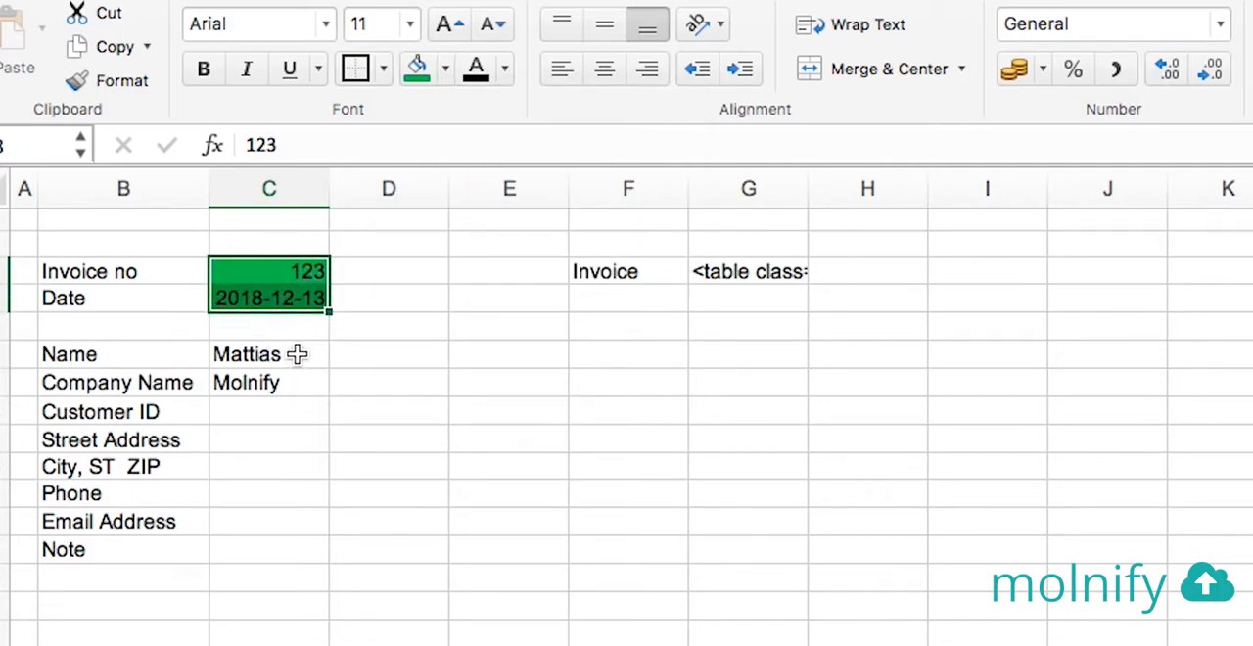
pyautogui.moveTo(287, 355); pyautogui.dragTo(282, 550)
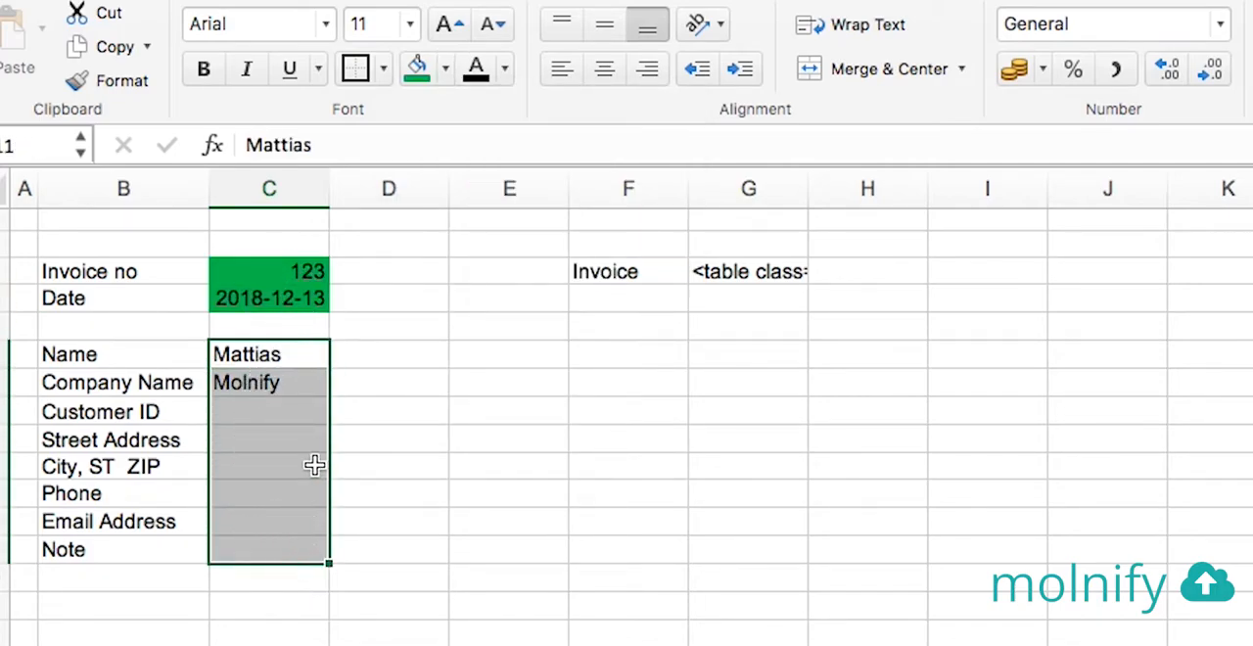
pyautogui.click(420, 79)
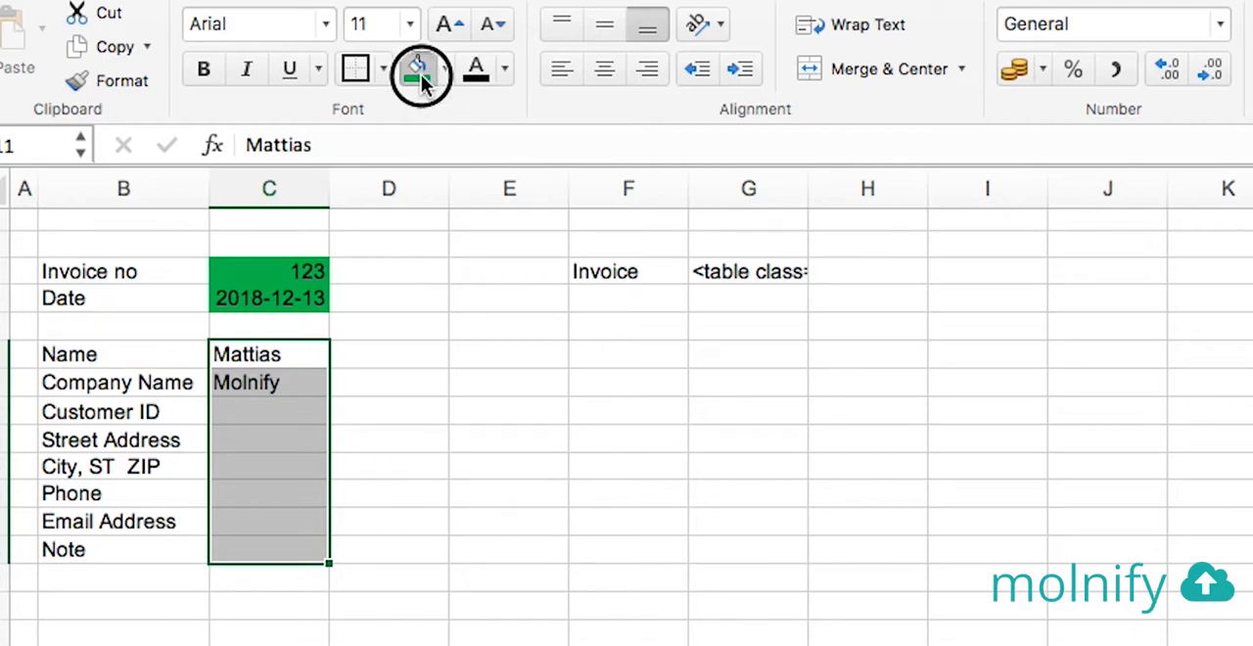
# Clear the test entries from the invoice number, date, name and company name input cells
pyautogui.click(362, 451)
pyautogui.moveTo(265, 352); pyautogui.dragTo(269, 377)
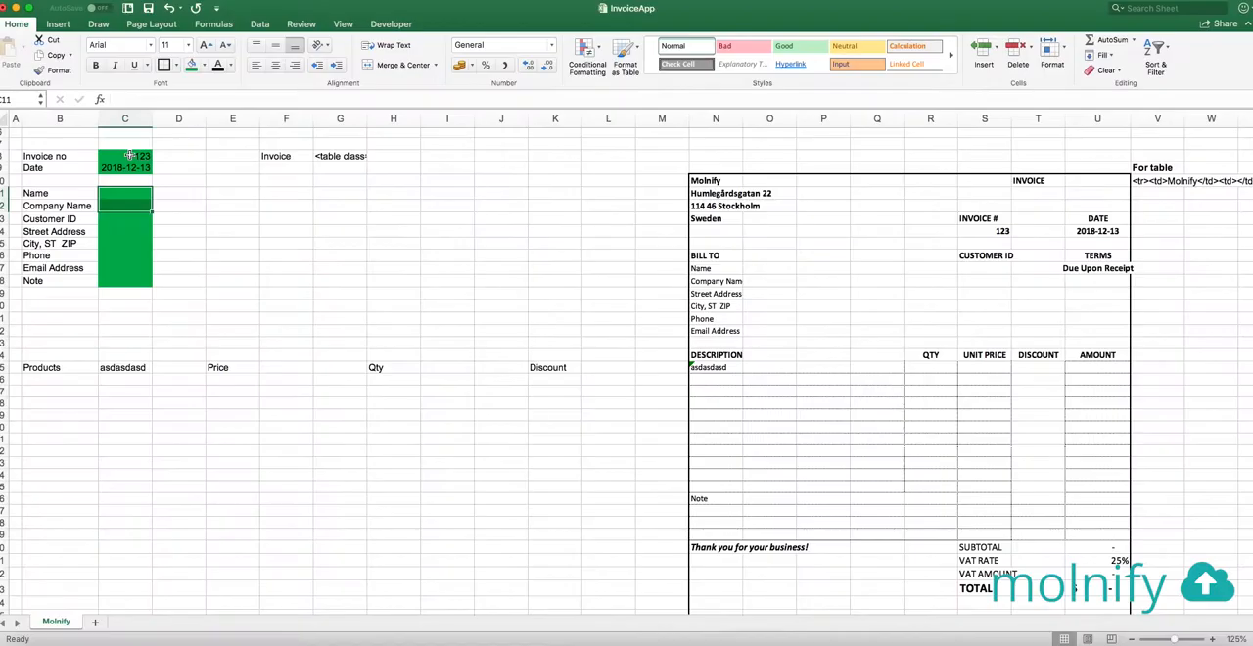
pyautogui.moveTo(270, 274); pyautogui.dragTo(282, 300)
pyautogui.press('Delete')
# Enter the input type date in cell D9, beside the Date input cell
pyautogui.click(71, 170)
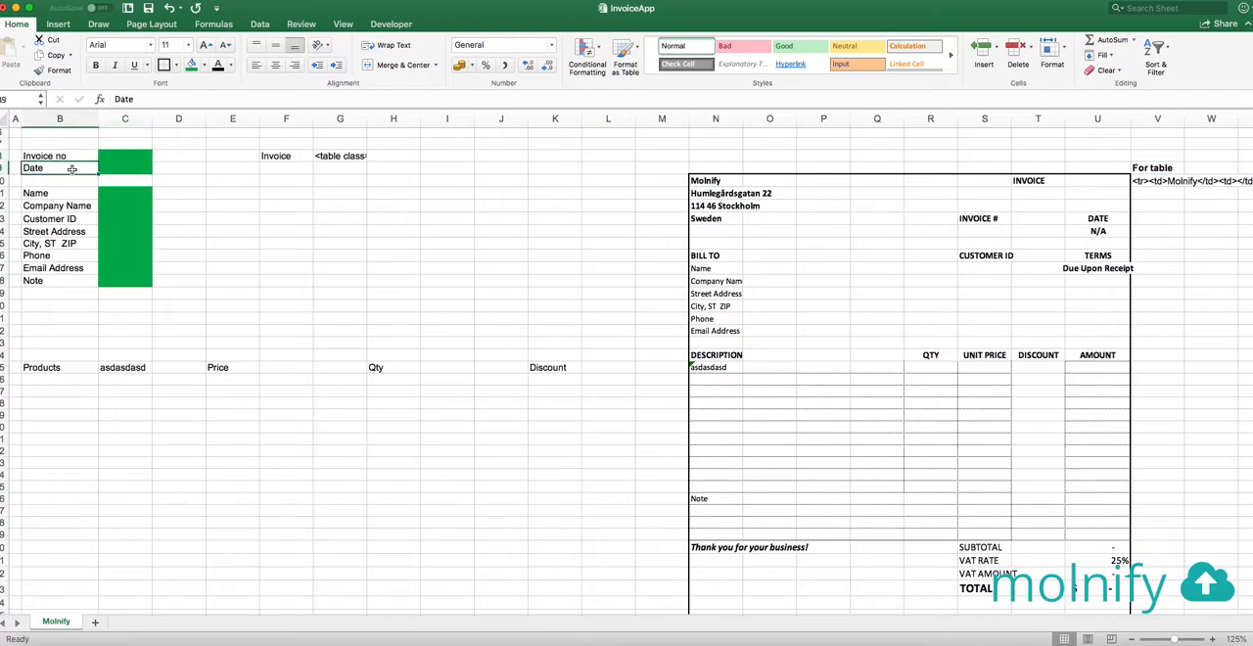
pyautogui.press('Right')
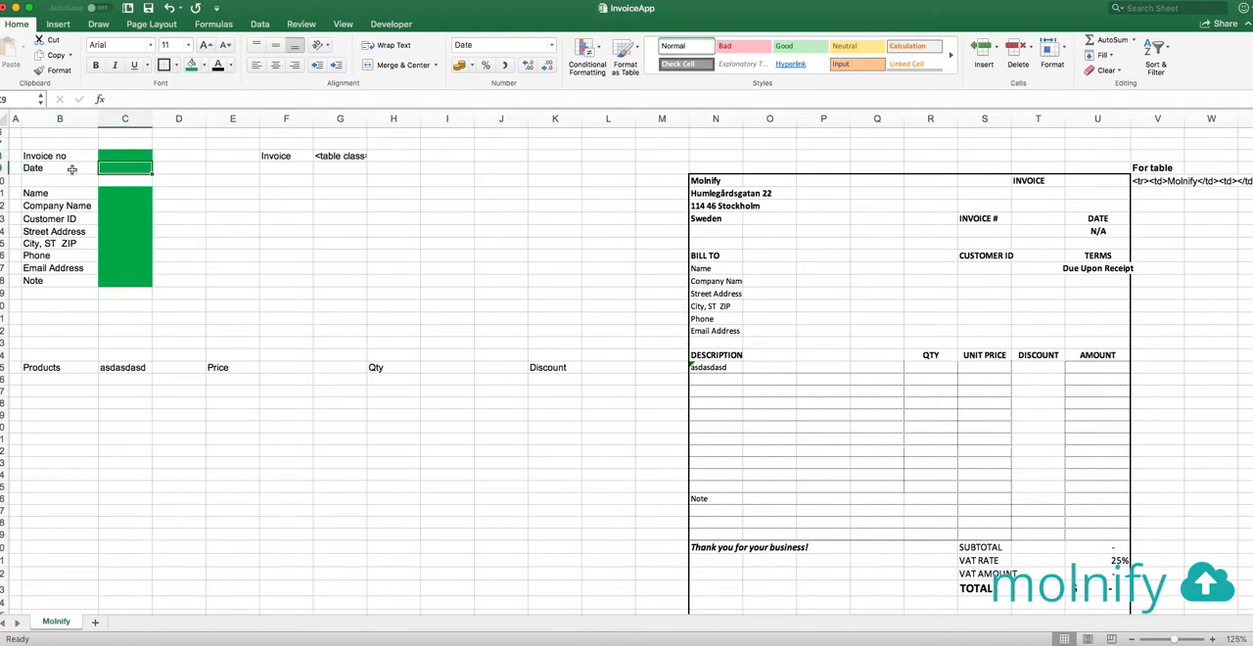
pyautogui.press('Right')
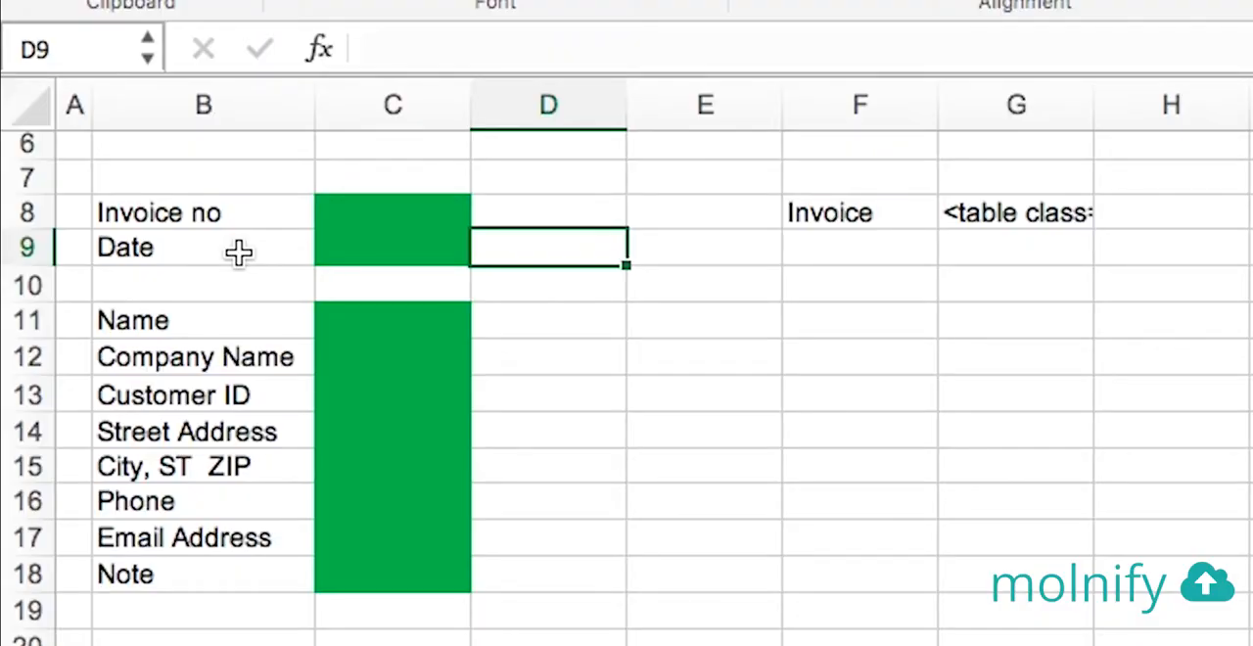
pyautogui.write('date')
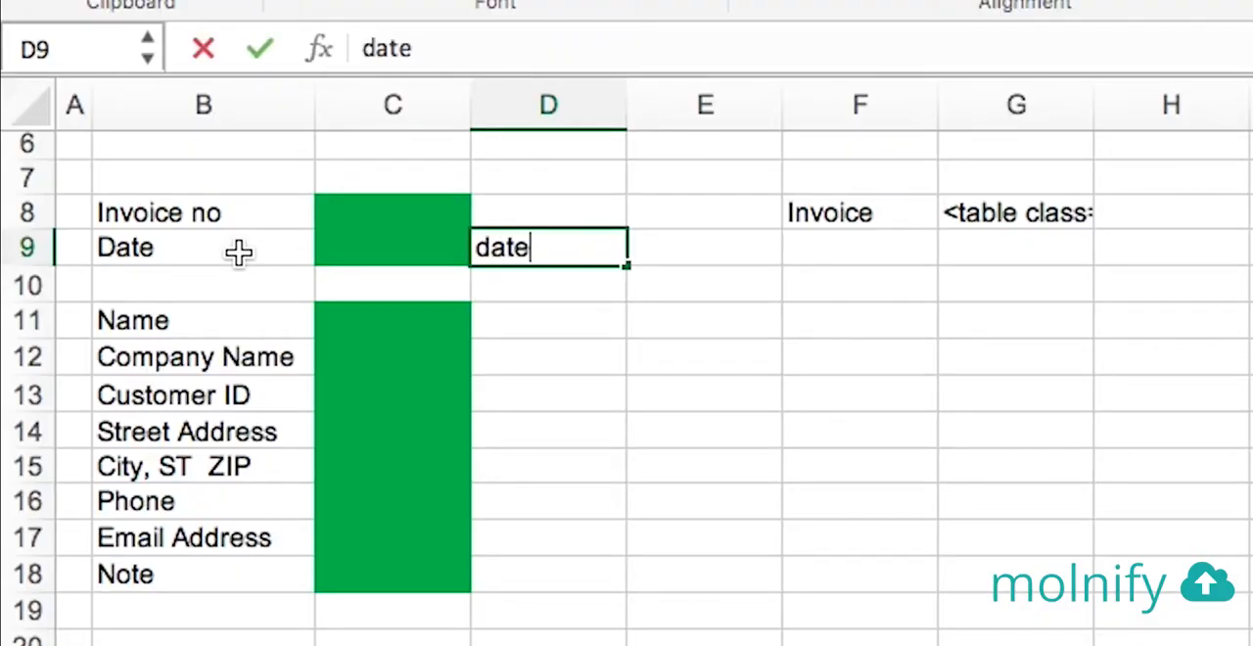
pyautogui.press('Return')
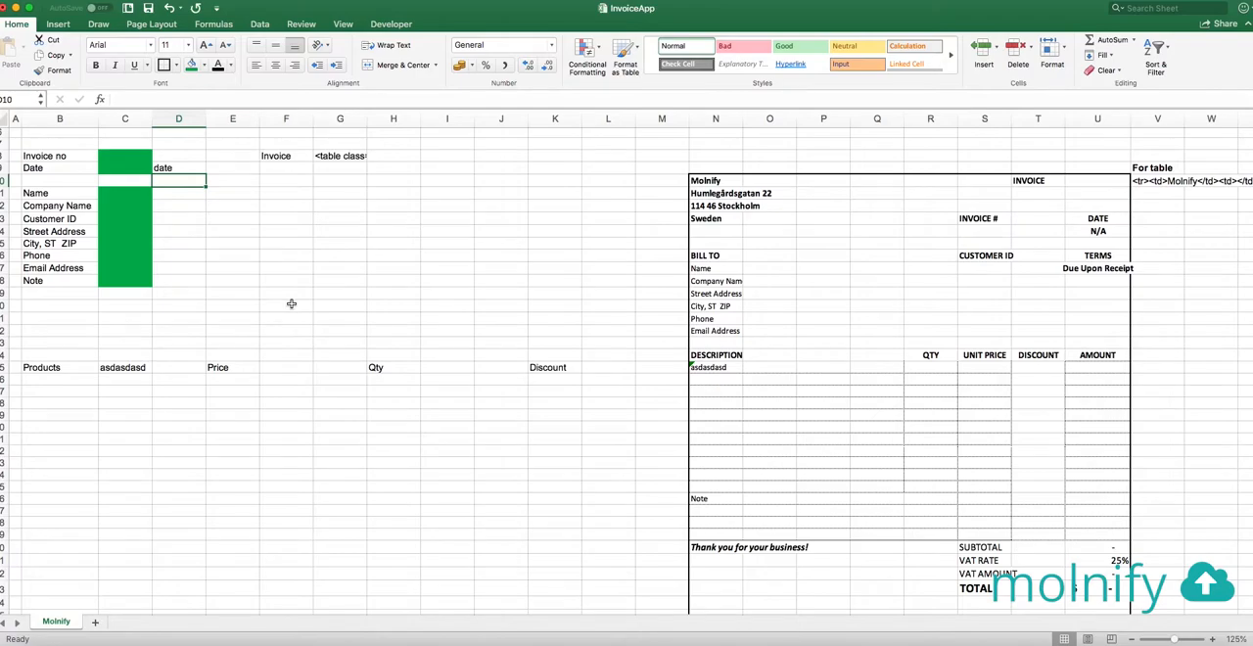
# Replace the placeholder product in C25 with the test product T-shirt
pyautogui.click(123, 368)
pyautogui.press('Delete')
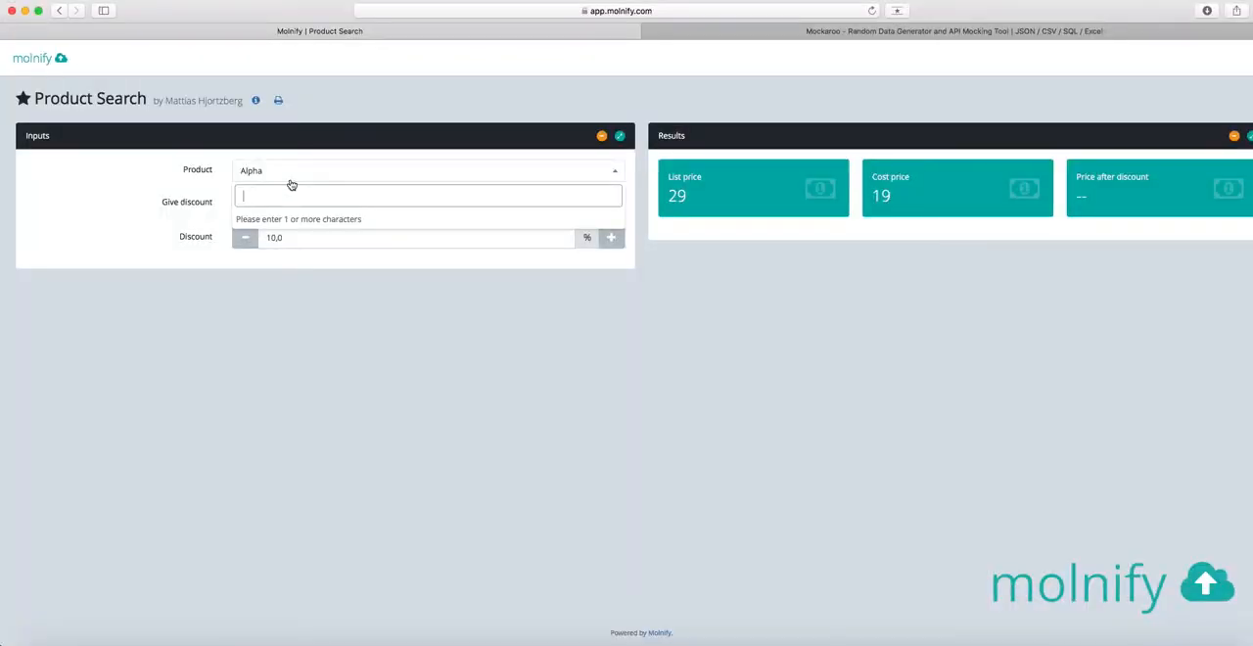
pyautogui.write('ho')
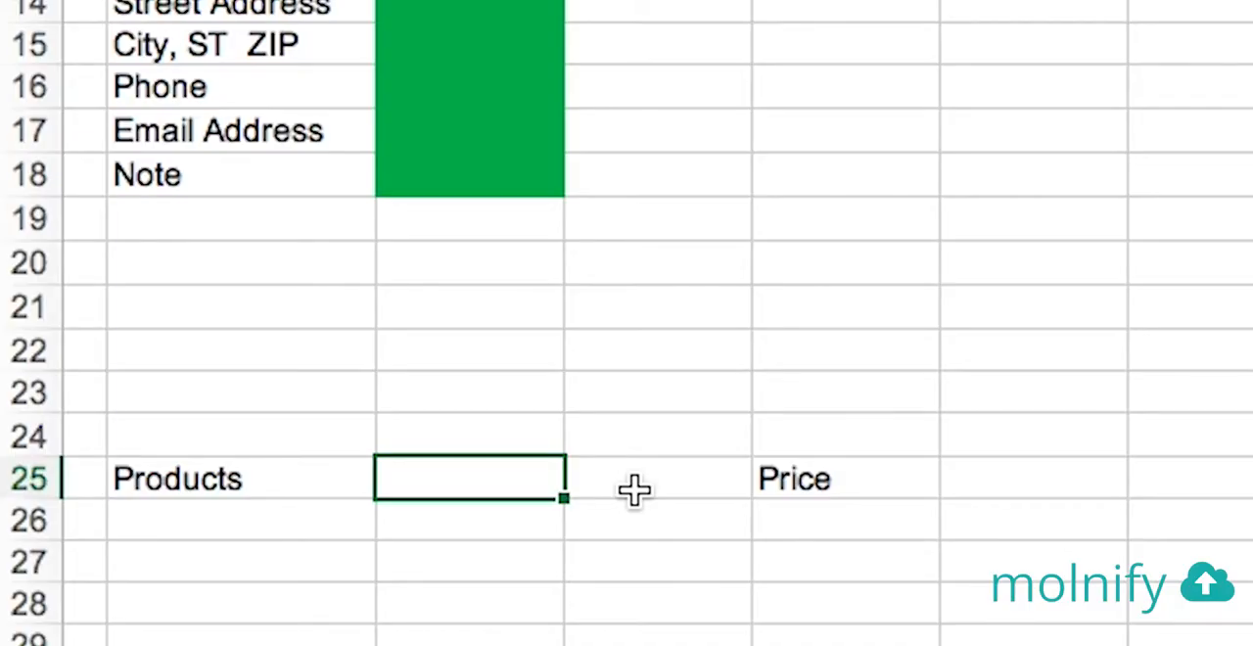
pyautogui.write('T-shirt')
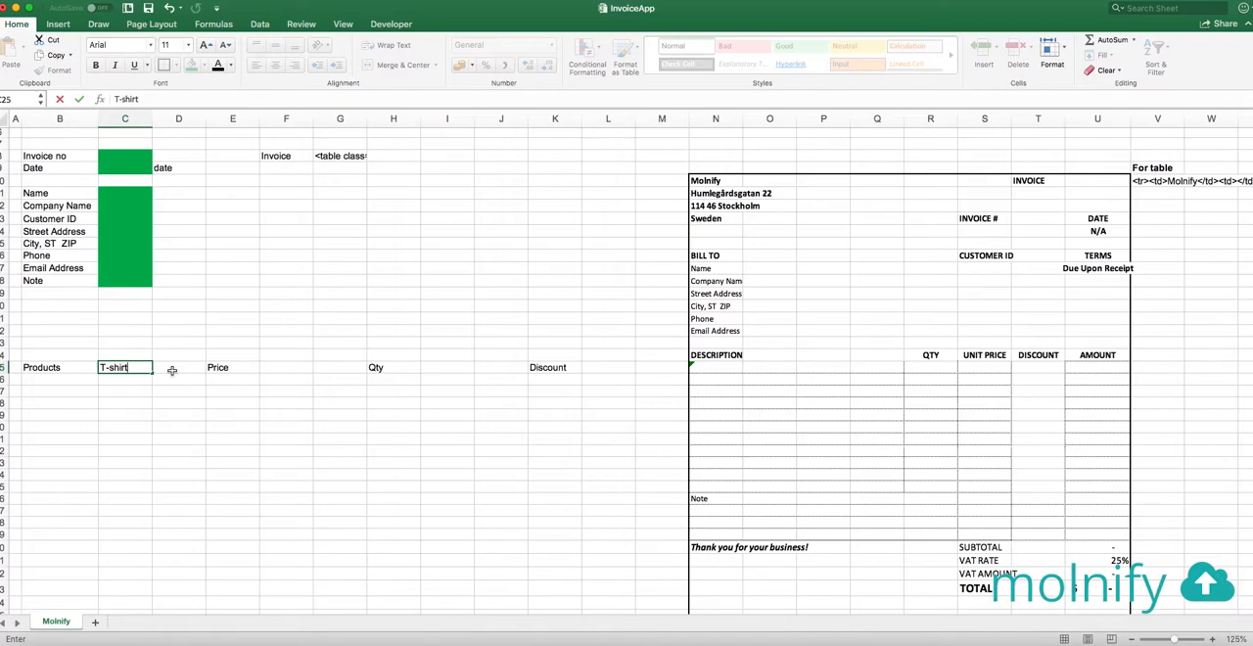
pyautogui.click(172, 370)
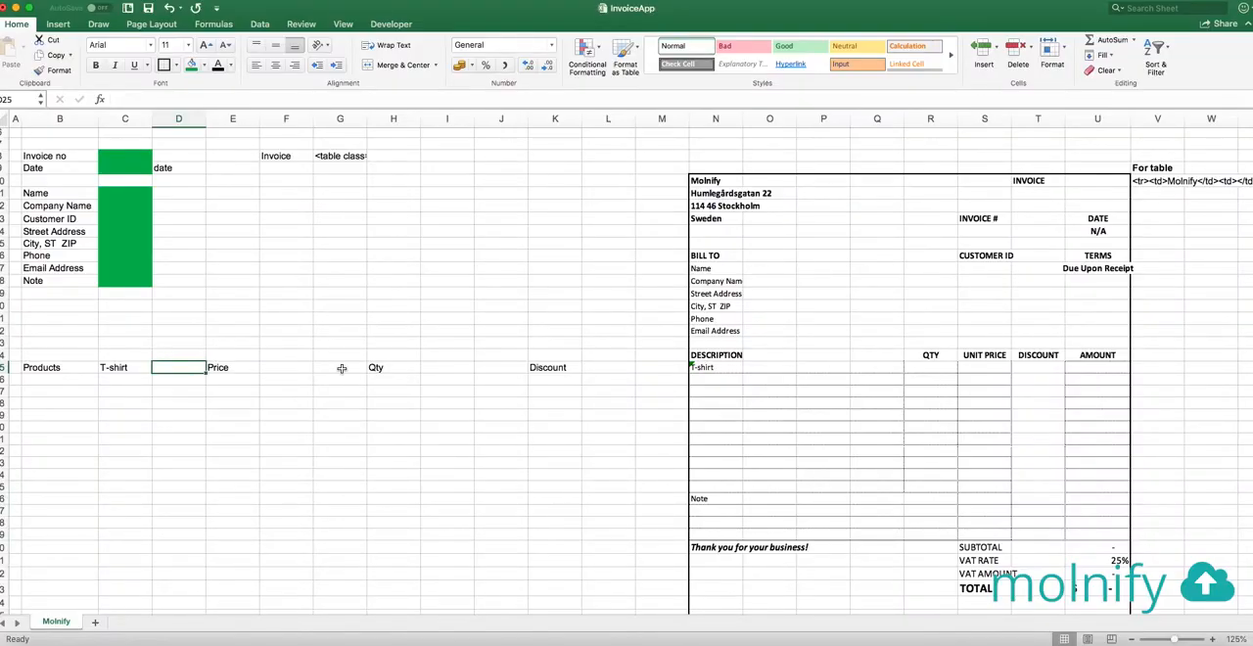
# Enter a test price of 49 and a quantity of 1 for the T-shirt in row 25
pyautogui.click(285, 367)
pyautogui.write('49')
pyautogui.press('Tab')
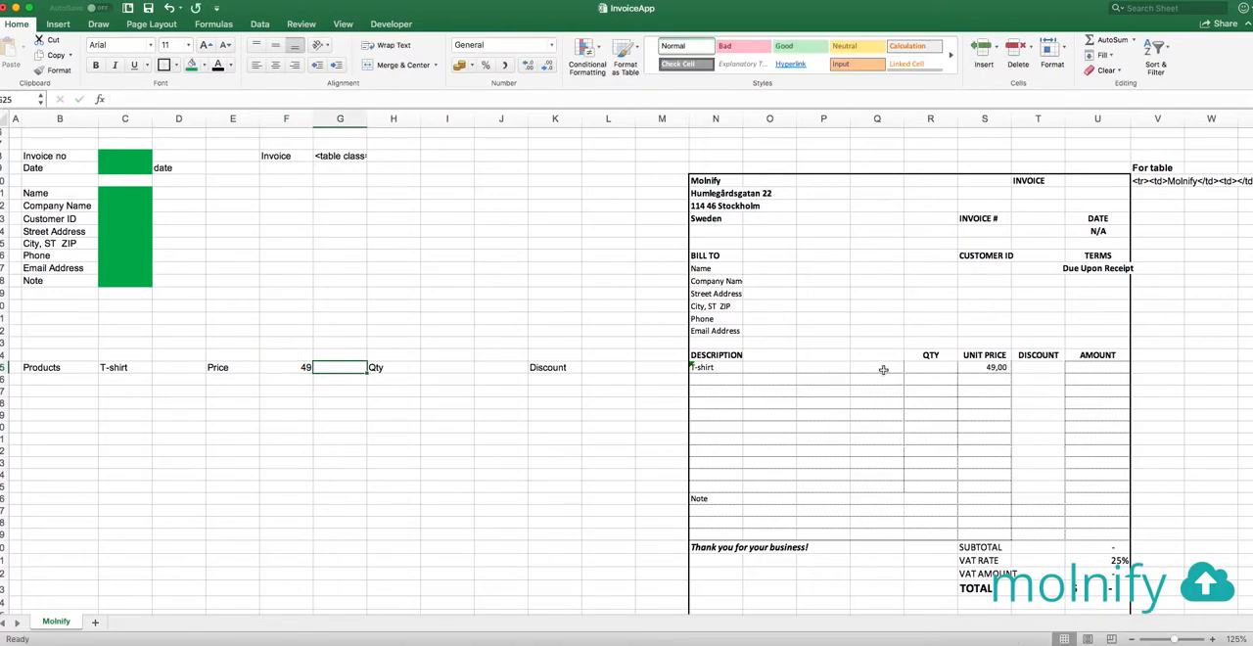
pyautogui.click(456, 370)
pyautogui.write('1')
pyautogui.press('Tab')
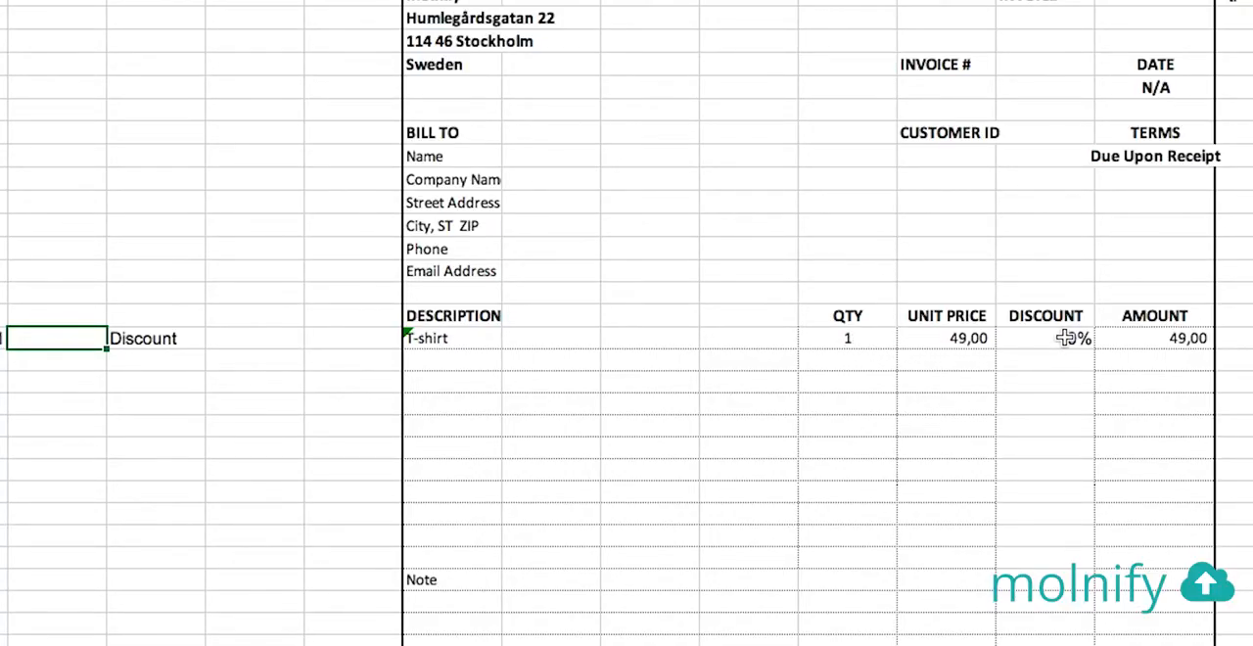
# Inspect the formula behind the T-shirt line's Amount cell in the invoice
pyautogui.click(1161, 339)
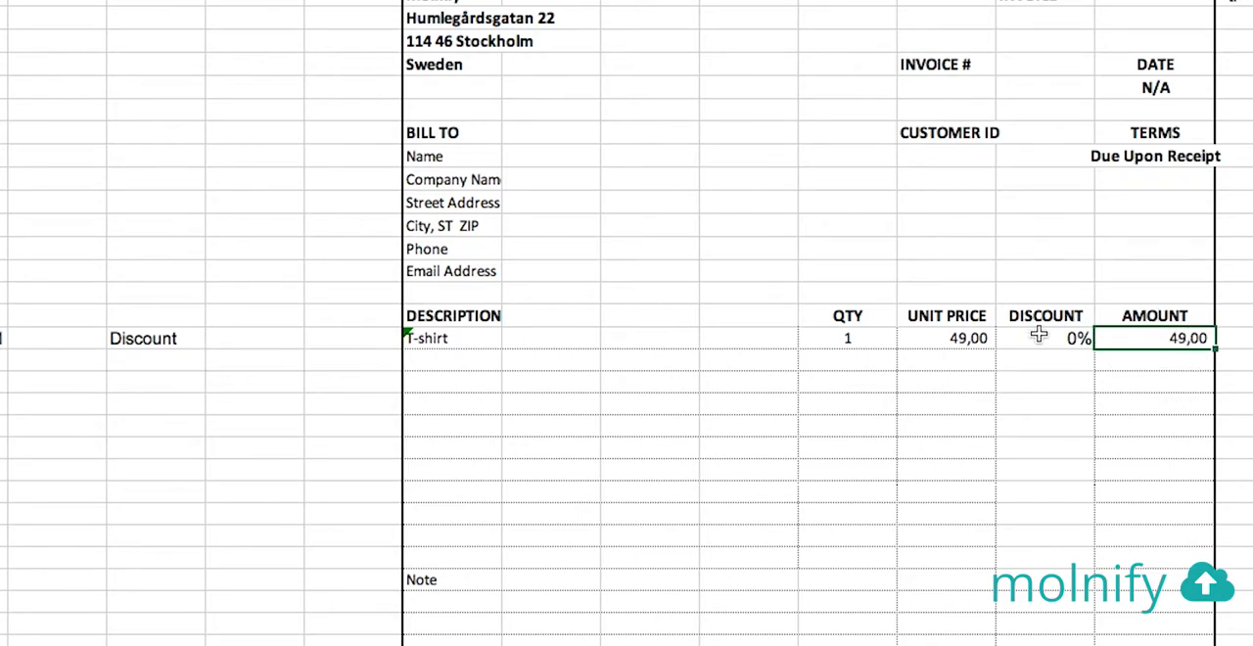
pyautogui.press('F2')
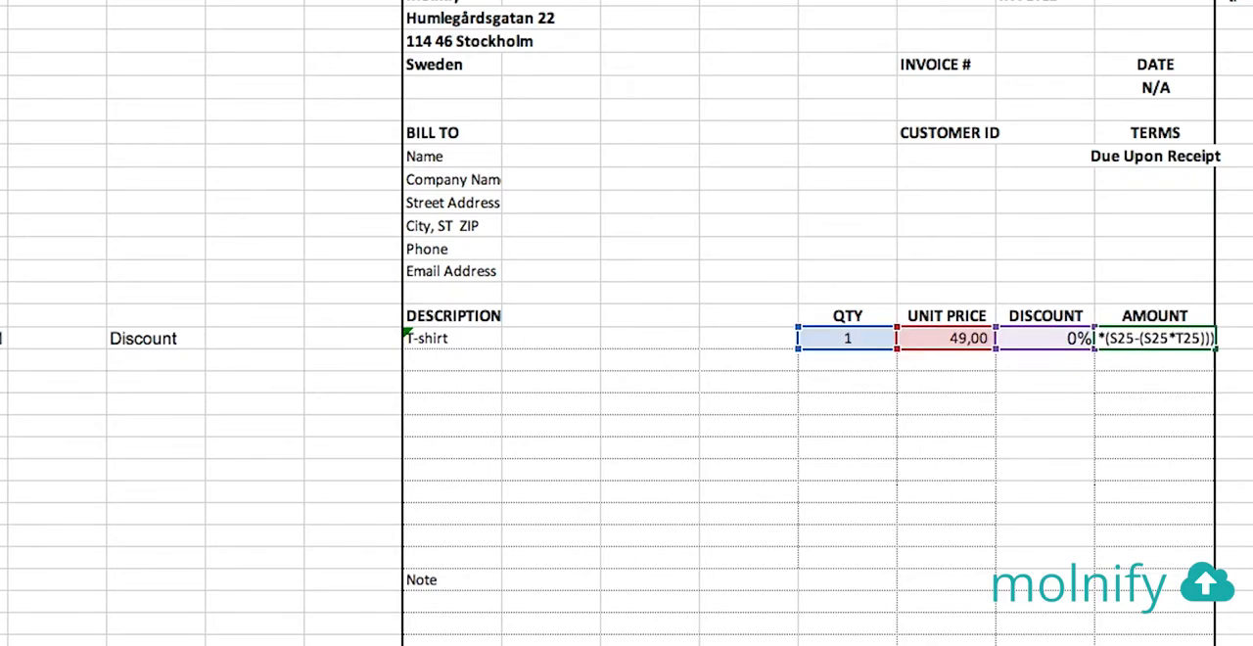
pyautogui.press('Escape')
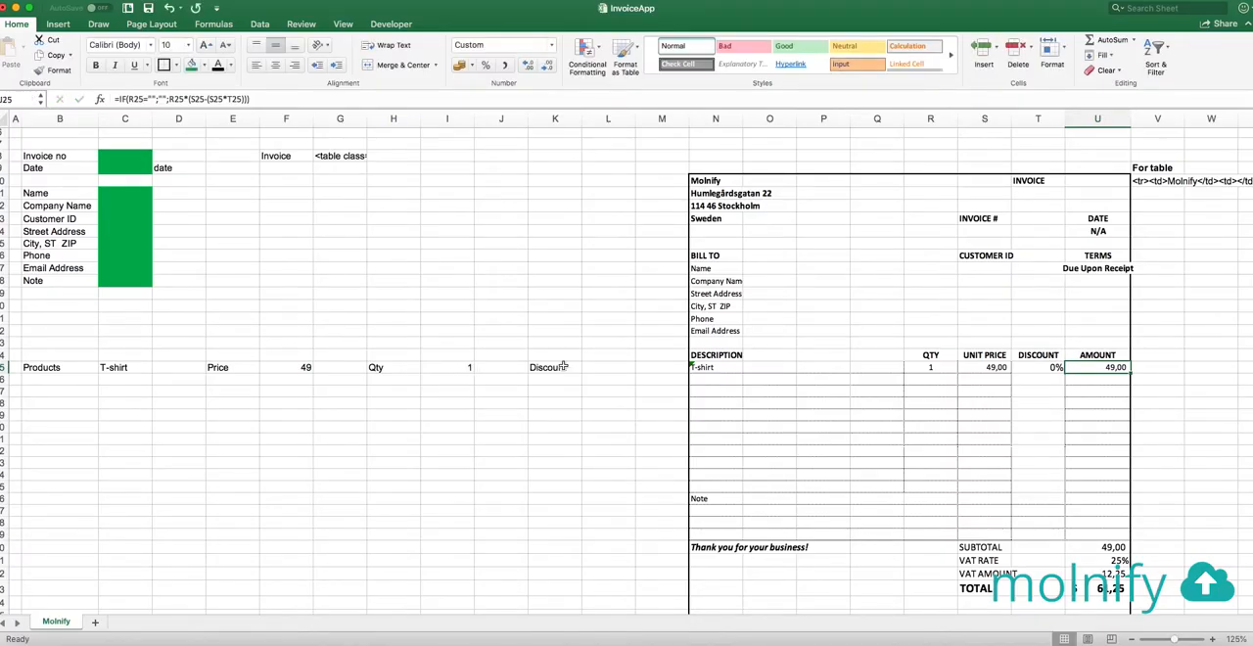
# Set the T-shirt's test discount in L25 to 10%
pyautogui.click(601, 370)
pyautogui.write('10')
pyautogui.press('Return')
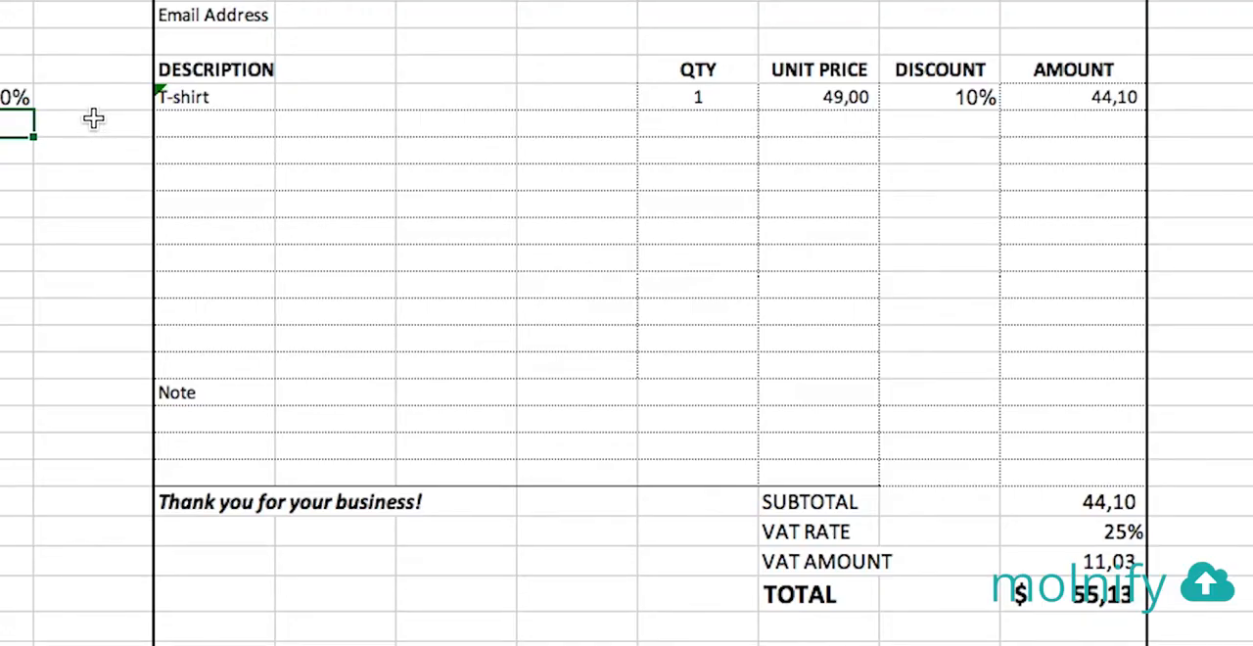
# Check the T-shirt line's discounted amount and the invoice's subtotal, VAT amount and total
pyautogui.click(1106, 96)
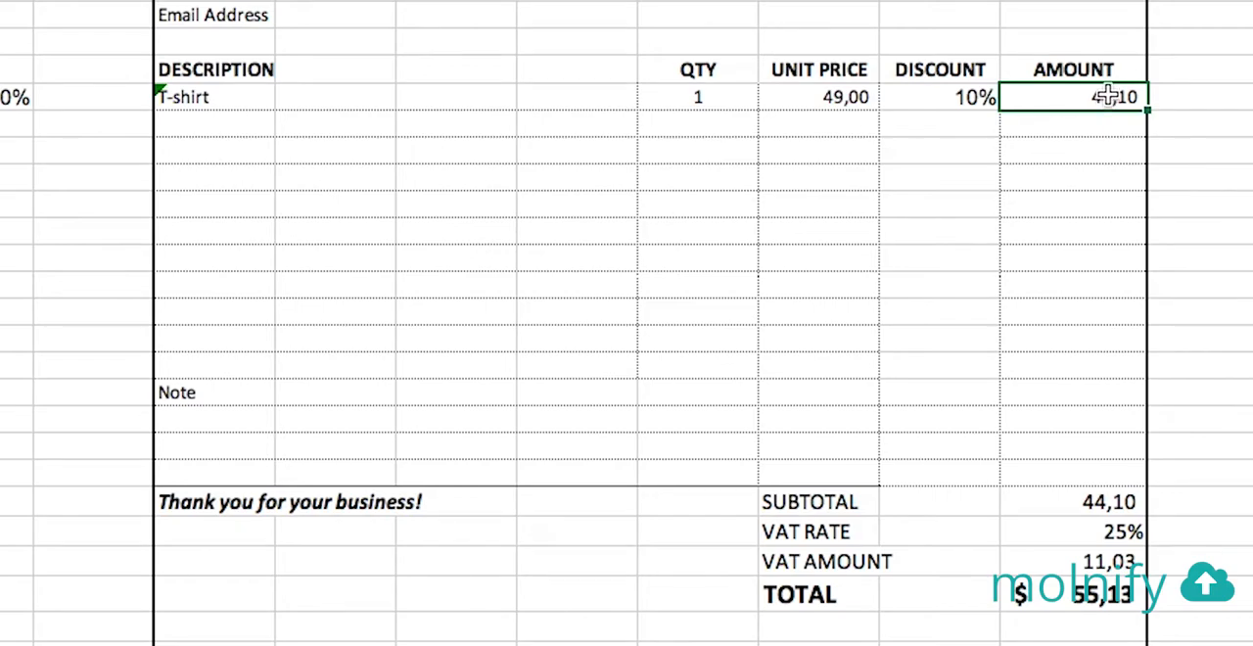
pyautogui.click(1109, 501)
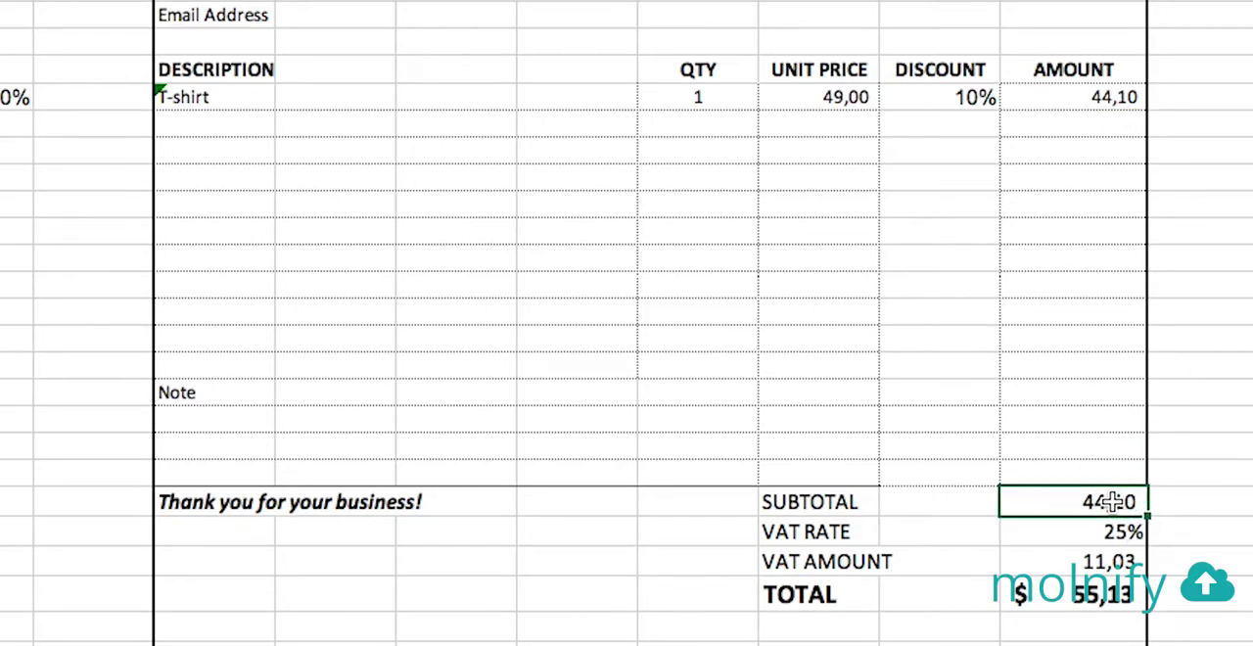
pyautogui.click(1097, 569)
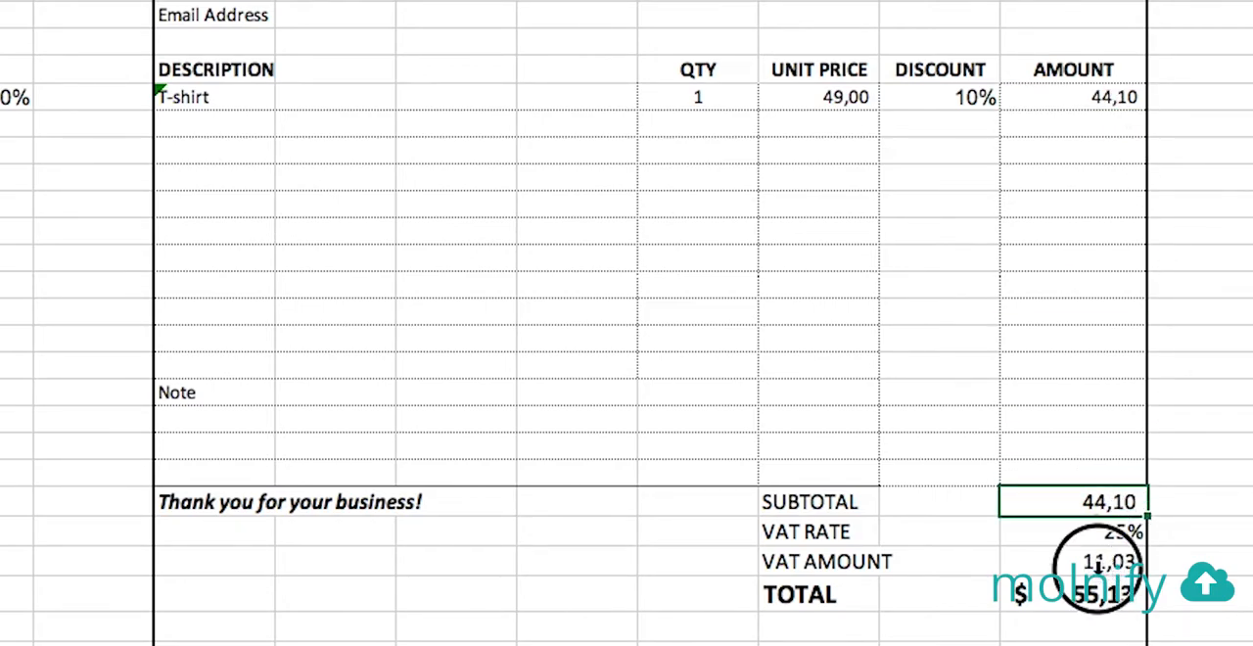
pyautogui.click(1101, 595)
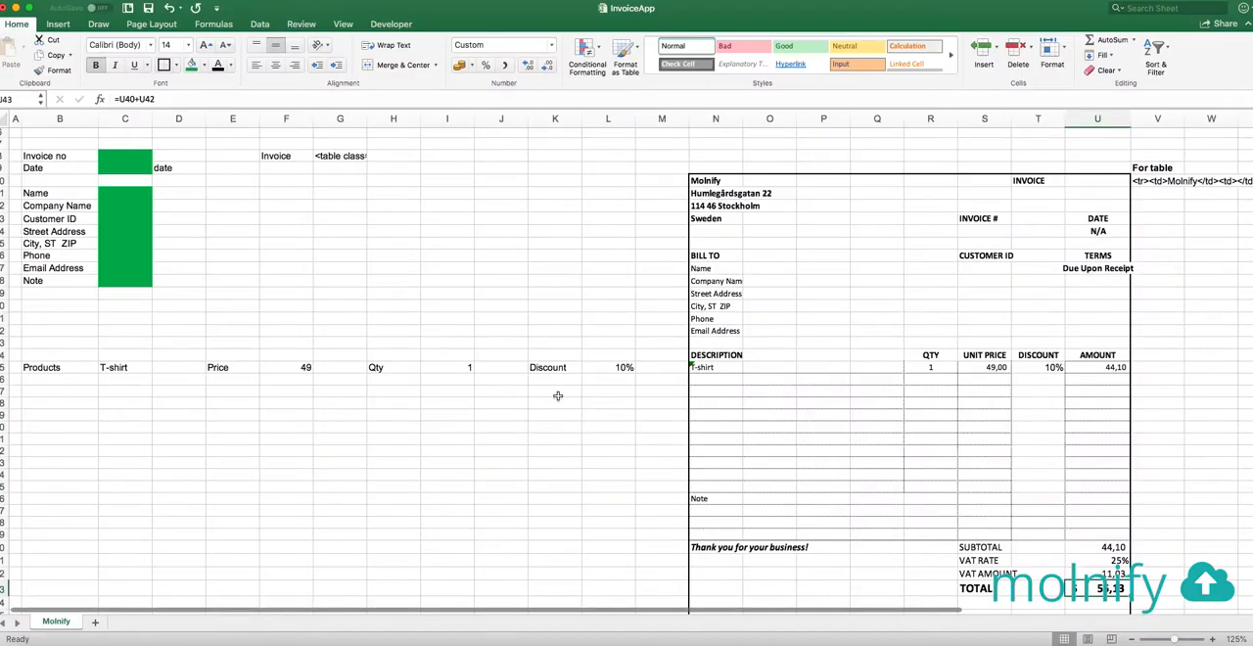
pyautogui.click(601, 392)
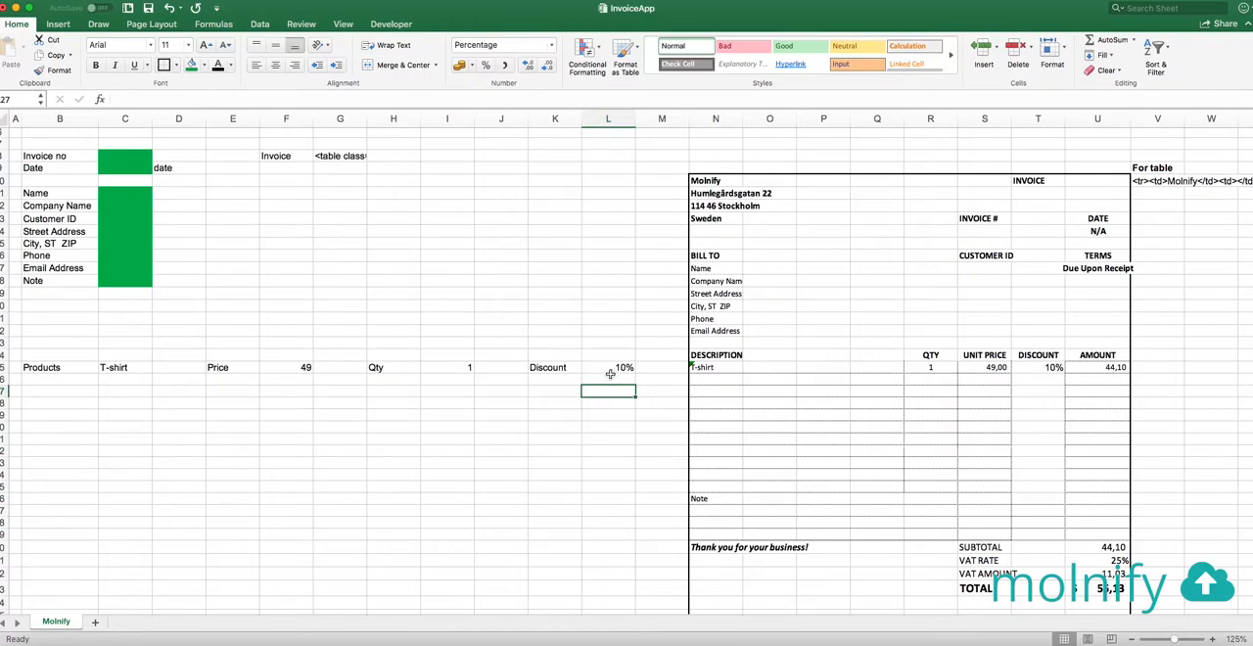
# Fill the product, price, quantity and discount input cells in row 25 with the standard green color
pyautogui.click(120, 367)
pyautogui.click(191, 64)
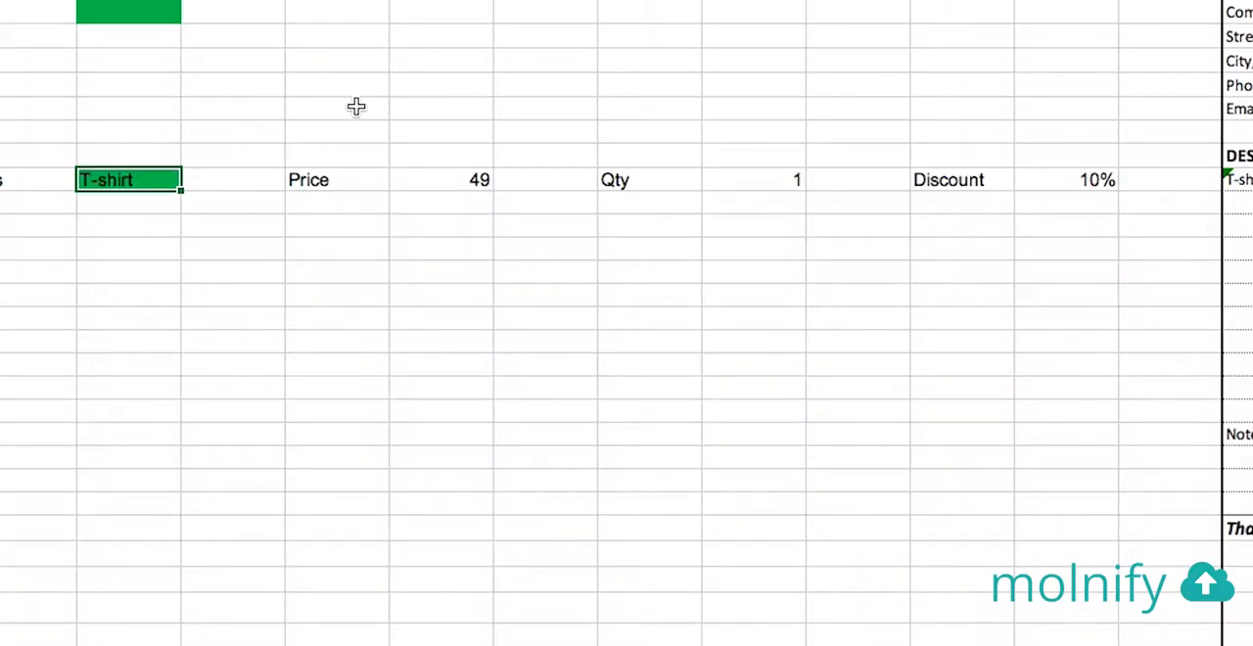
pyautogui.click(440, 184)
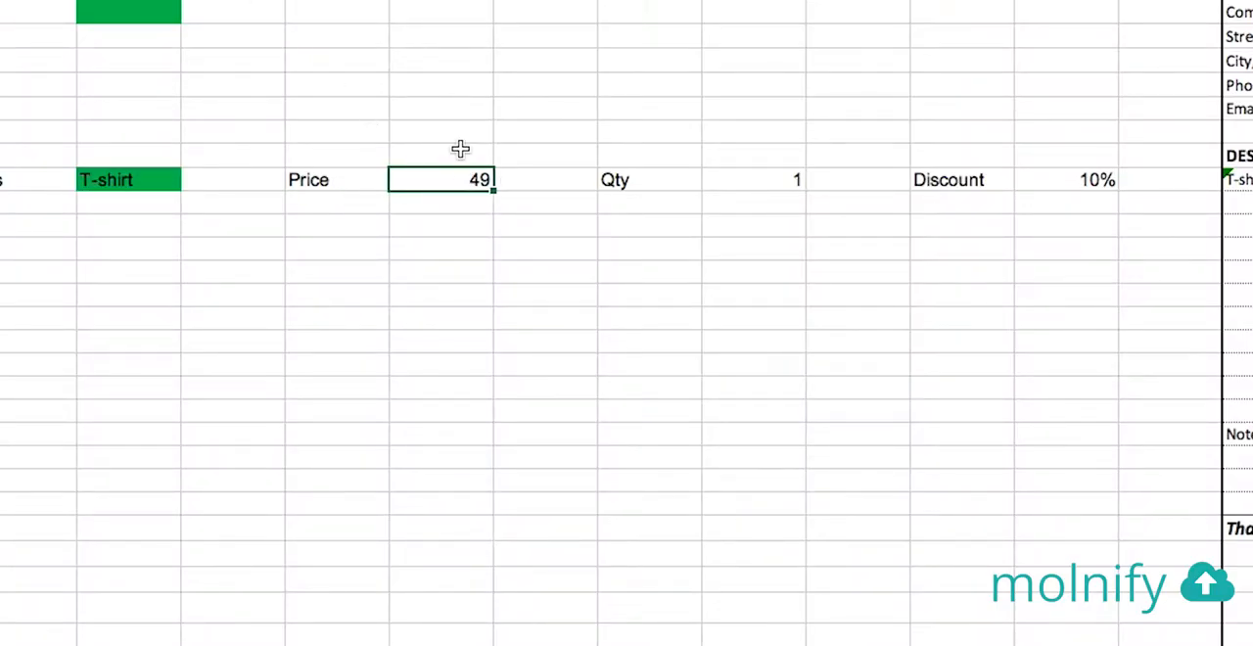
pyautogui.click(761, 182)
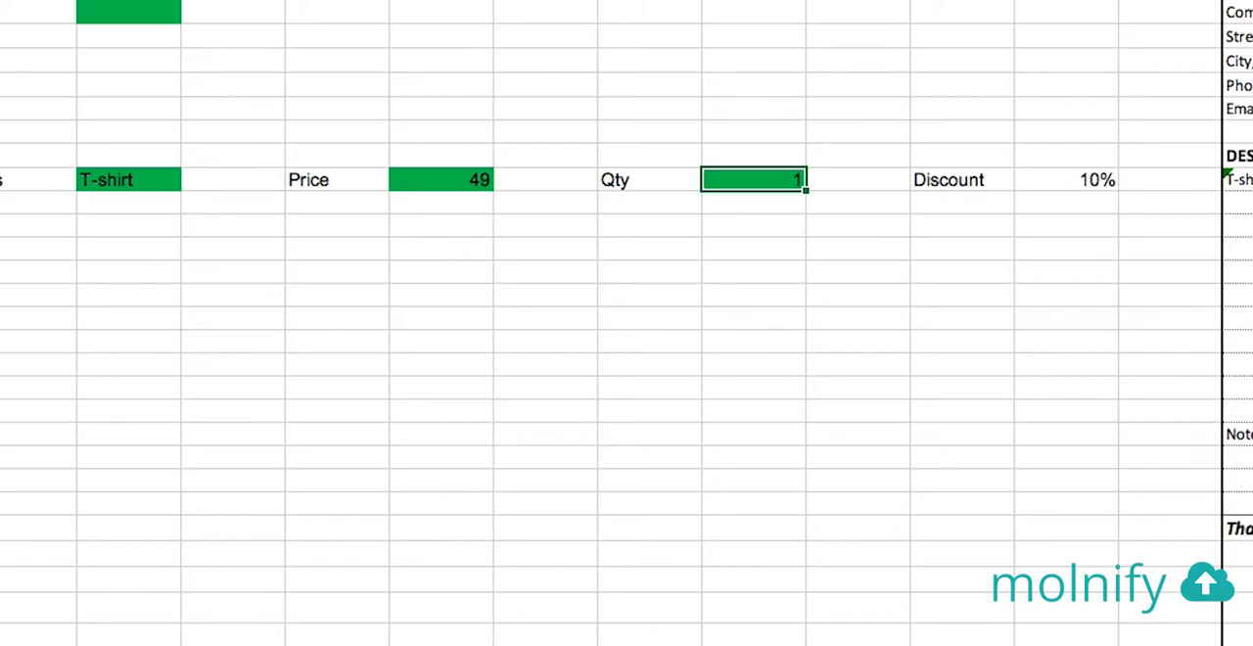
pyautogui.click(1069, 179)
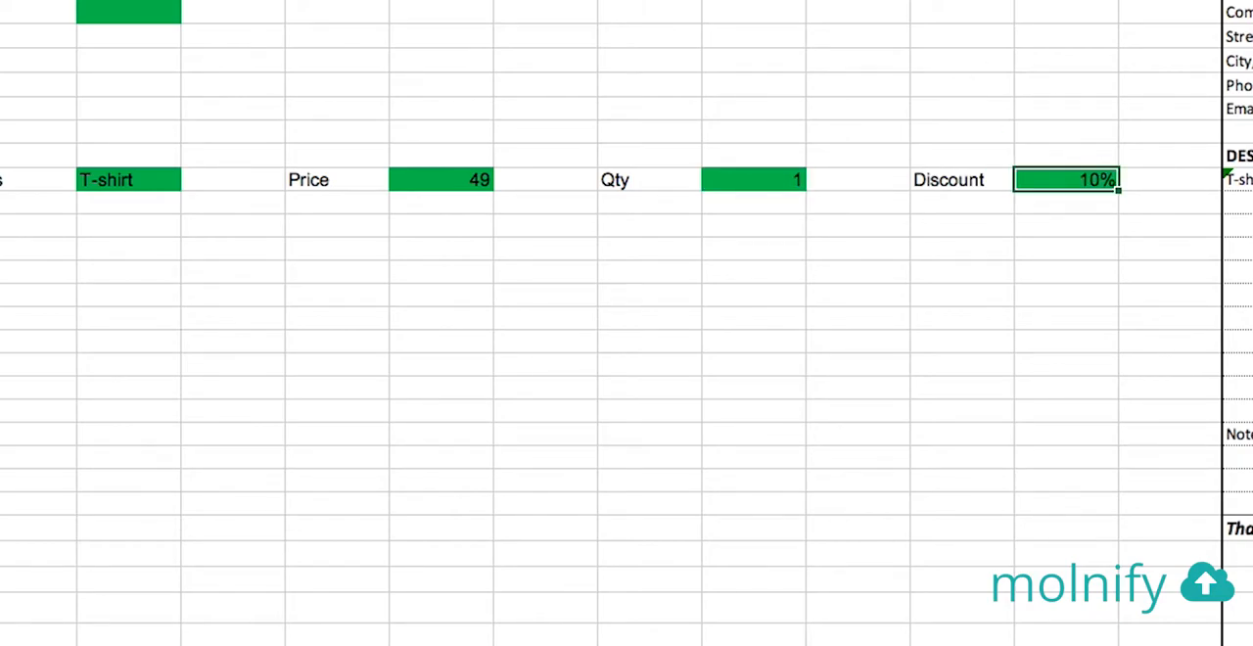
# Clear the test discount, quantity, price and product name from the green input cells in row 25
pyautogui.press('Delete')
pyautogui.click(736, 186)
pyautogui.press('Delete')
pyautogui.click(458, 179)
pyautogui.press('Delete')
pyautogui.click(143, 180)
pyautogui.press('Delete')
# Copy the row 25 product, price, quantity and discount labels with their green input cells down through row 35
pyautogui.moveTo(20, 179)
pyautogui.mouseDown()
pyautogui.moveTo(1211, 174)
pyautogui.moveTo(1205, 382)
pyautogui.mouseUp()
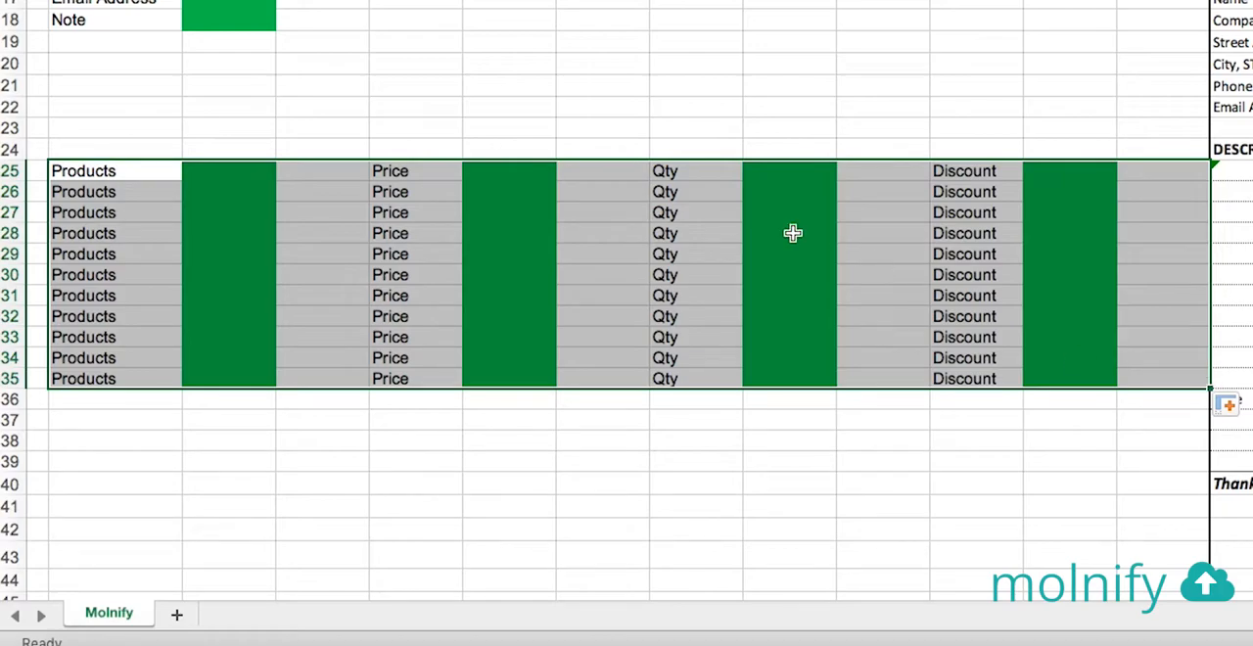
pyautogui.moveTo(102, 172); pyautogui.dragTo(109, 387)
pyautogui.click(510, 127)
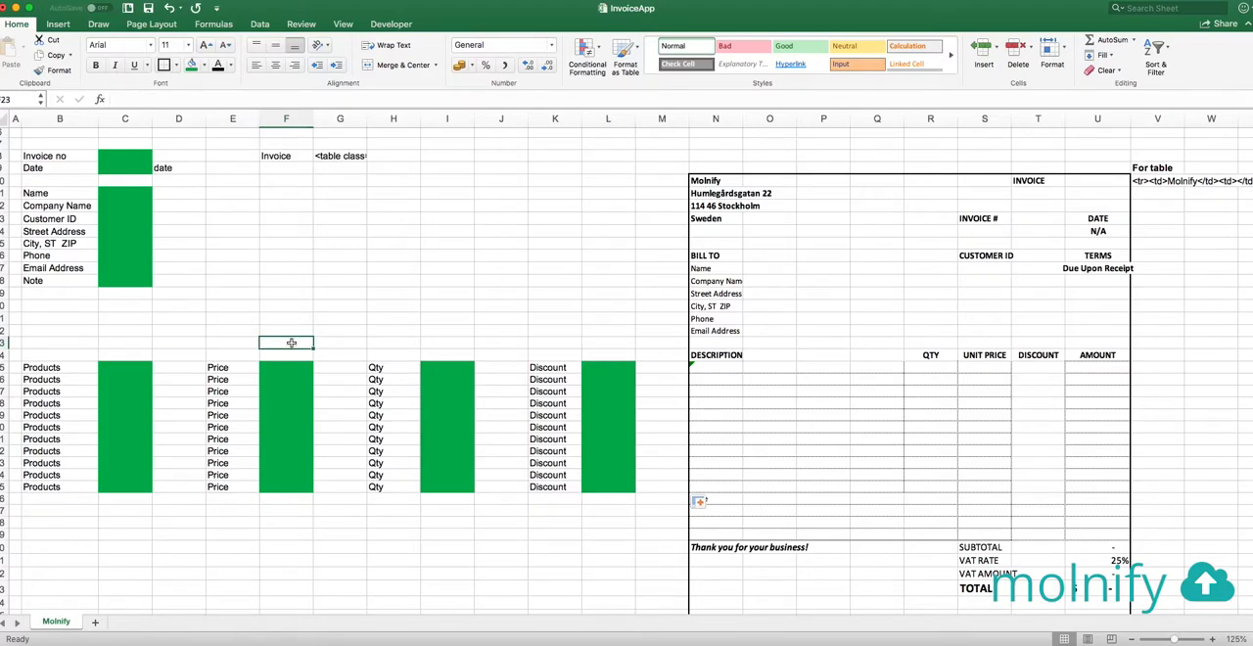
# Fill the invoice's first line-item formulas, from Description to Amount, down through row 35
pyautogui.click(711, 367)
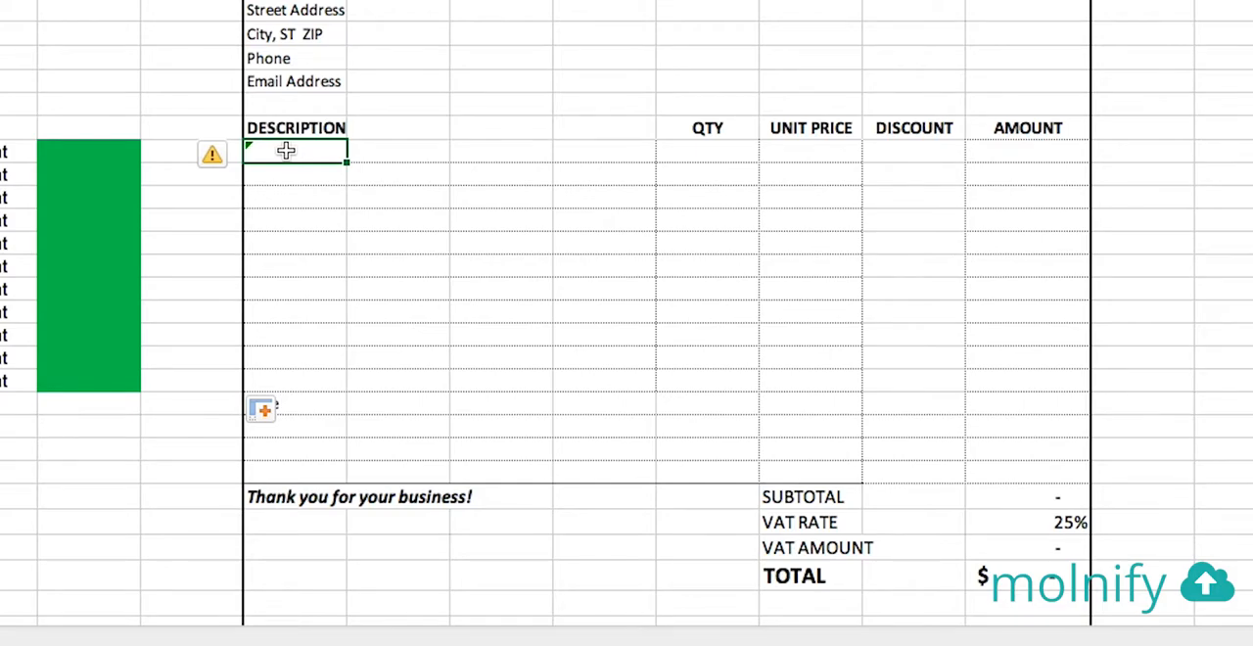
pyautogui.click(702, 148)
pyautogui.click(789, 148)
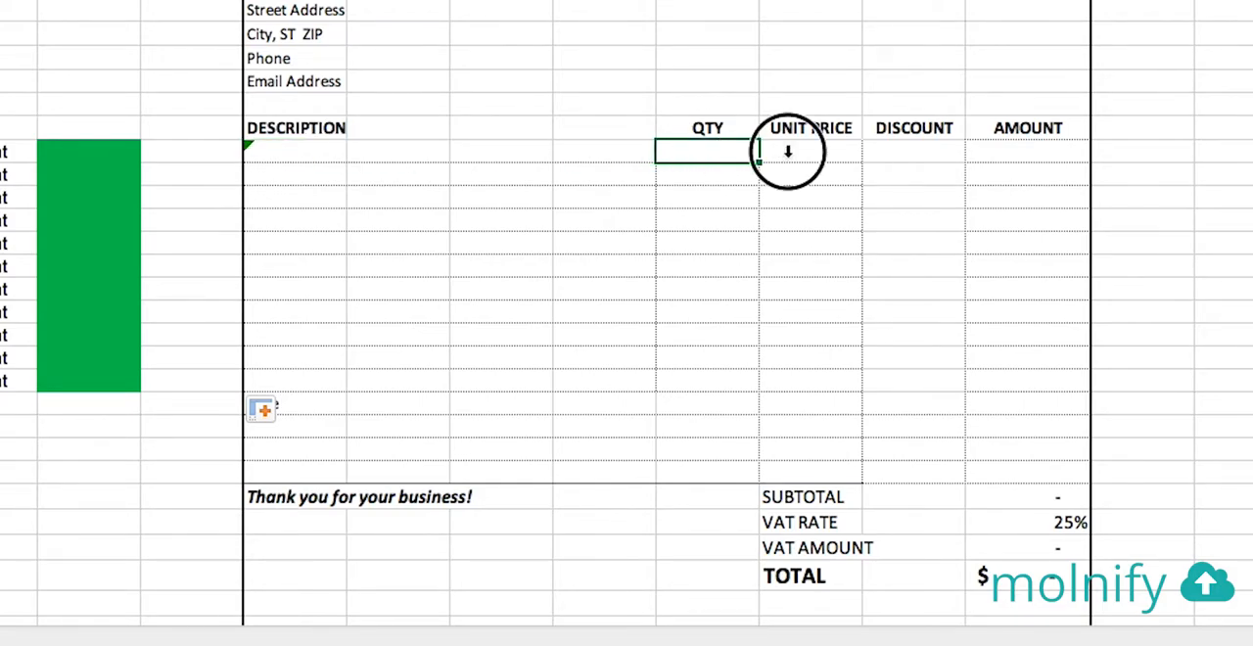
pyautogui.click(960, 156)
pyautogui.click(989, 152)
pyautogui.moveTo(291, 154)
pyautogui.mouseDown()
pyautogui.moveTo(1086, 164)
pyautogui.moveTo(1085, 392)
pyautogui.mouseUp()
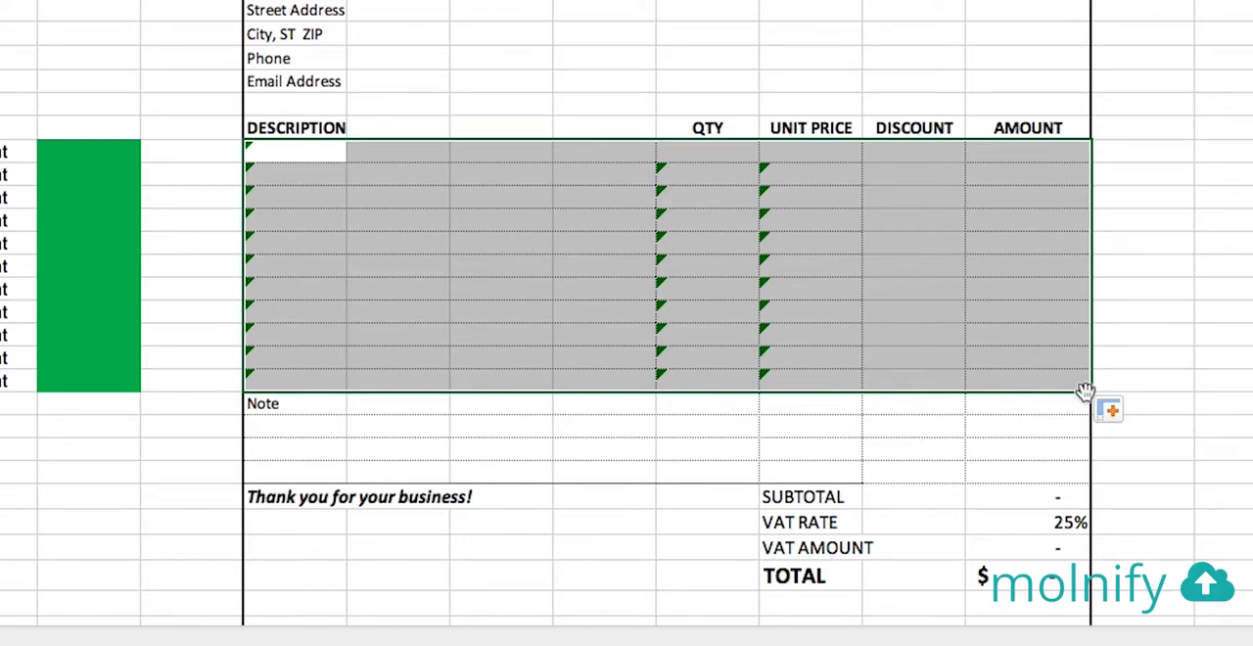
pyautogui.click(1251, 391)
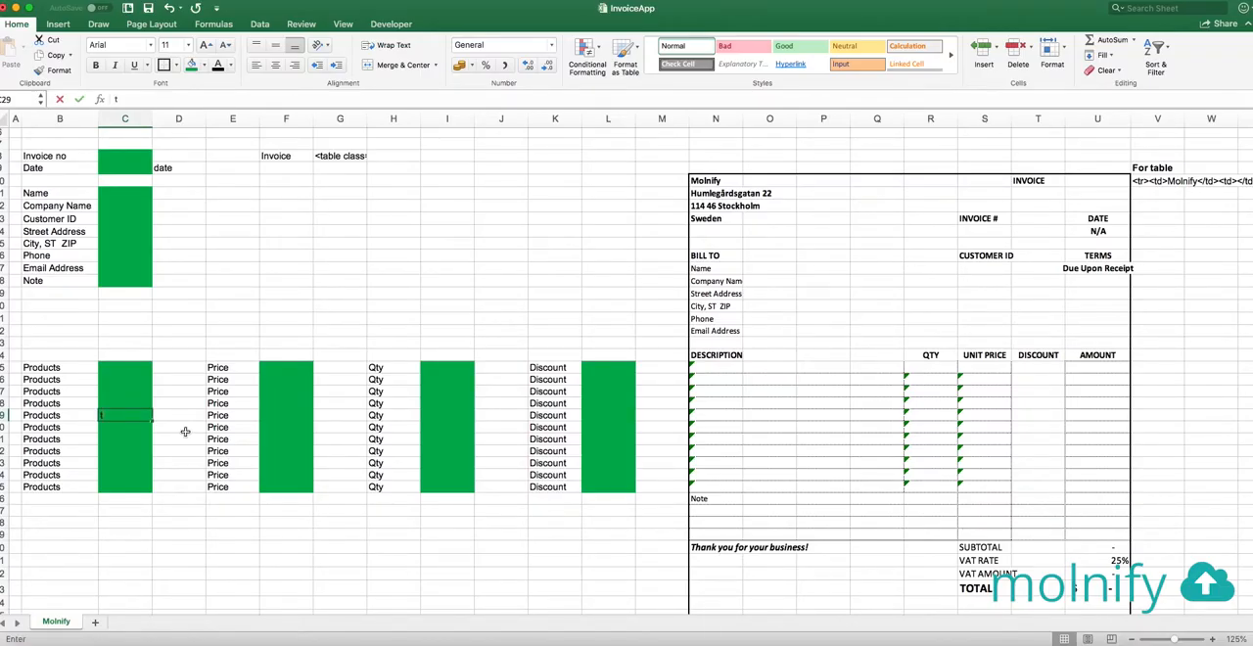
# Enter the test product t-shirt in C29, check the matching invoice line and clear the entry
pyautogui.write('t-shirt')
pyautogui.press('Return')
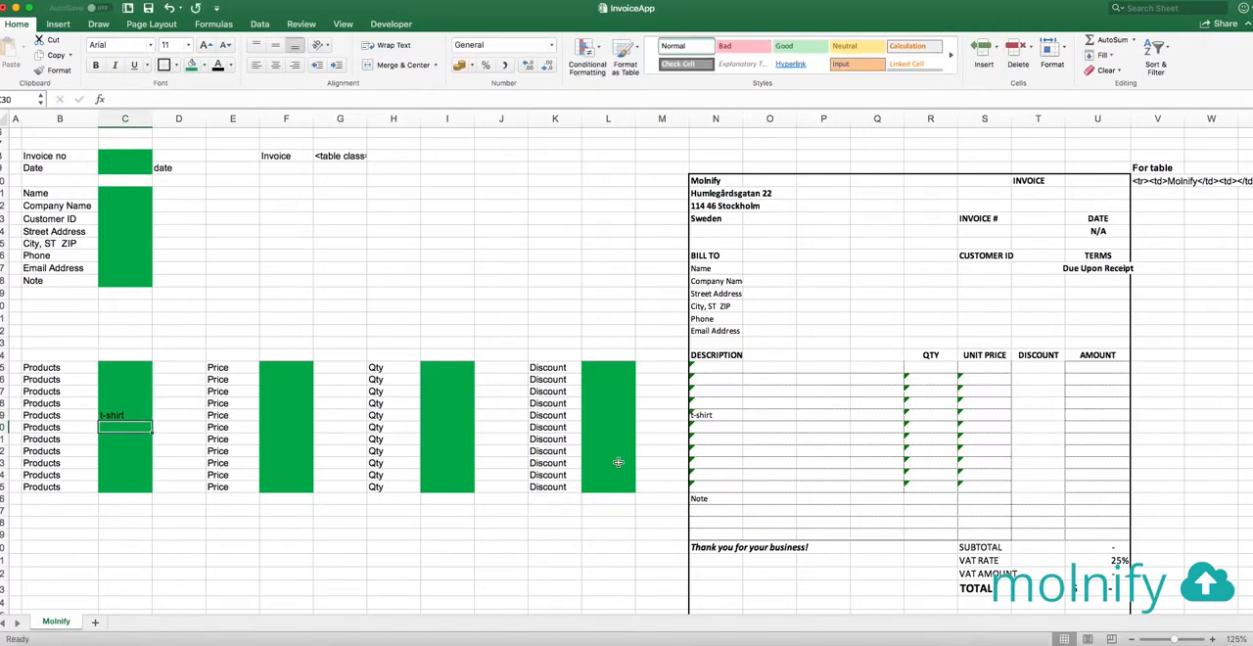
pyautogui.click(127, 413)
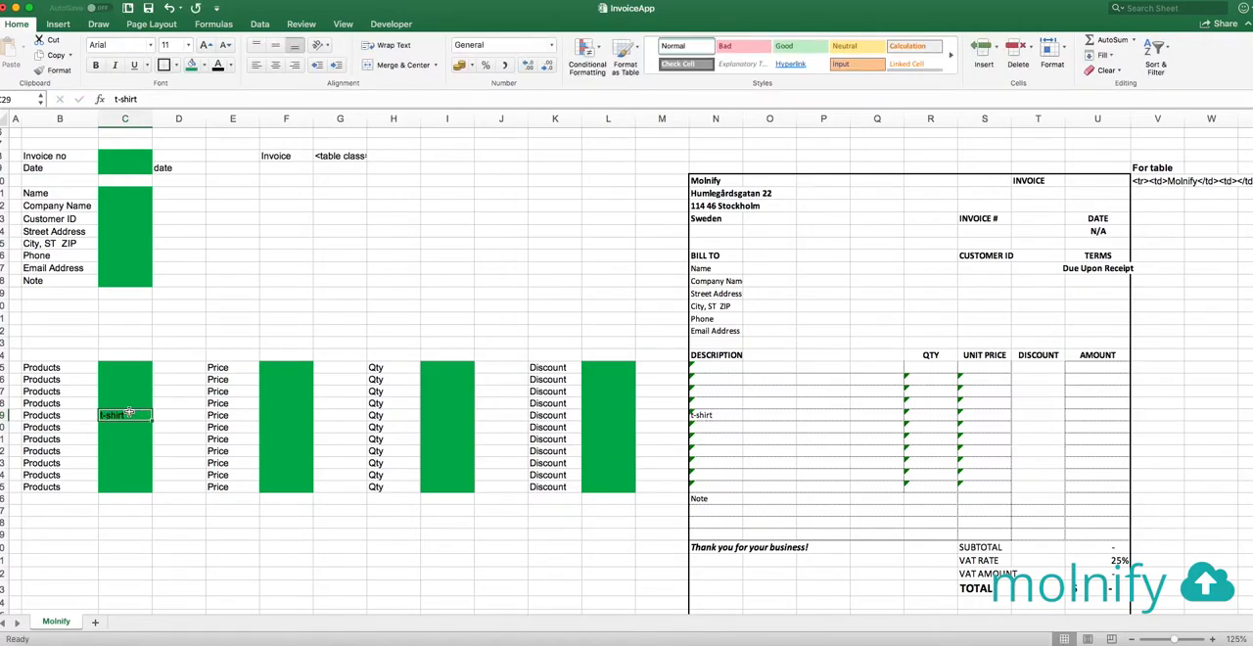
pyautogui.press('Delete')
# Examine the HTML table formula in the Invoice cell G8
pyautogui.scroll(1, 807, 307)
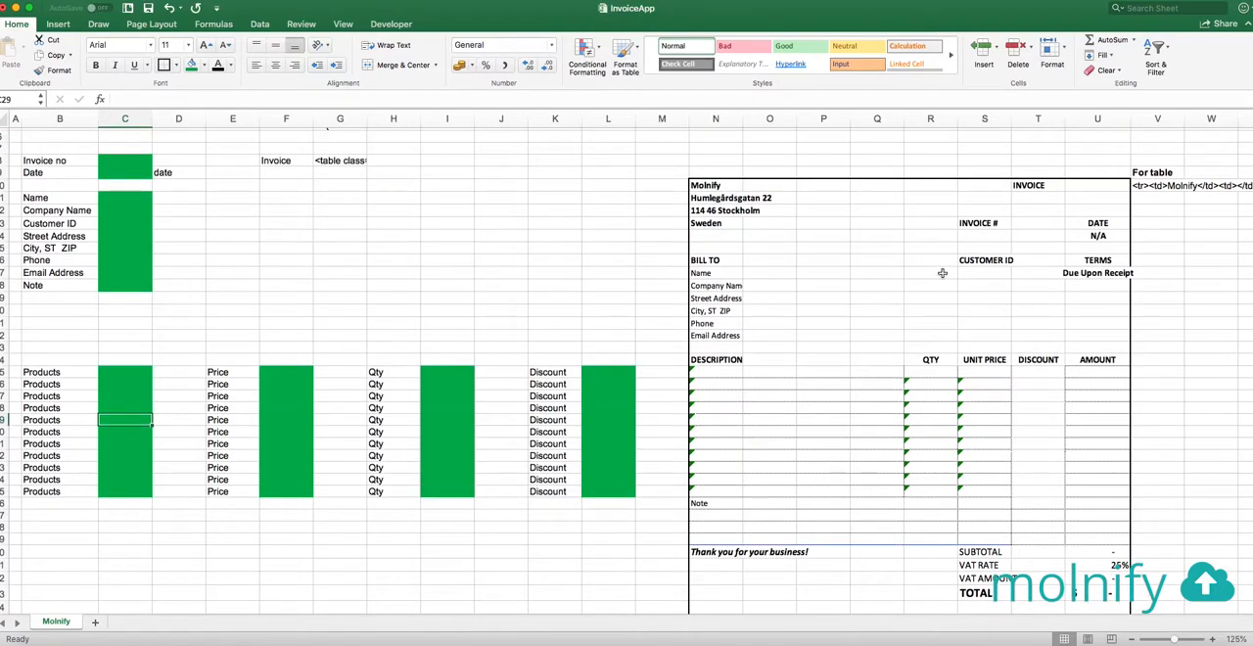
pyautogui.scroll(3, 378, 272)
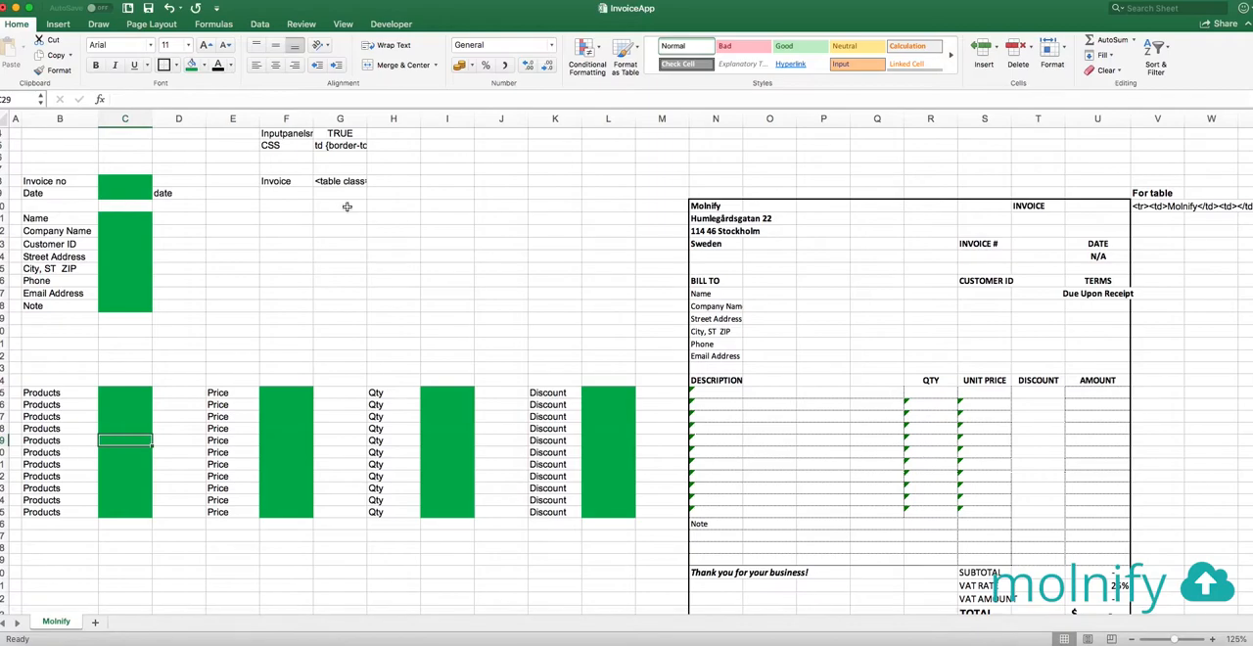
pyautogui.click(344, 181)
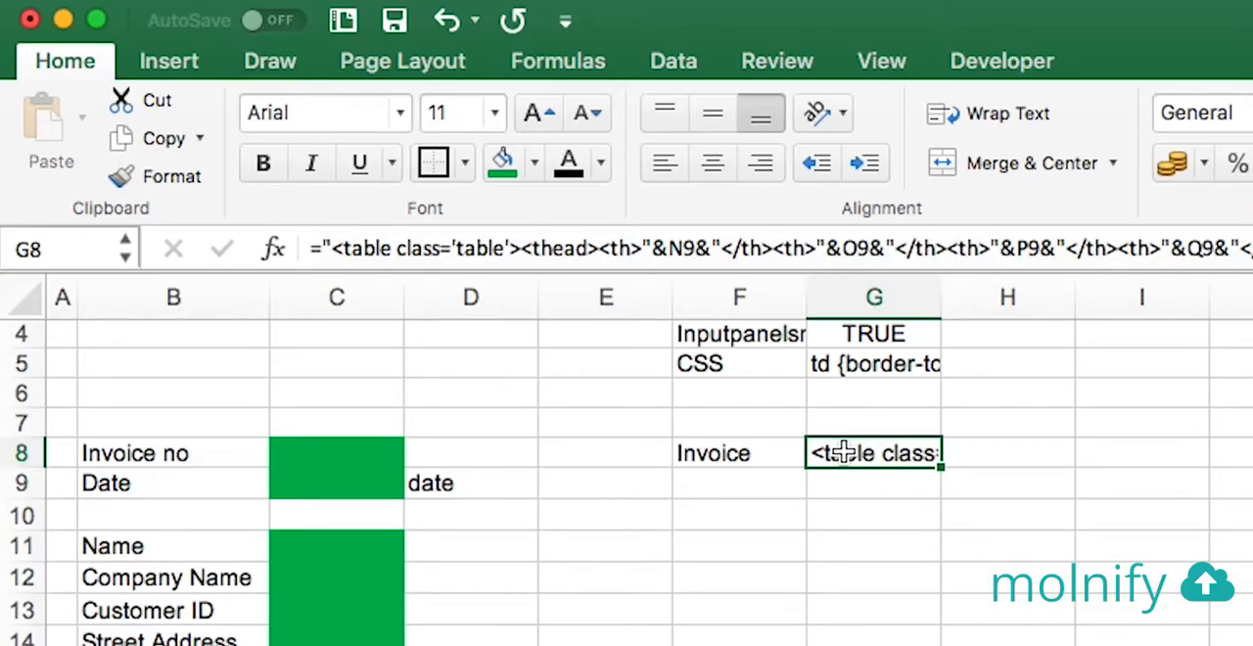
# Inspect the cell references used by the Invoice table formula in G8
pyautogui.click(740, 453)
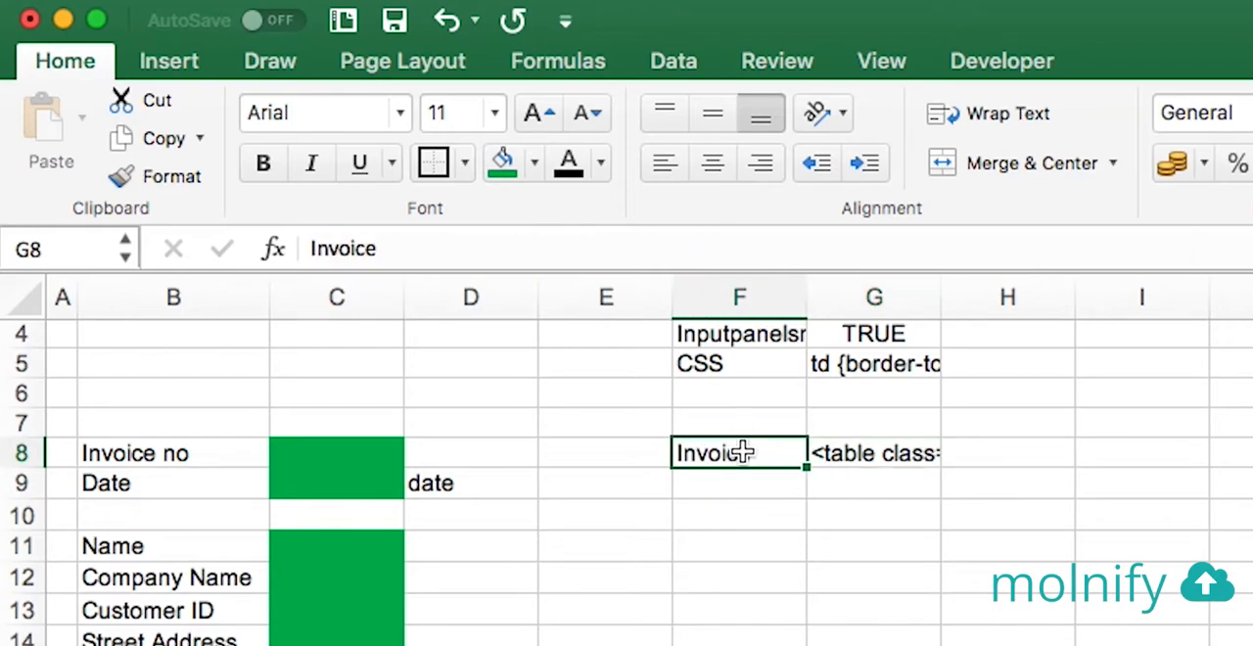
pyautogui.click(892, 452)
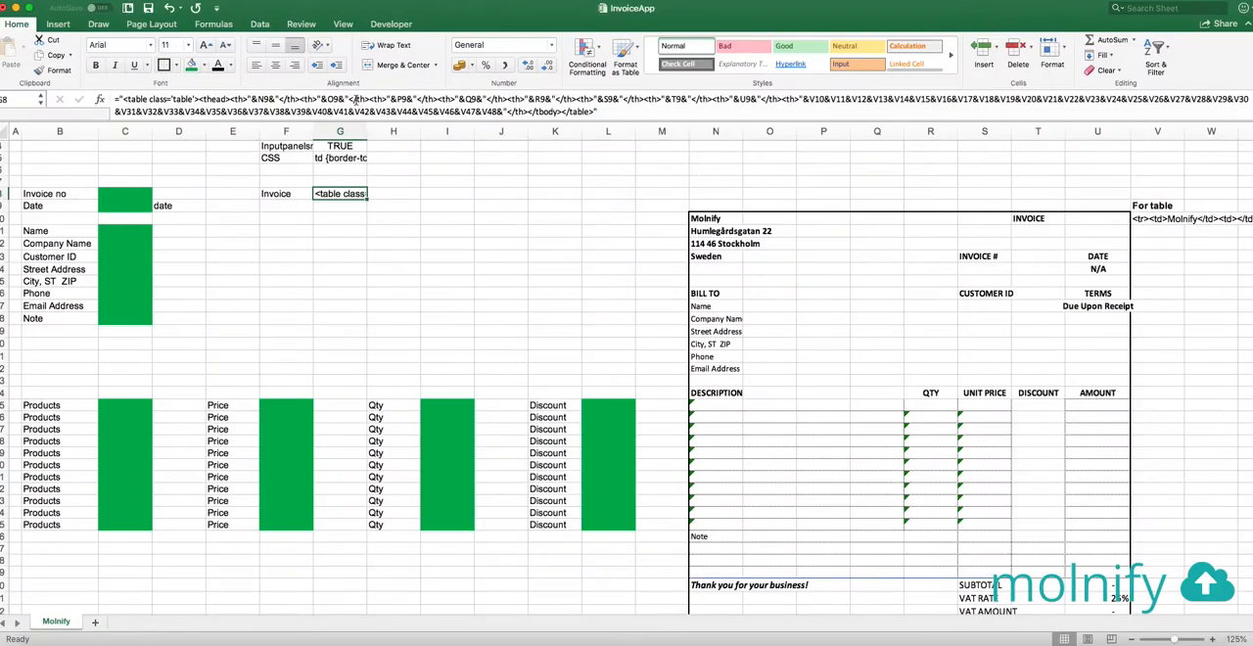
pyautogui.click(902, 249)
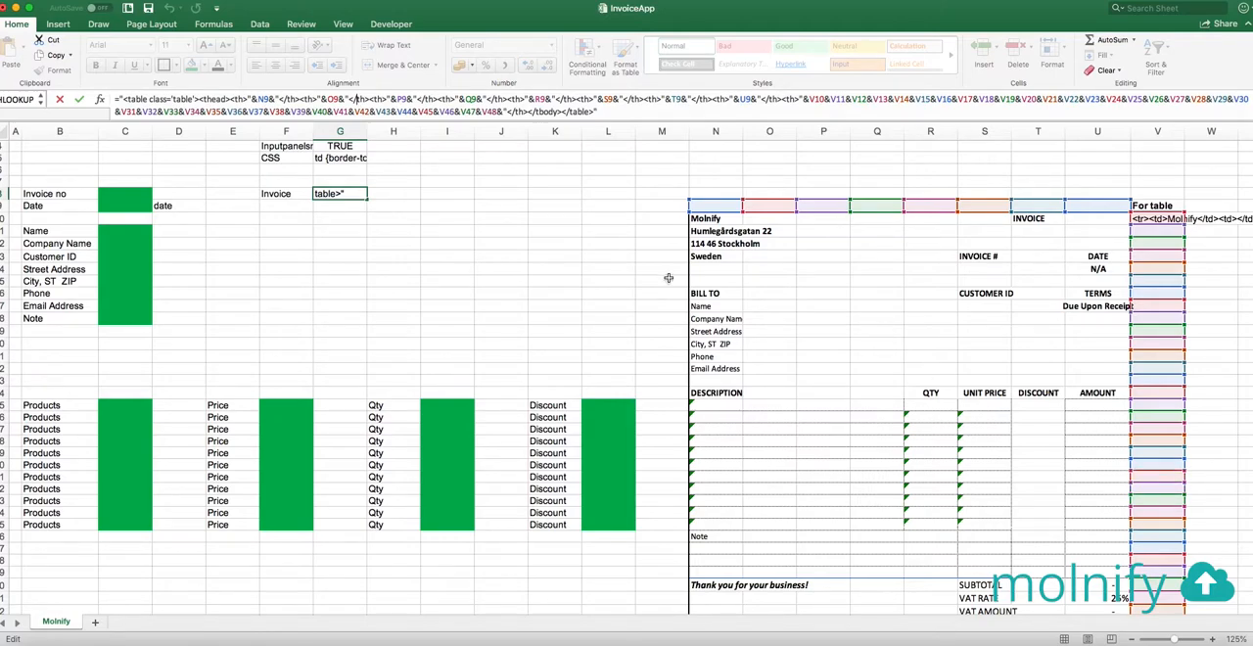
# Check the For table row formula in V10 and fill it down column V through row 47
pyautogui.click(1165, 218)
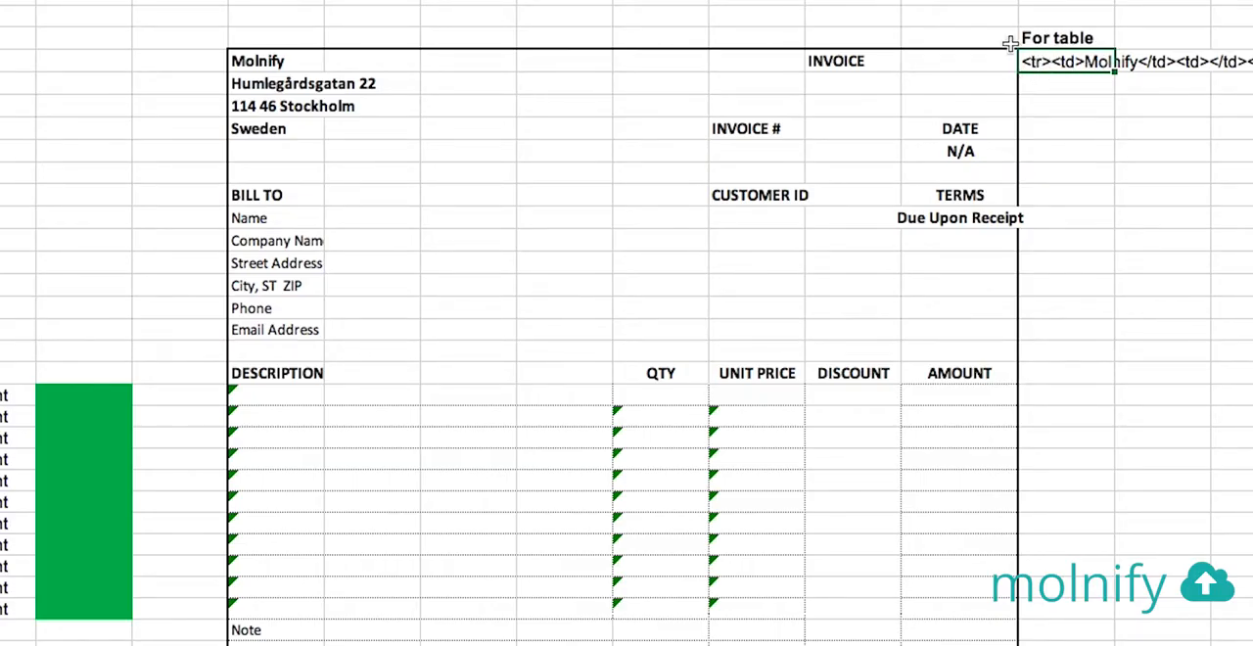
pyautogui.press('F2')
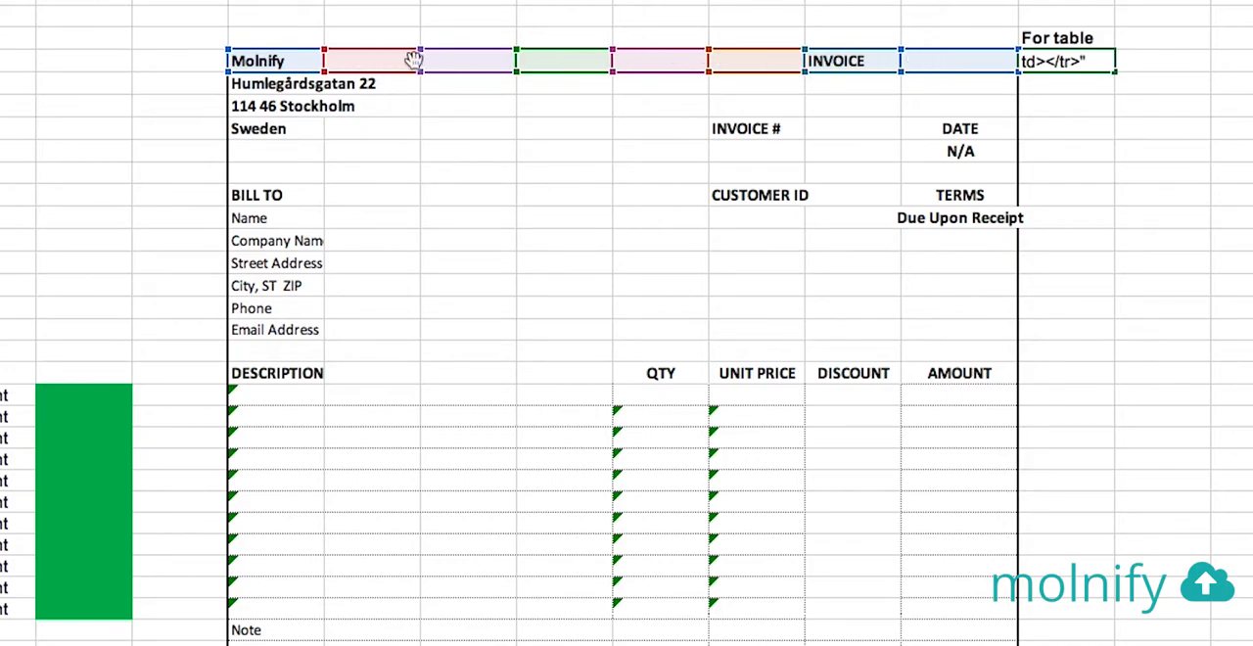
pyautogui.press('Return')
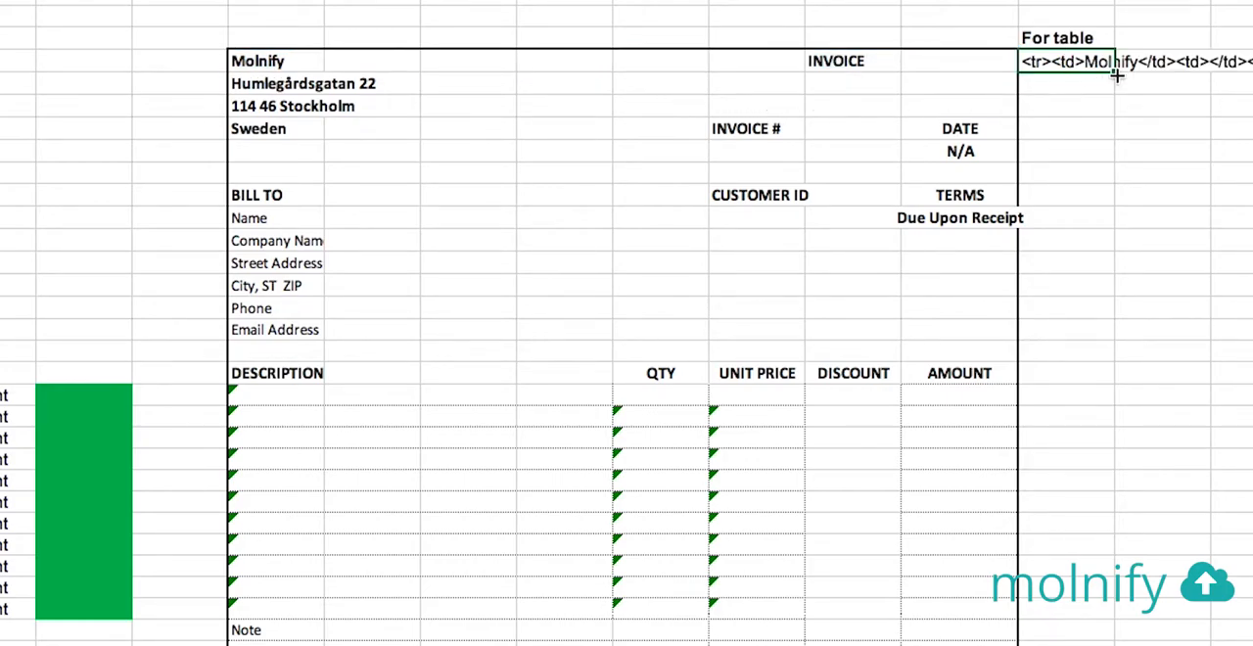
pyautogui.moveTo(1114, 75); pyautogui.dragTo(1076, 638)
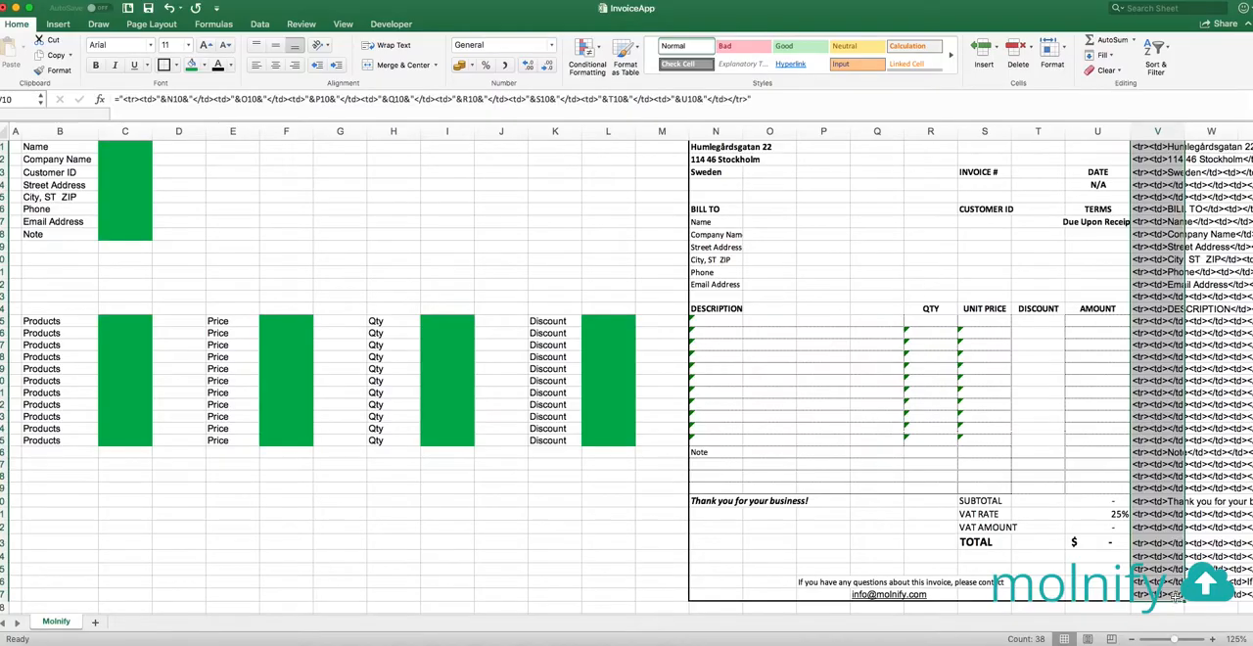
pyautogui.scroll(4, 323, 219)
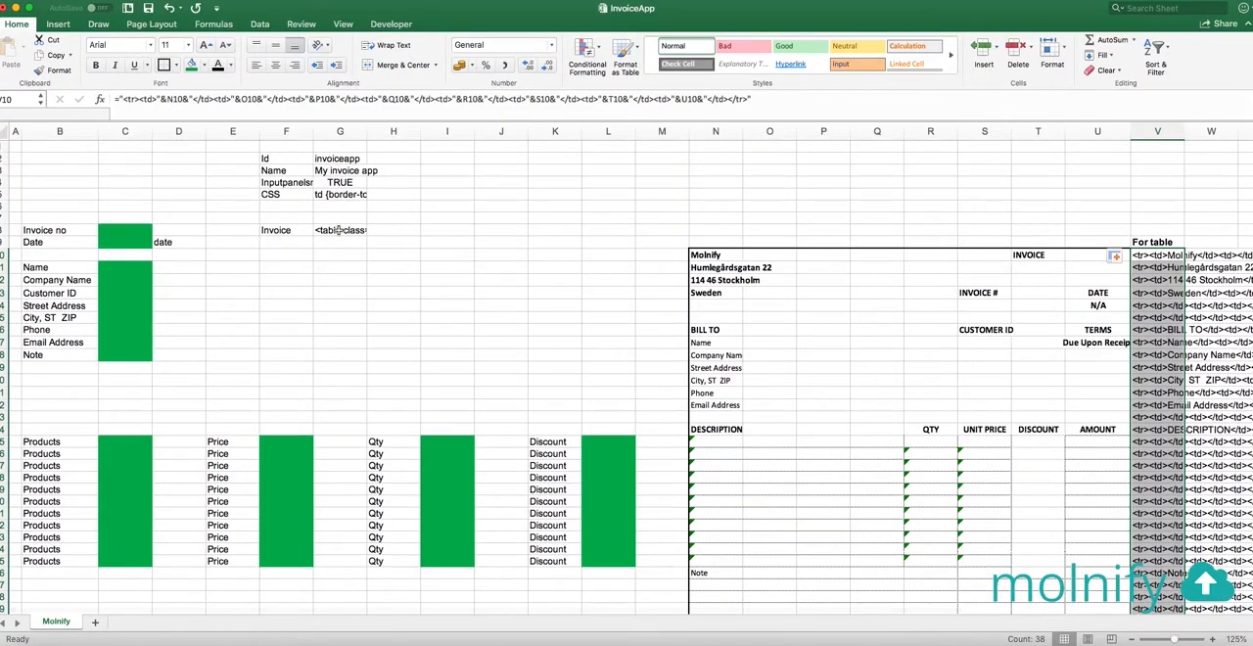
# Check the G8 Invoice formula's references against the filled For table column V, leaving the formula as it is
pyautogui.click(345, 229)
pyautogui.click(418, 99)
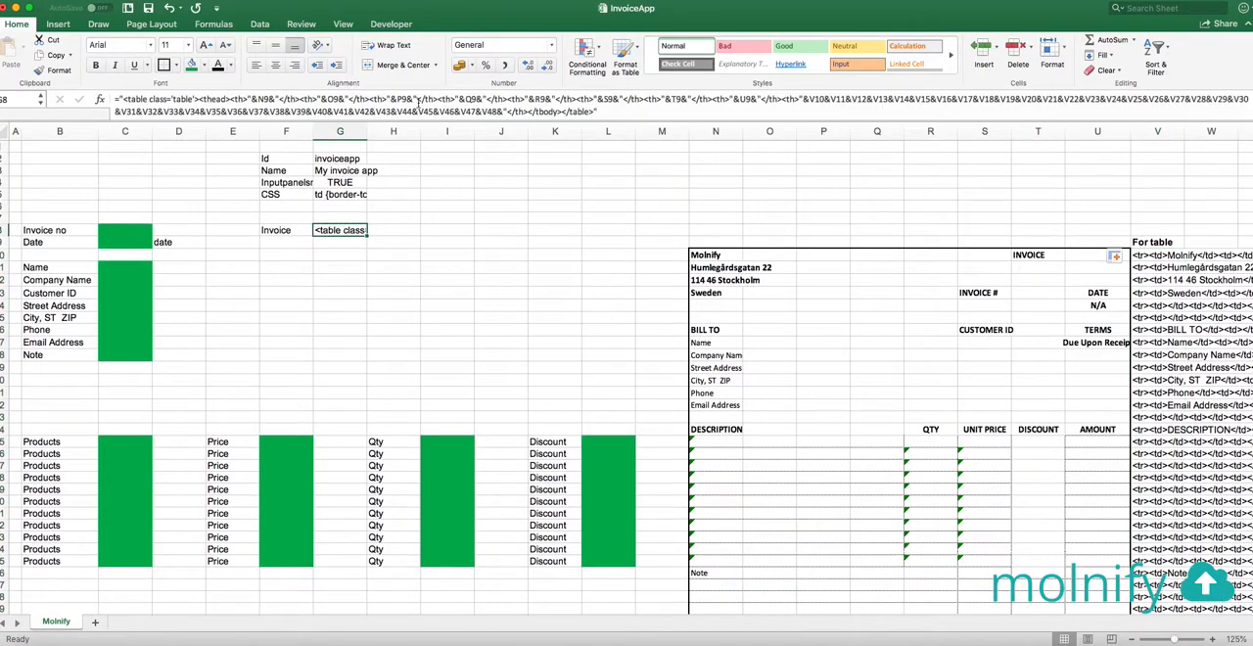
pyautogui.scroll(-5, 1068, 275)
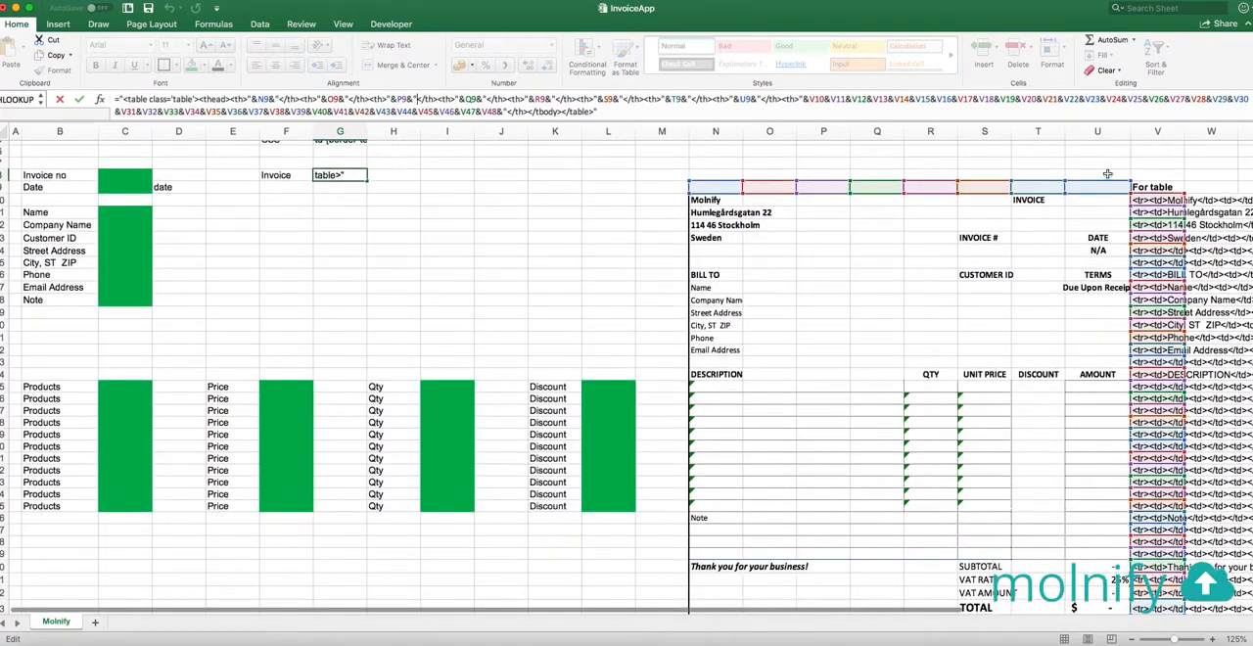
pyautogui.scroll(5, 574, 272)
pyautogui.press('Escape')
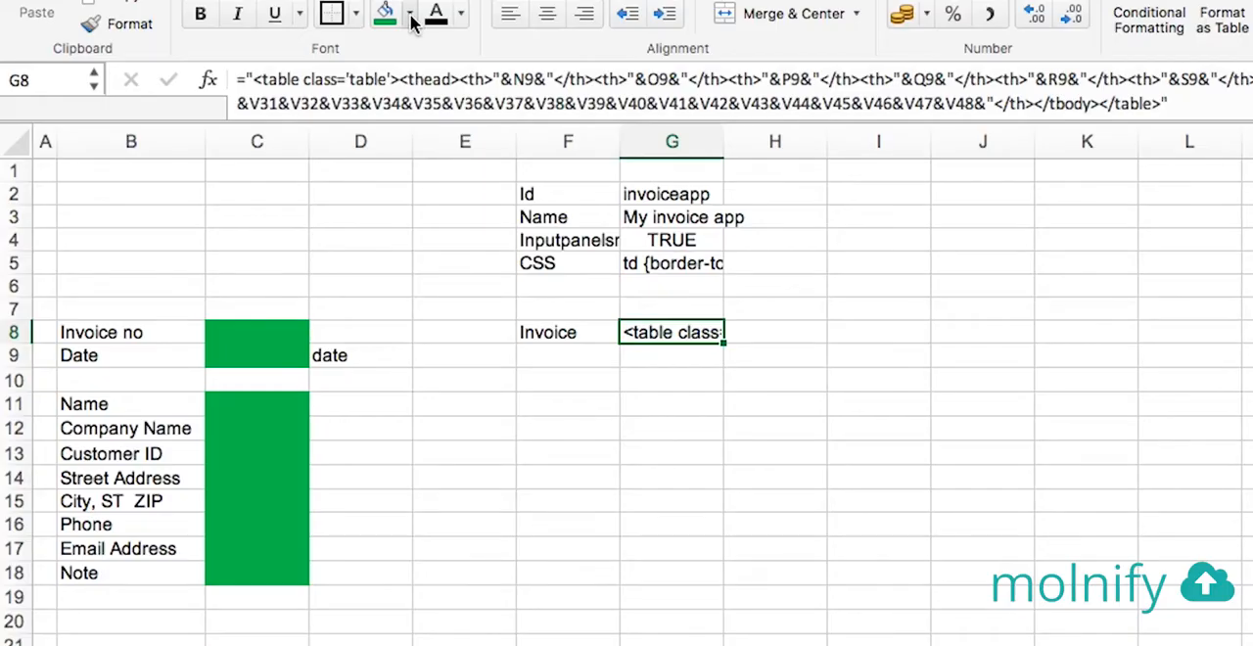
# Fill the Invoice output cell G8 with standard red
pyautogui.click(411, 19)
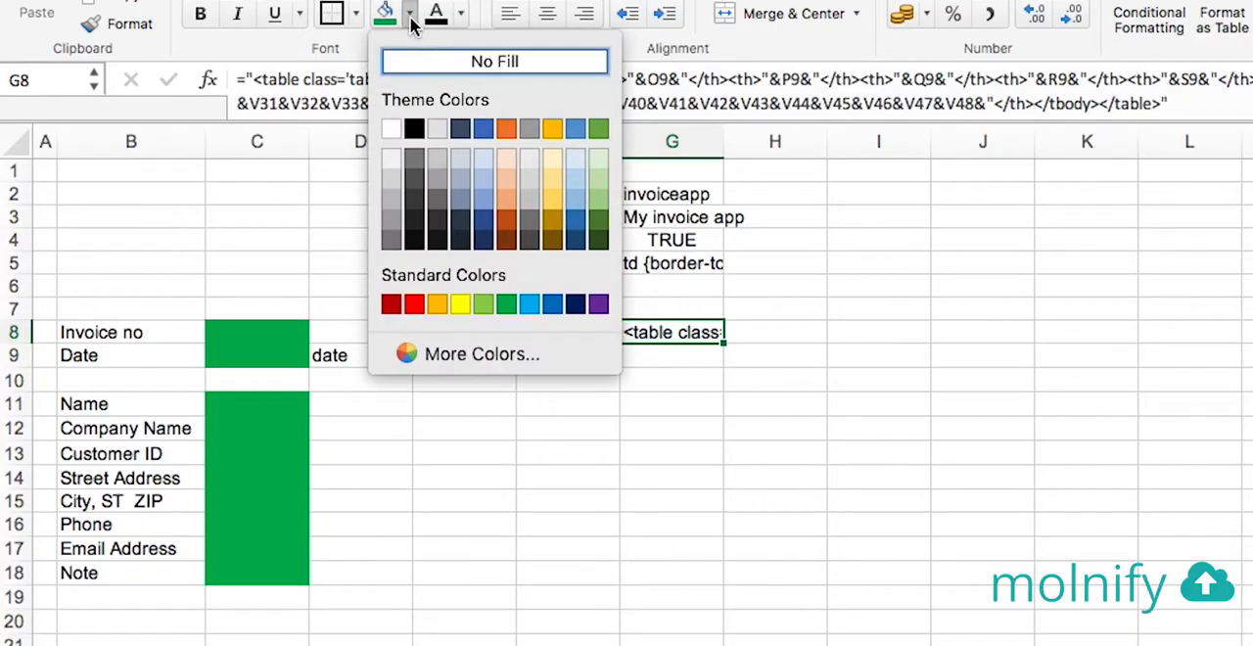
pyautogui.click(416, 305)
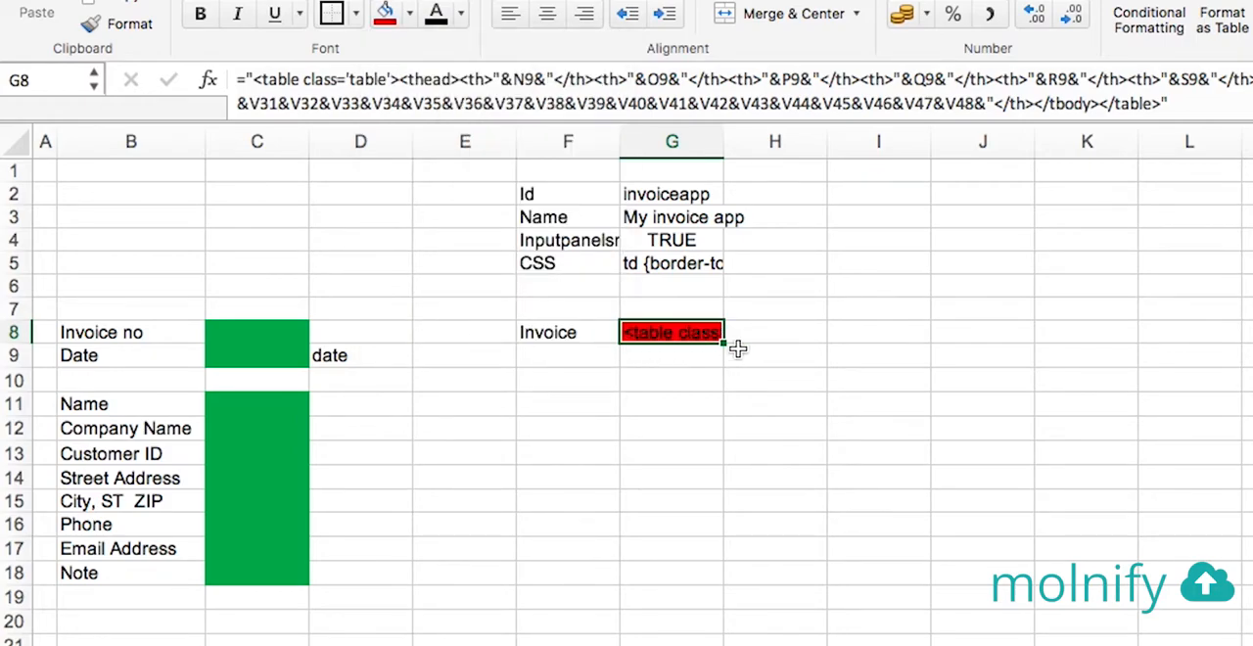
pyautogui.click(744, 374)
pyautogui.click(346, 229)
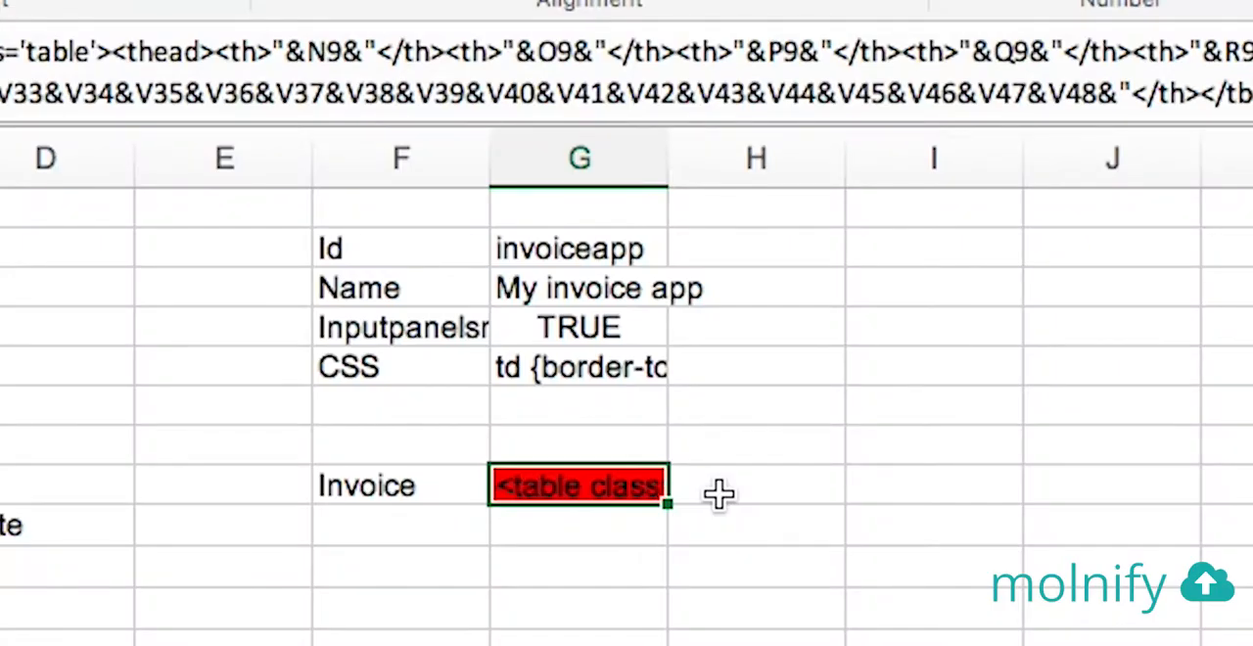
# Enter the output options html;hidecopy in H8, beside the red Invoice cell
pyautogui.click(718, 494)
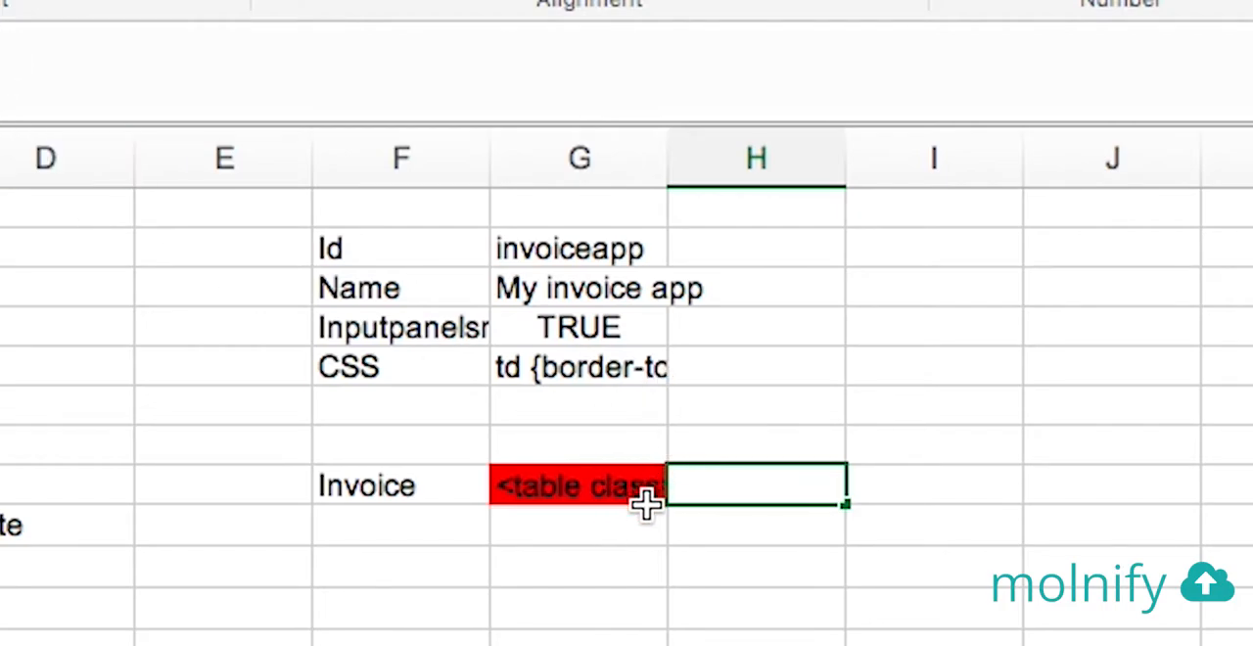
pyautogui.write('html')
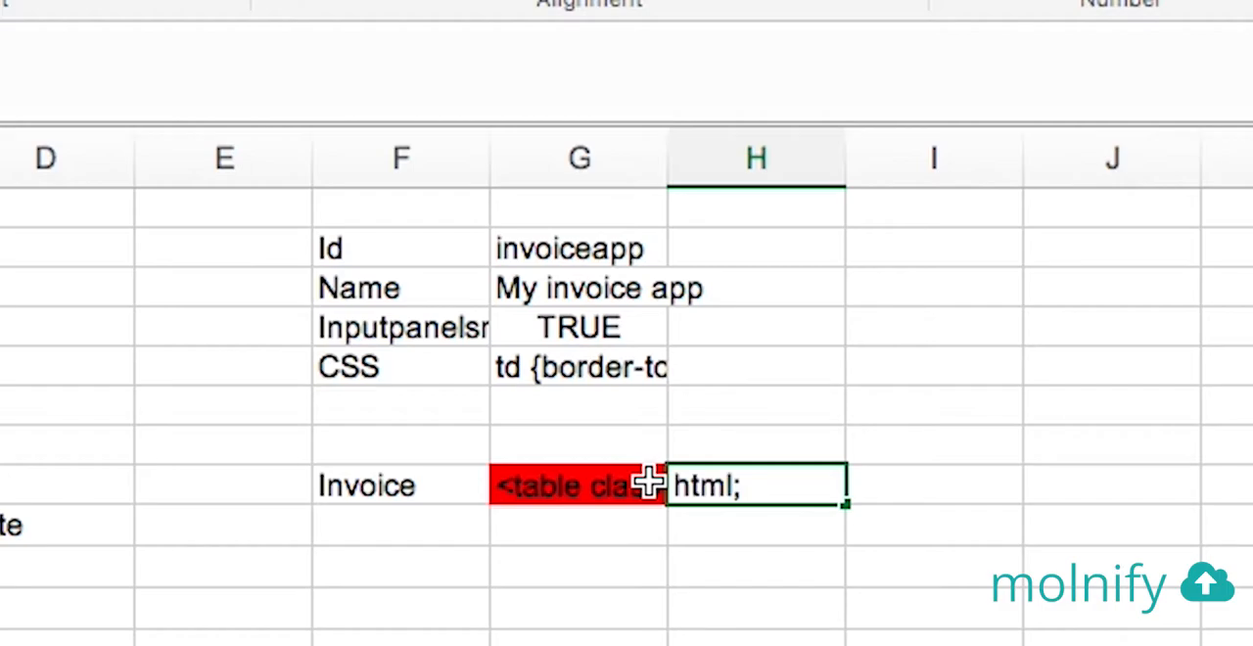
pyautogui.write(';hidecopy')
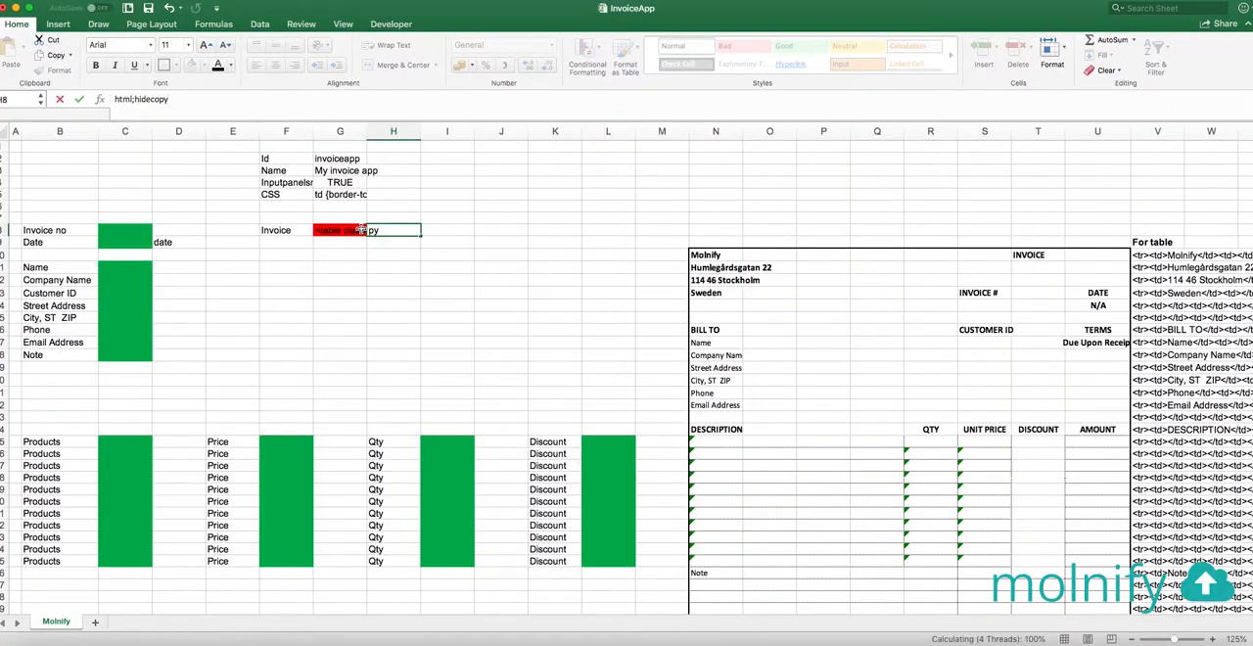
pyautogui.press('Return')
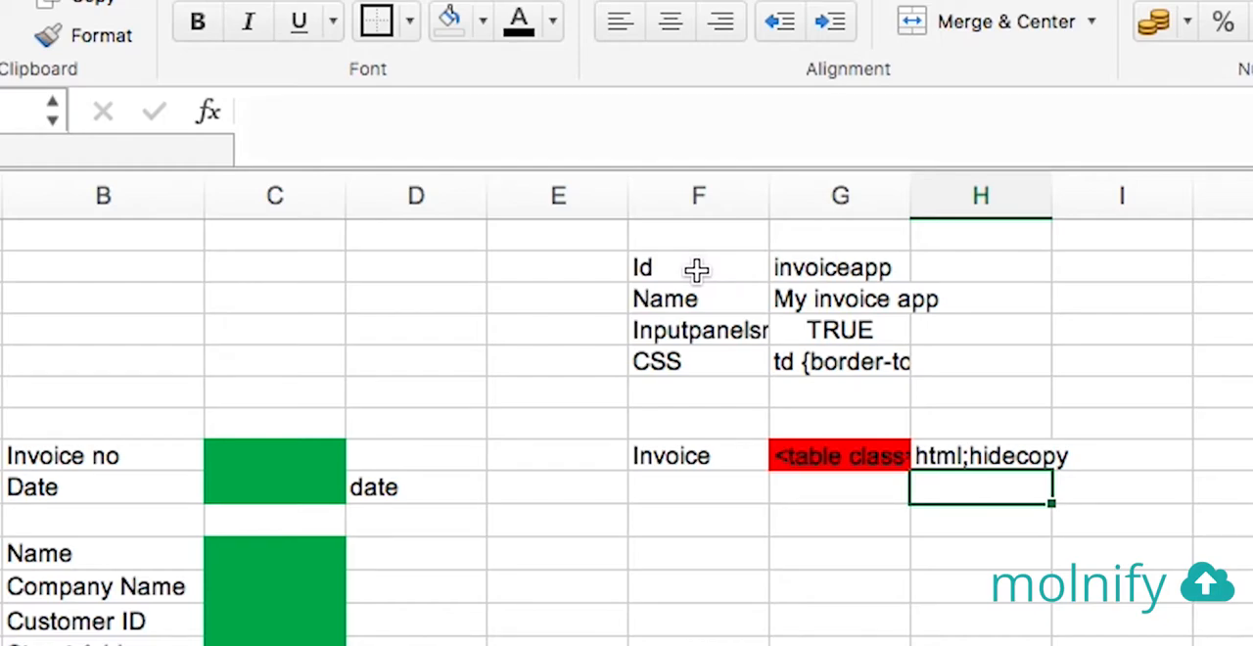
# Give the Id label and its invoiceapp value in F2:G2 a purple fill and white text
pyautogui.click(696, 269)
pyautogui.click(838, 270)
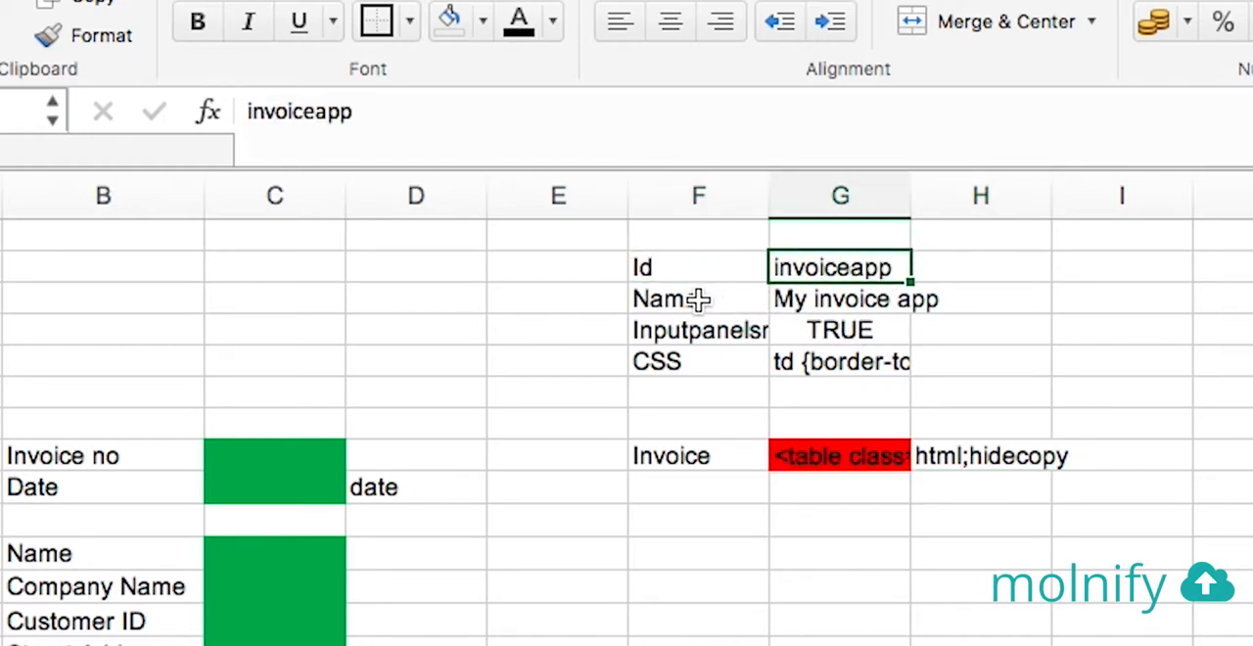
pyautogui.moveTo(651, 260); pyautogui.dragTo(832, 267)
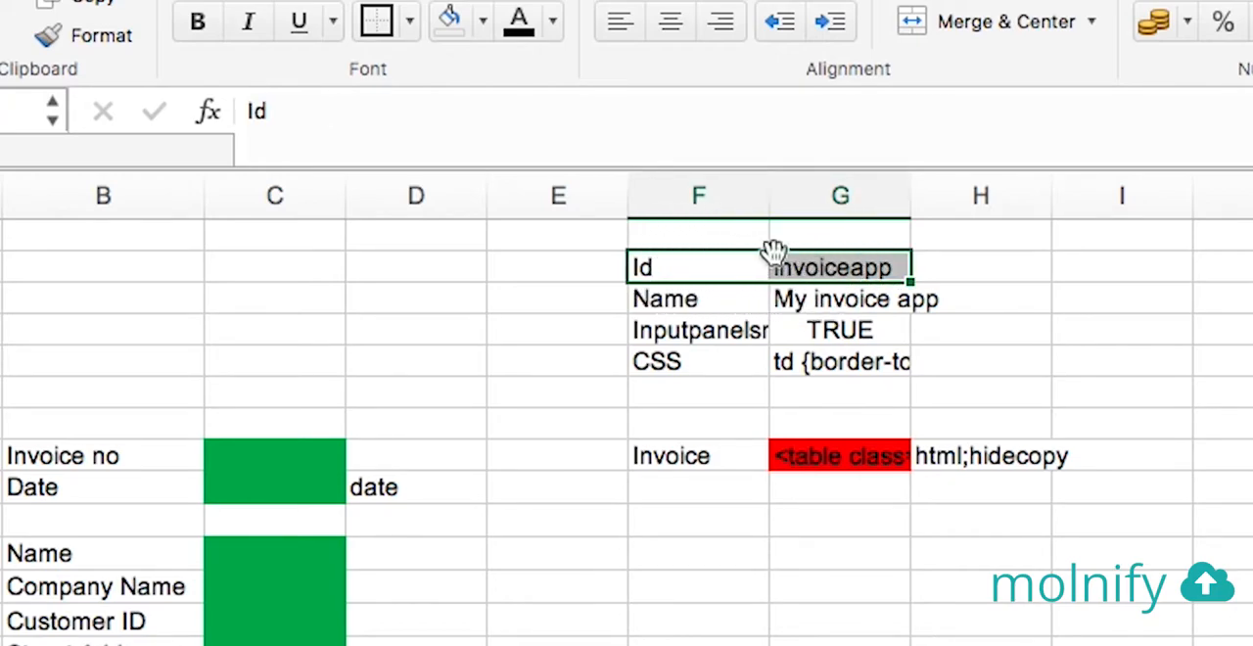
pyautogui.click(484, 24)
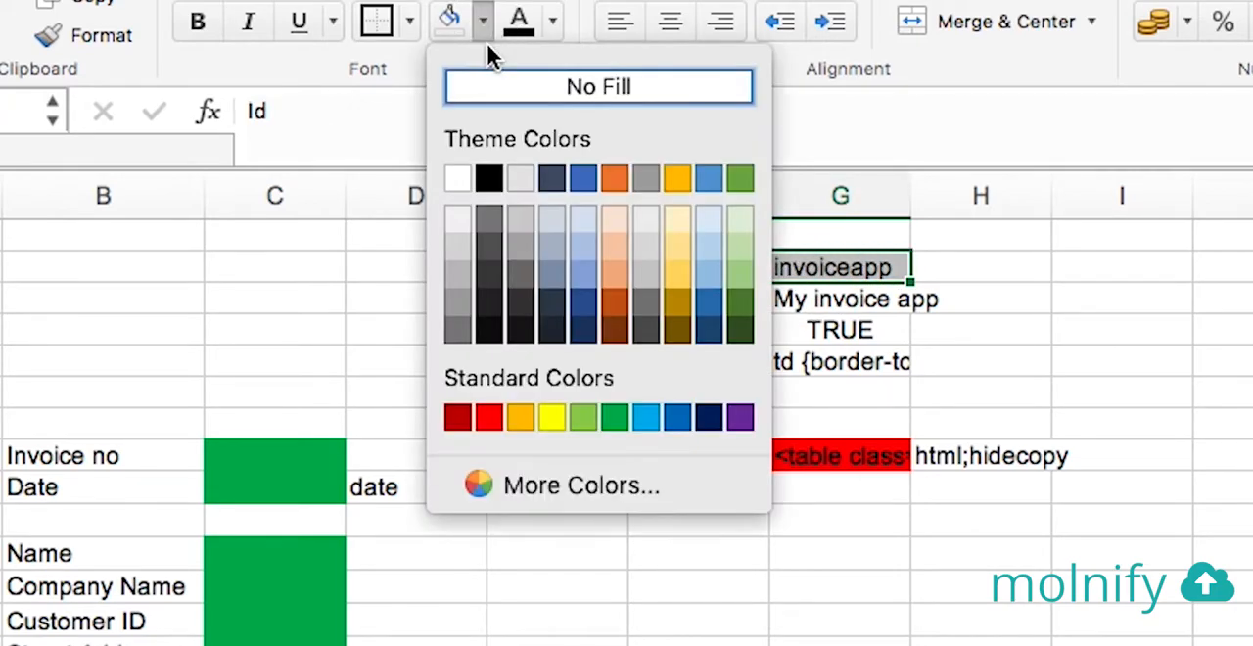
pyautogui.click(740, 418)
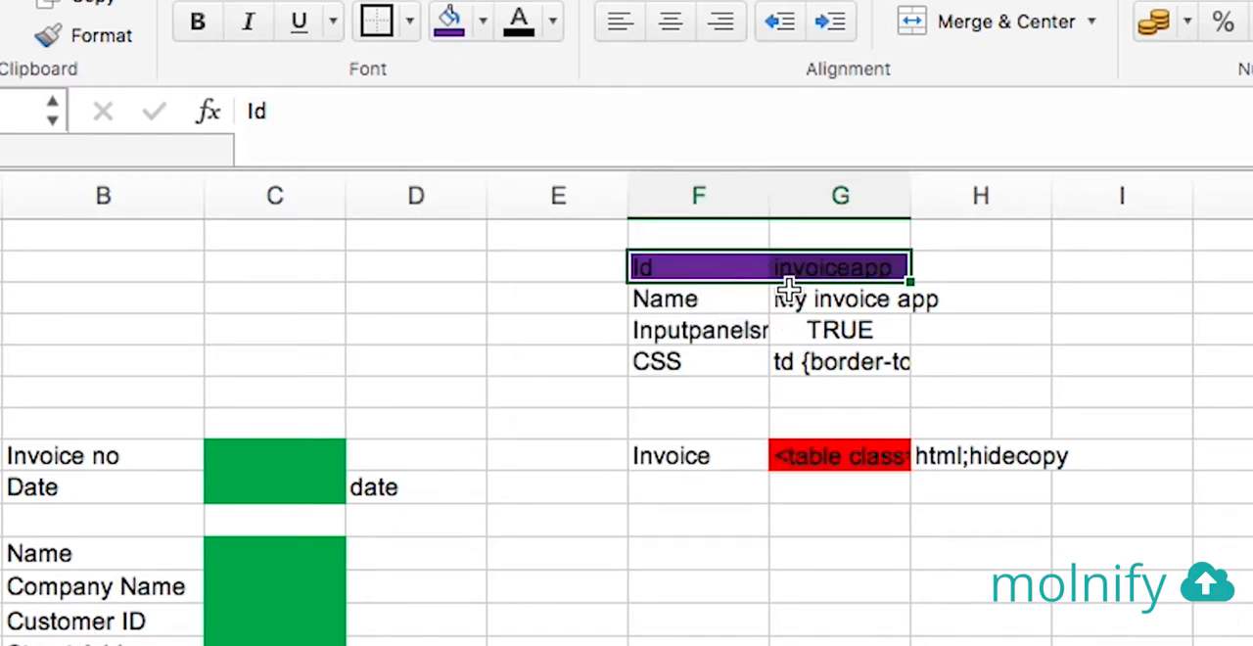
pyautogui.click(554, 21)
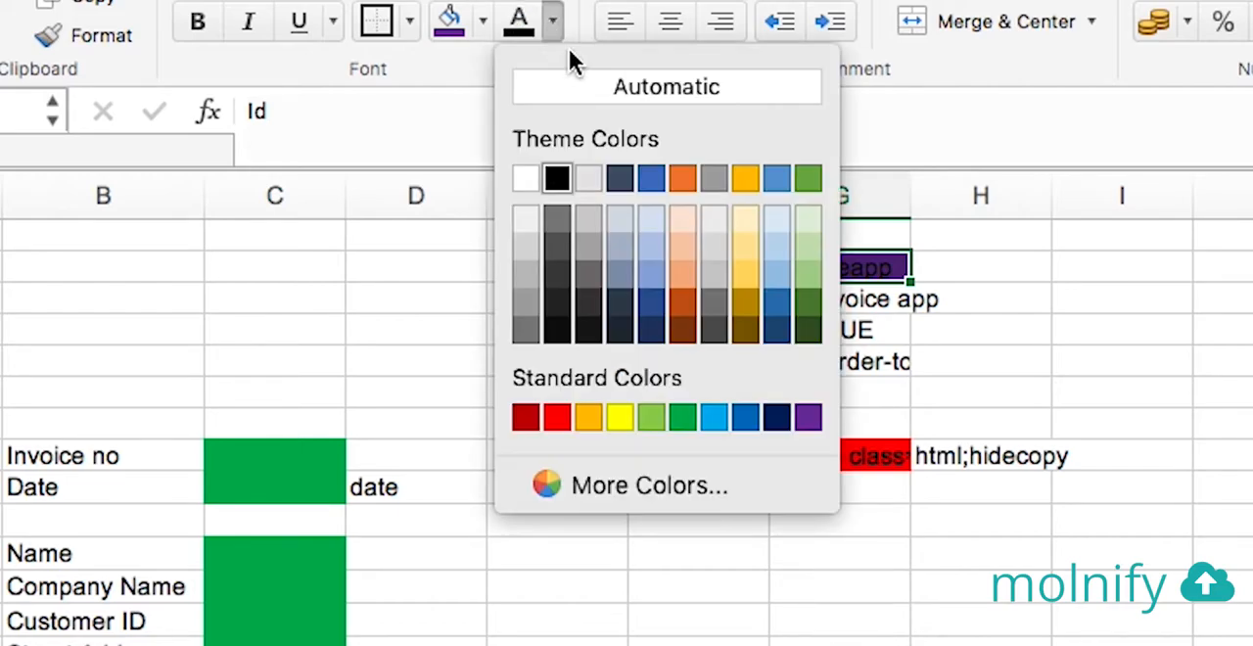
pyautogui.click(533, 177)
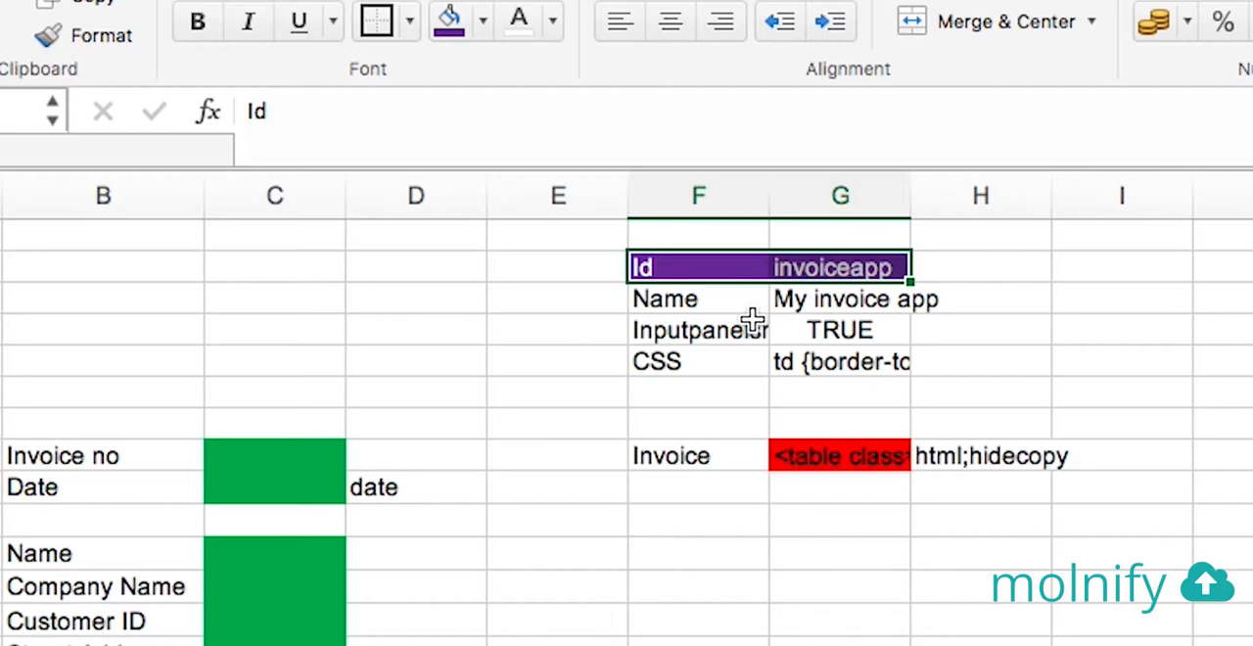
# Review the Id and Name settings, and widen column F to fit the full Inputpanelsmall label
pyautogui.click(692, 266)
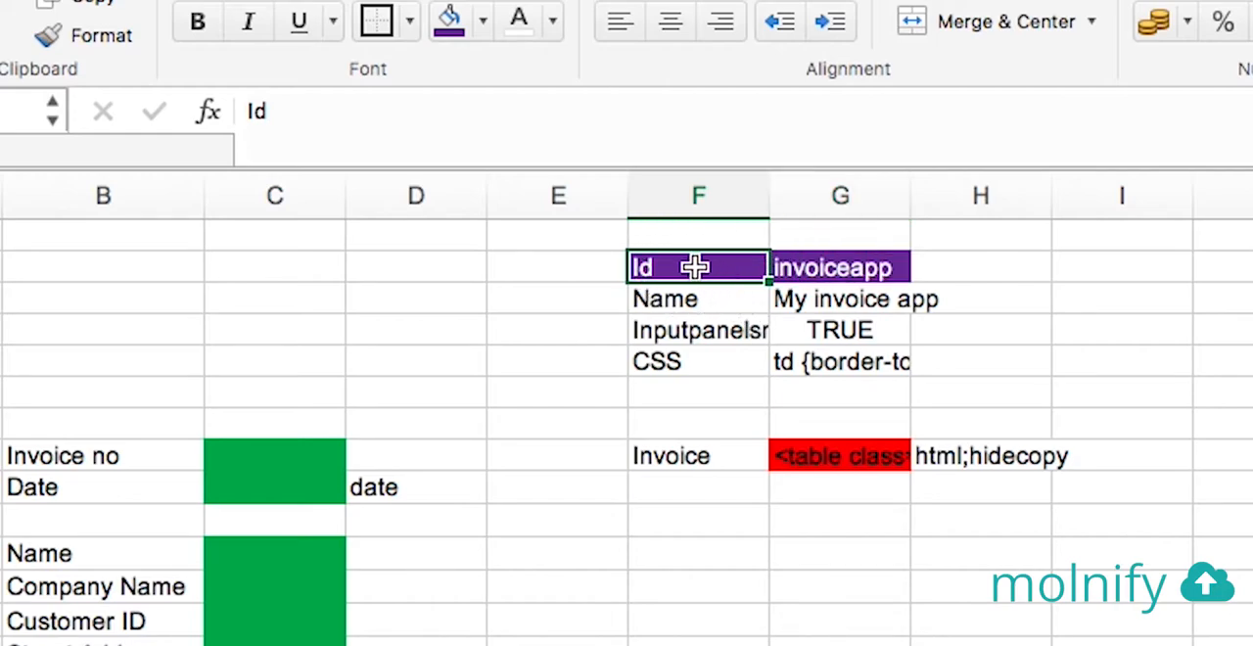
pyautogui.click(843, 267)
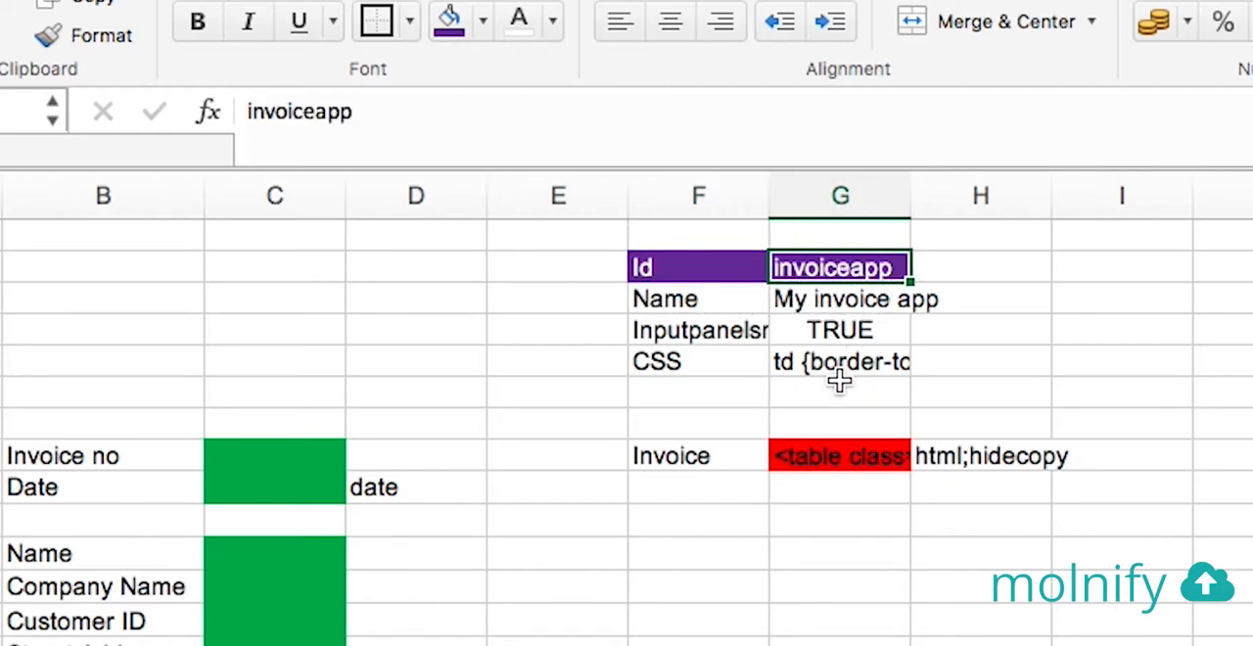
pyautogui.click(695, 298)
pyautogui.click(814, 298)
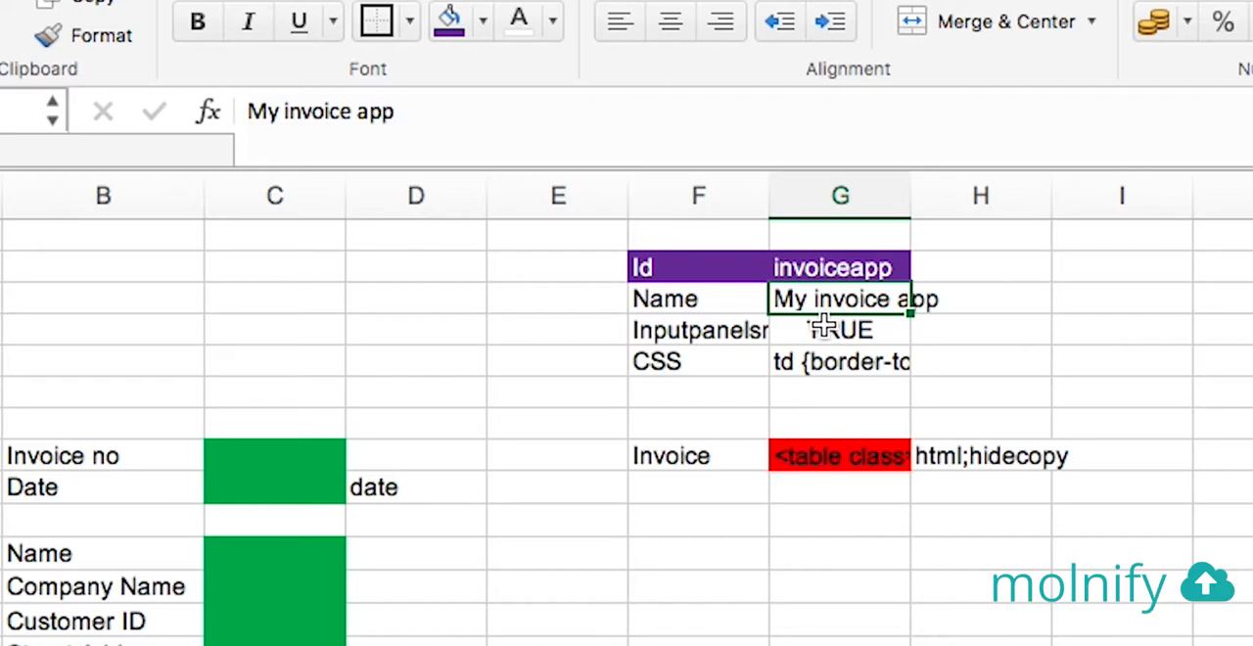
pyautogui.click(721, 331)
pyautogui.moveTo(767, 197); pyautogui.dragTo(826, 202)
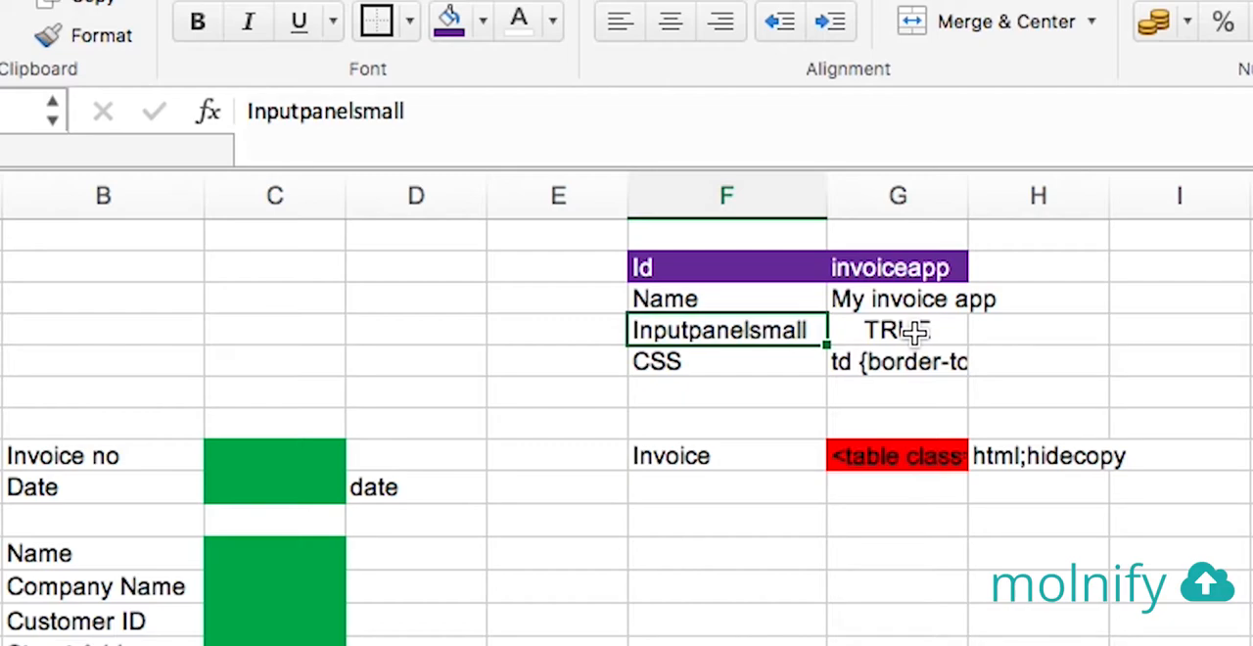
# Review the CSS setting, copy the Id row's purple formatting onto the Name, Inputpanelsmall and CSS rows (F3:G5), and save the workbook
pyautogui.click(728, 363)
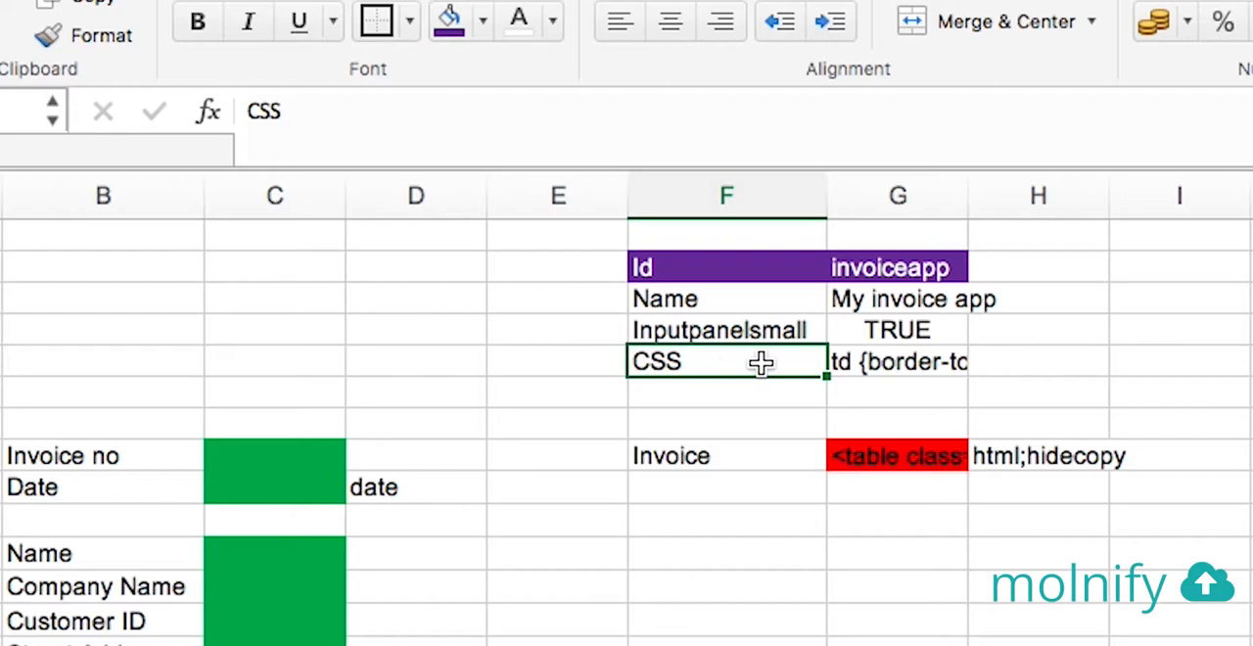
pyautogui.click(862, 359)
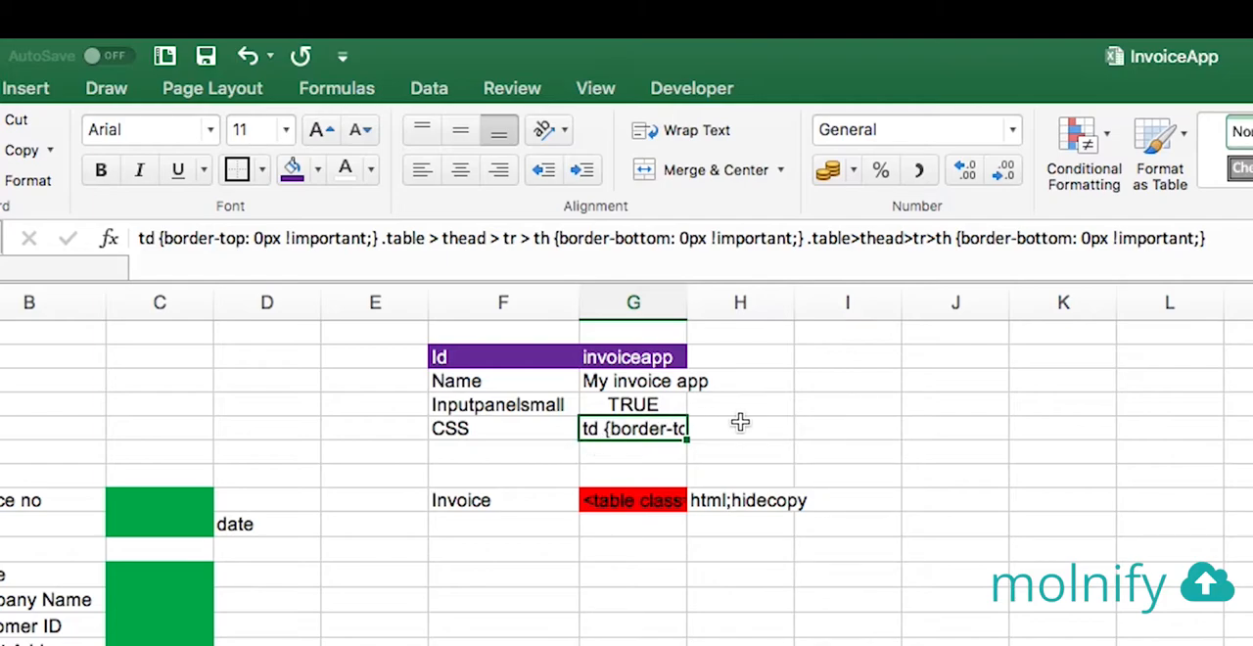
pyautogui.moveTo(494, 381); pyautogui.dragTo(637, 425)
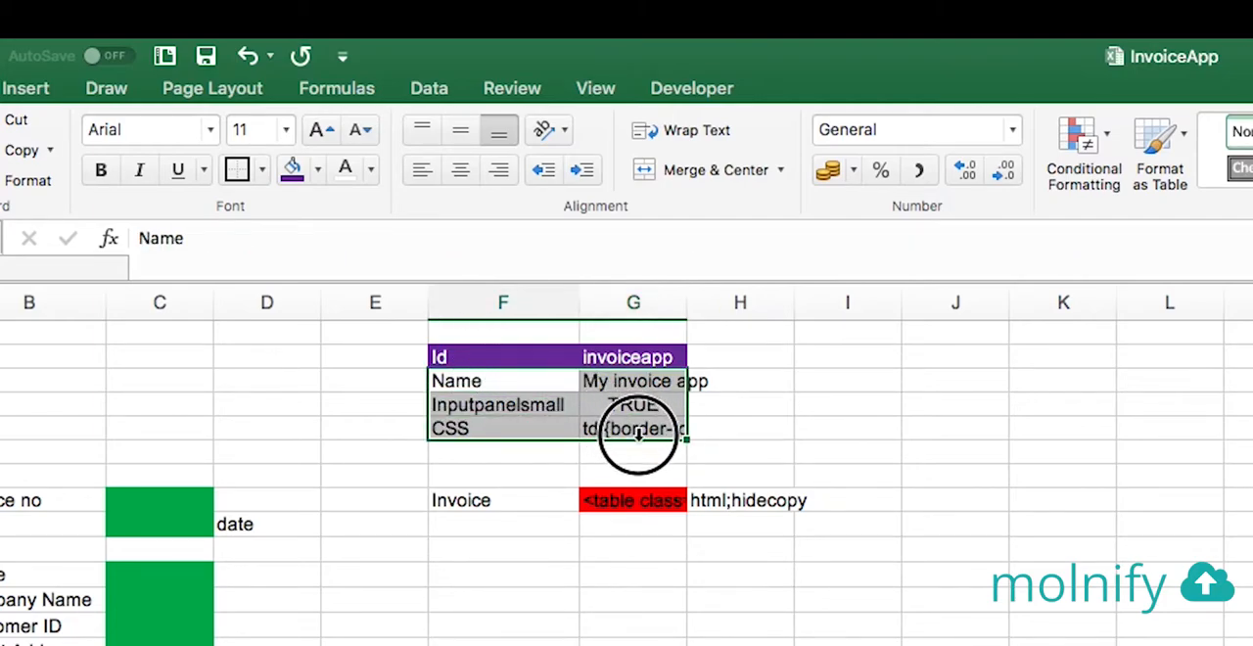
pyautogui.click(474, 364)
pyautogui.click(24, 180)
pyautogui.moveTo(460, 378); pyautogui.dragTo(631, 430)
pyautogui.click(766, 425)
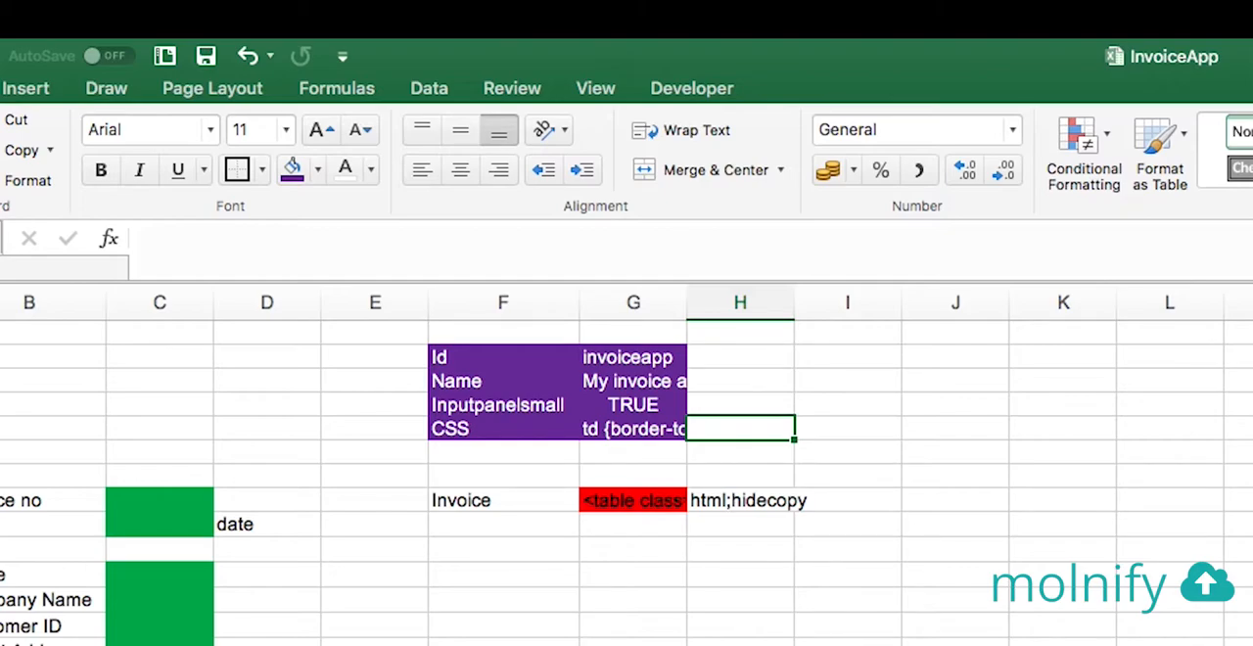
pyautogui.press('super+s')
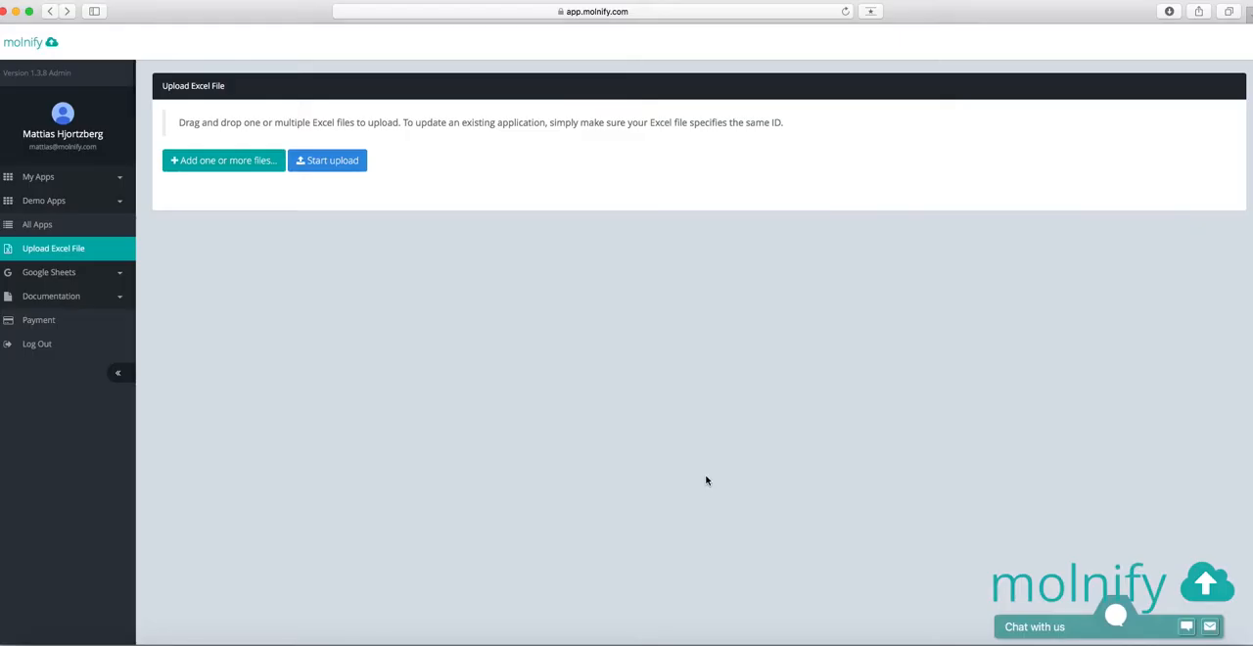
# Switch to Molnify's Upload Excel File page in the browser and upload InvoiceApp.xlsx from the My Molnify app folder
pyautogui.press('super+Tab')
pyautogui.press('super+Tab')
pyautogui.moveTo(824, 390); pyautogui.dragTo(521, 225)
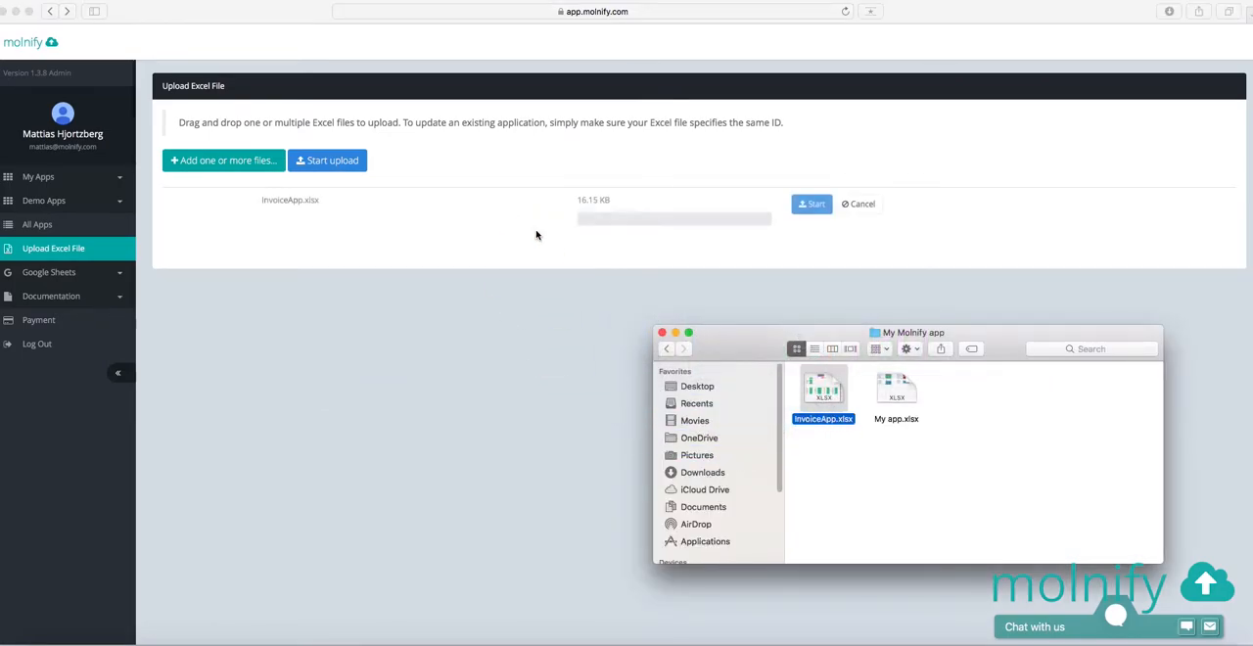
pyautogui.click(521, 225)
pyautogui.click(812, 204)
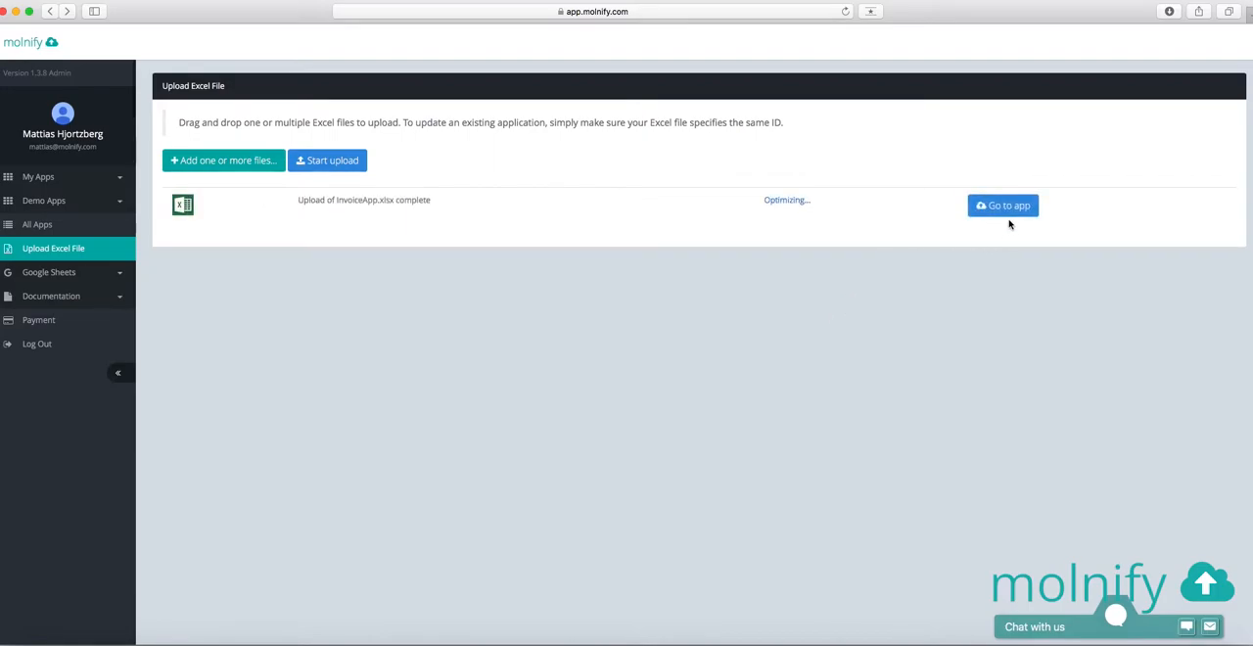
# Open the uploaded invoice app, fill in the invoice number and set the date to 2018-12-13
pyautogui.click(1009, 209)
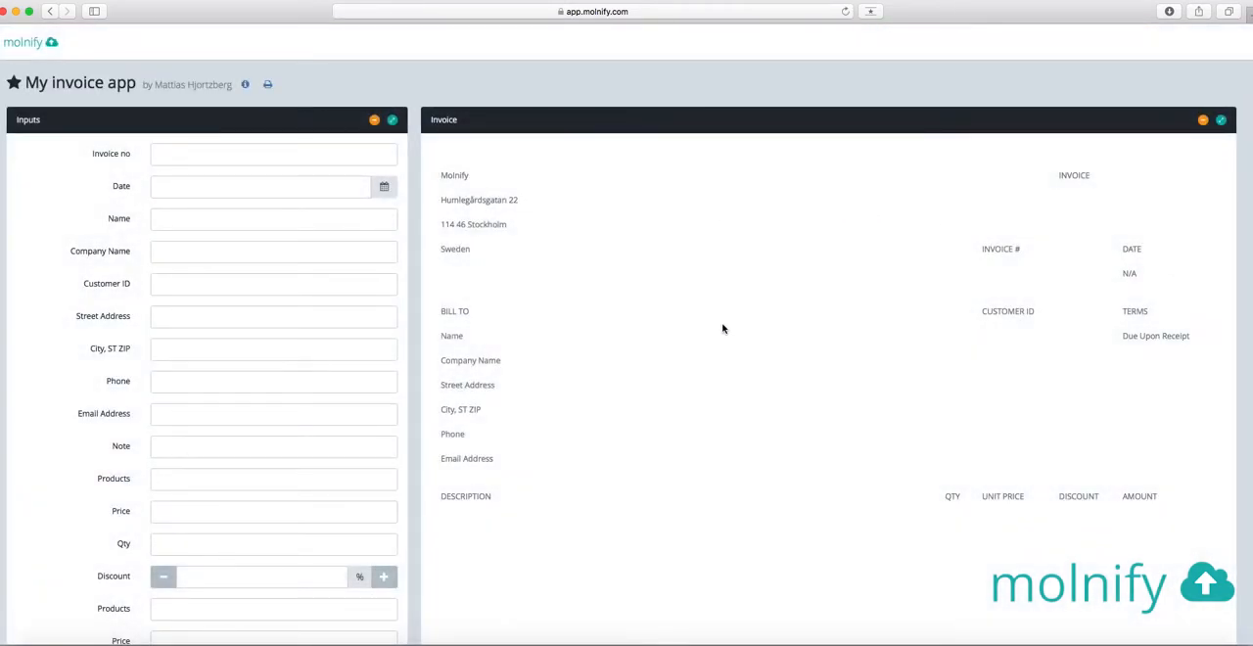
pyautogui.click(208, 153)
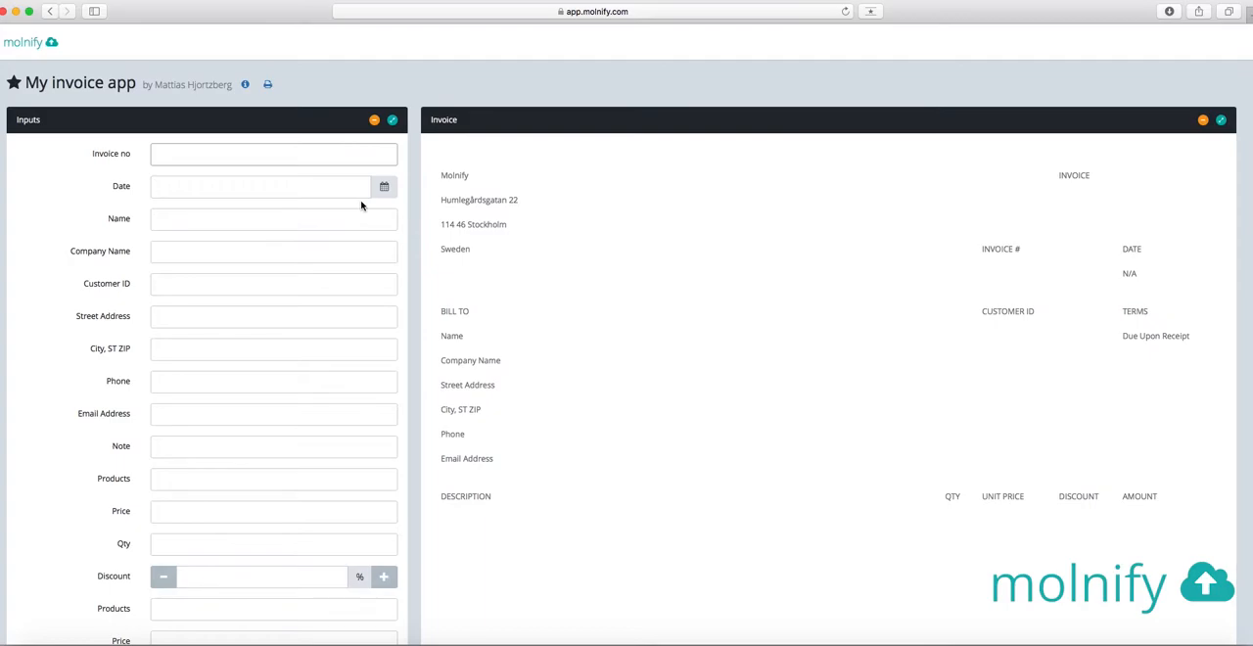
pyautogui.write('12345')
pyautogui.click(384, 190)
pyautogui.click(241, 294)
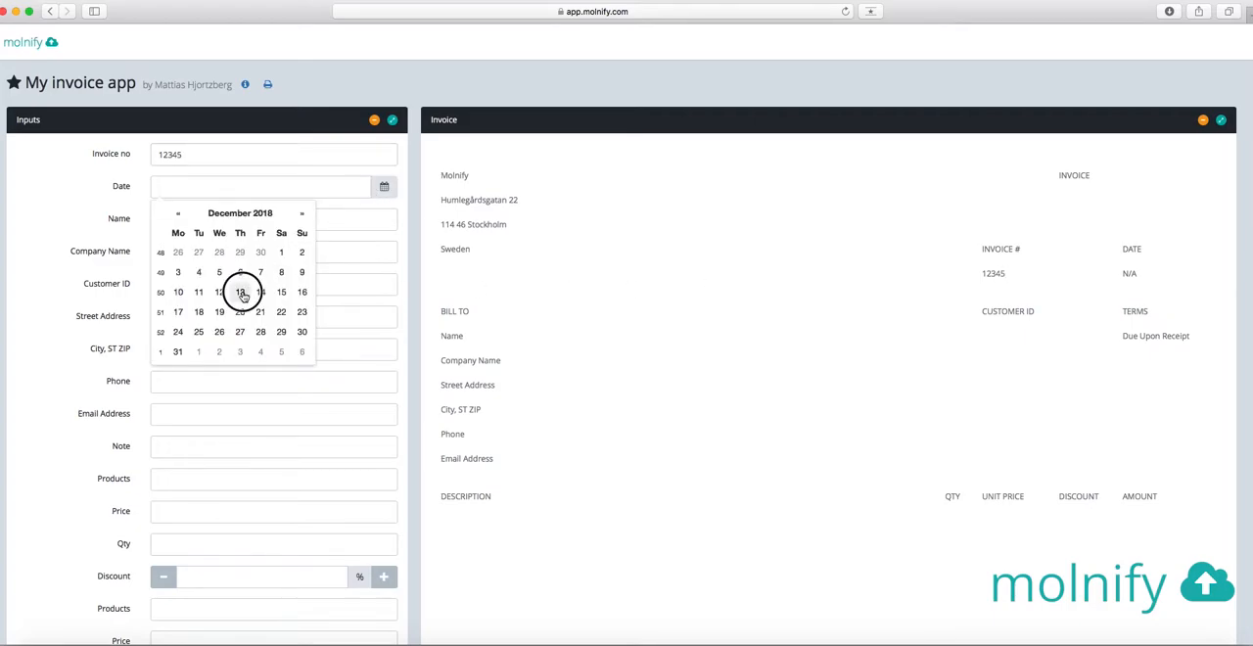
pyautogui.click(116, 222)
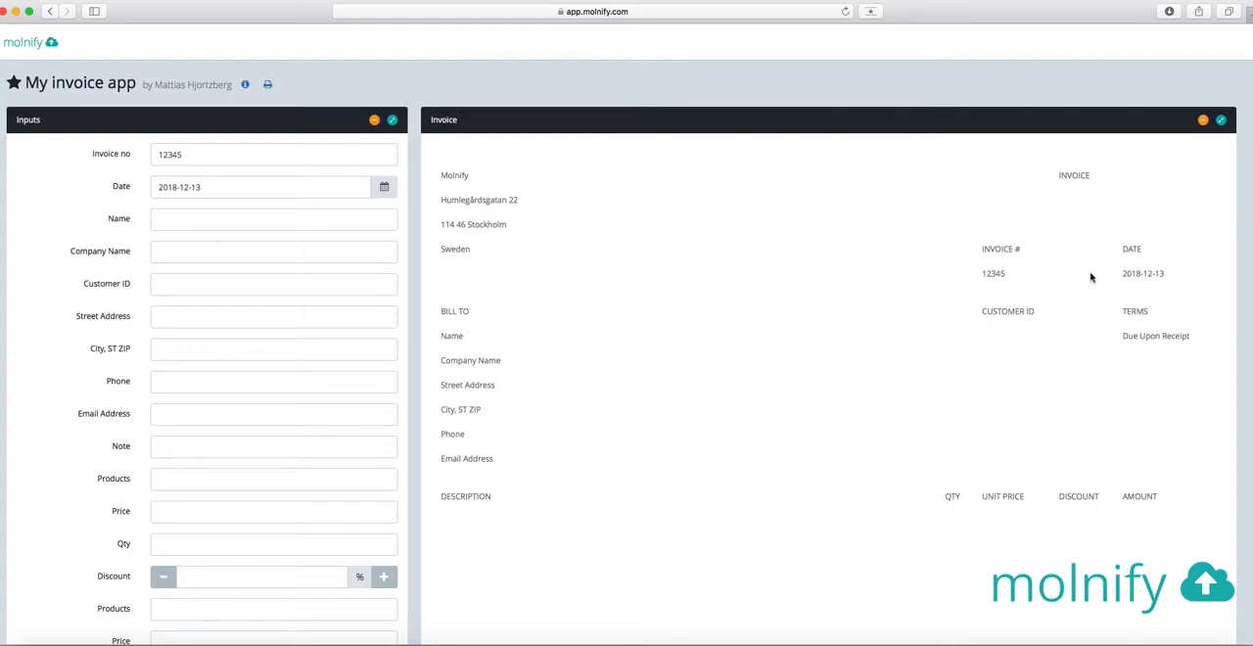
# Fill in the customer's name, the company name Molnify and the customer ID in the app's inputs
pyautogui.click(222, 217)
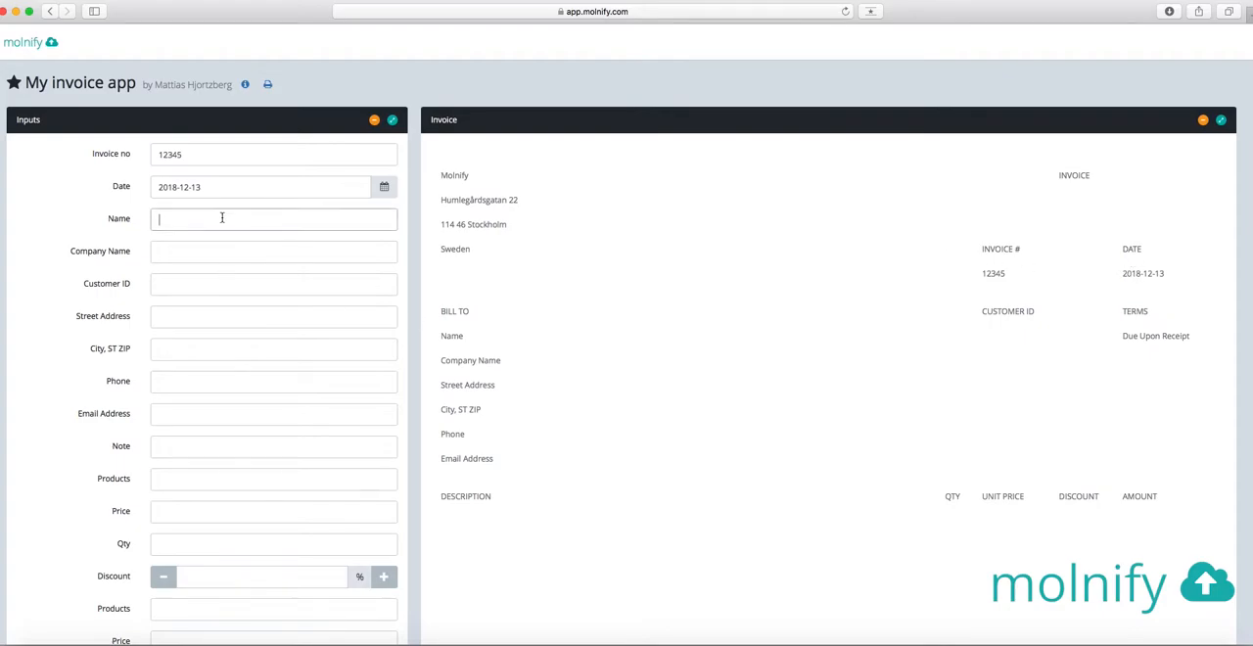
pyautogui.write('Mattias')
pyautogui.press('Tab')
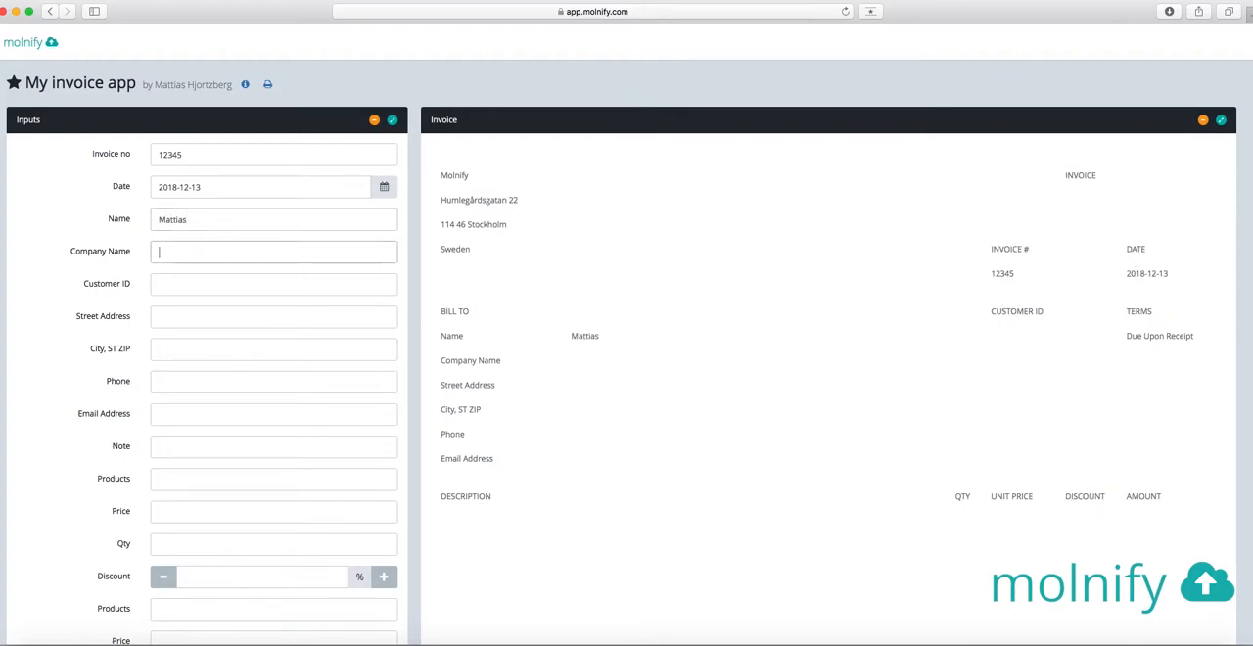
pyautogui.write('Molnify')
pyautogui.press('Tab')
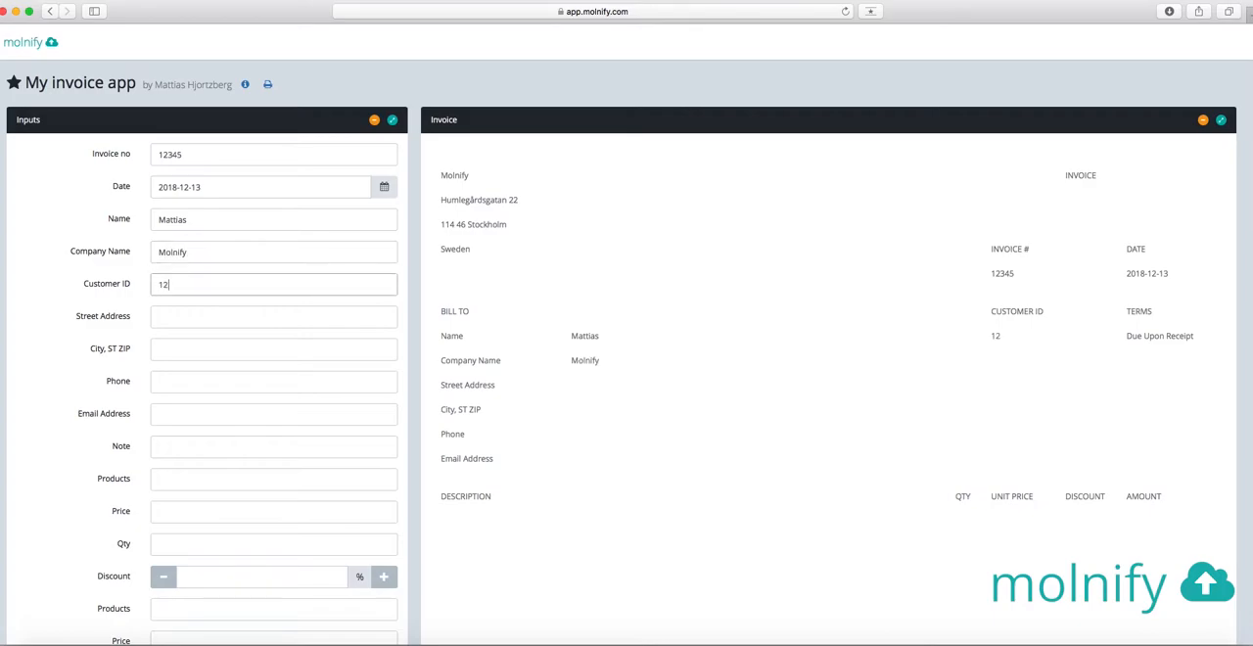
pyautogui.press('Tab')
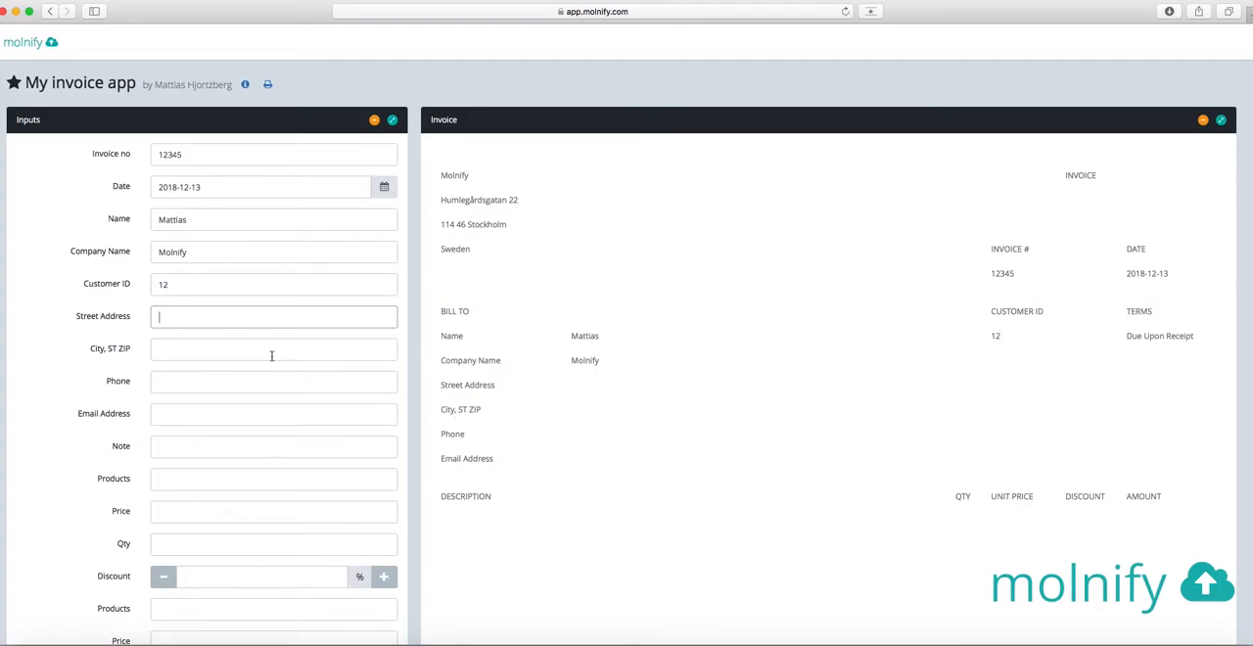
pyautogui.scroll(-2, 285, 347)
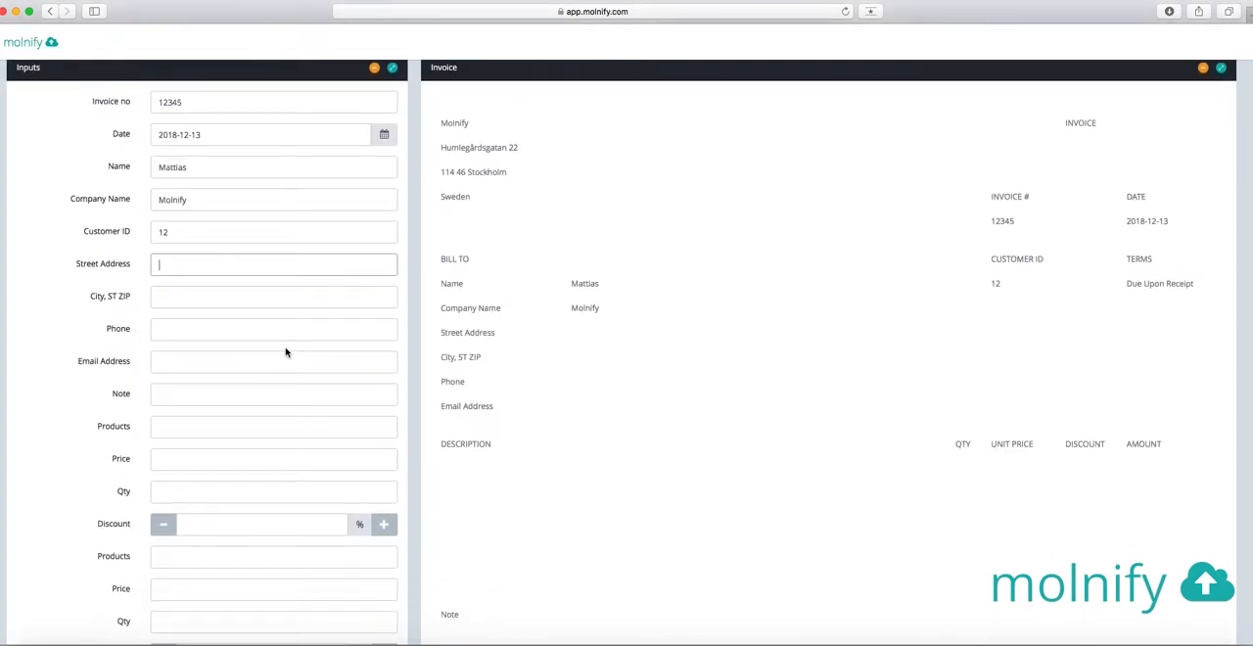
# Fill the first product line with T-Shirt, price 49, quantity 1 and discount 10%, and check the resulting invoice down to its totals
pyautogui.click(195, 425)
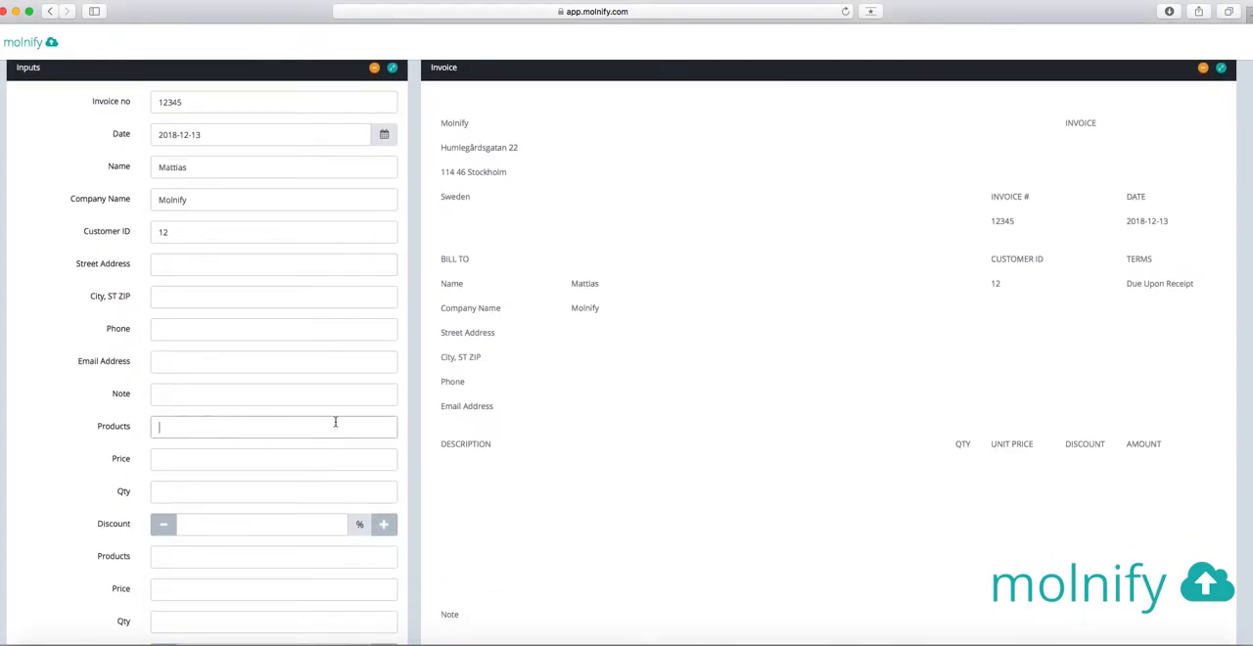
pyautogui.write('T-Shirt')
pyautogui.click(209, 459)
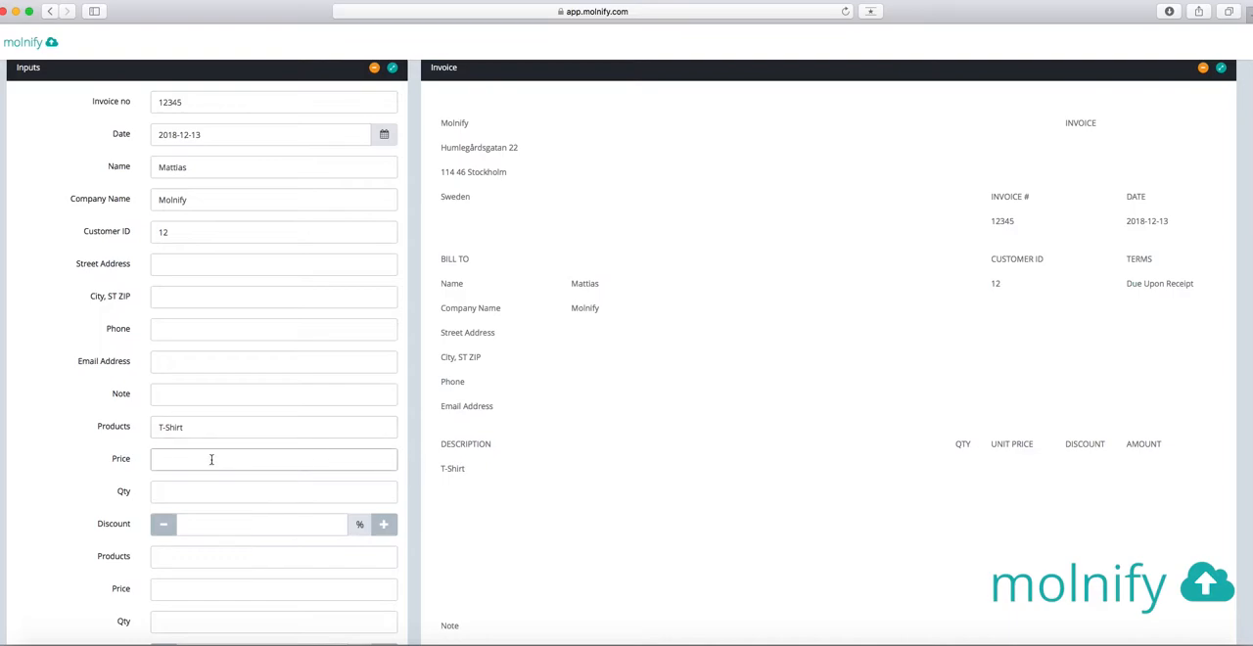
pyautogui.write('49')
pyautogui.click(388, 486)
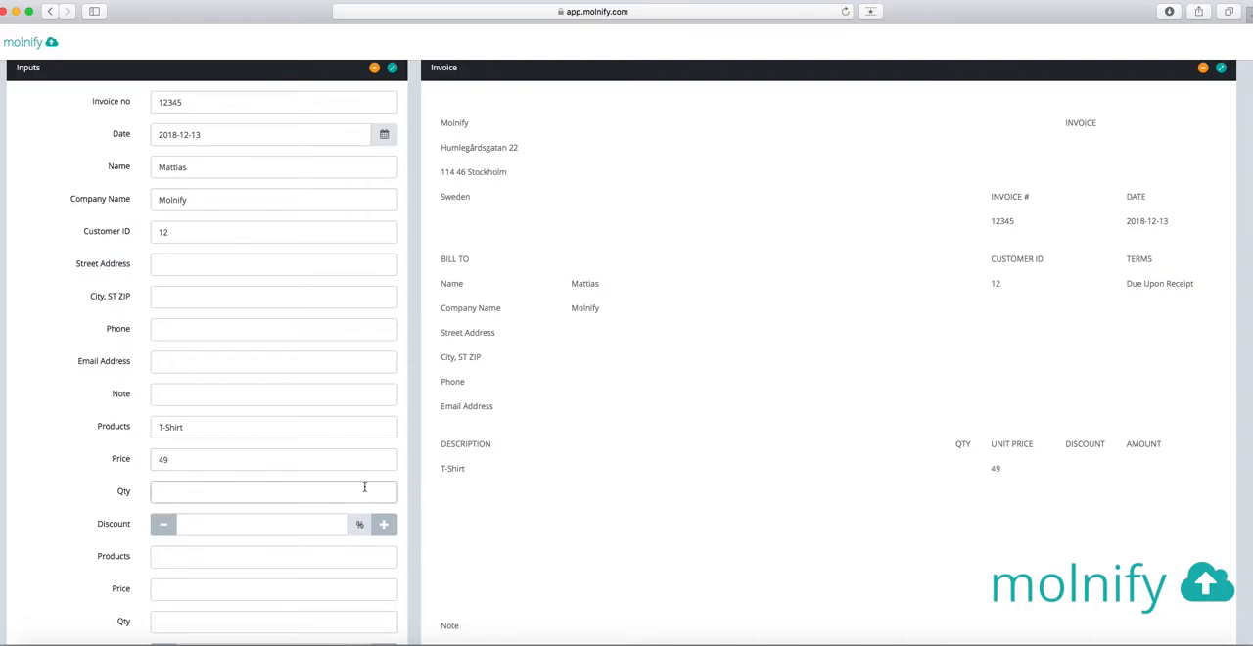
pyautogui.click(303, 526)
pyautogui.write('1')
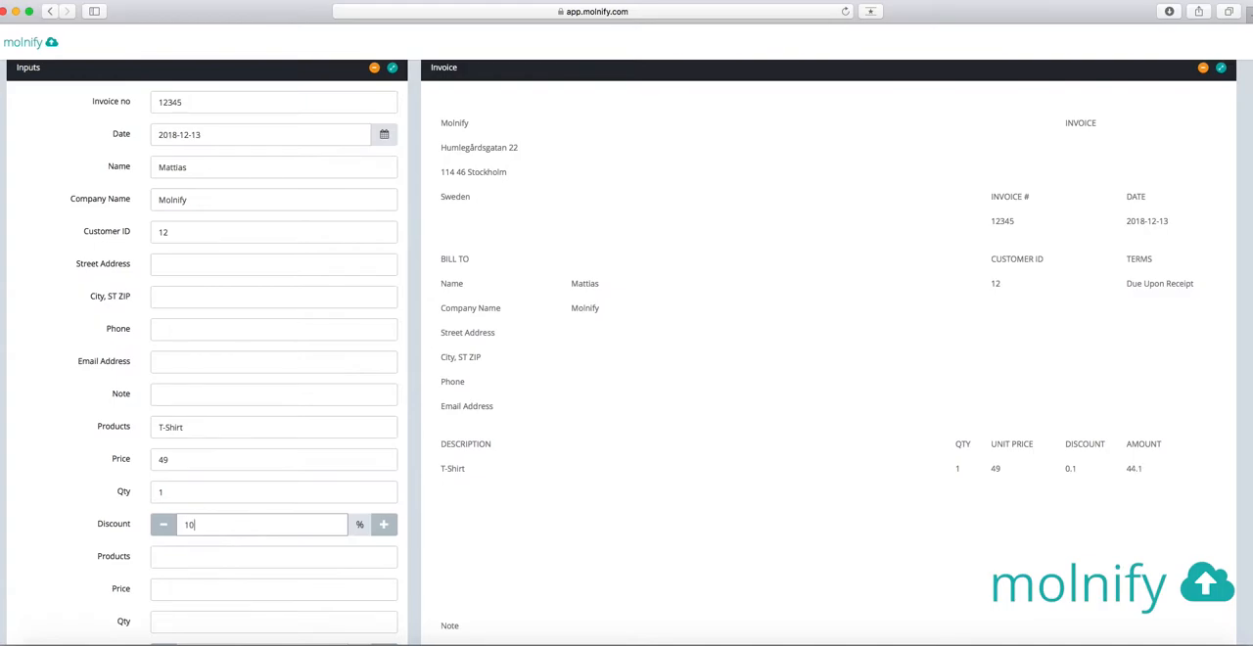
pyautogui.scroll(-2, 250, 524)
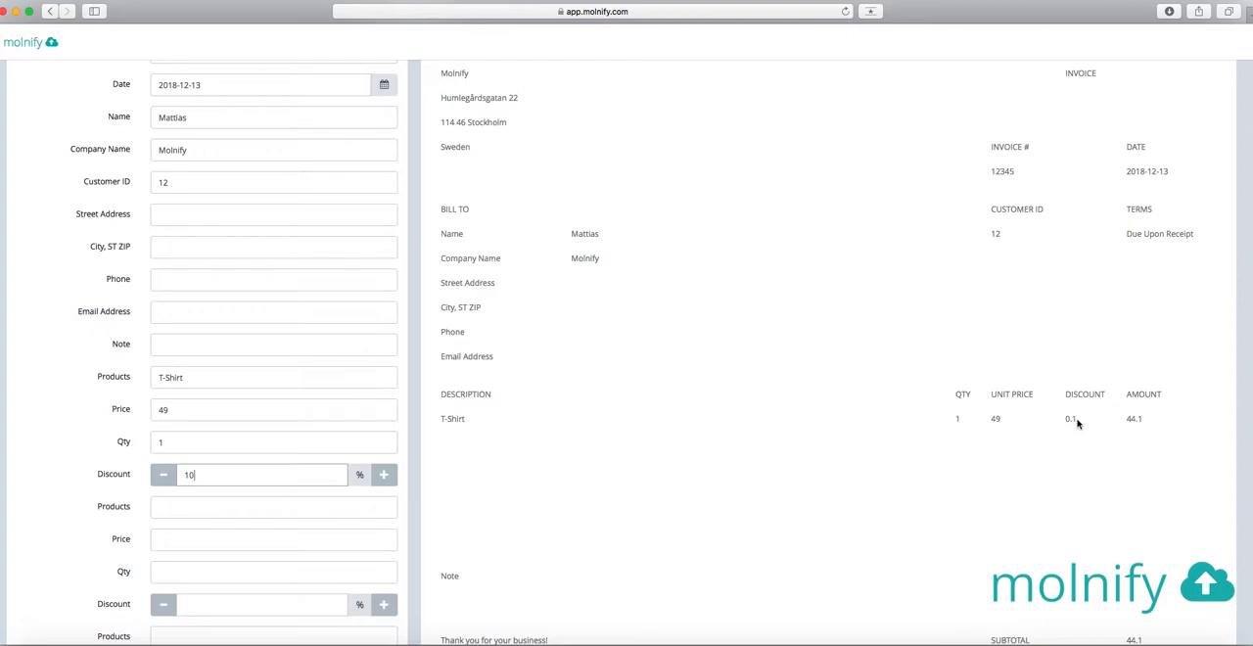
pyautogui.scroll(-3, 1072, 421)
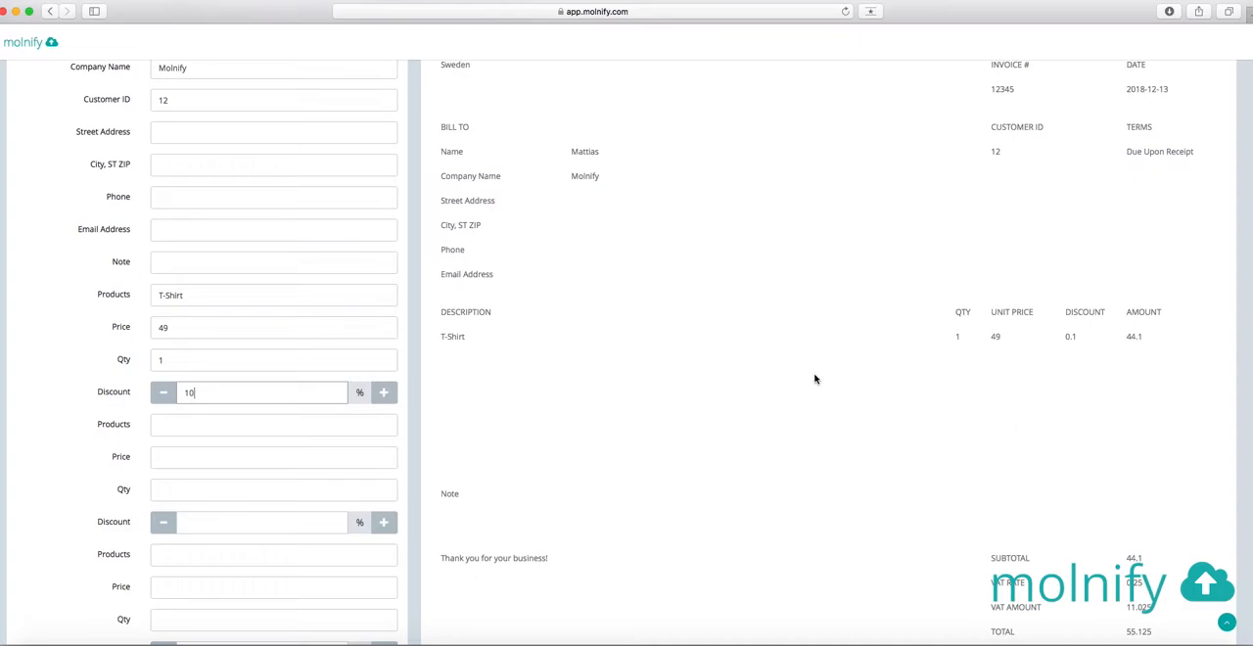
# Switch to the InvoiceApp workbook in Excel and move the invoice's discount cells T25:T35 to W25:W35
pyautogui.press('super+Tab')
pyautogui.press('super+Tab')
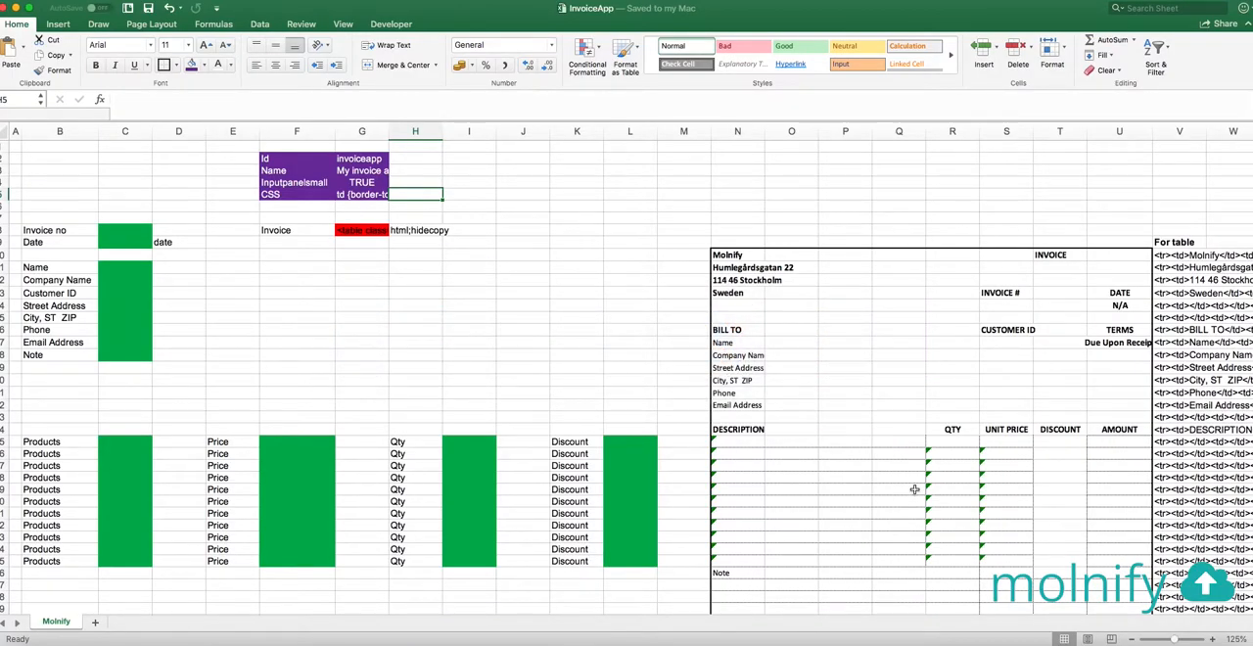
pyautogui.scroll(-5, 918, 490)
pyautogui.moveTo(905, 613); pyautogui.dragTo(1204, 611)
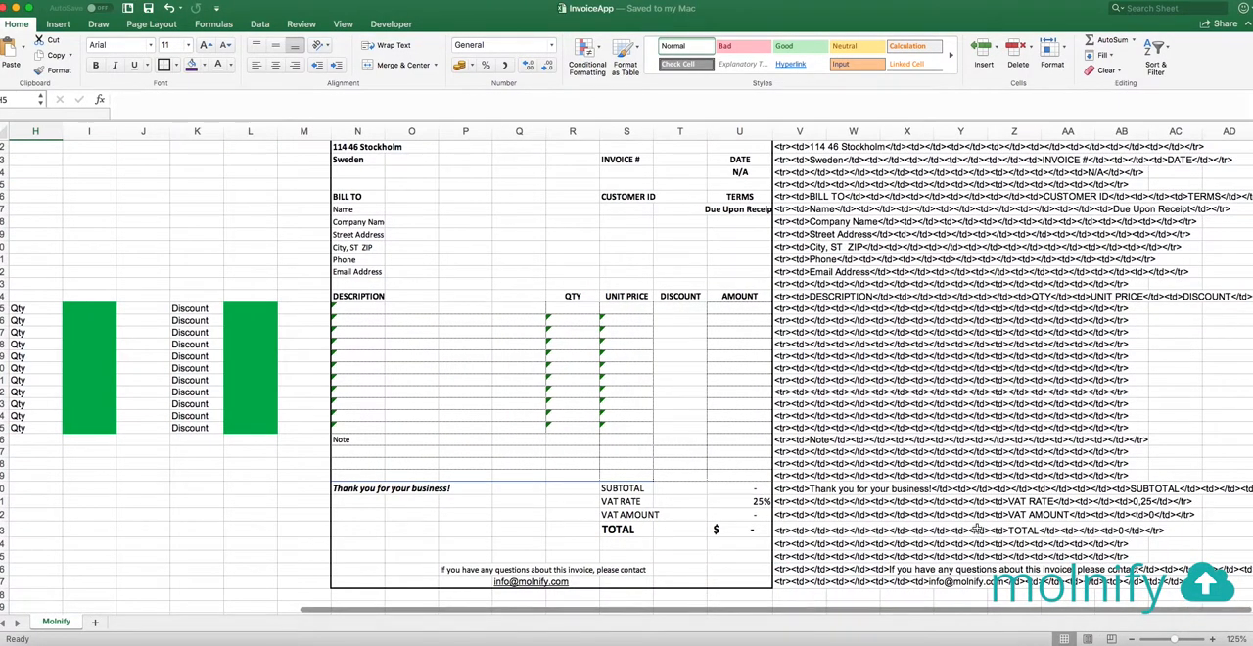
pyautogui.moveTo(684, 309); pyautogui.dragTo(684, 427)
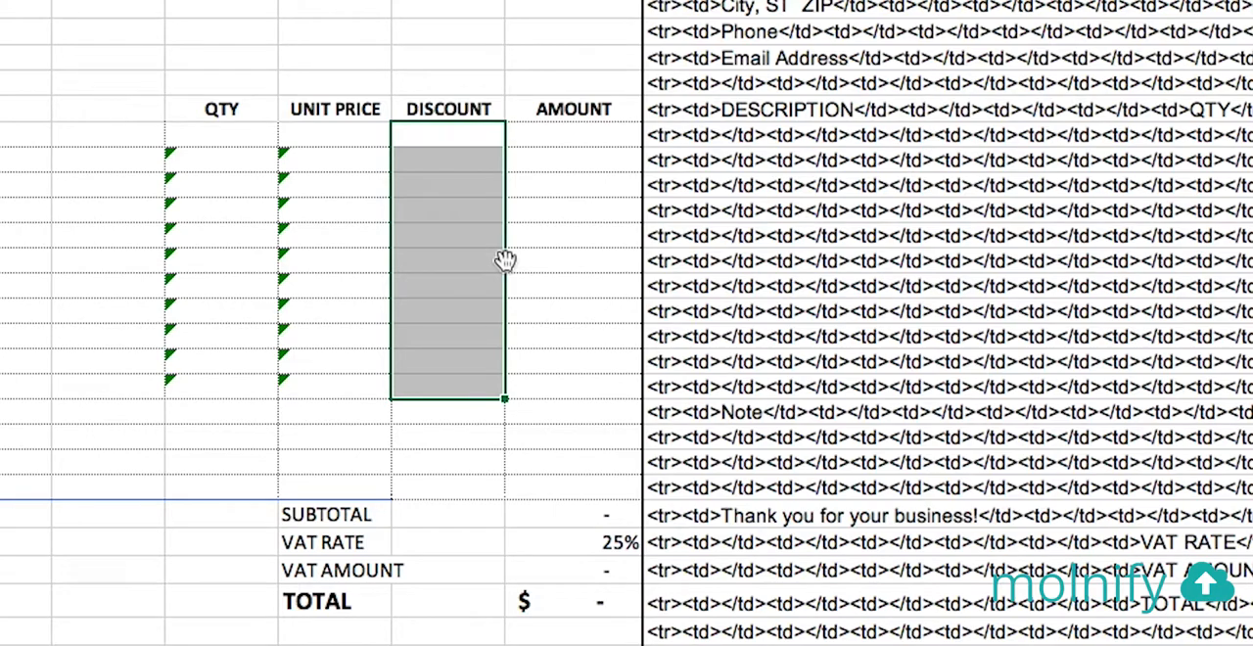
pyautogui.moveTo(505, 259); pyautogui.dragTo(812, 270)
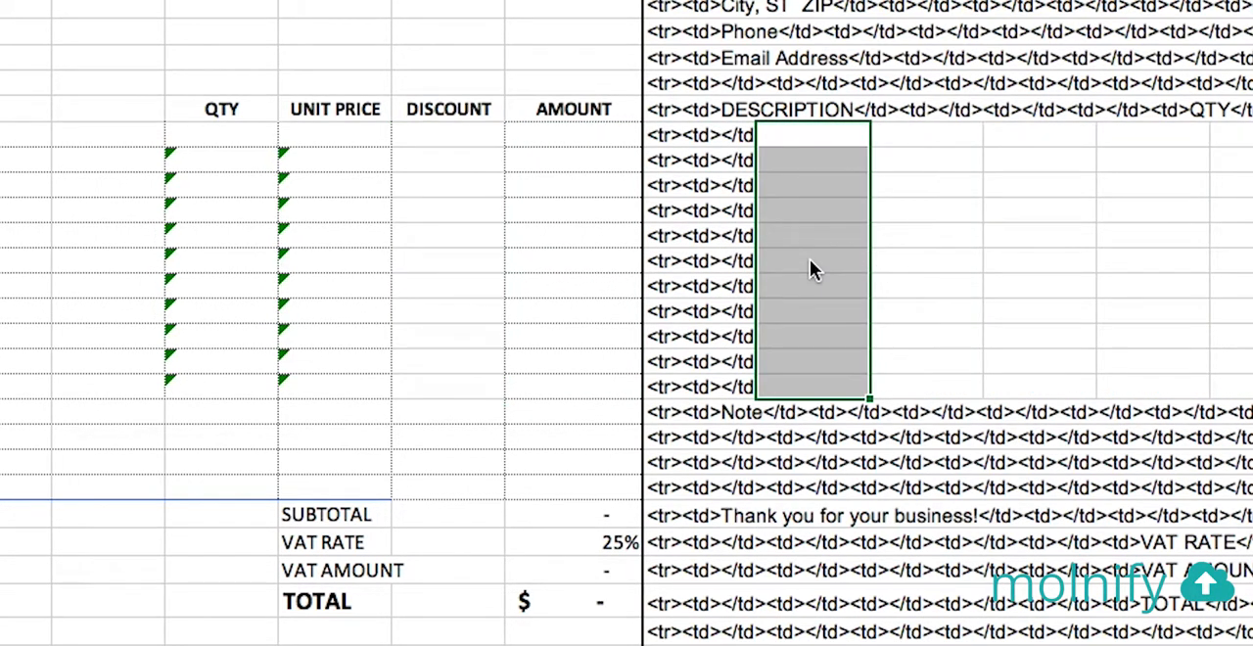
# Add a bold Discount heading in W24 above the moved discount cells
pyautogui.click(806, 111)
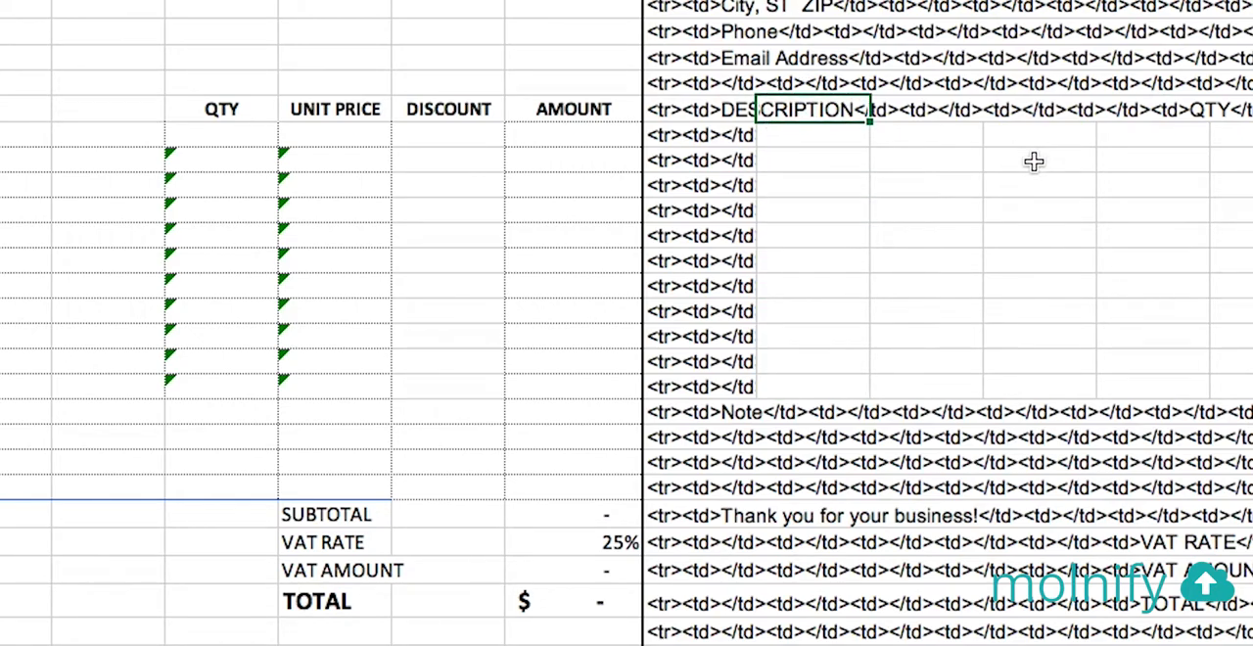
pyautogui.write('Discount')
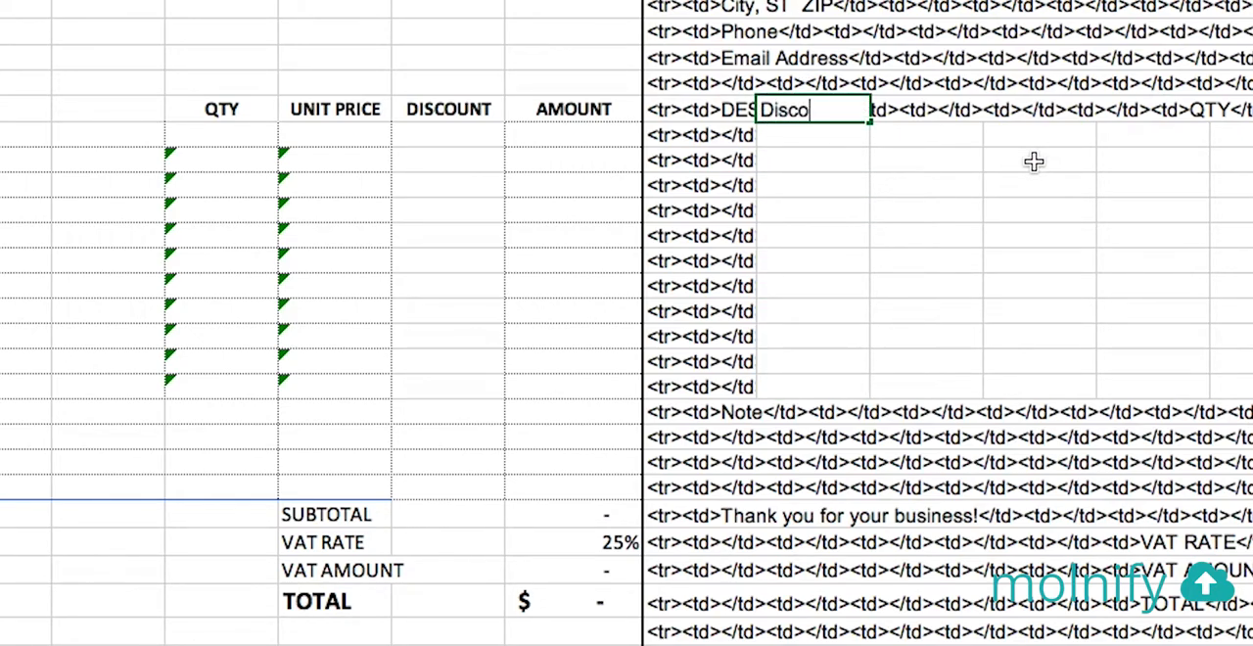
pyautogui.press('Return')
pyautogui.press('Up')
pyautogui.press('super+b')
# Enter the formula =IFERROR(W25*100&"%";"") in the invoice's first discount cell, T25
pyautogui.press('Down')
pyautogui.press('Left')
pyautogui.press('Left')
pyautogui.press('Left')
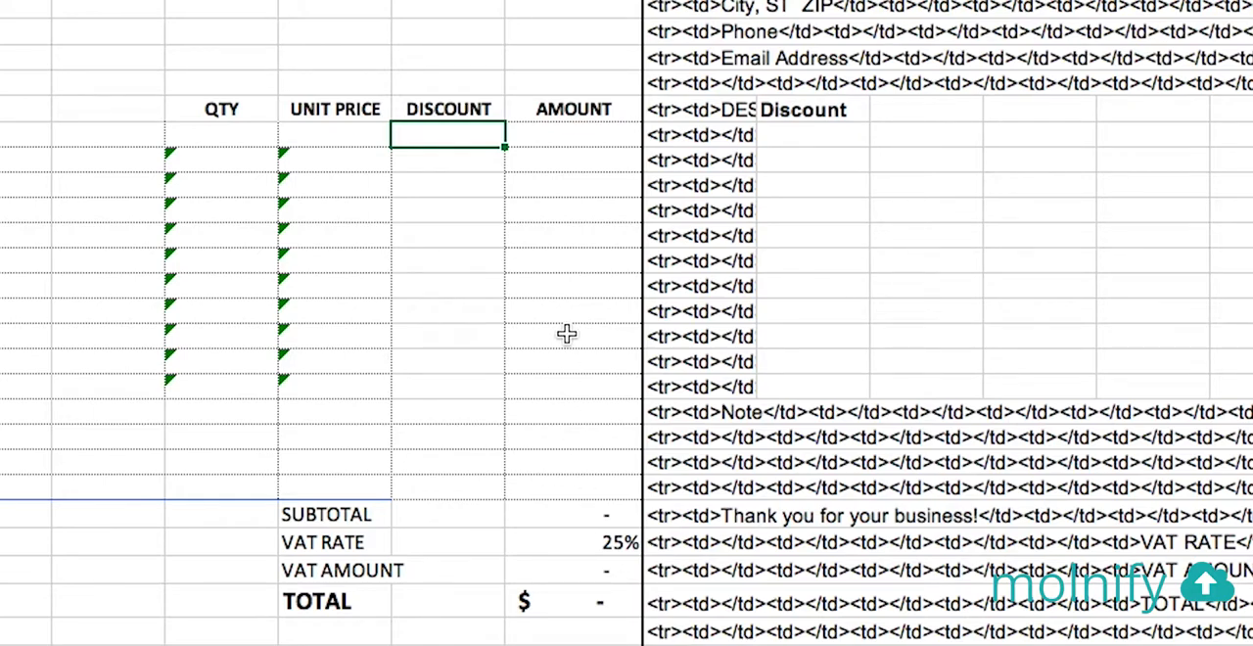
pyautogui.click(278, 100)
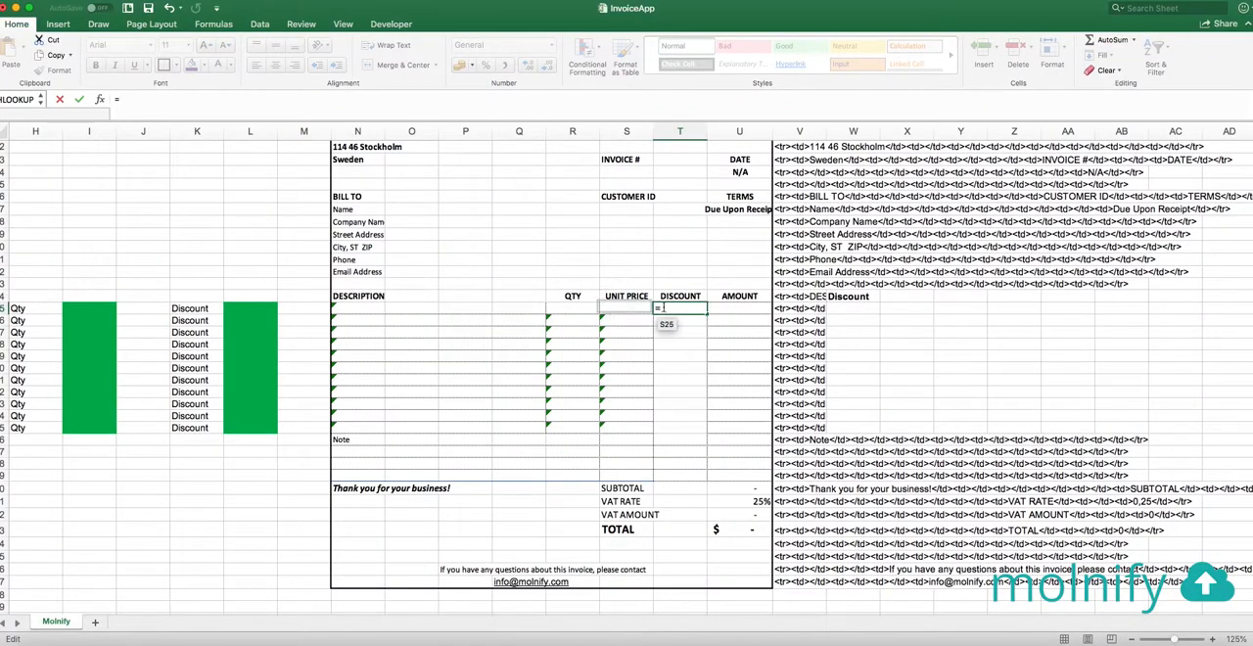
pyautogui.write('=')
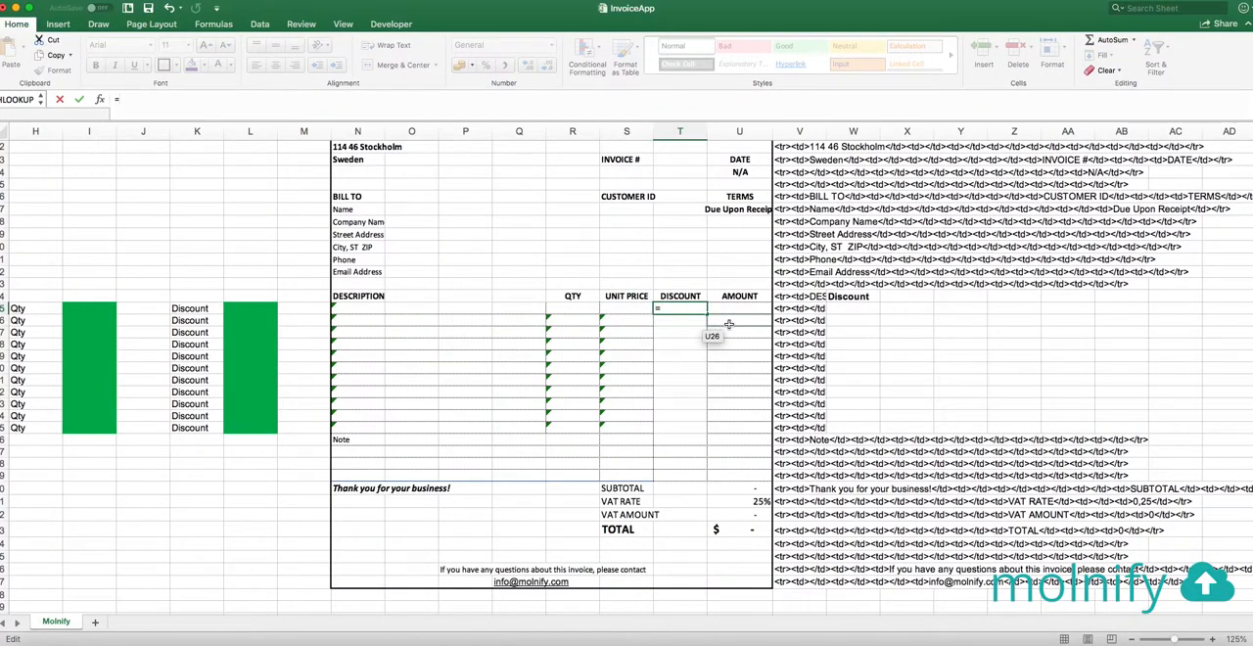
pyautogui.write('IFERROR(')
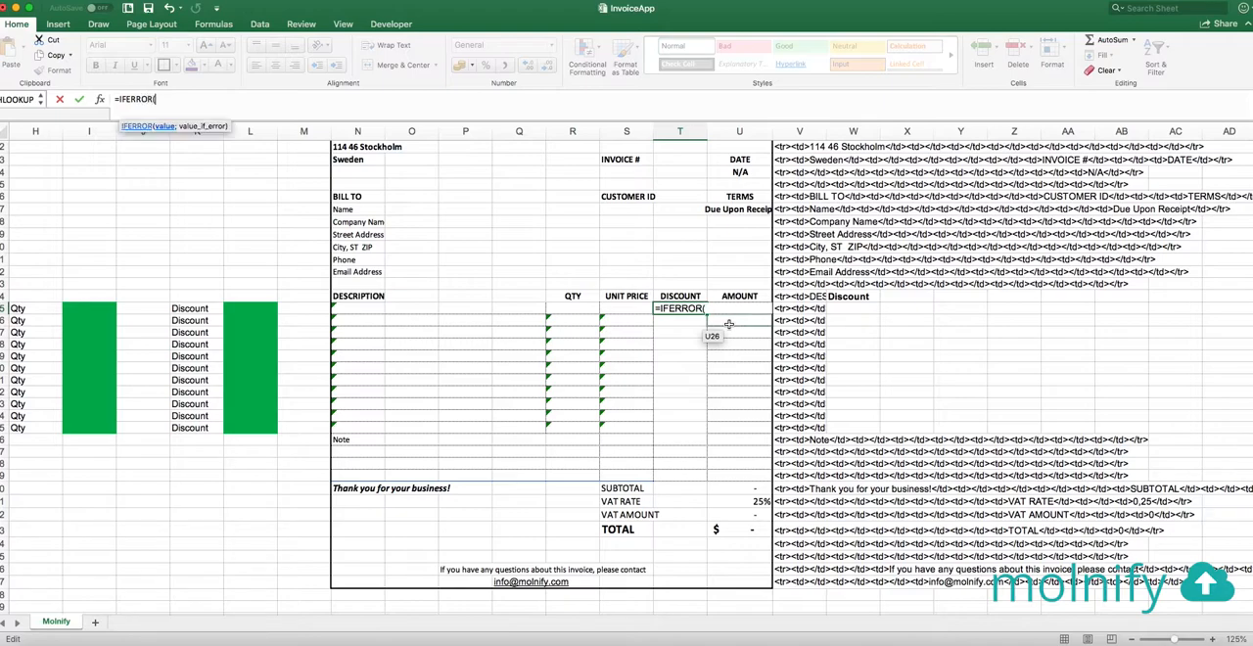
pyautogui.click(853, 310)
pyautogui.write('*100')
pyautogui.write('&"%')
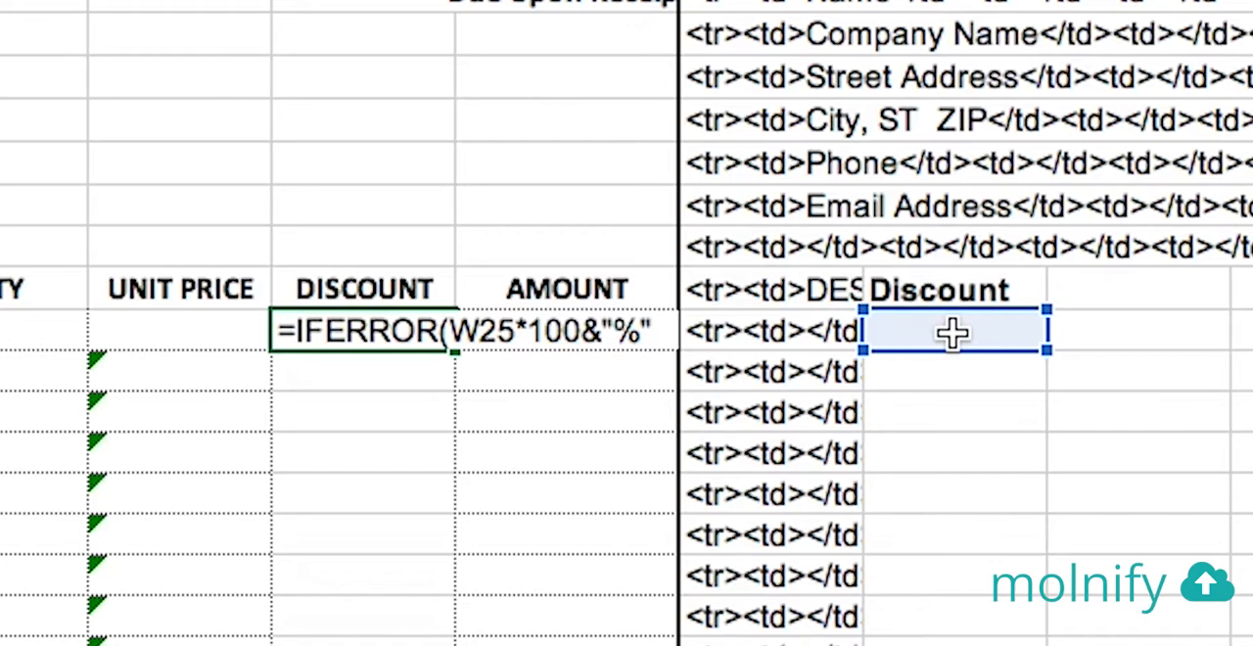
pyautogui.write('";"")')
pyautogui.press('Return')
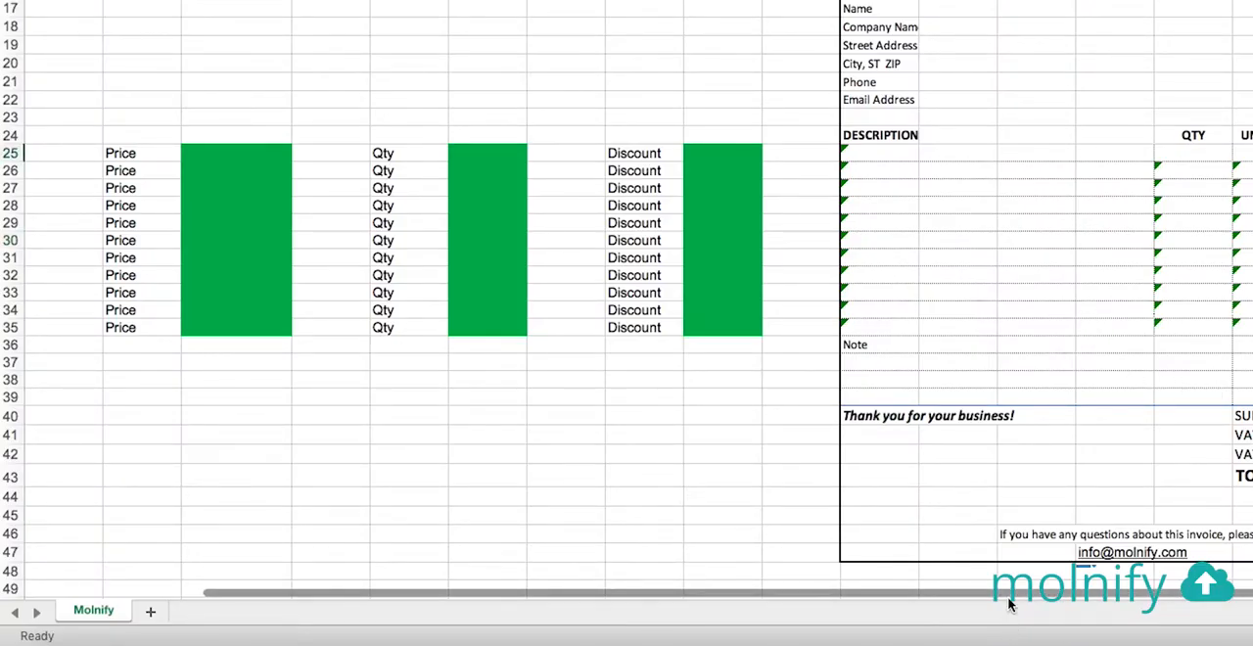
# Enter T-shirt as the first product in row 25 with a price of 59
pyautogui.moveTo(1008, 595); pyautogui.dragTo(769, 585)
pyautogui.click(98, 150)
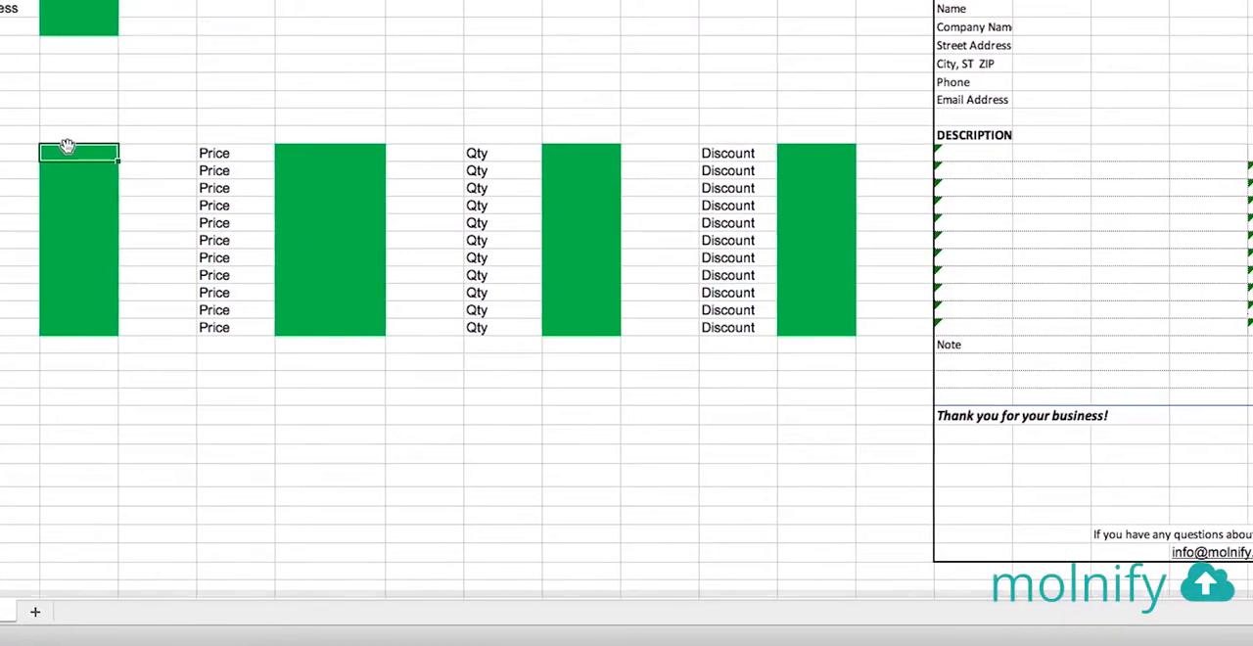
pyautogui.write('T-shirt')
pyautogui.press('Tab')
pyautogui.press('Tab')
pyautogui.press('Tab')
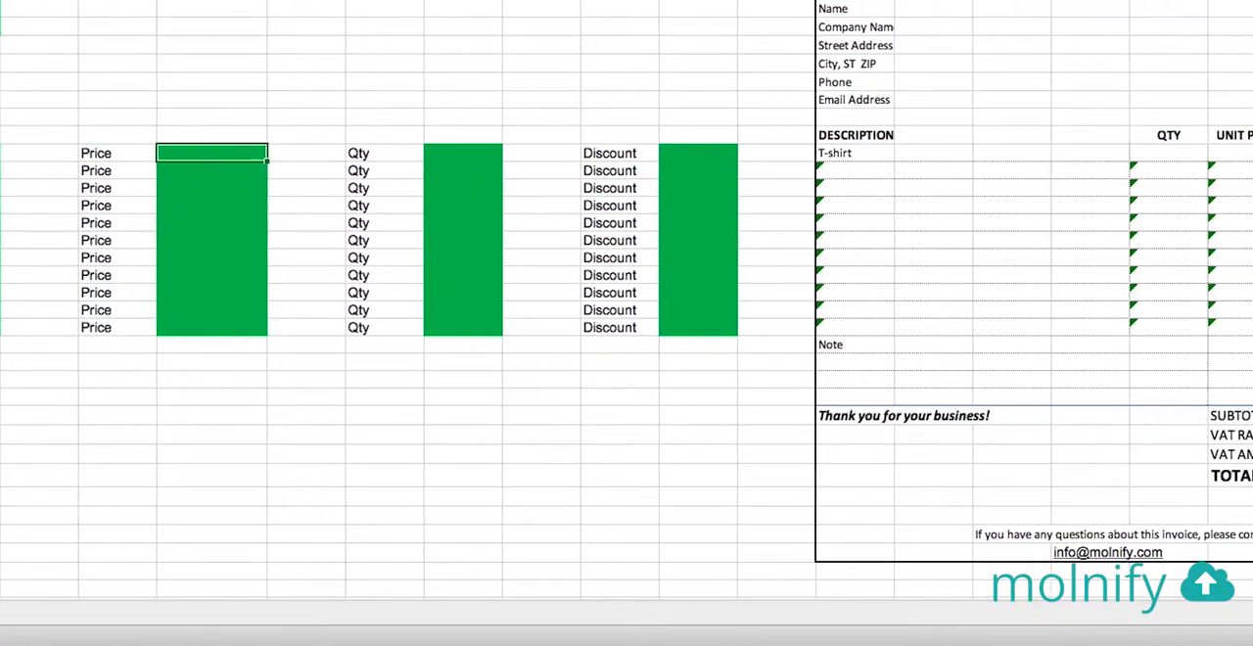
pyautogui.write('59')
pyautogui.press('Tab')
pyautogui.press('Tab')
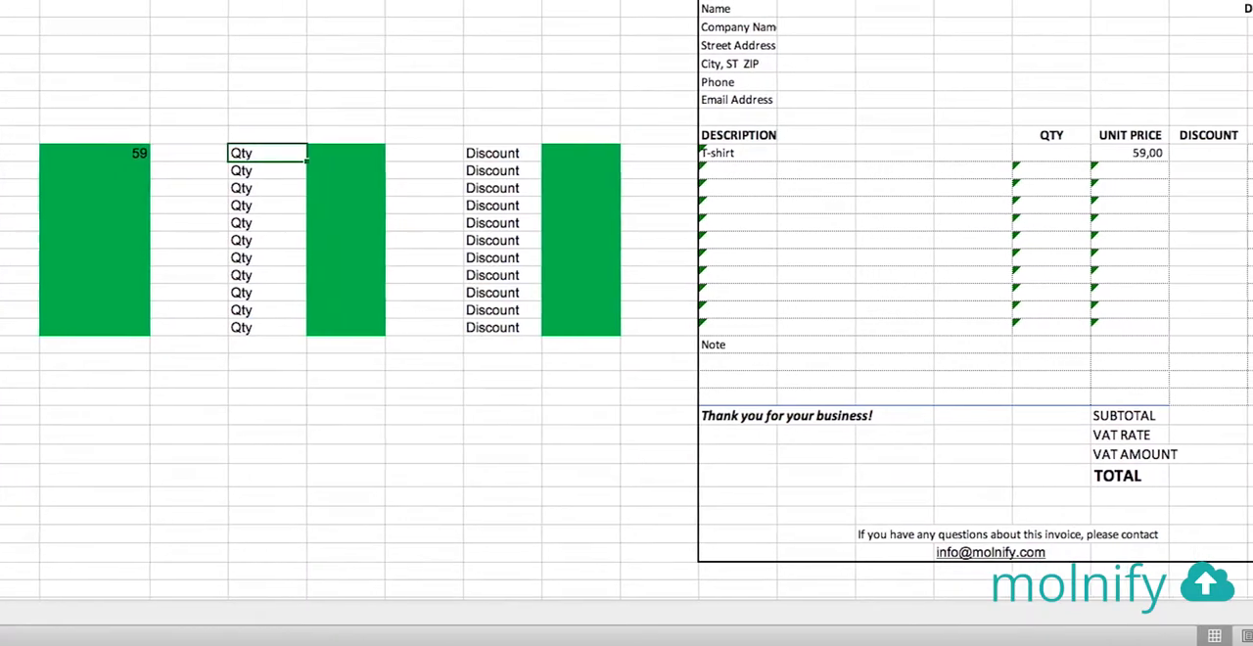
# Set the first product's quantity to 1 and its discount to 10%
pyautogui.press('Tab')
pyautogui.write('1')
pyautogui.press('Tab')
pyautogui.press('Tab')
pyautogui.press('Tab')
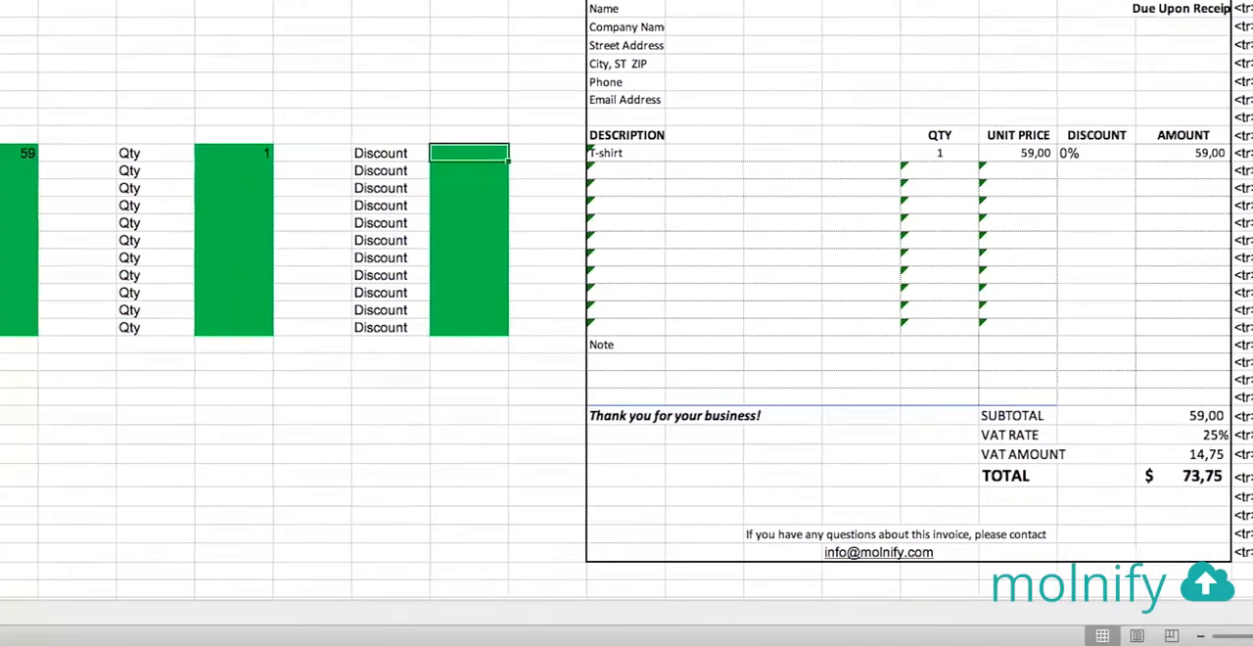
pyautogui.write('10%')
pyautogui.press('Return')
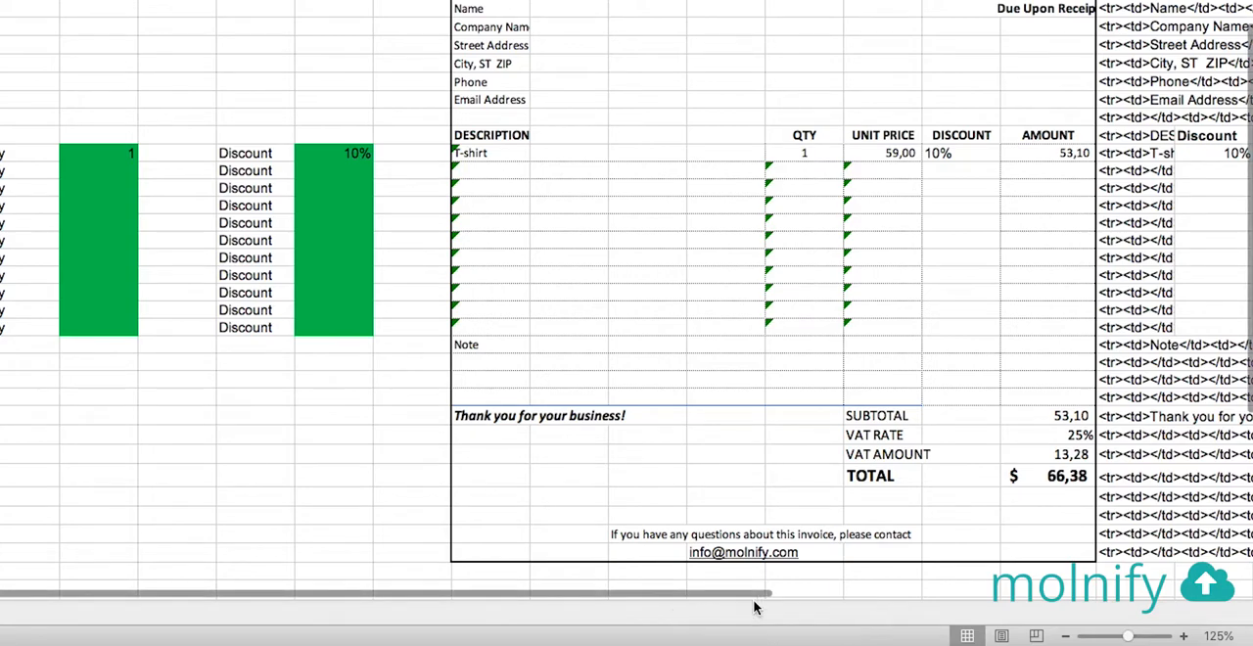
# Fill the discount formula from T25 down to T35 in the invoice table
pyautogui.moveTo(822, 595); pyautogui.dragTo(965, 587)
pyautogui.click(755, 154)
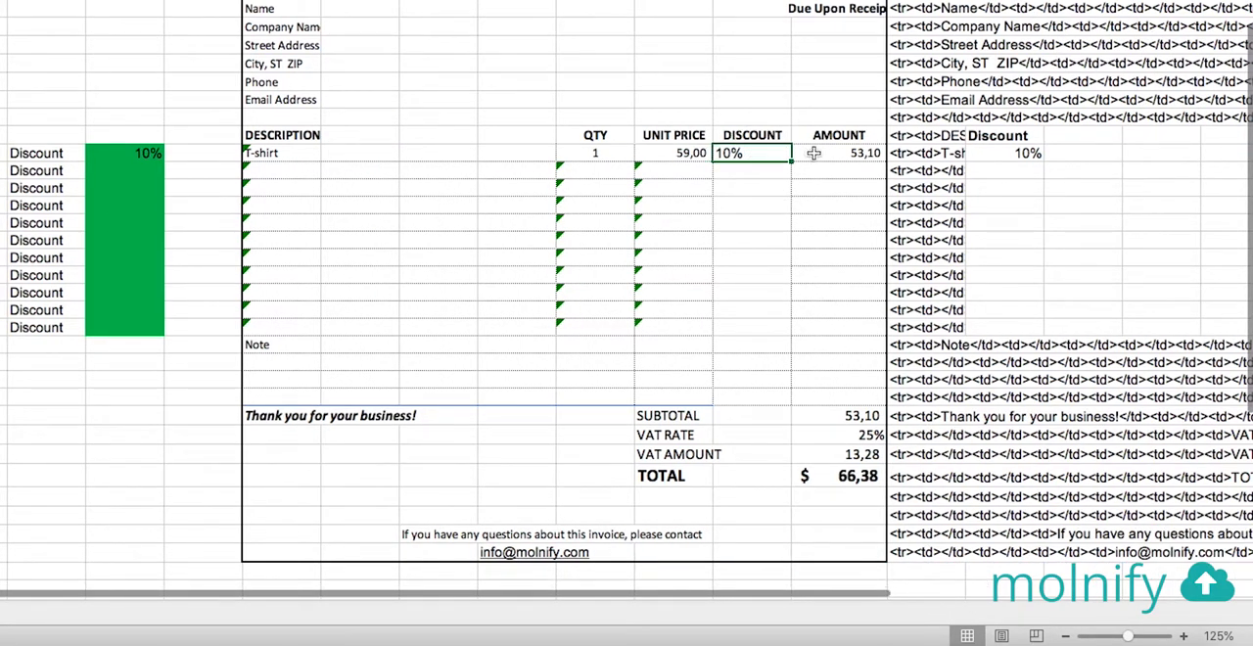
pyautogui.moveTo(793, 162); pyautogui.dragTo(791, 333)
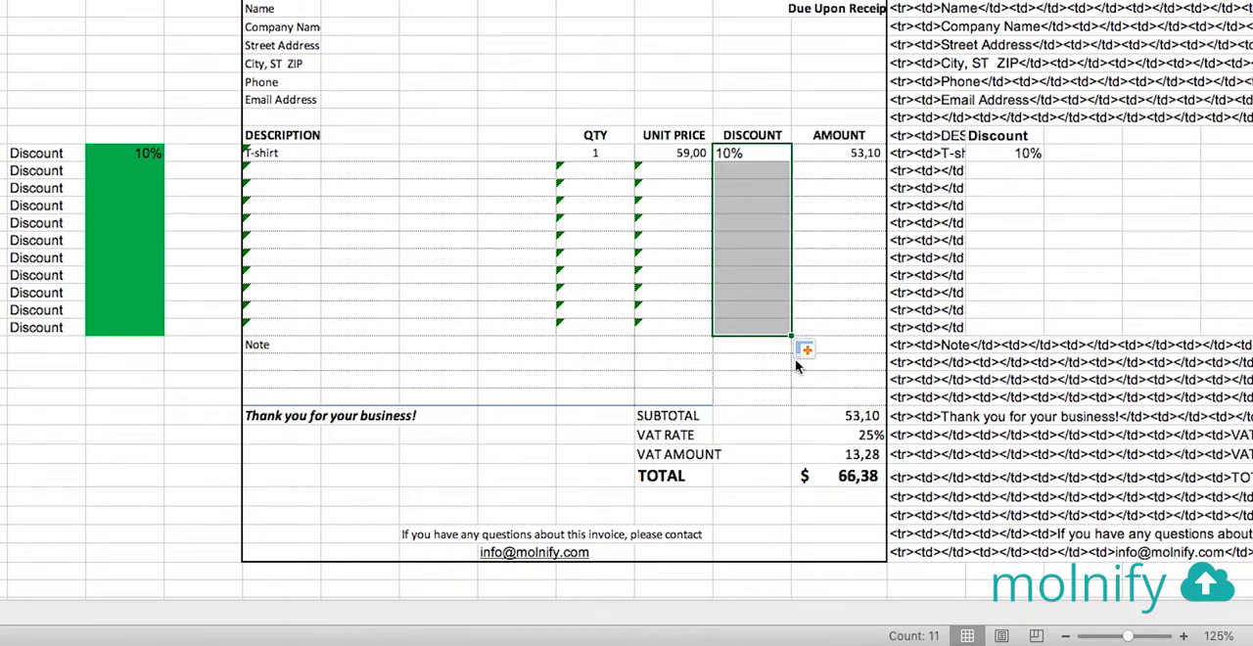
# Move the VAT rate value from the invoice cell U41 to cell W41 outside the invoice
pyautogui.moveTo(822, 387); pyautogui.dragTo(854, 434)
pyautogui.click(853, 435)
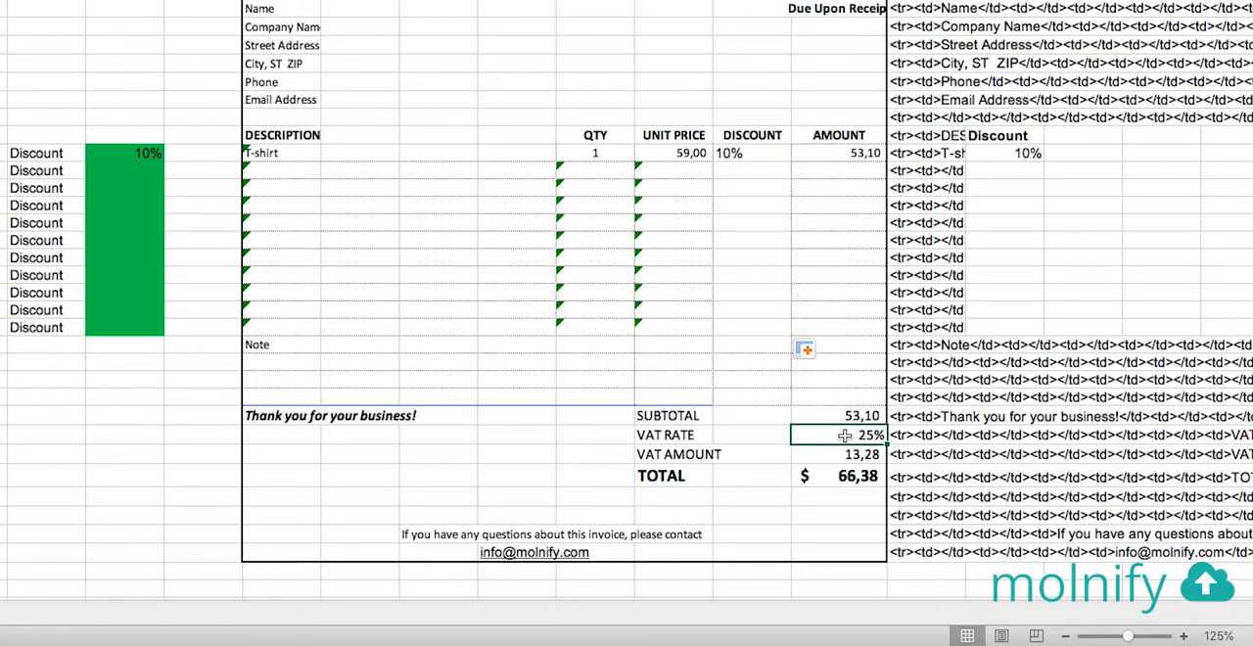
pyautogui.moveTo(844, 441); pyautogui.dragTo(1029, 442)
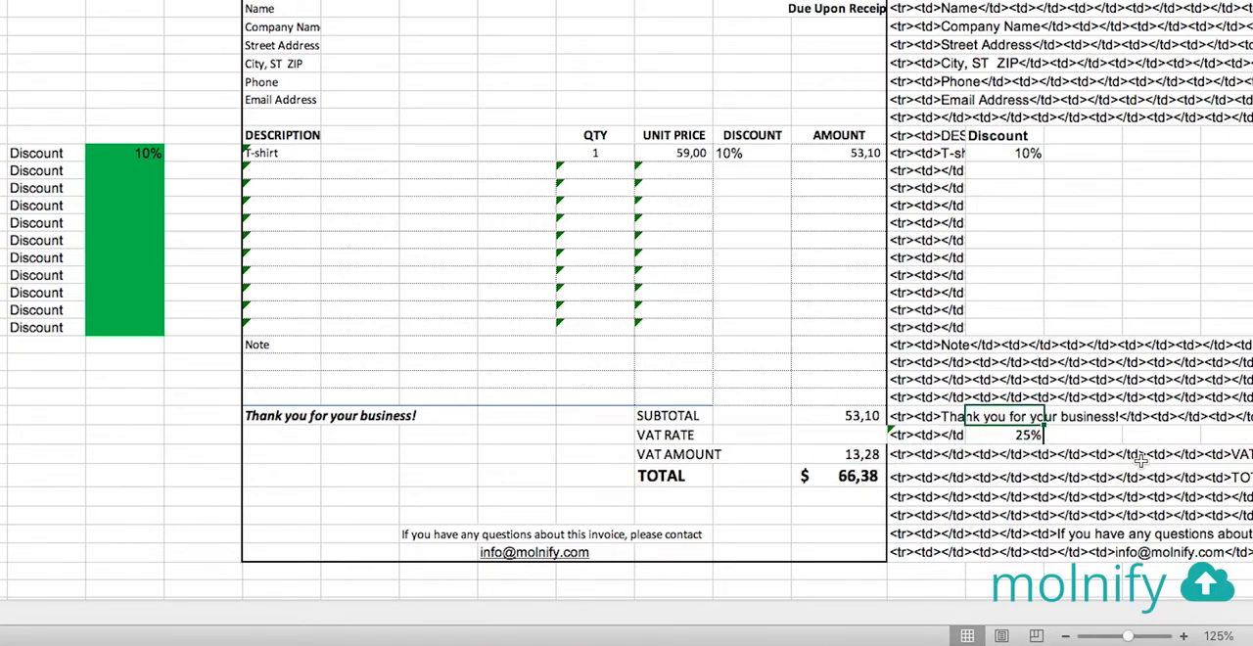
# Label the moved rate with a bold VAT RATE heading in cell W40
pyautogui.write('VAT RATE')
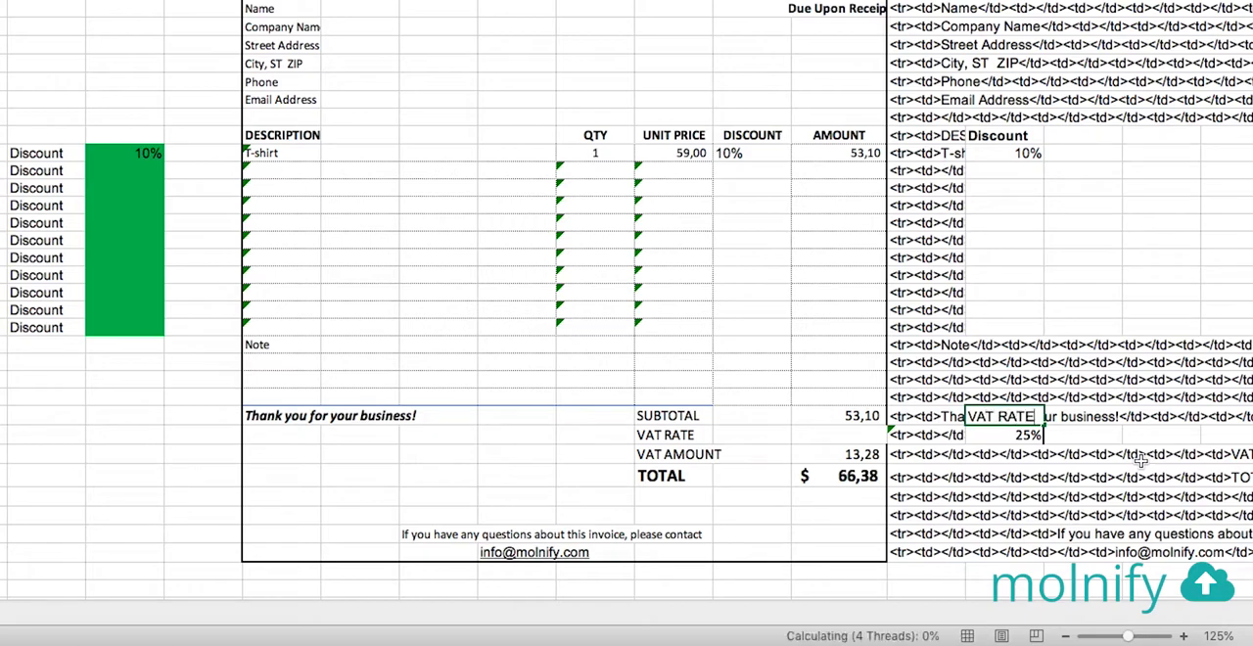
pyautogui.press('Return')
pyautogui.press('Up')
pyautogui.press('super+b')
pyautogui.press('Down')
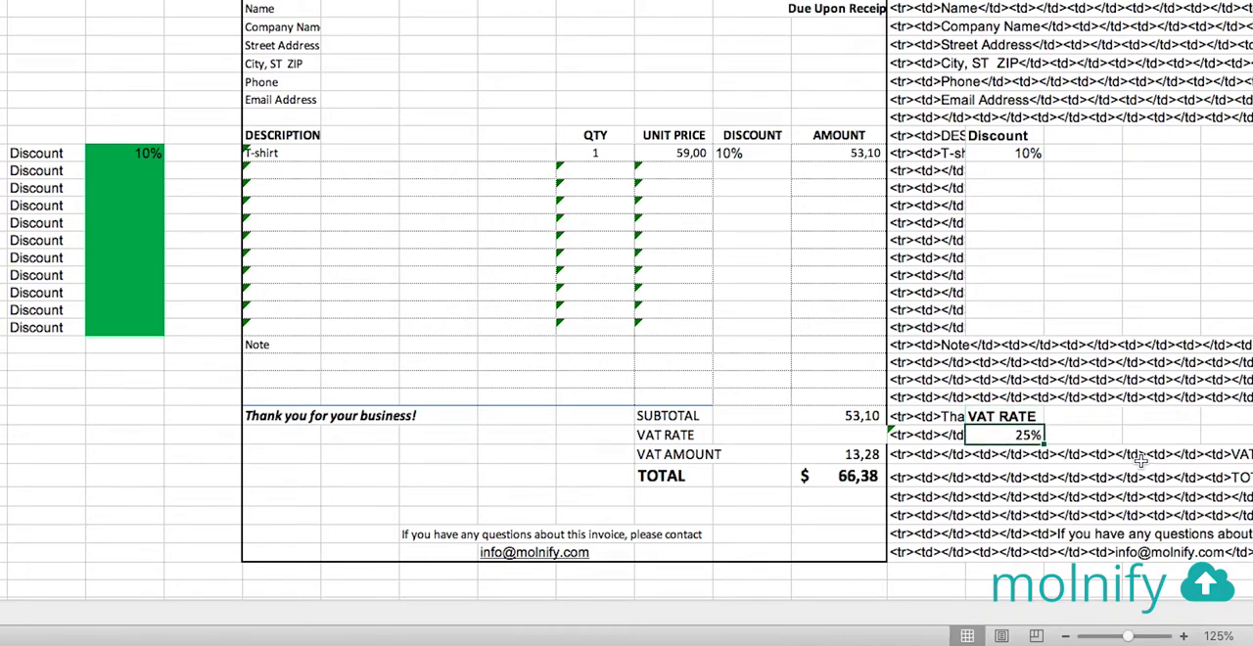
# Enter the formula =IFERROR(W41*100&"%";"") in the invoice's VAT rate cell, U41
pyautogui.click(860, 434)
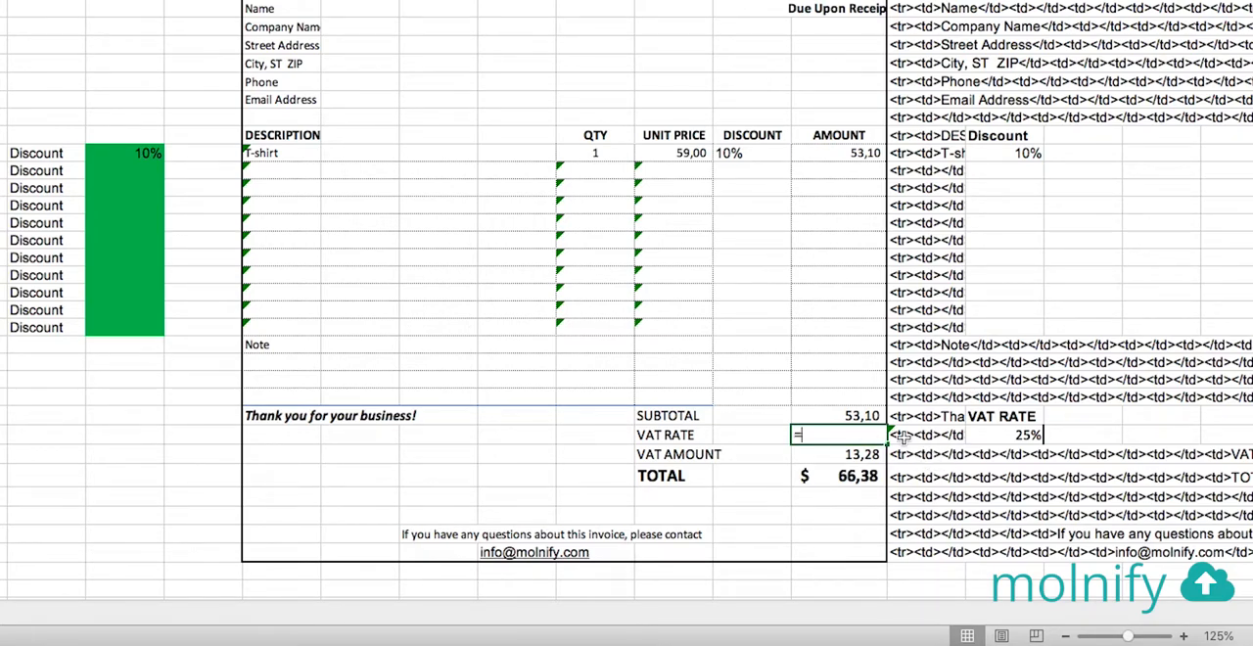
pyautogui.write('=IFERROR')
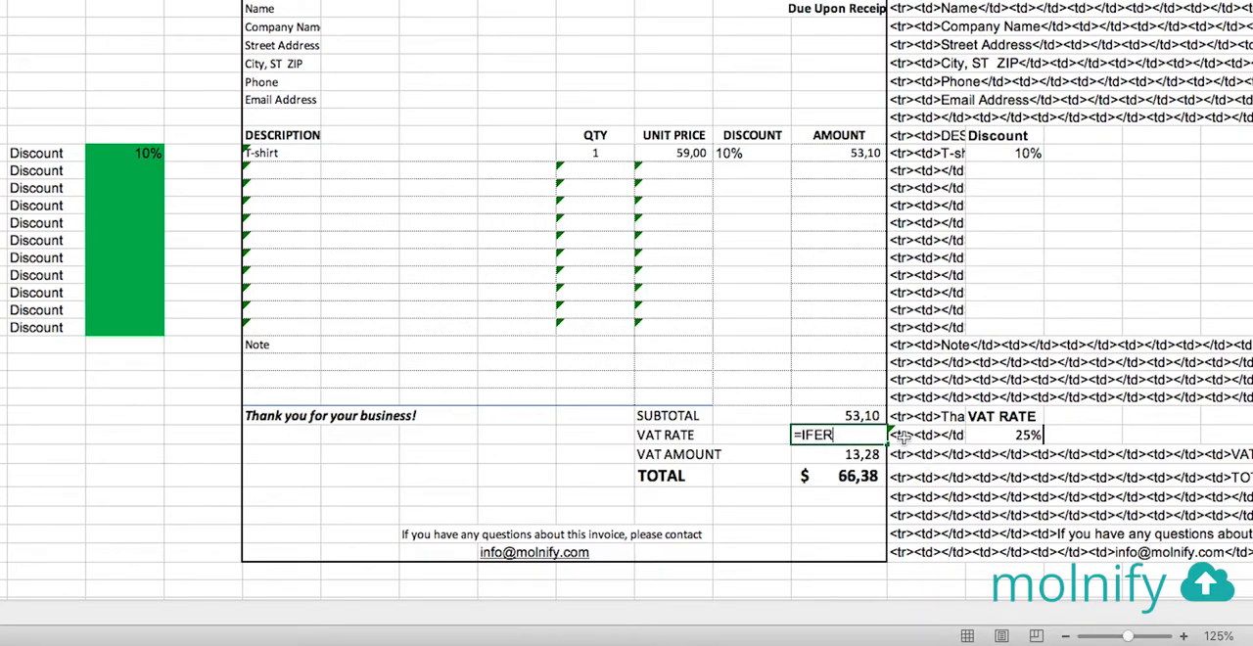
pyautogui.write('(')
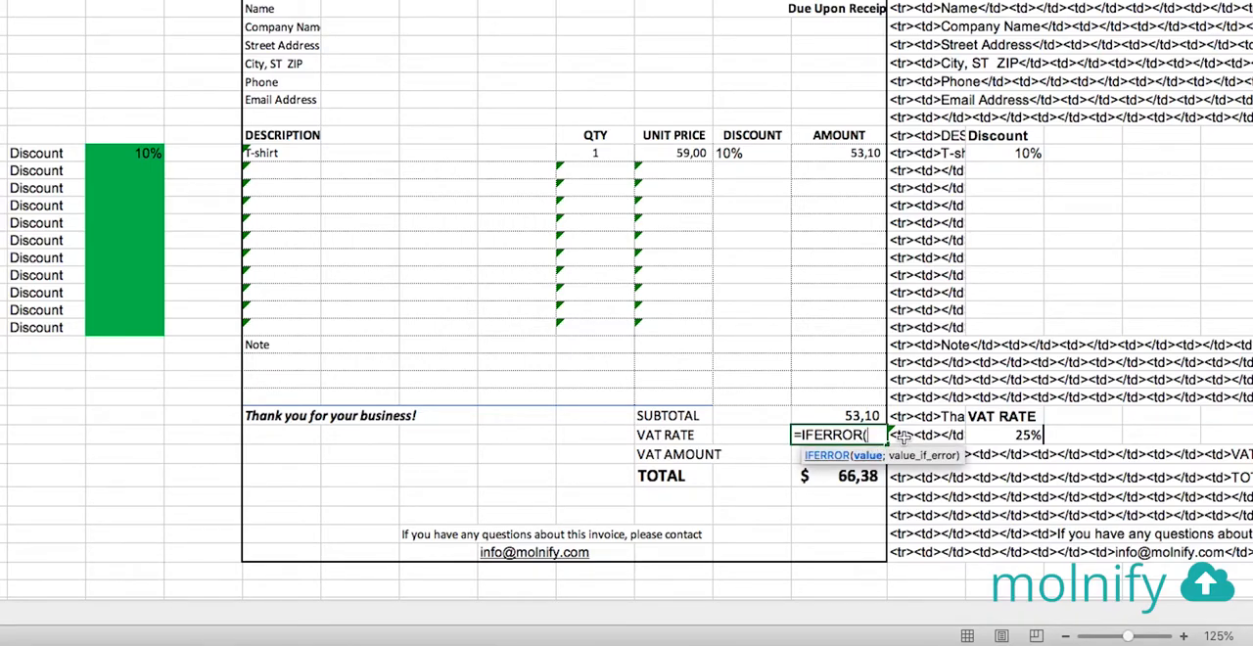
pyautogui.click(1001, 435)
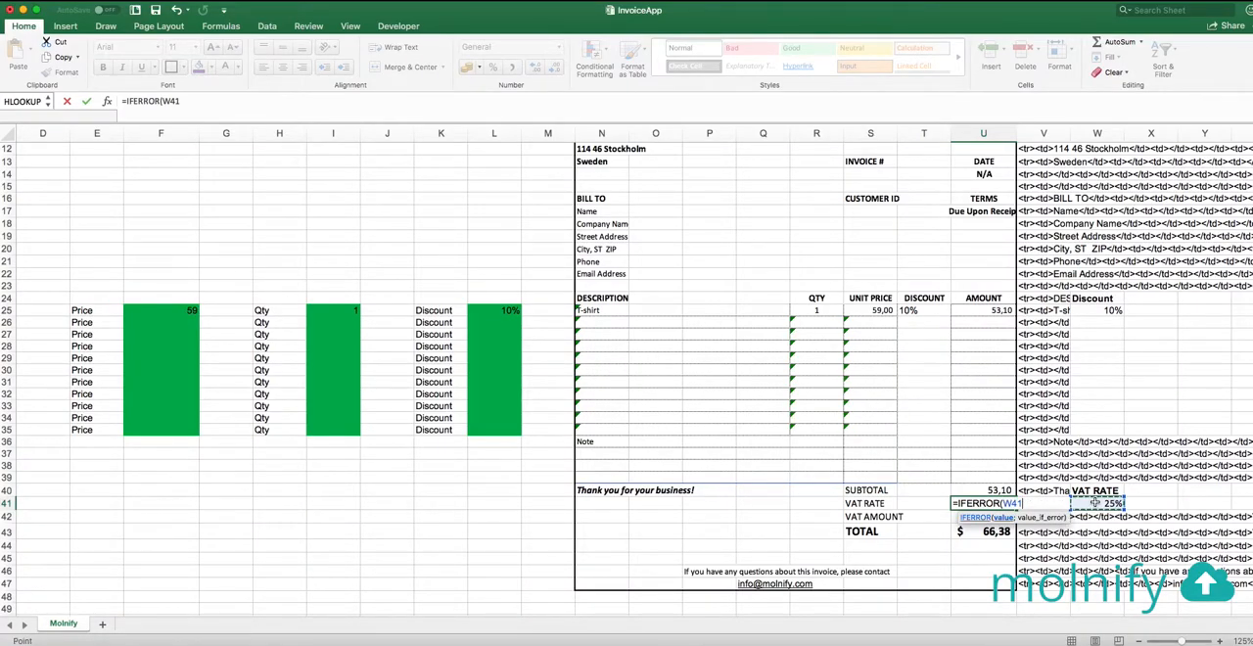
pyautogui.write('*100&"%')
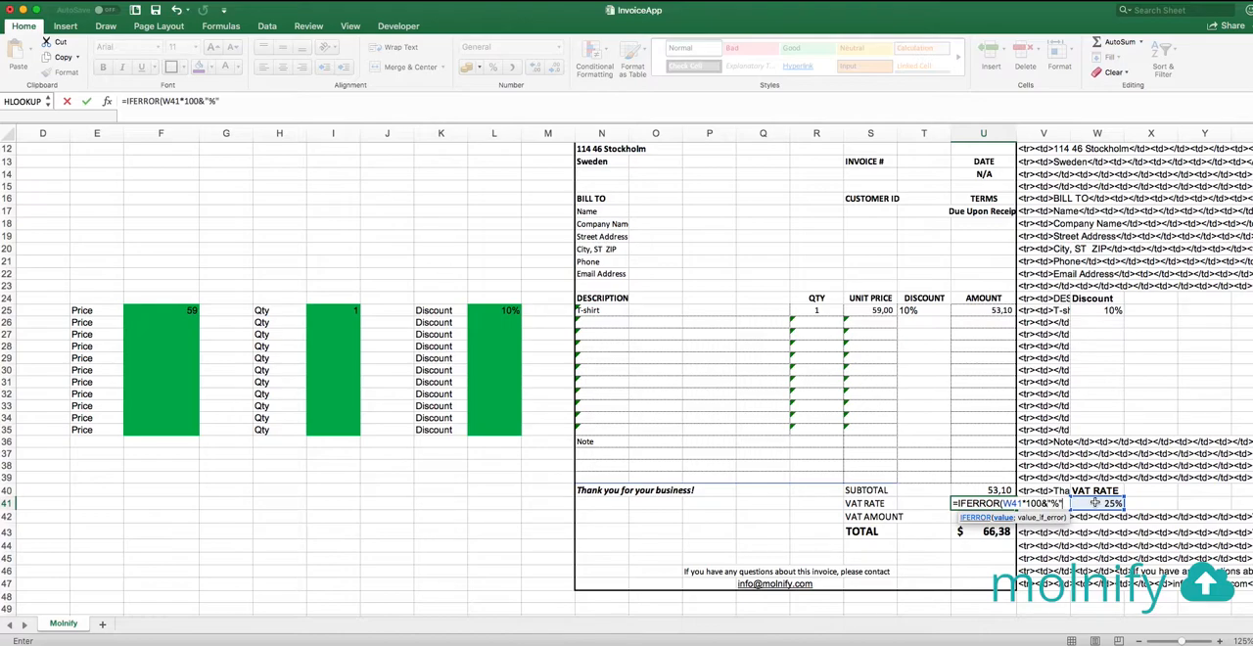
pyautogui.write('";"")')
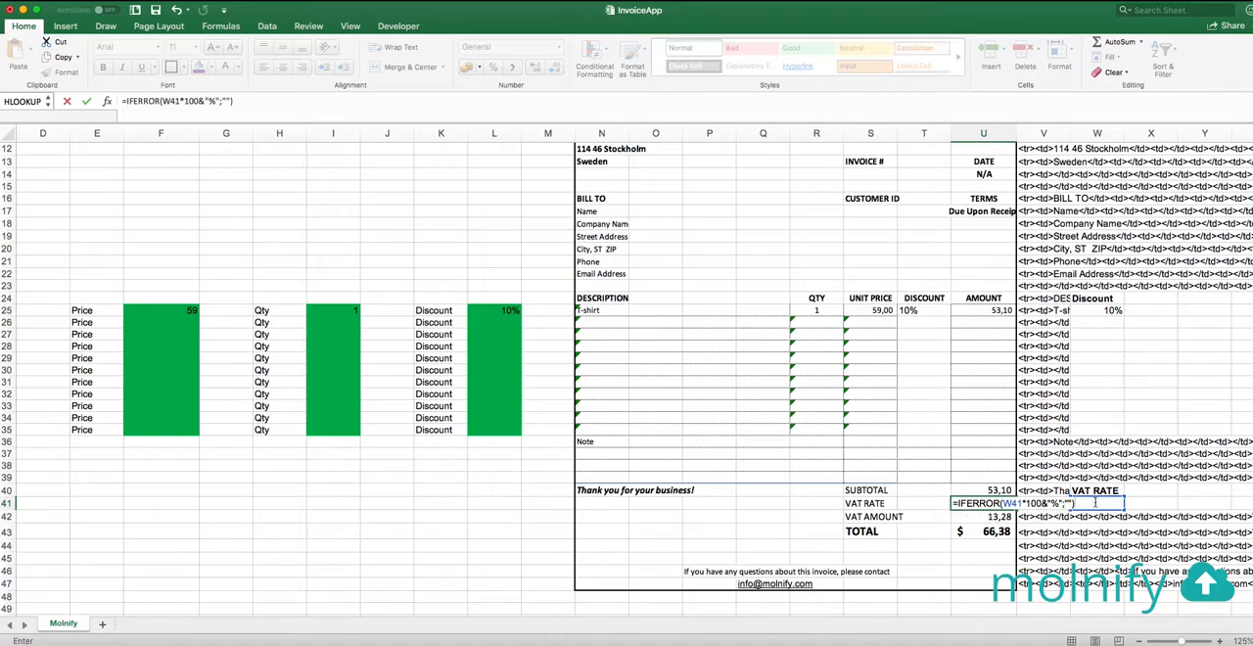
pyautogui.press('Return')
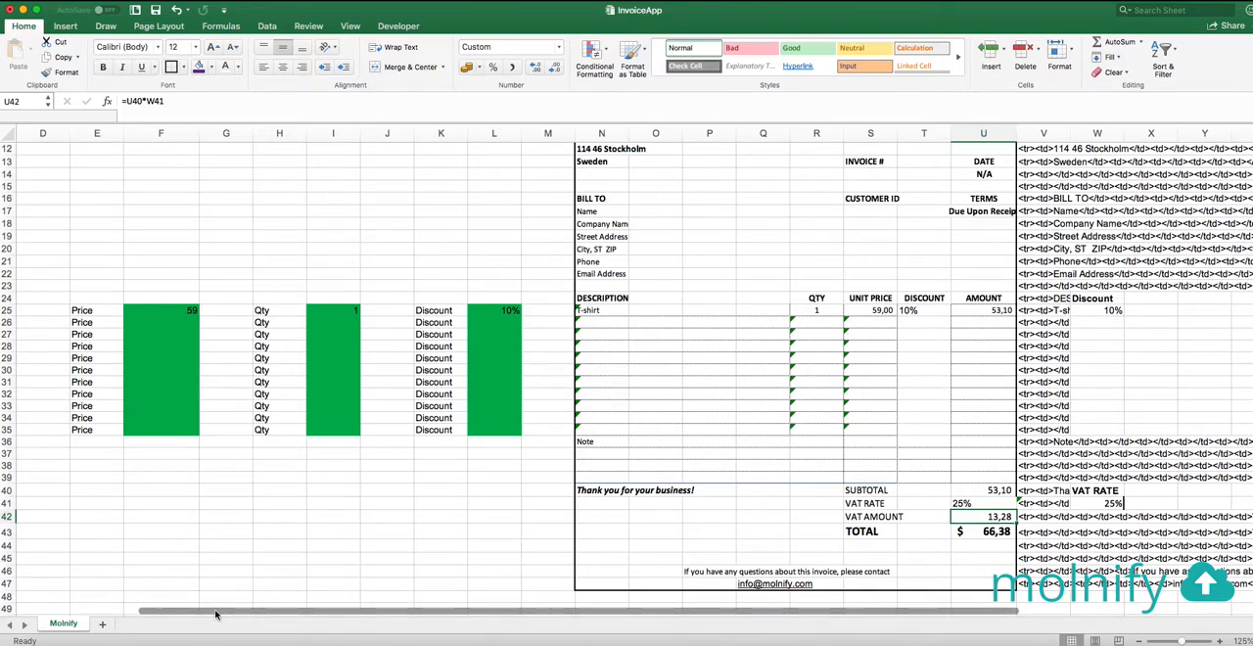
# Clear the sample product, price, quantity and discount from the input cells in row 25
pyautogui.hscroll(-3, 216, 615)
pyautogui.click(138, 311)
pyautogui.click(304, 311)
pyautogui.press('Delete')
pyautogui.click(477, 310)
pyautogui.press('Delete')
pyautogui.click(641, 310)
pyautogui.press('Delete')
pyautogui.click(628, 467)
# Switch to Molnify in the browser, upload the updated InvoiceApp.xlsx and open the resulting app
pyautogui.press('super+Tab')
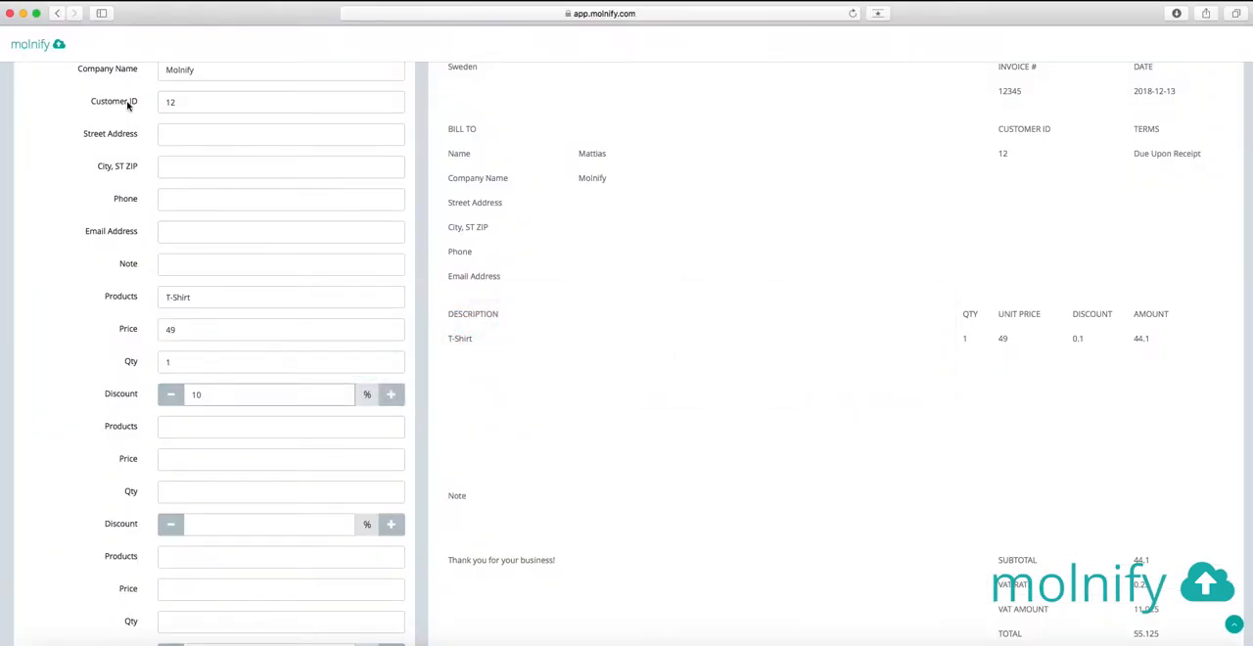
pyautogui.press('super+bracketleft')
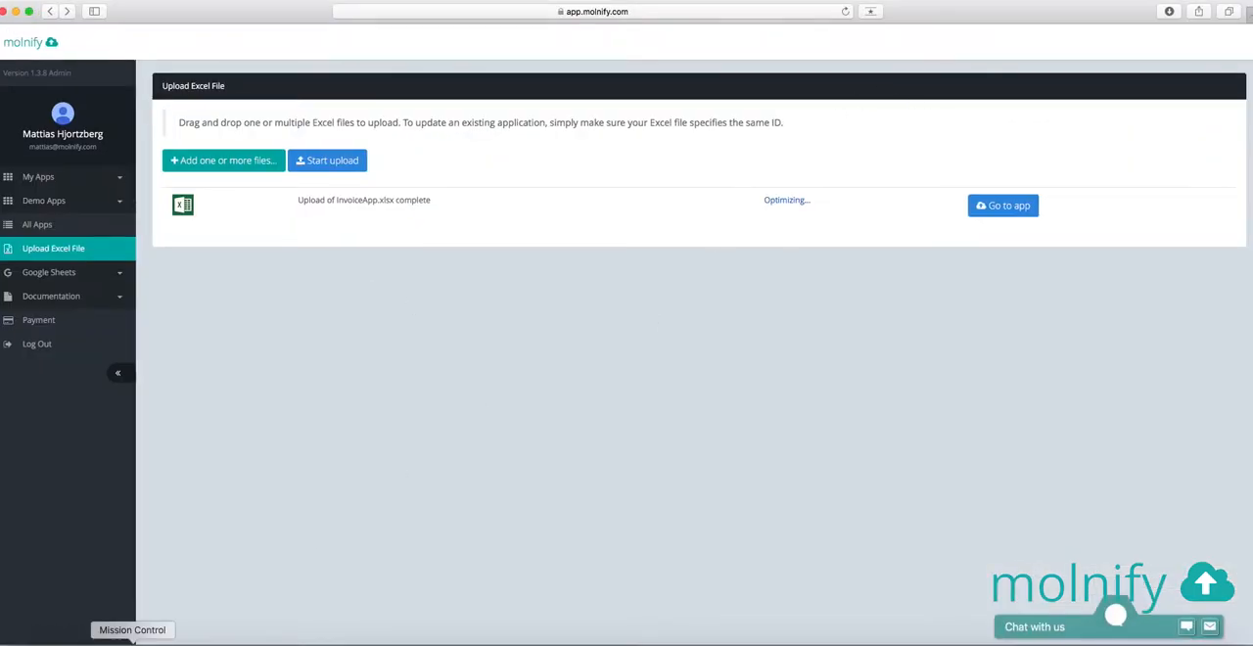
pyautogui.press('super+Tab')
pyautogui.press('super+Tab')
pyautogui.moveTo(820, 390); pyautogui.dragTo(451, 286)
pyautogui.click(935, 240)
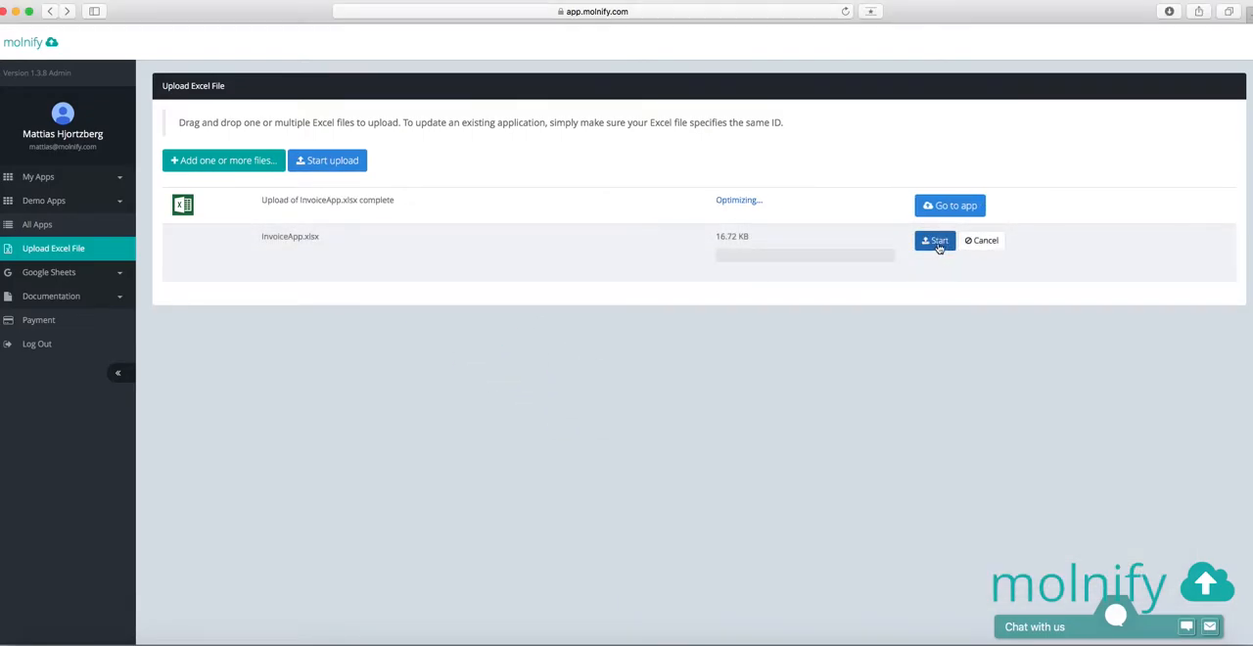
pyautogui.click(988, 241)
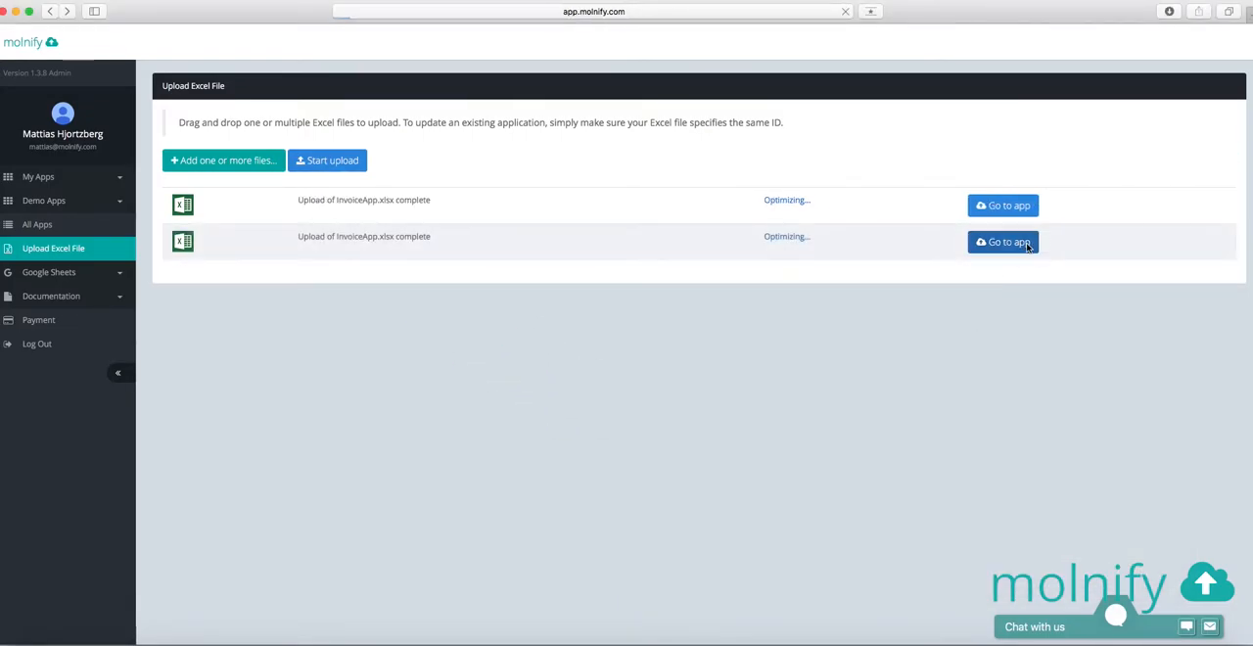
# Fill in the first product as T-shirt with price 49, quantity 1 and a 10% discount
pyautogui.scroll(-5, 895, 436)
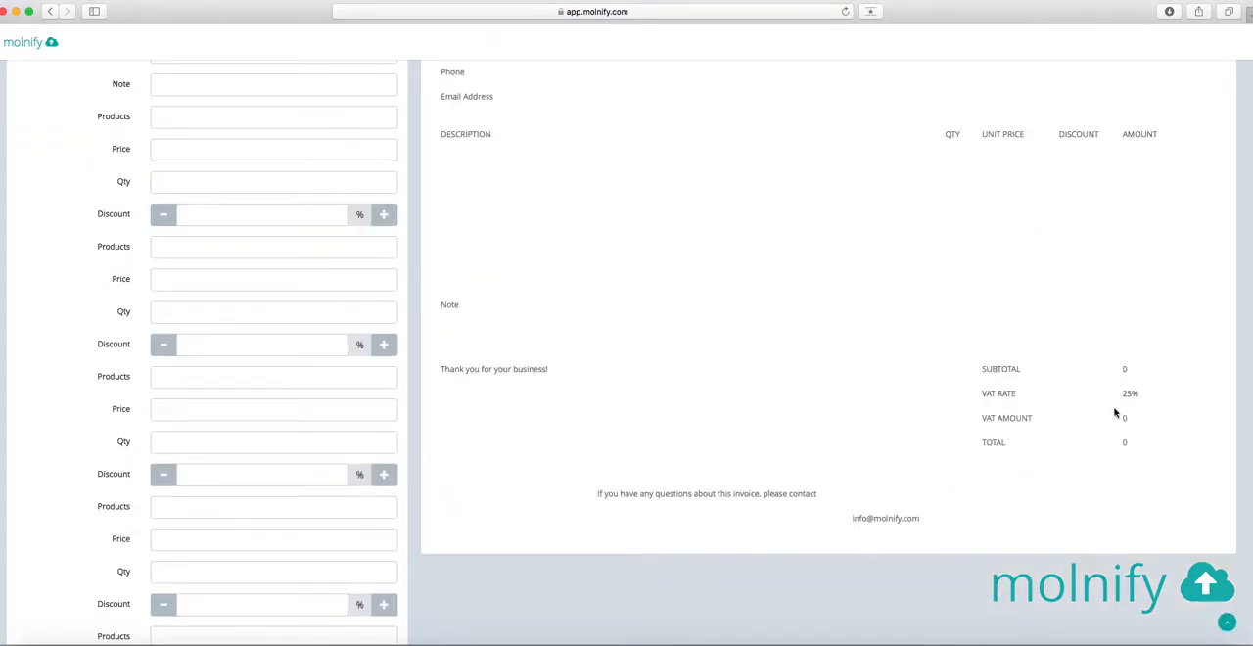
pyautogui.scroll(2, 1114, 412)
pyautogui.click(215, 210)
pyautogui.write('T-shirt')
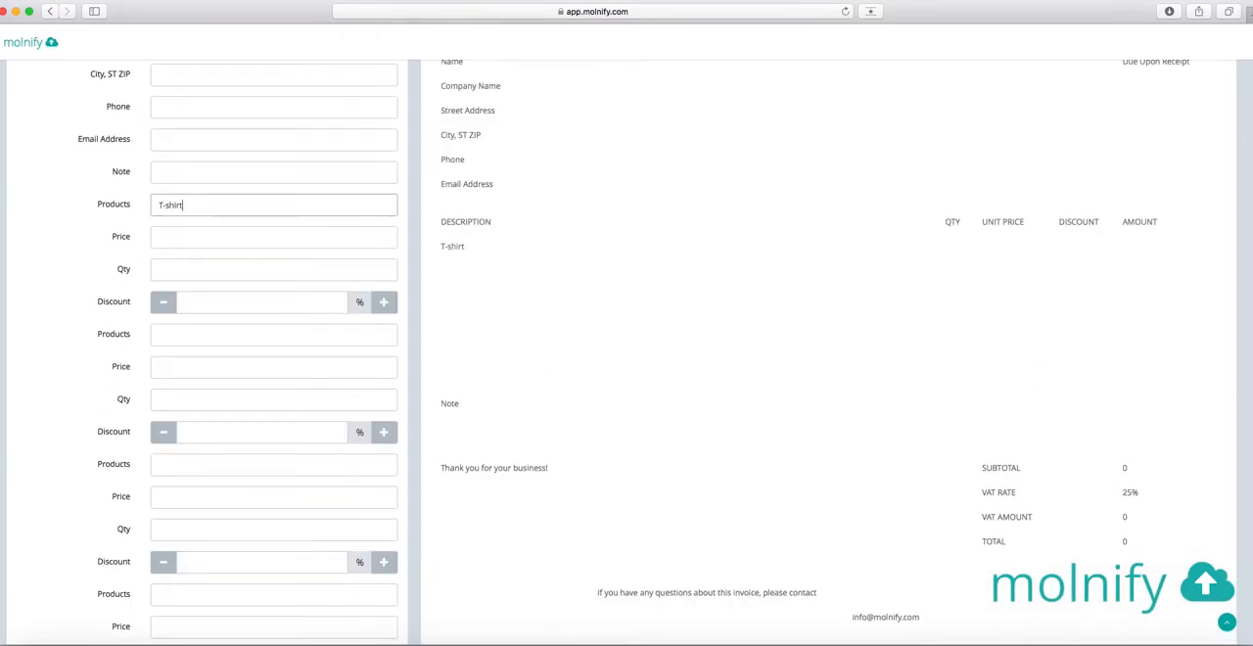
pyautogui.press('Tab')
pyautogui.write('49')
pyautogui.press('Tab')
pyautogui.press('Tab')
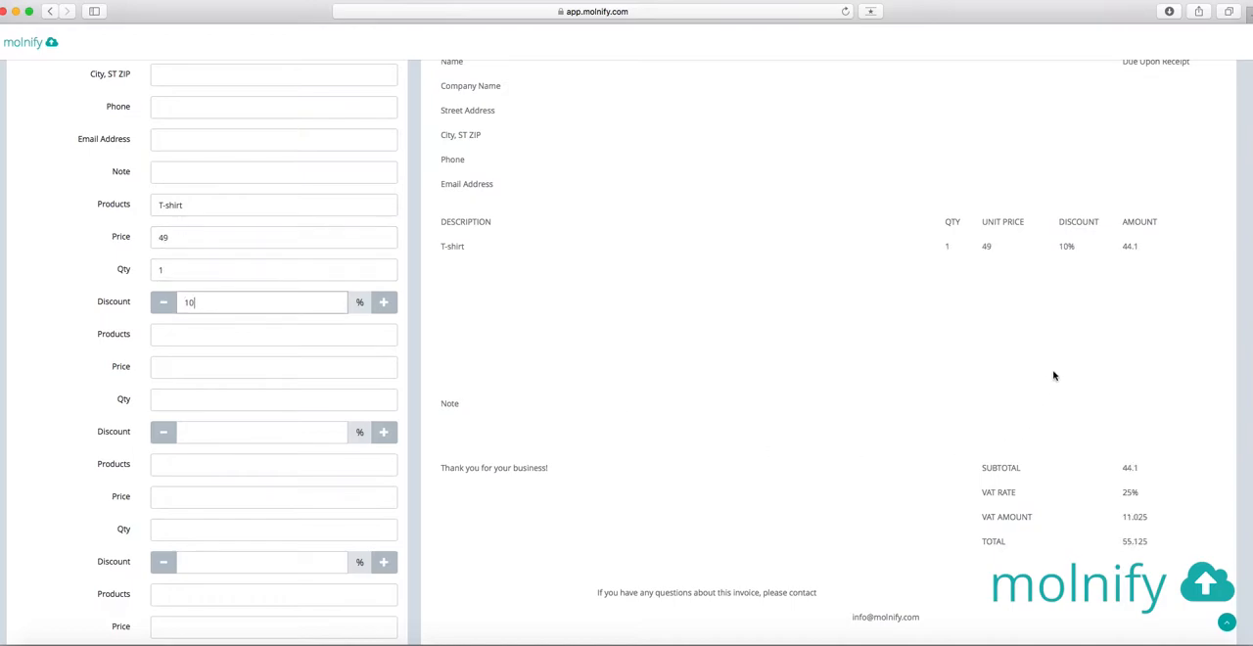
# Check the discount format in the invoice and review the customer input fields from Invoice no to Note
pyautogui.doubleClick(1068, 247)
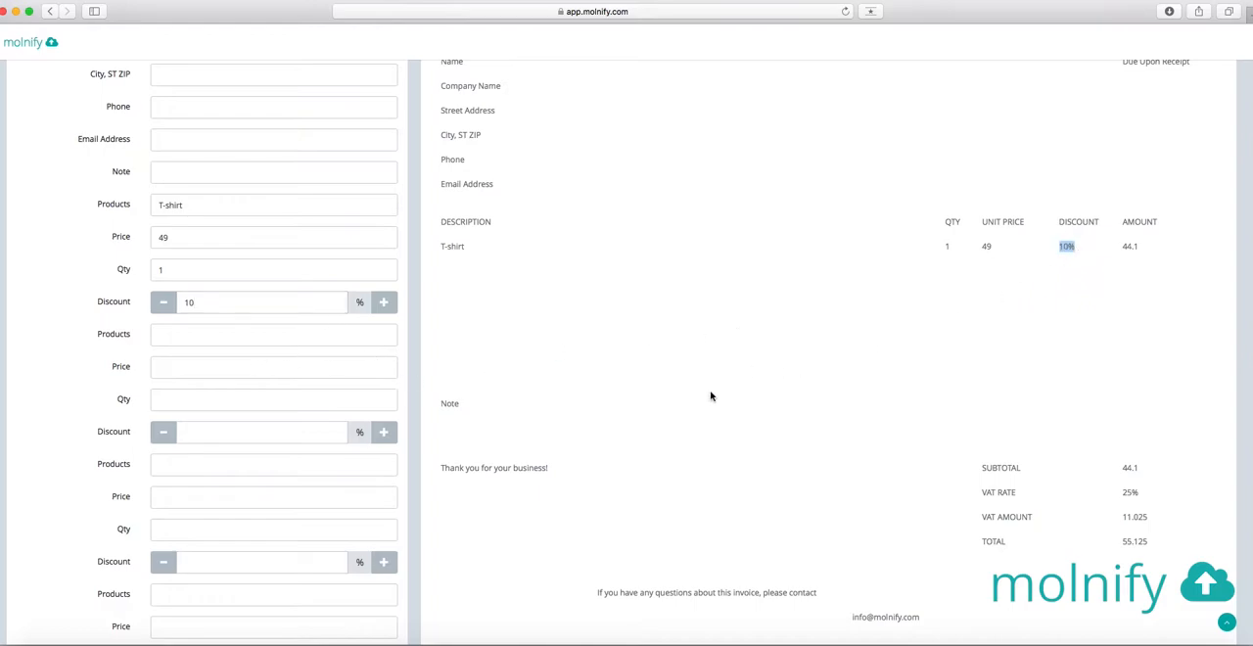
pyautogui.scroll(5, 711, 395)
pyautogui.click(736, 423)
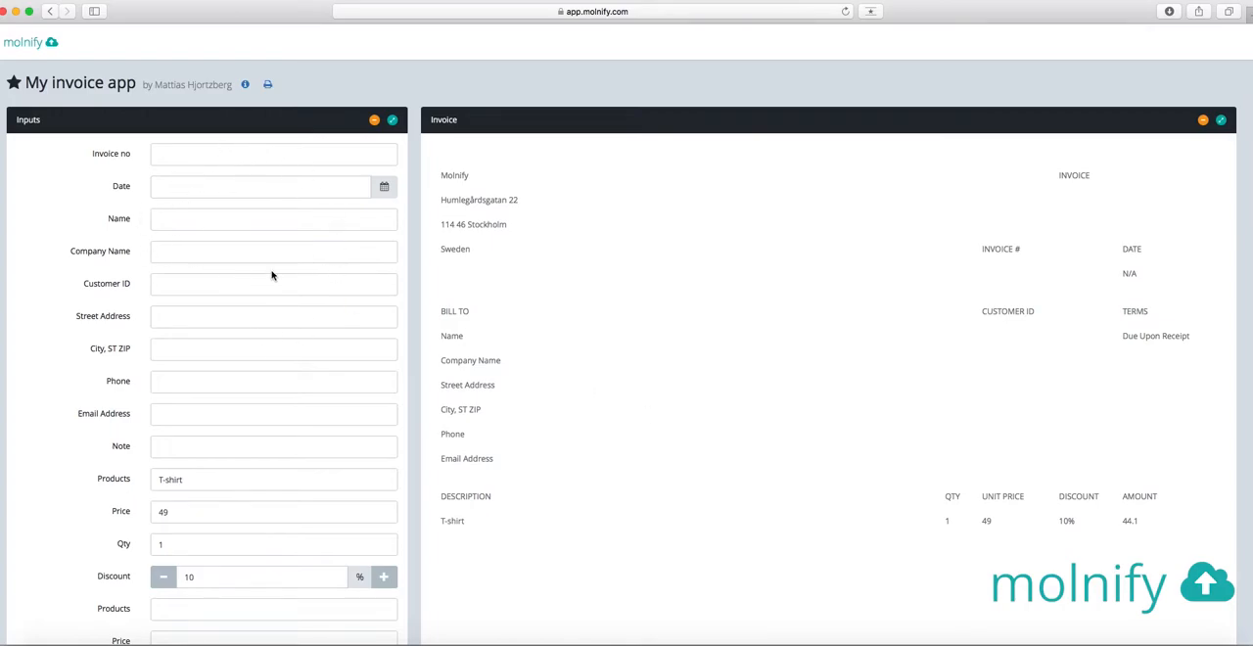
pyautogui.moveTo(89, 154); pyautogui.dragTo(204, 442)
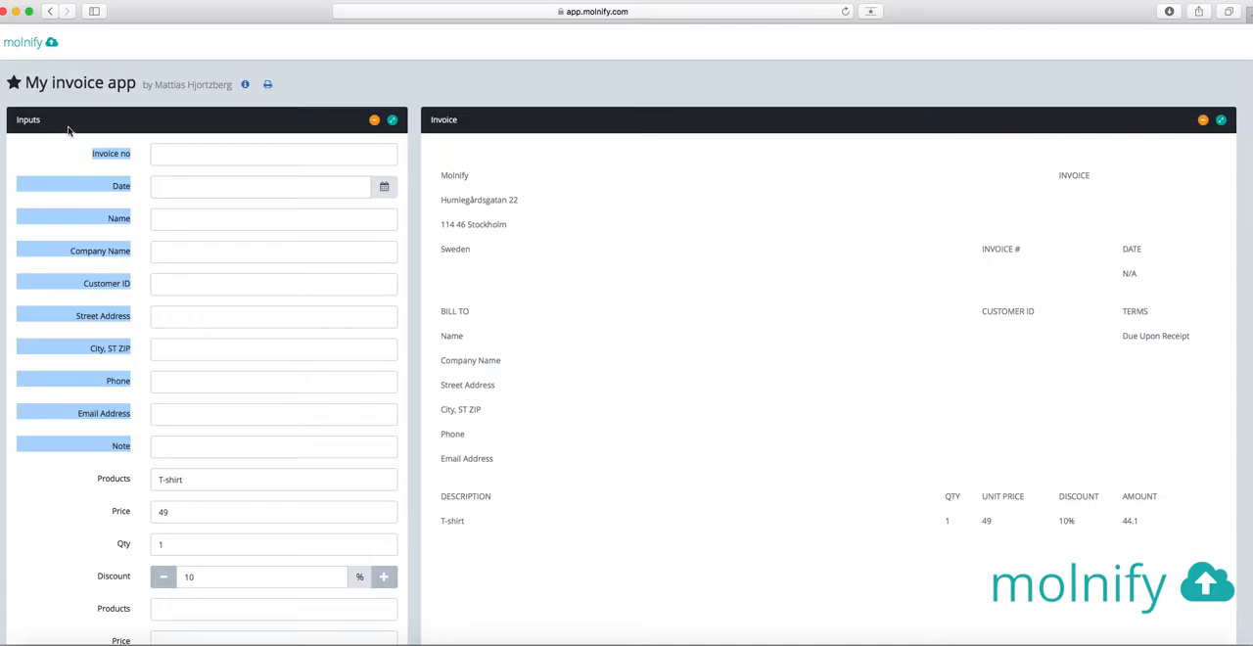
pyautogui.click(277, 259)
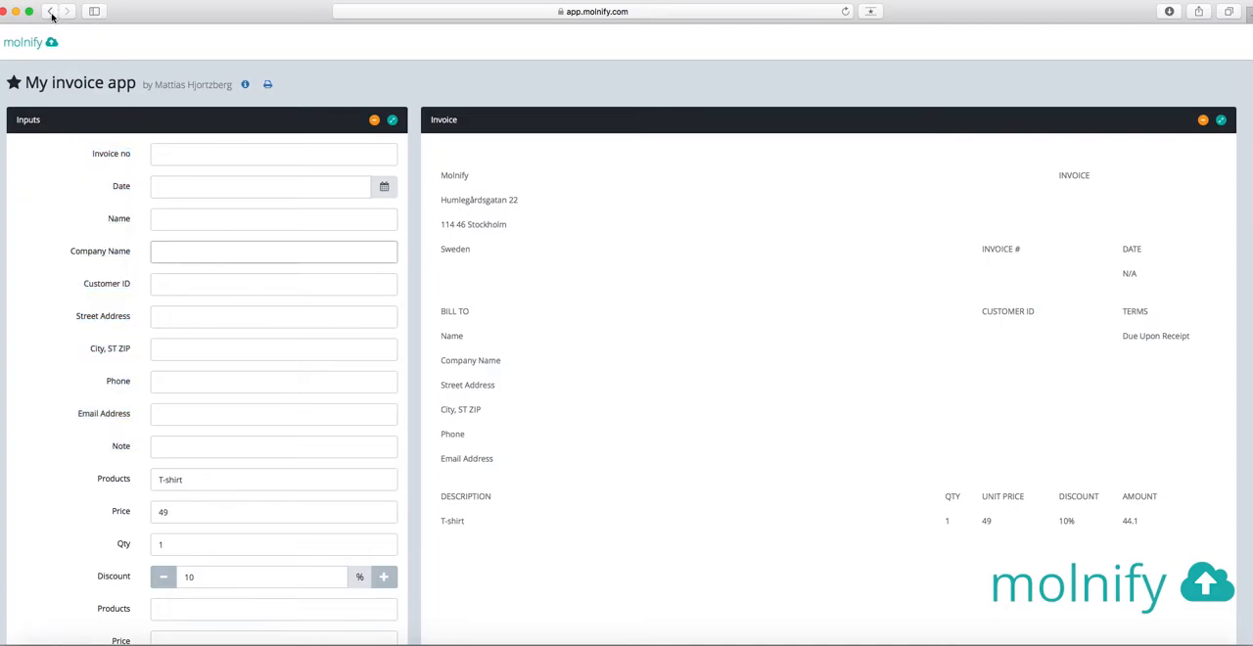
# Switch to the Excel workbook and enter tab=Customer info in D8 beside the Invoice no input
pyautogui.press('super+Tab')
pyautogui.press('super+Tab')
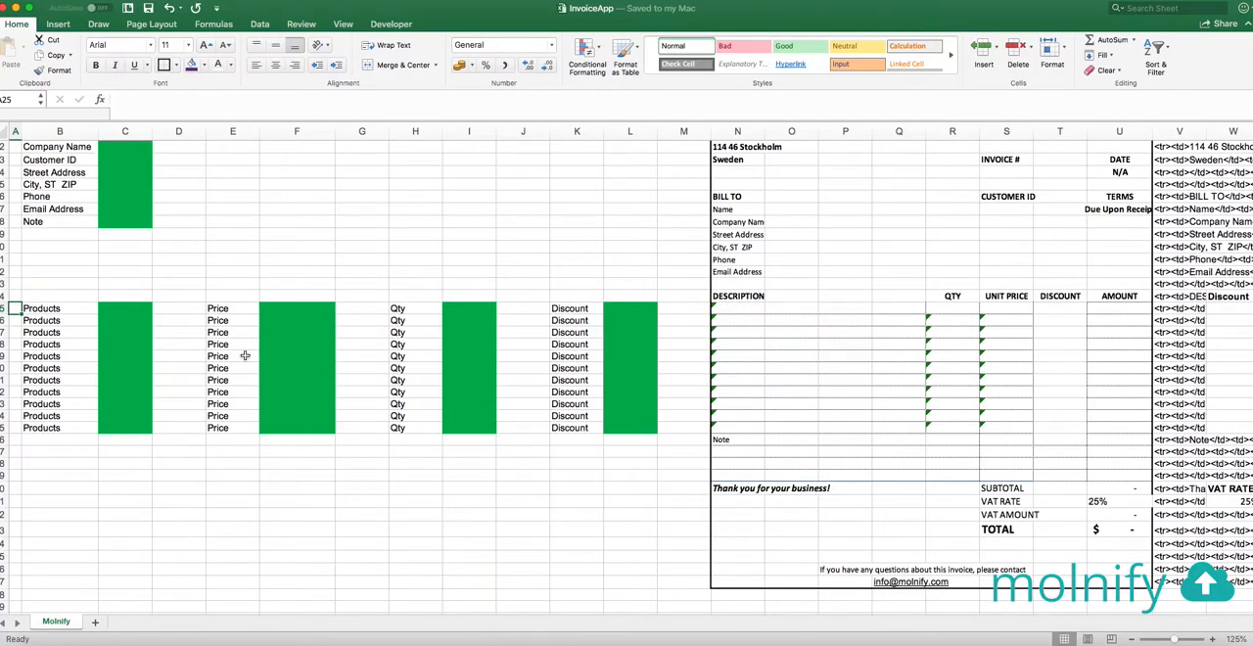
pyautogui.scroll(5, 245, 355)
pyautogui.click(43, 229)
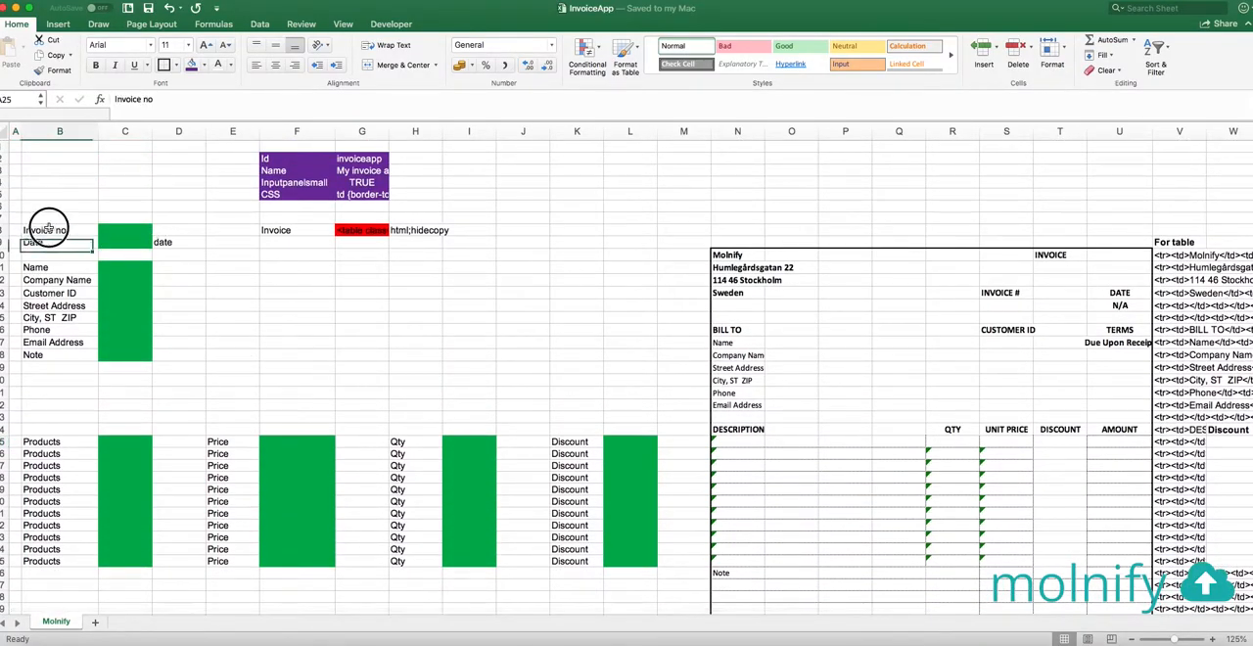
pyautogui.moveTo(43, 229); pyautogui.dragTo(178, 355)
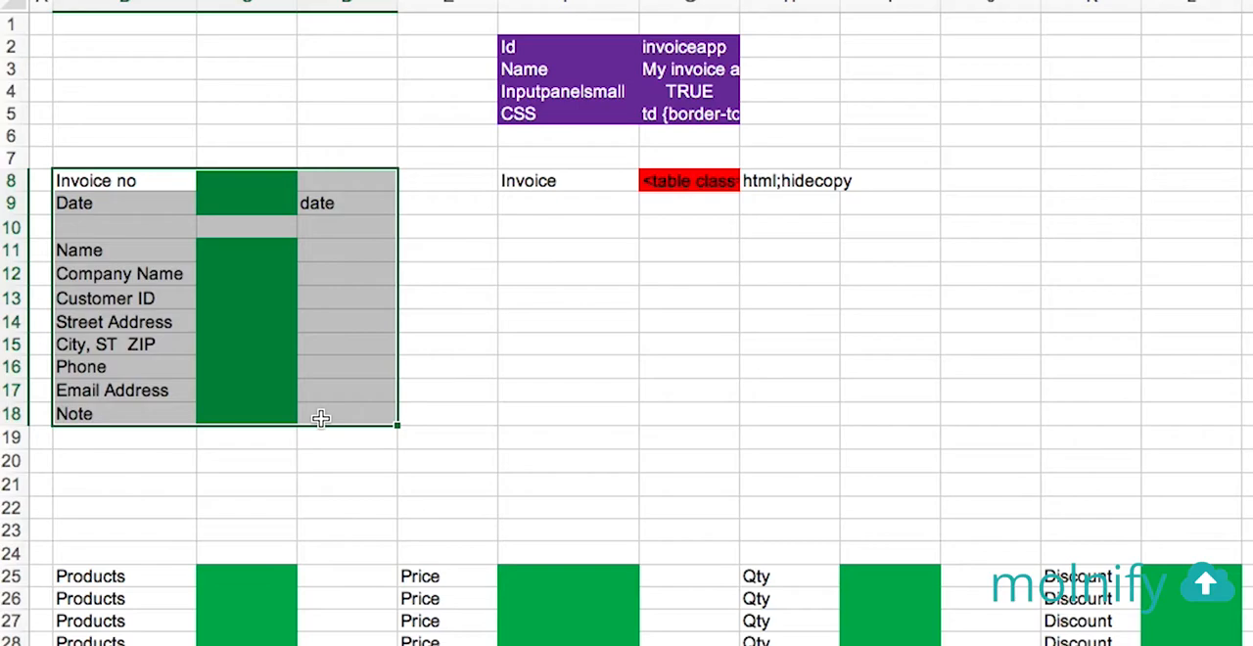
pyautogui.click(335, 181)
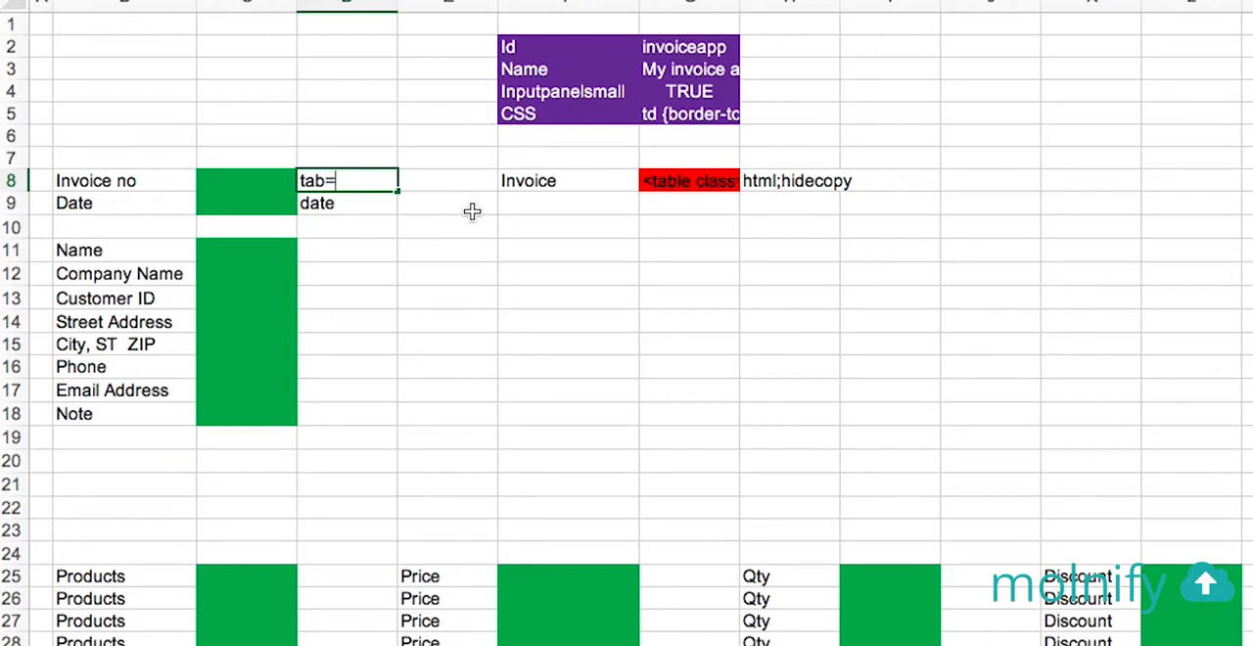
pyautogui.write('ustomer')
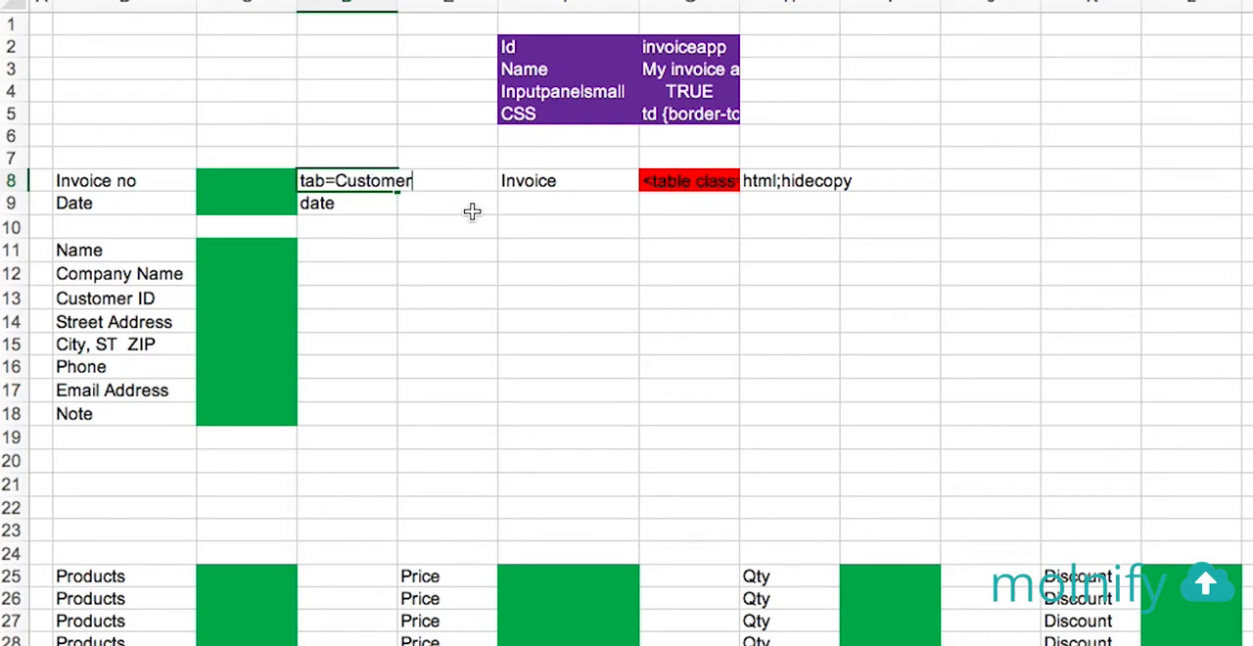
pyautogui.write(' info')
pyautogui.press('Return')
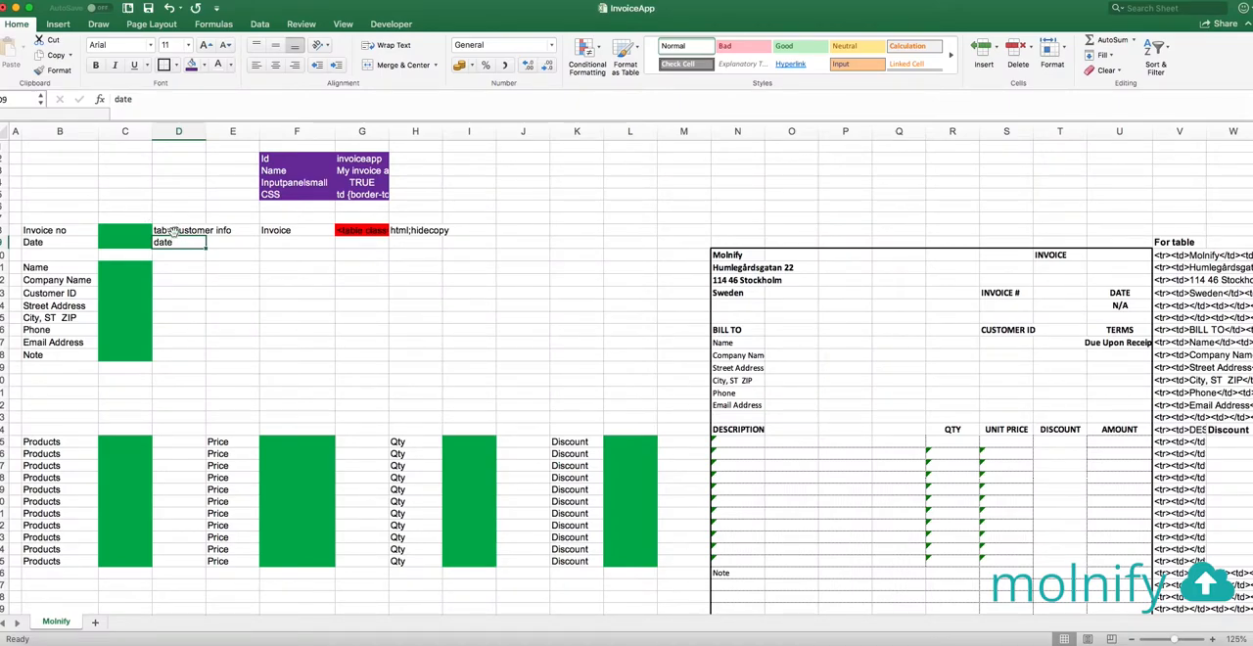
# Enter tab=Products in D25 beside the first Products input
pyautogui.click(172, 441)
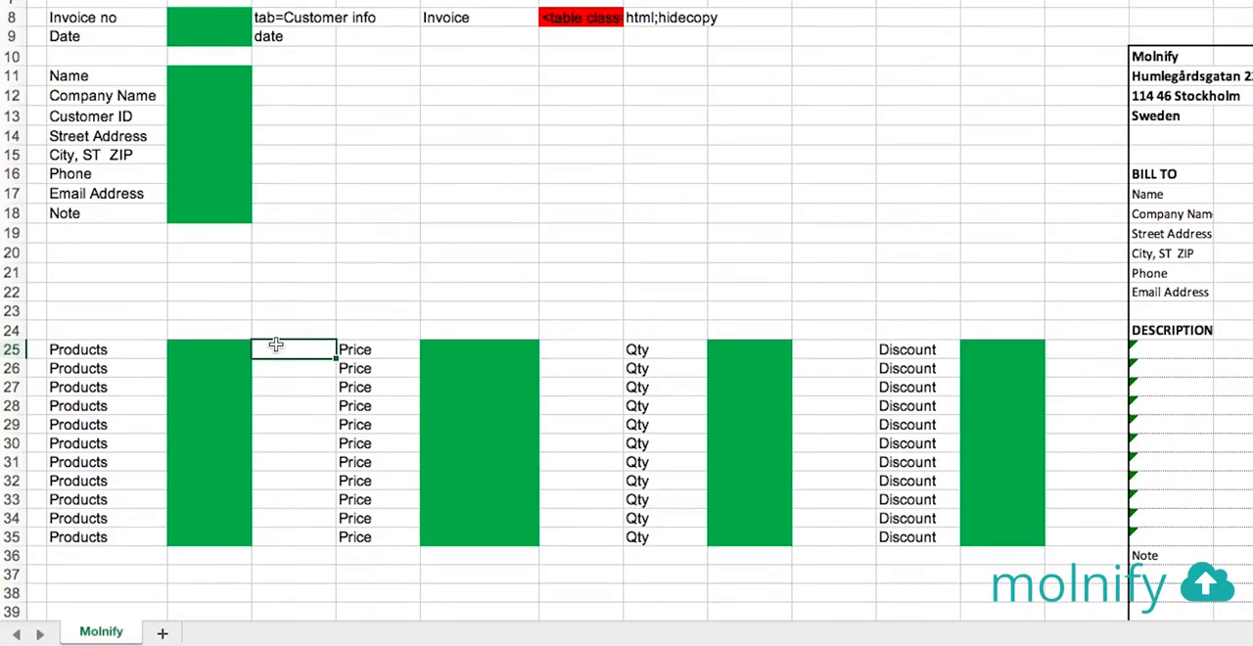
pyautogui.moveTo(103, 348); pyautogui.dragTo(993, 540)
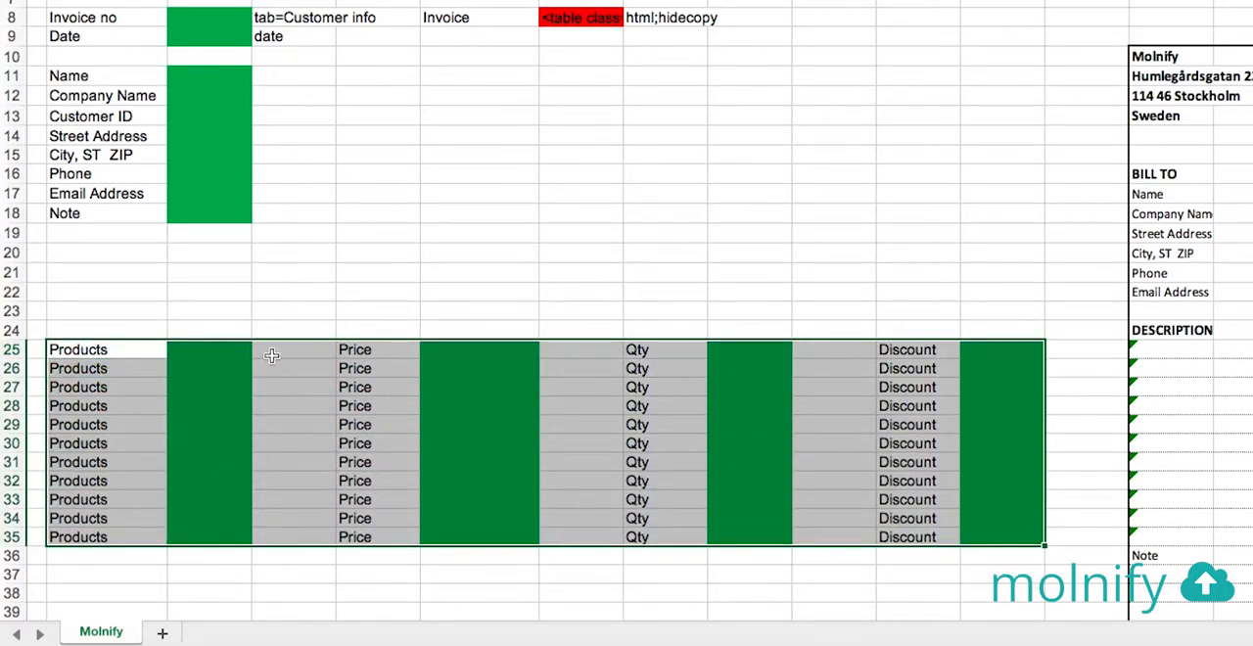
pyautogui.click(105, 352)
pyautogui.moveTo(105, 352); pyautogui.dragTo(995, 533)
pyautogui.click(301, 351)
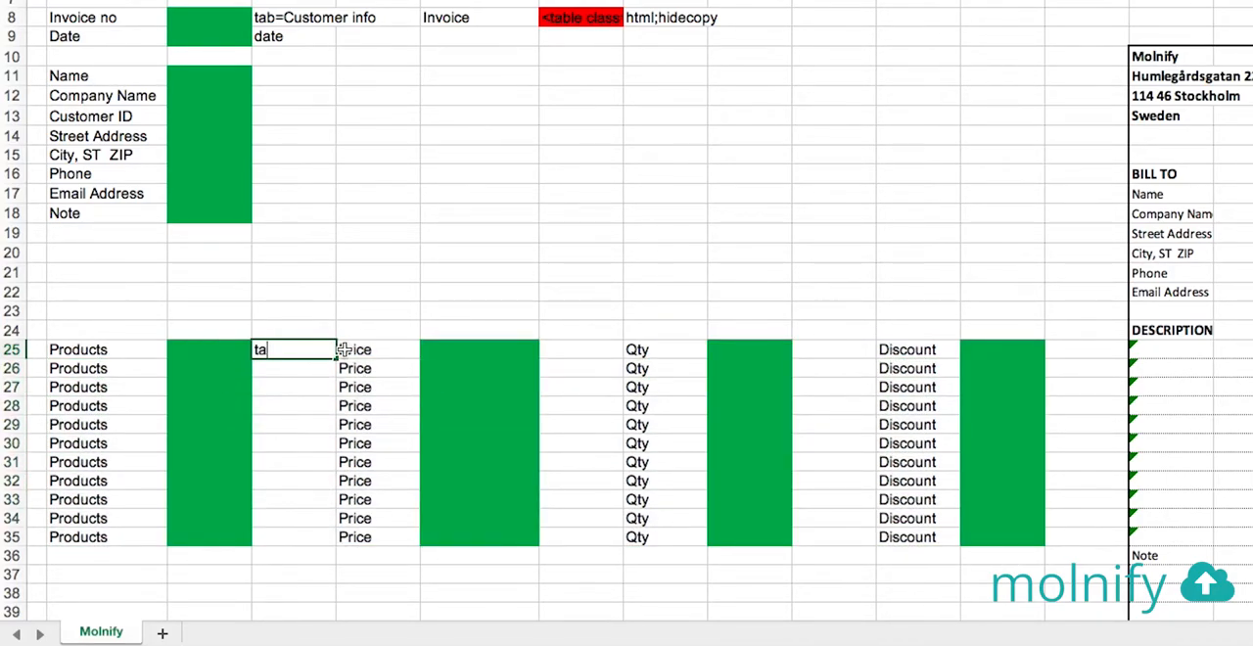
pyautogui.write('tab=Products')
pyautogui.press('Return')
pyautogui.click(504, 188)
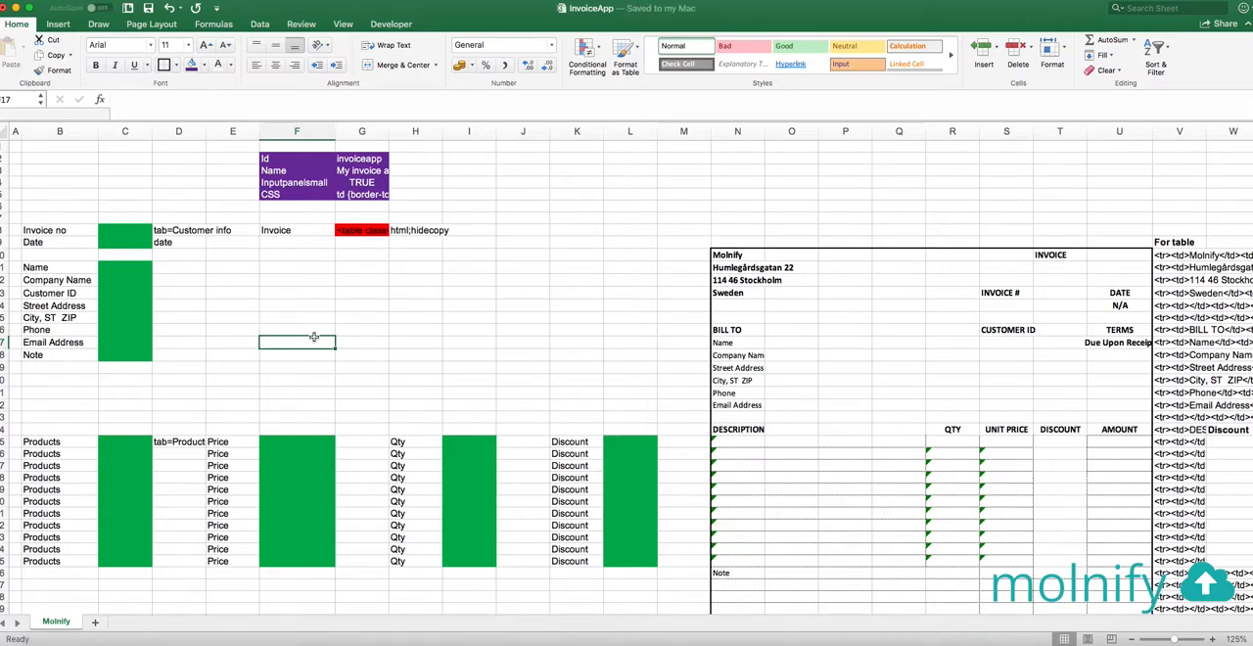
# Switch to the browser, return to the Molnify upload page and upload InvoiceApp.xlsx from the My Molnify app folder
pyautogui.press('super+Tab')
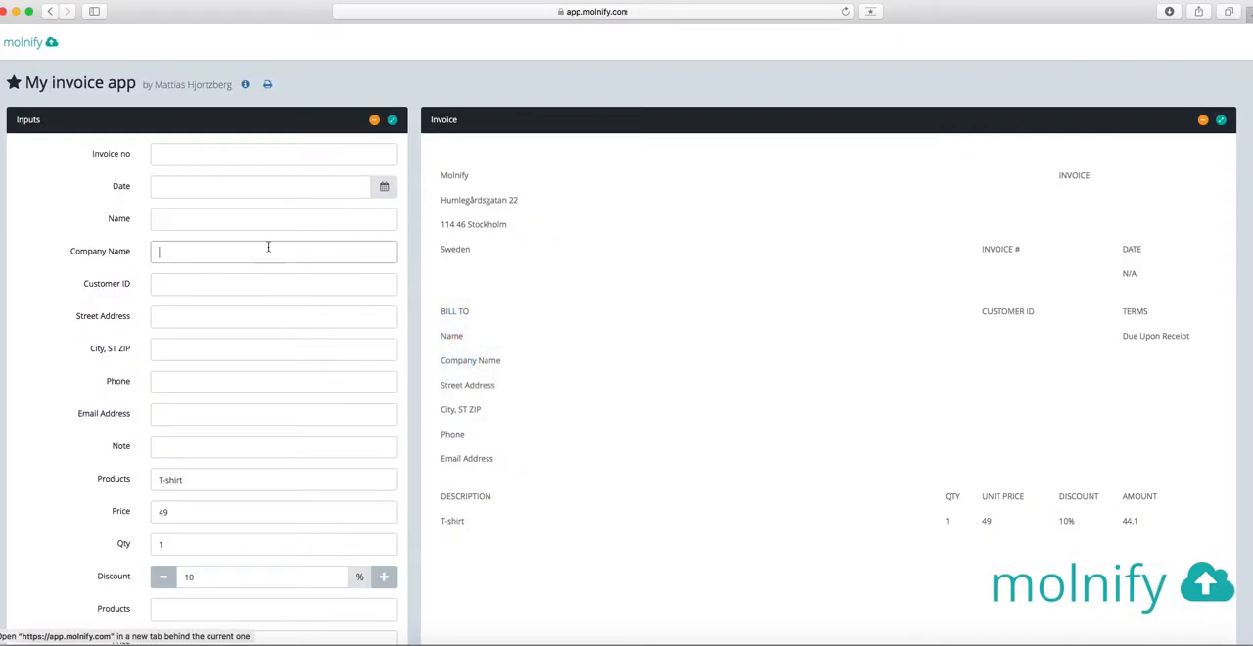
pyautogui.click(50, 10)
pyautogui.press('super+Tab')
pyautogui.press('super+Tab')
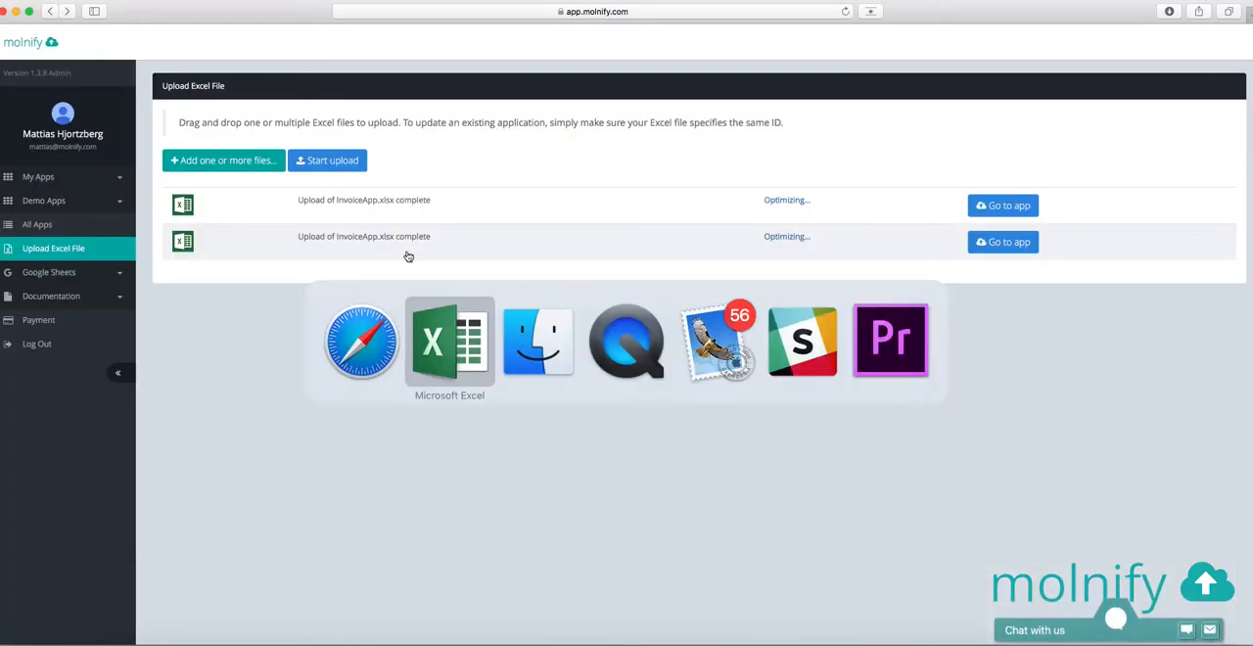
pyautogui.moveTo(823, 392); pyautogui.dragTo(533, 391)
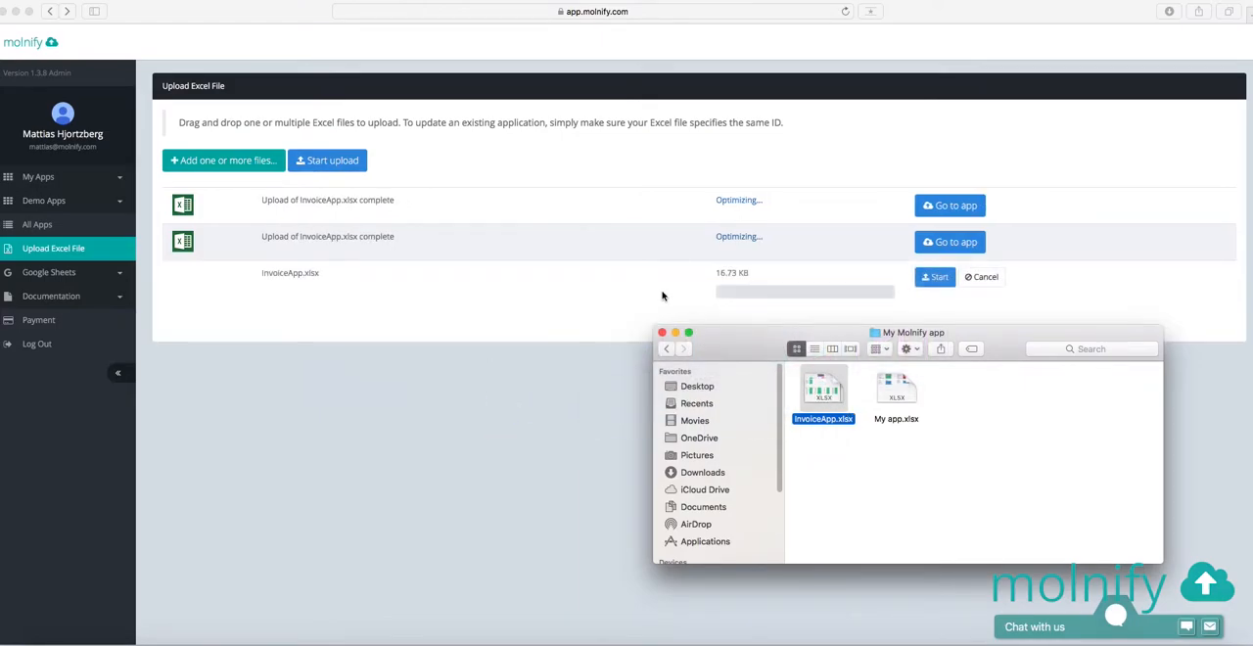
pyautogui.click(523, 298)
pyautogui.click(934, 277)
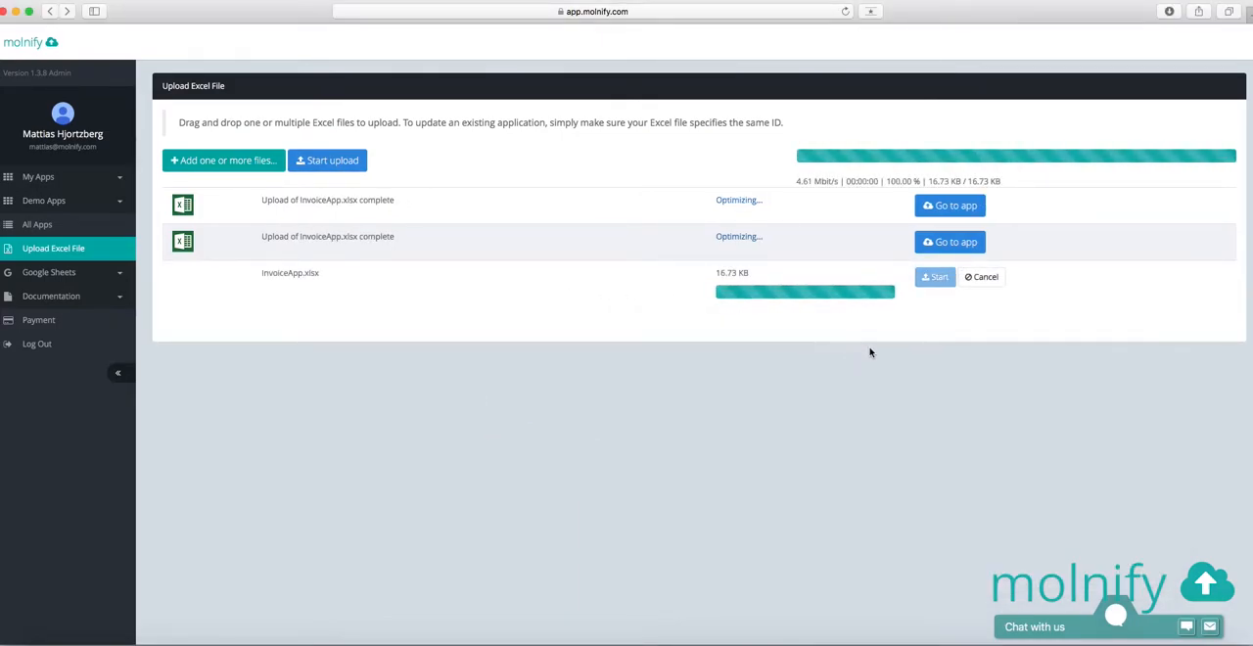
# Open the newly uploaded invoice app and check the inputs grouped under Products and Customer info
pyautogui.click(1024, 282)
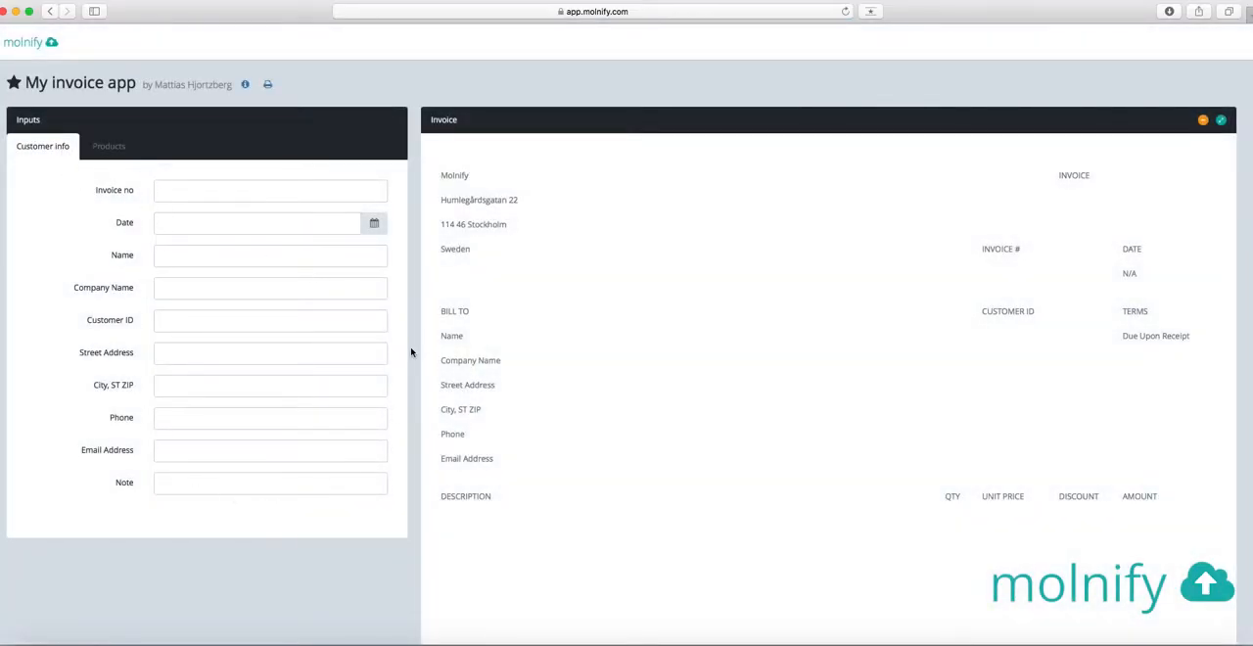
pyautogui.click(108, 147)
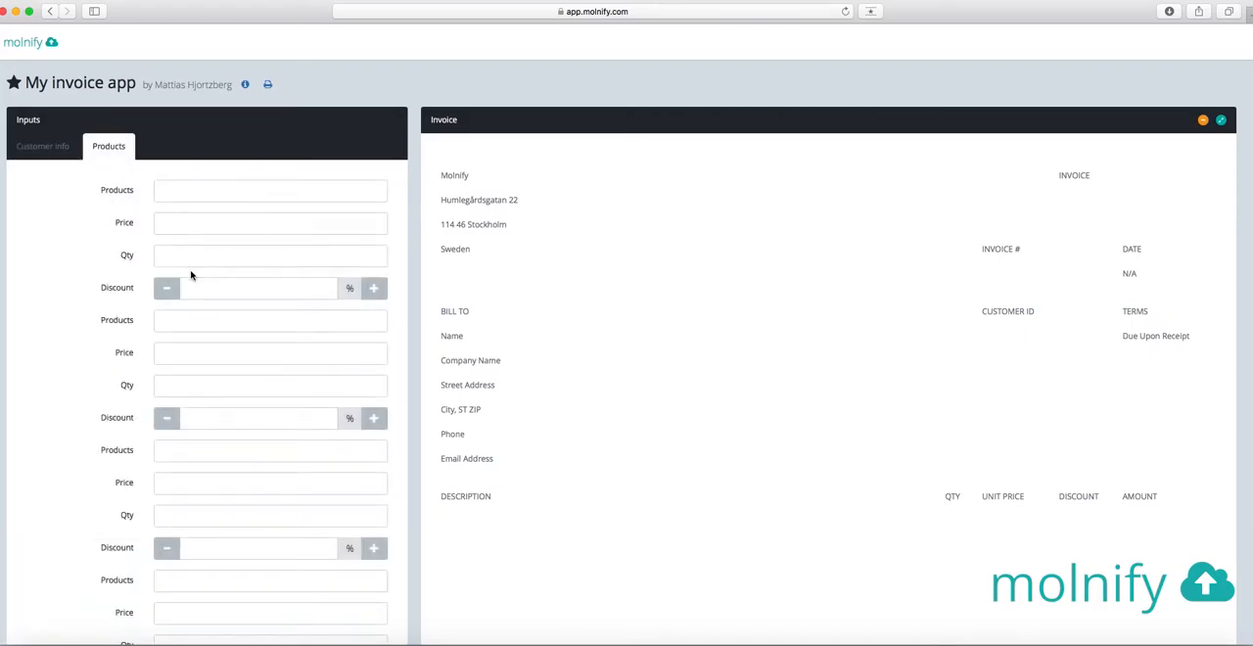
pyautogui.click(40, 155)
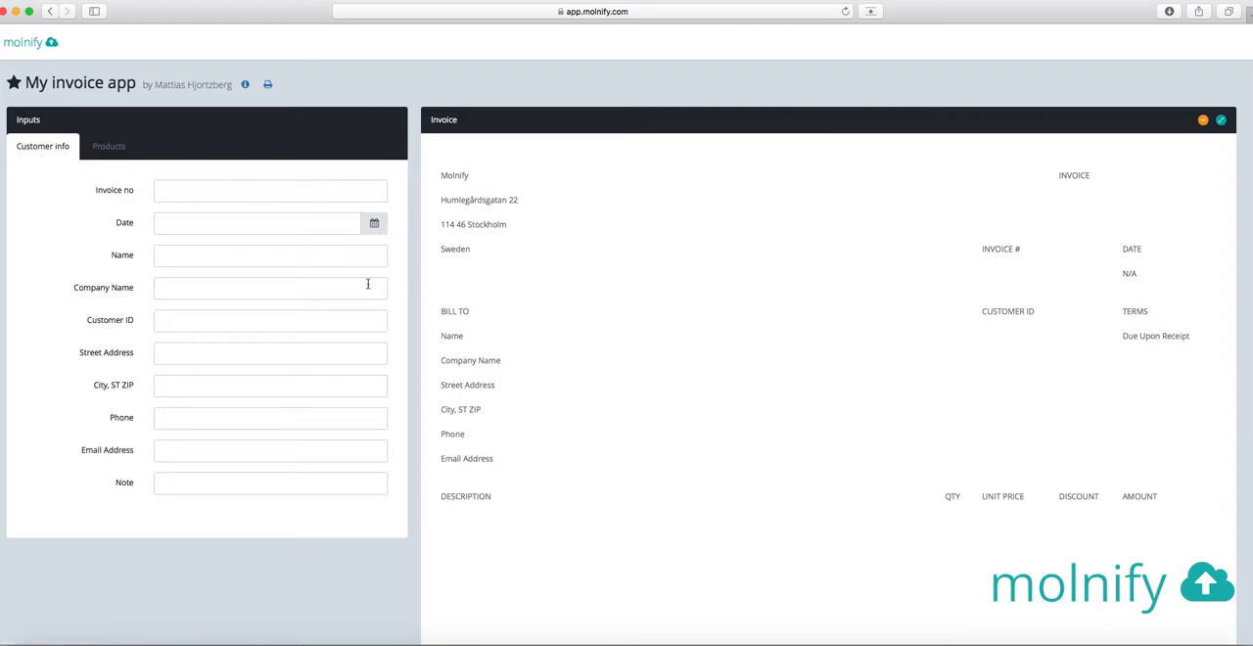
# Switch to the Excel workbook and append ;dividername=Invoice info and date to the tab setting in D8
pyautogui.press('super+Tab')
pyautogui.press('super+Tab')
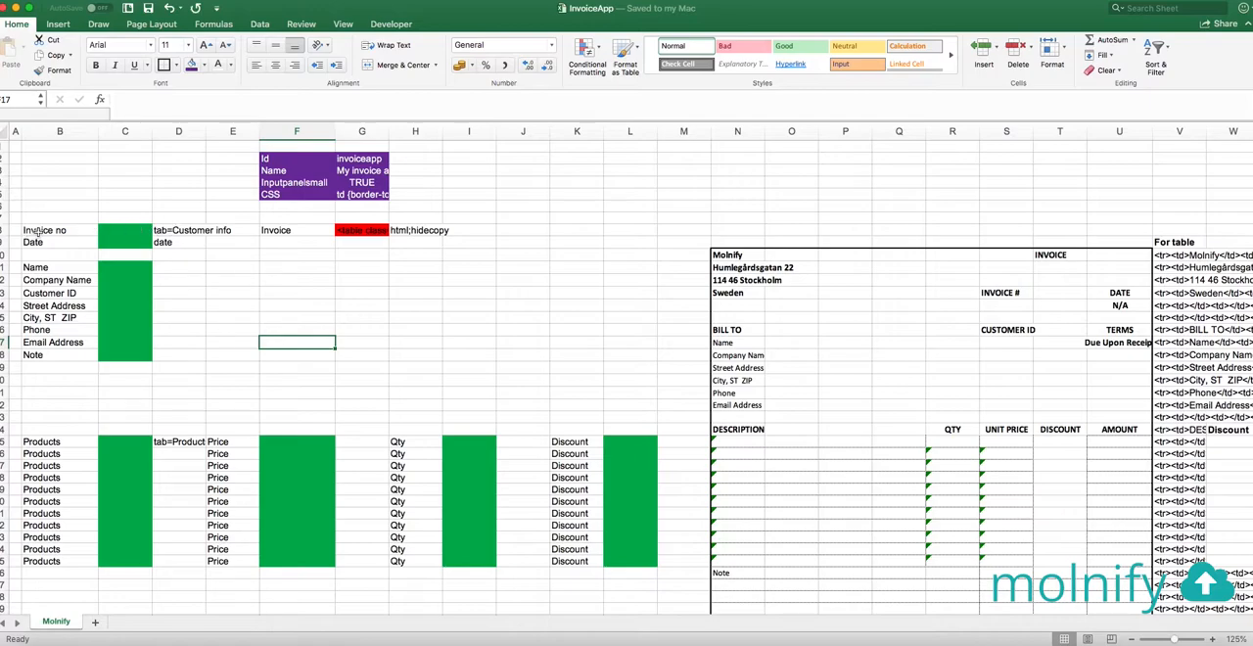
pyautogui.click(166, 230)
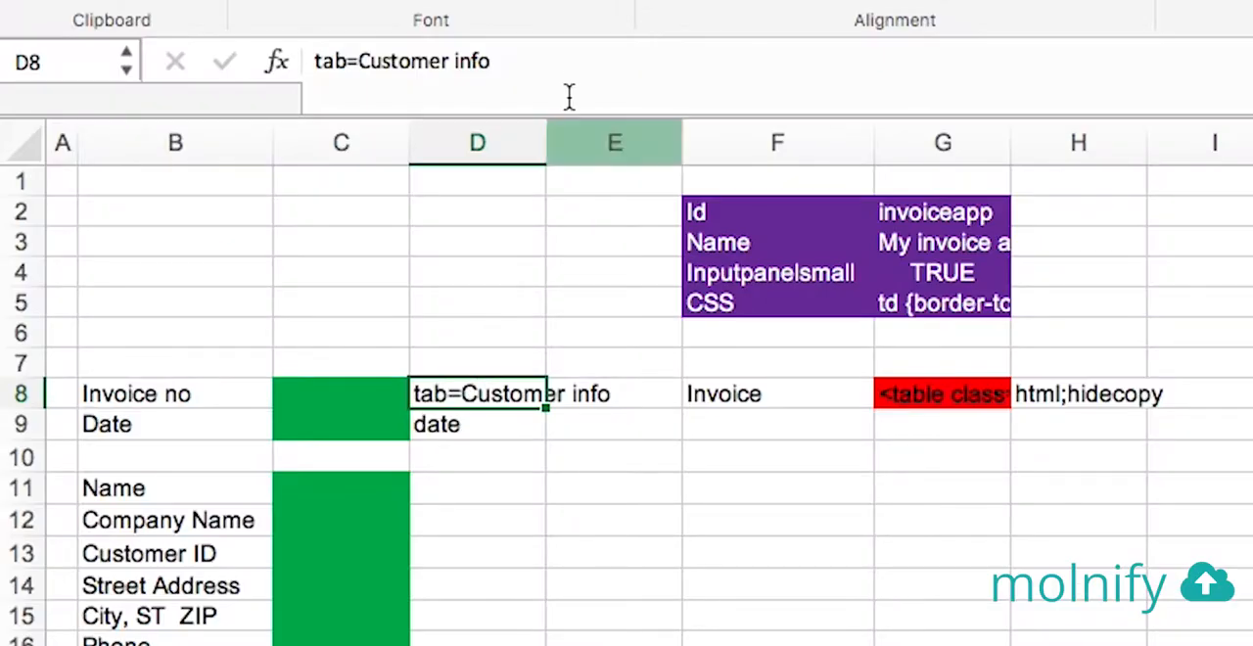
pyautogui.click(555, 62)
pyautogui.write(';')
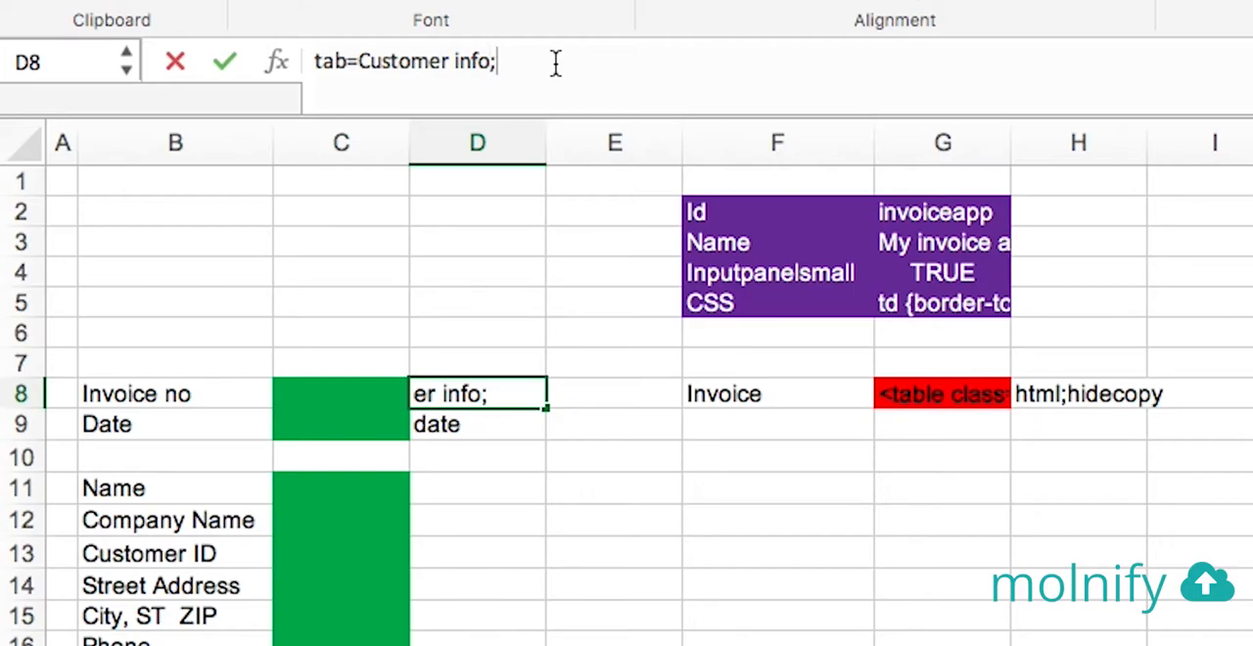
pyautogui.write('divider')
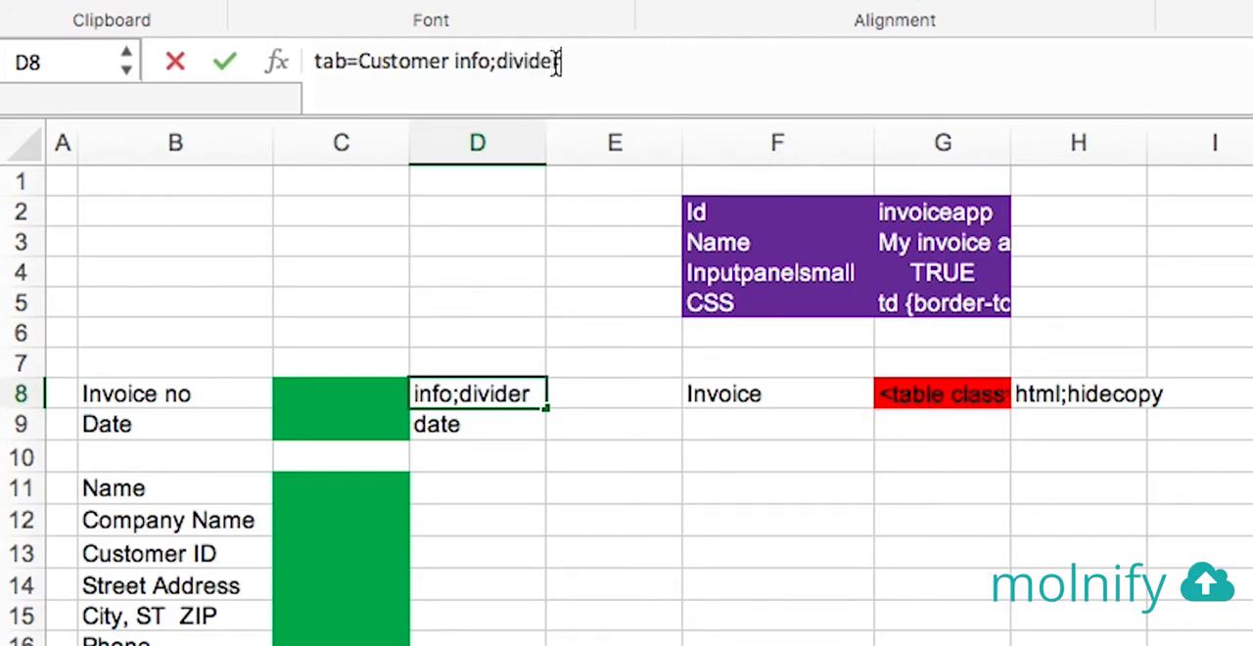
pyautogui.write('name')
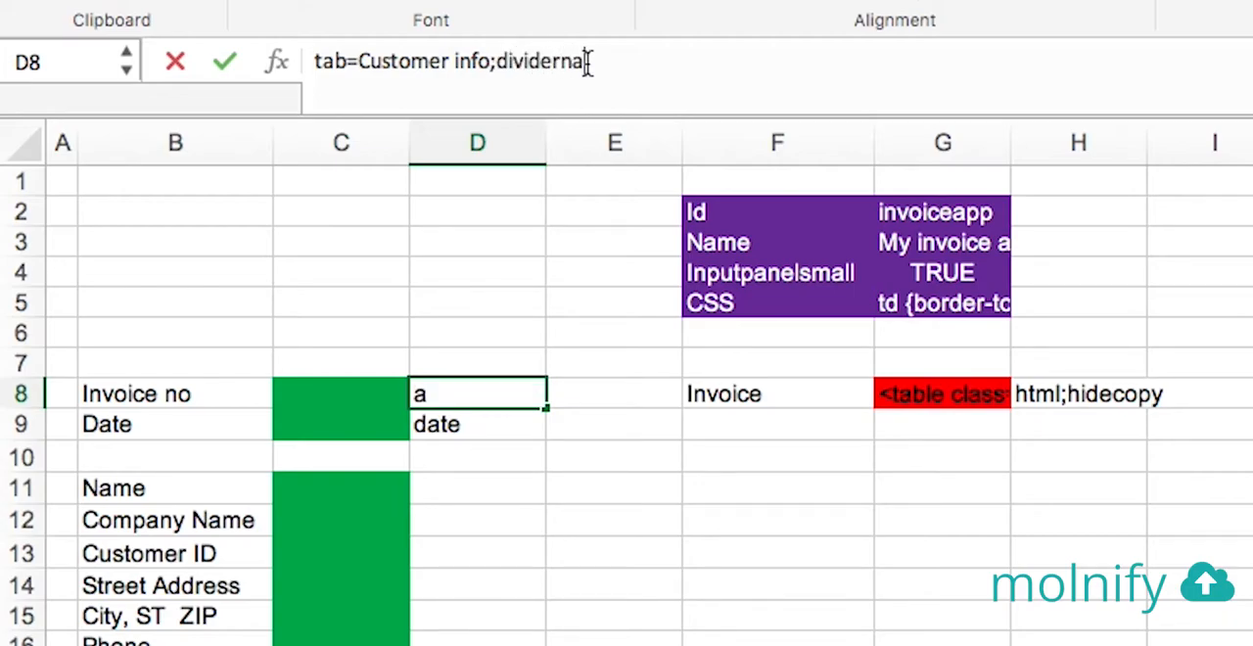
pyautogui.write('=')
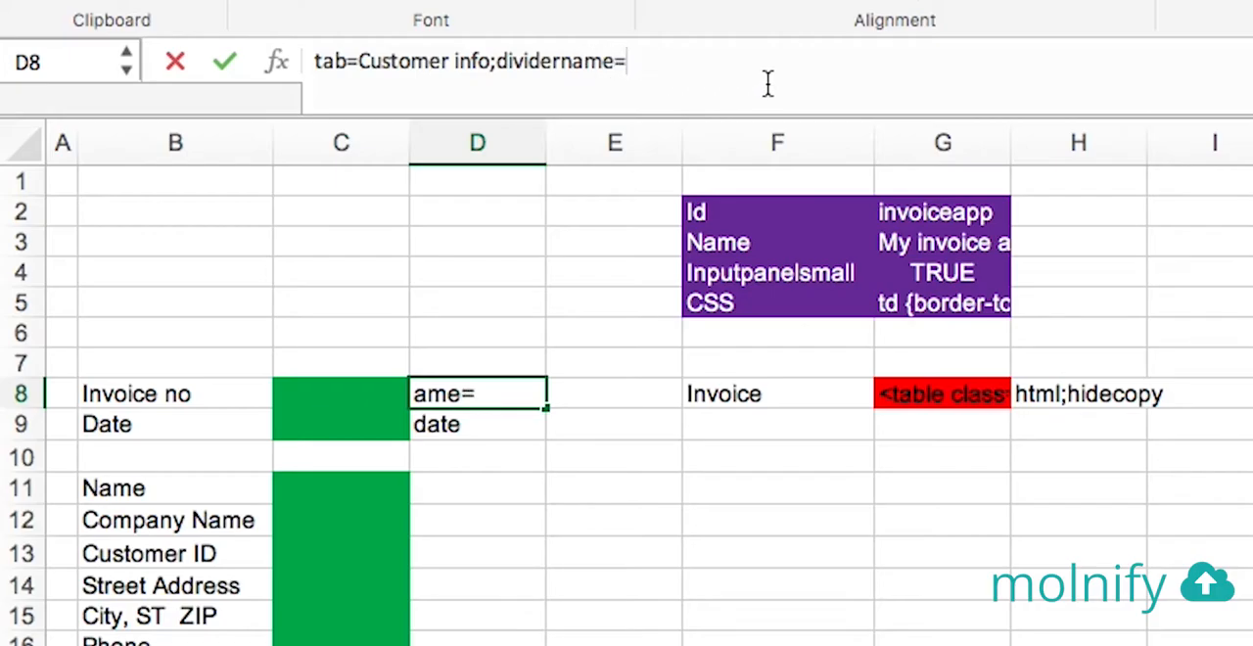
pyautogui.write('Invoice info')
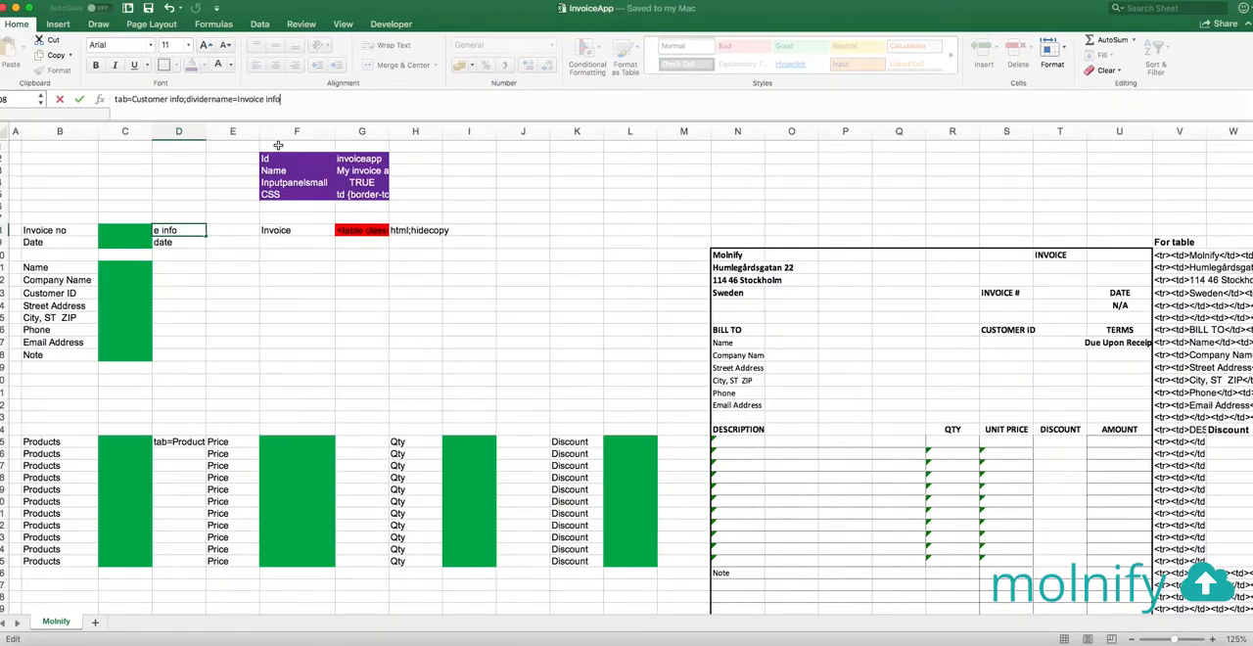
pyautogui.write(' and dat')
pyautogui.press('Return')
# Enter dividername=Customer information in D11 beside the Name input
pyautogui.press('Down')
pyautogui.press('Down')
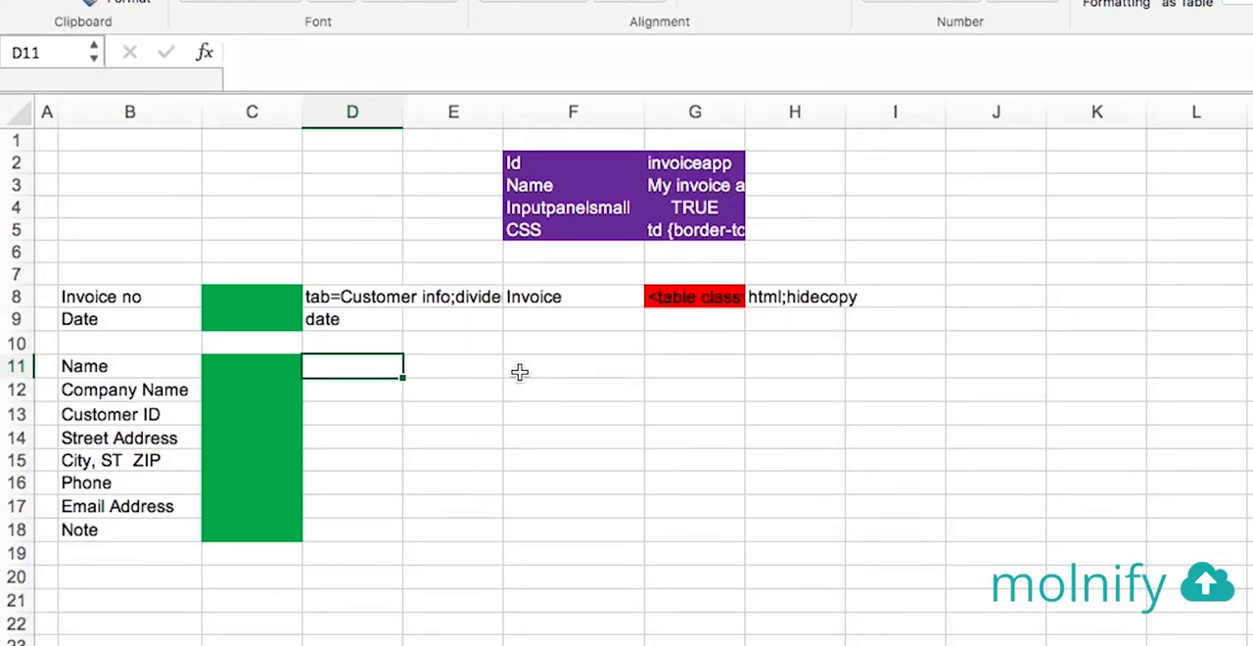
pyautogui.write('dividername')
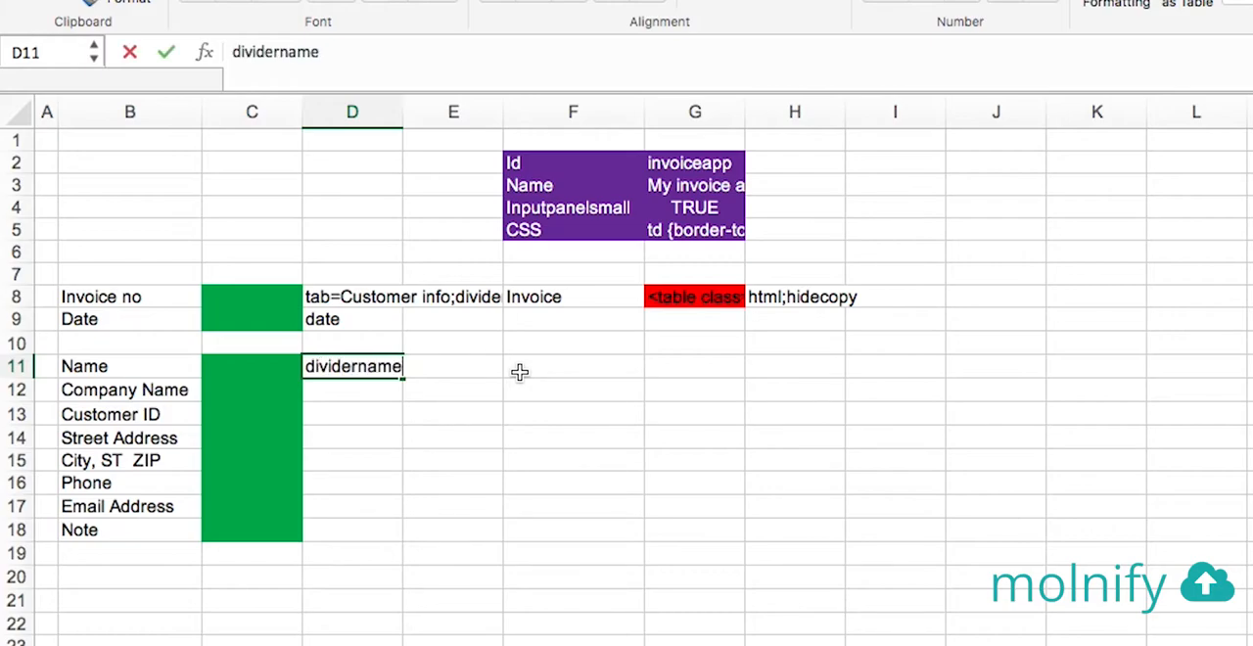
pyautogui.write('=Cust')
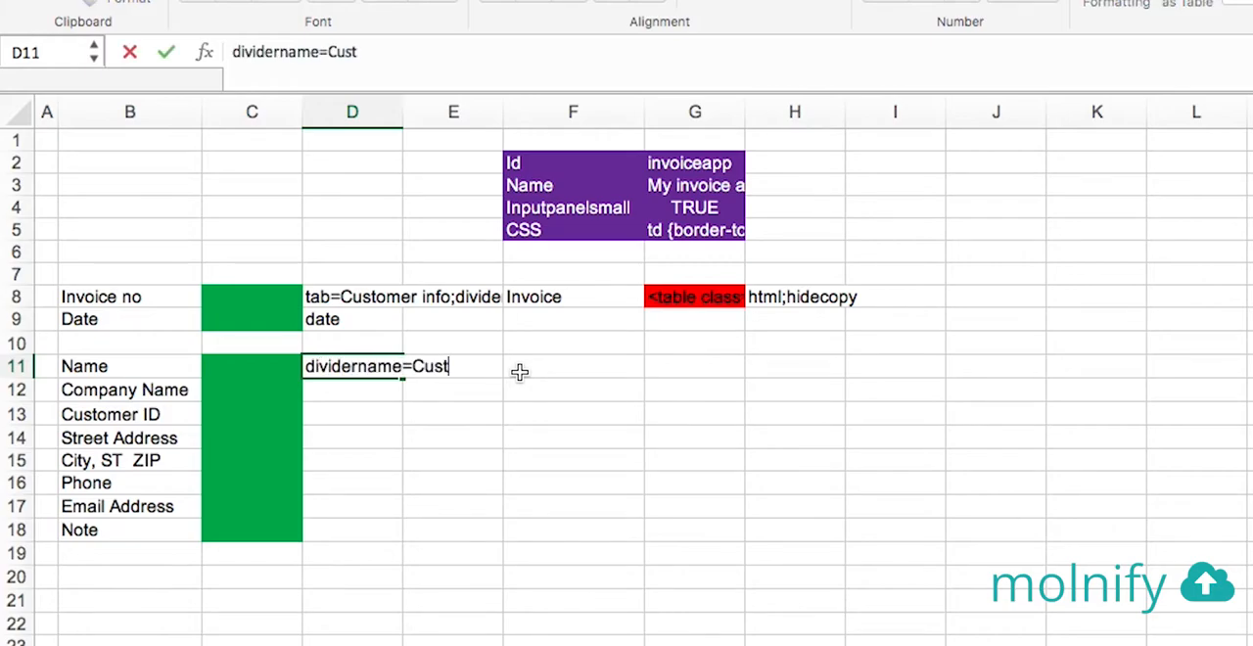
pyautogui.write('omer information')
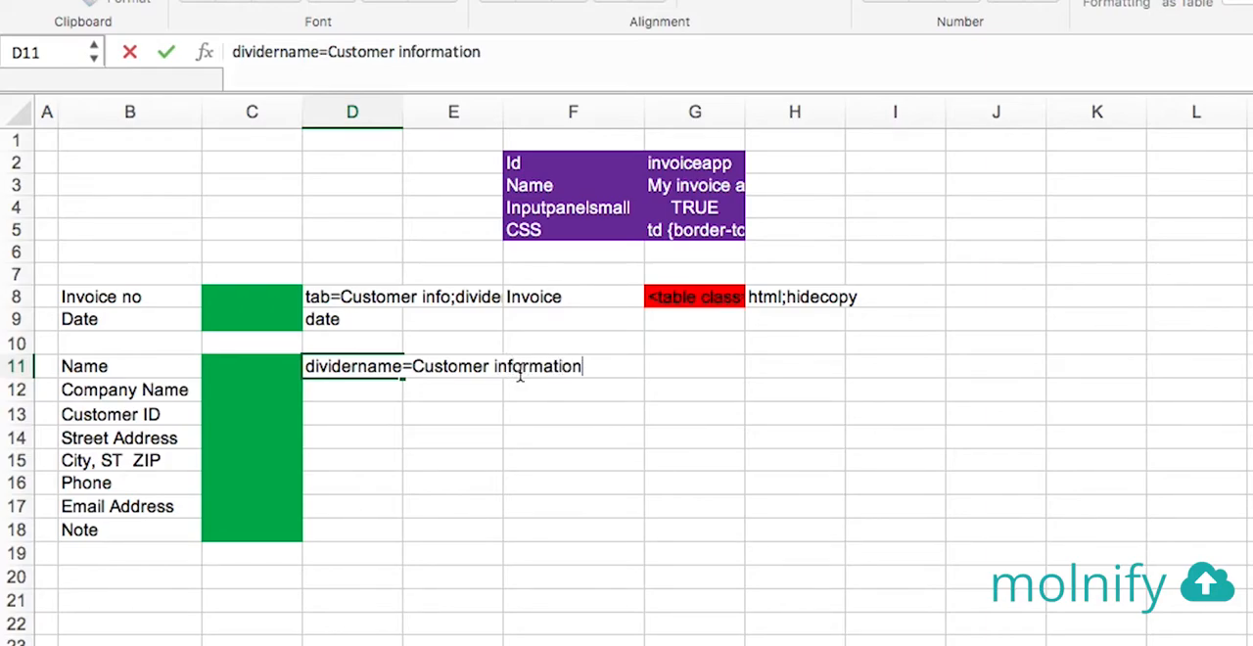
pyautogui.press('Return')
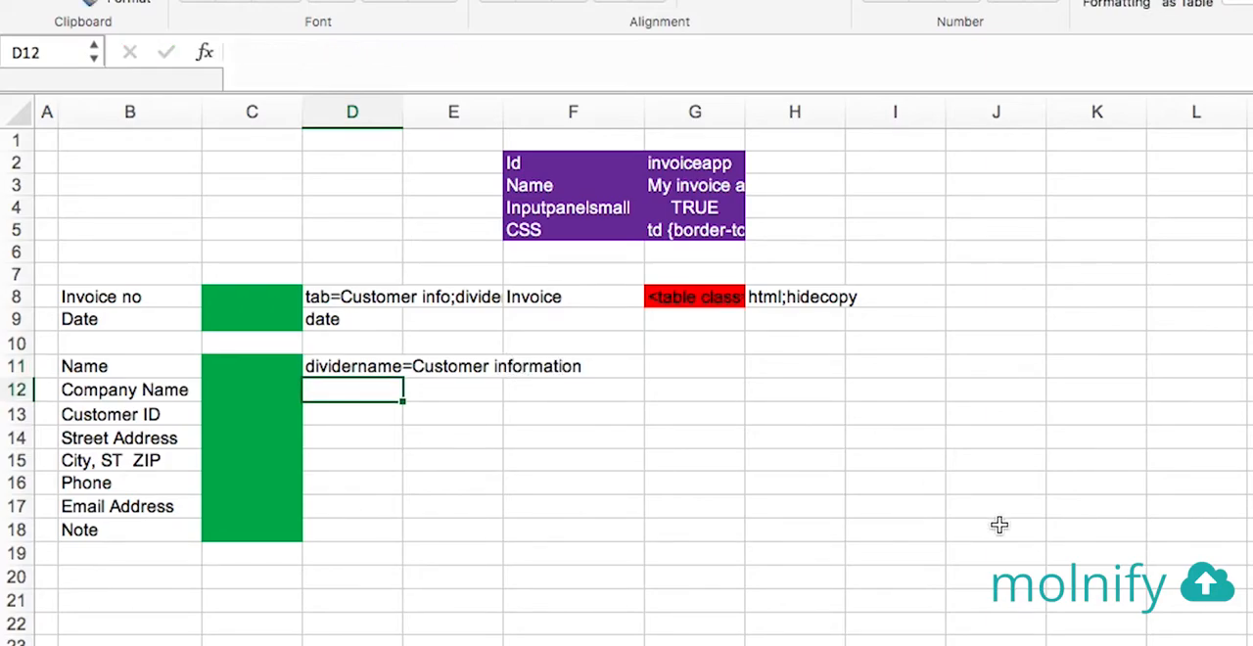
# Switch to the Molnify upload page in the browser and upload InvoiceApp.xlsx with its divider settings
pyautogui.press('super+Tab')
pyautogui.moveTo(819, 382); pyautogui.dragTo(481, 414)
pyautogui.click(938, 315)
pyautogui.click(938, 315)
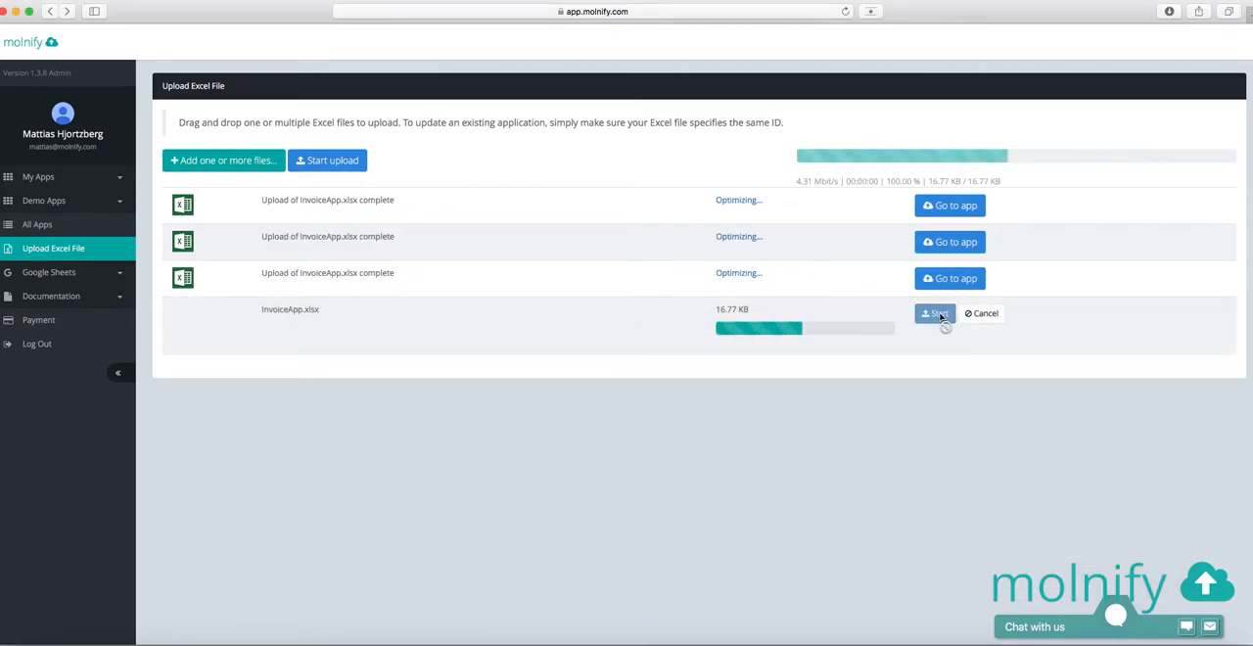
# Open the updated app and examine the Invoice info and date and Customer information dividers, plus the Products inputs
pyautogui.click(1003, 315)
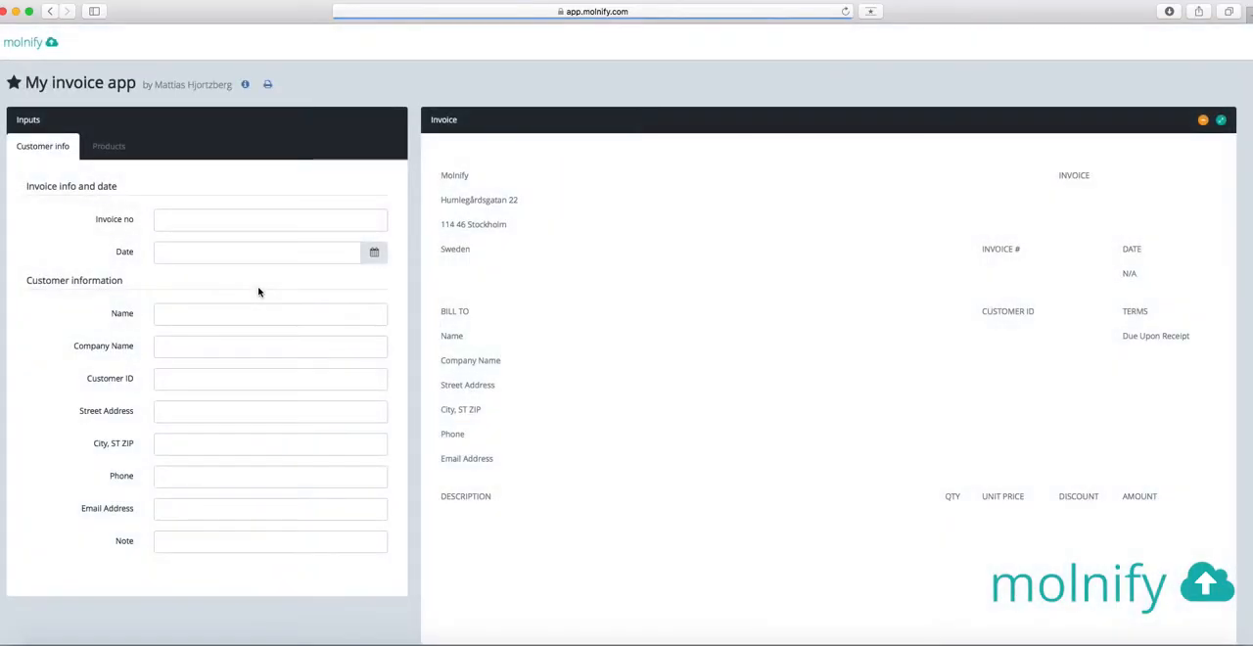
pyautogui.moveTo(26, 186); pyautogui.dragTo(147, 191)
pyautogui.click(148, 192)
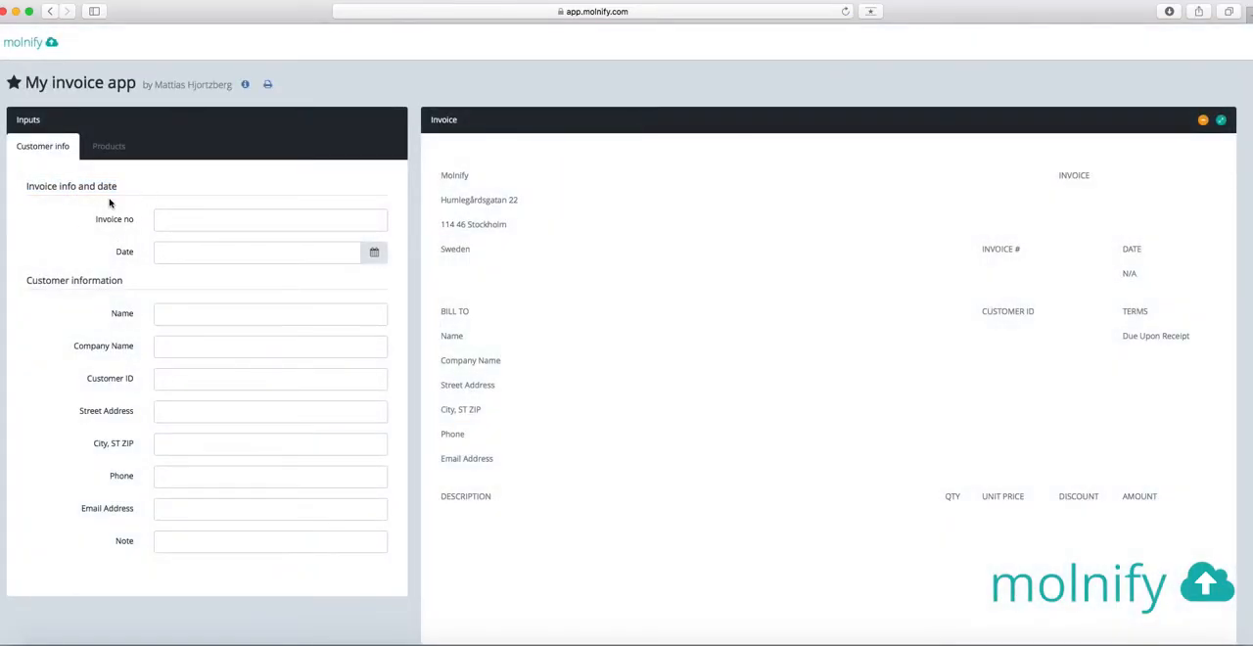
pyautogui.moveTo(27, 186); pyautogui.dragTo(140, 185)
pyautogui.click(123, 207)
pyautogui.moveTo(34, 281); pyautogui.dragTo(140, 282)
pyautogui.click(136, 299)
pyautogui.click(111, 148)
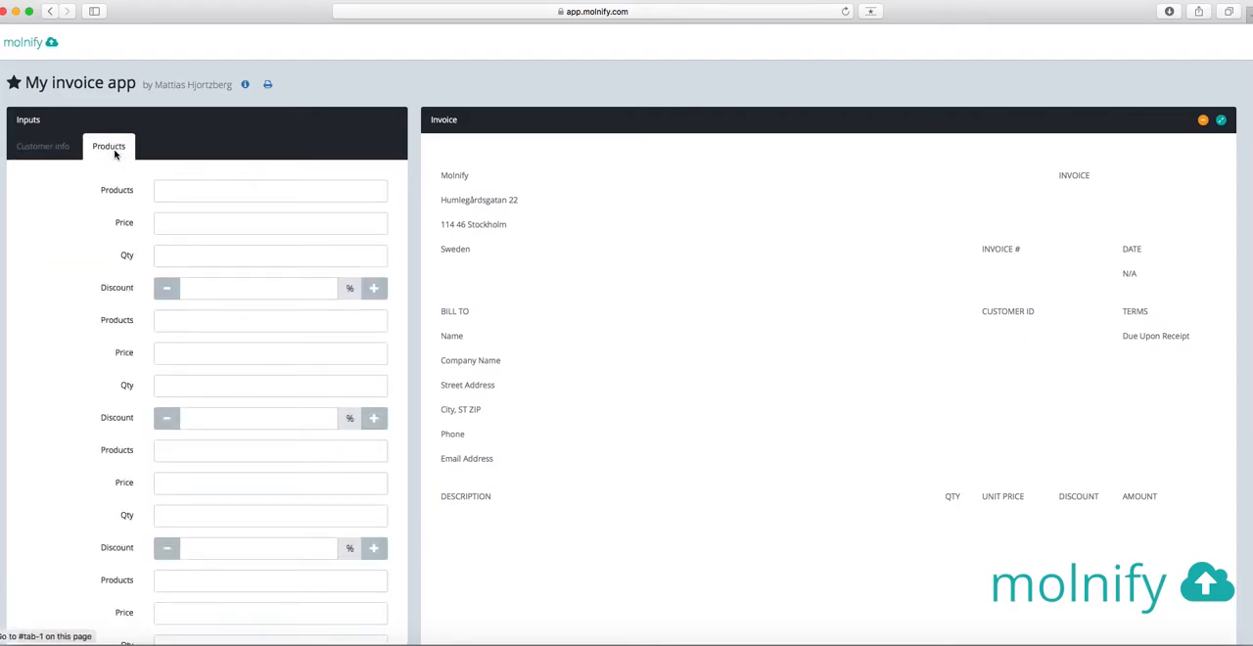
pyautogui.click(57, 146)
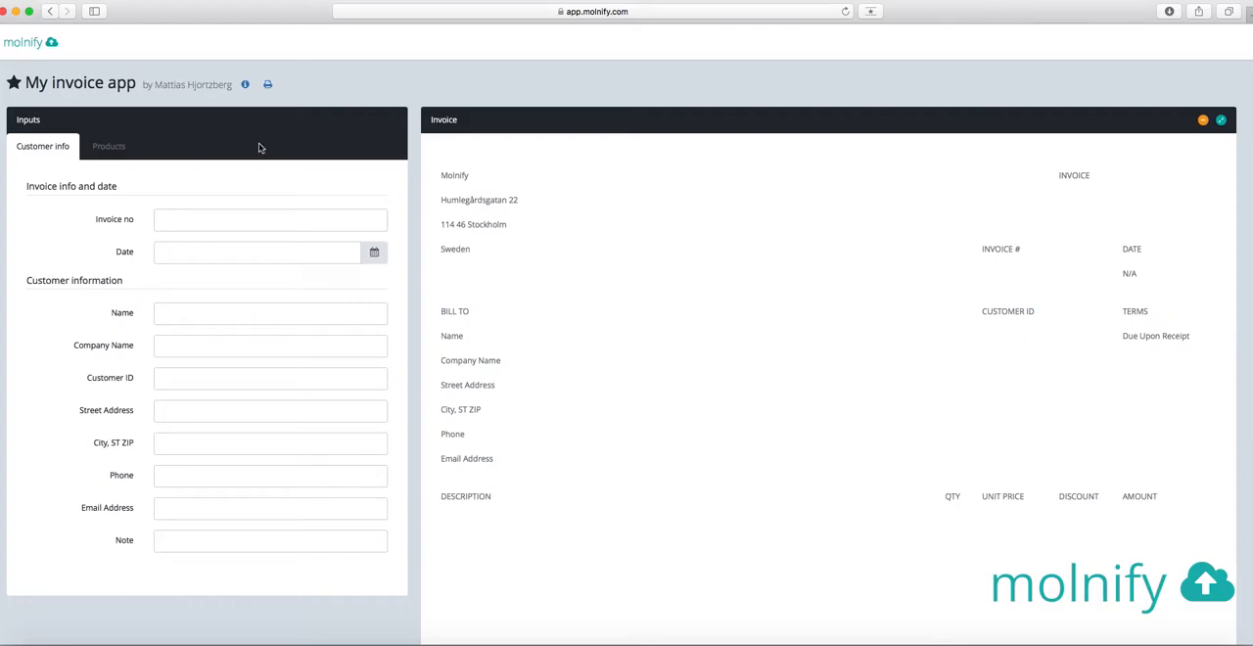
# Switch to the Excel workbook and add an Enabledforsave setting in F6 with the value TRUE in G6
pyautogui.press('super+Tab')
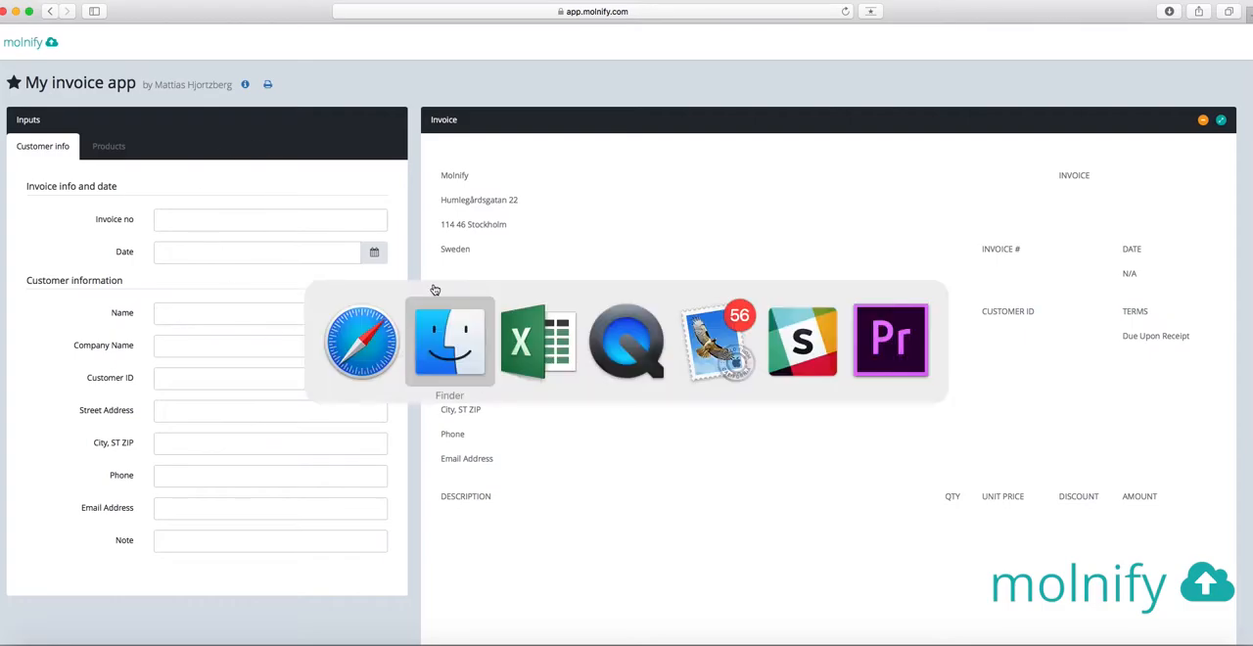
pyautogui.press('super+Tab')
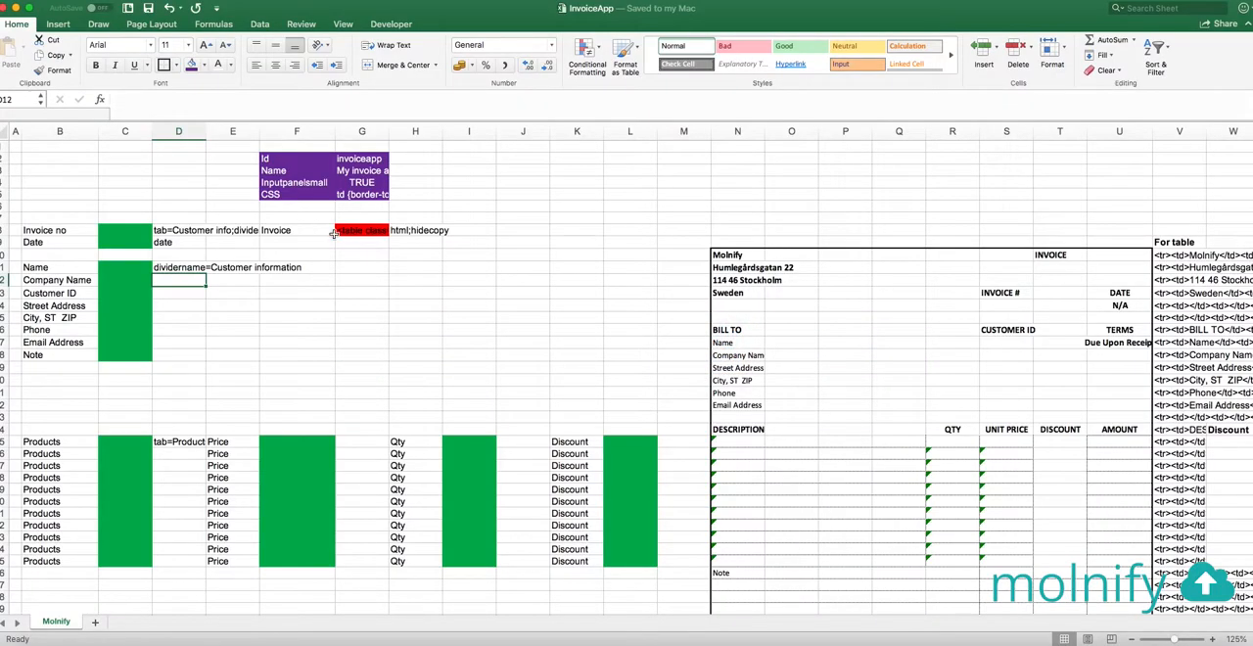
pyautogui.click(303, 207)
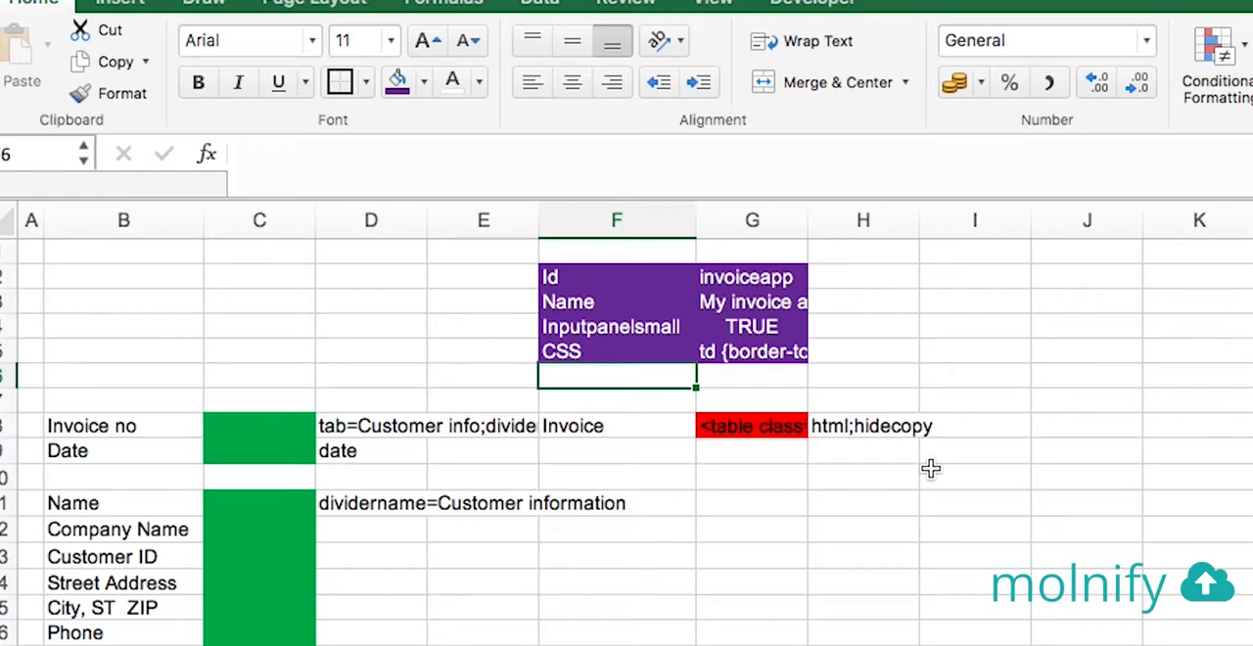
pyautogui.write('Enabled')
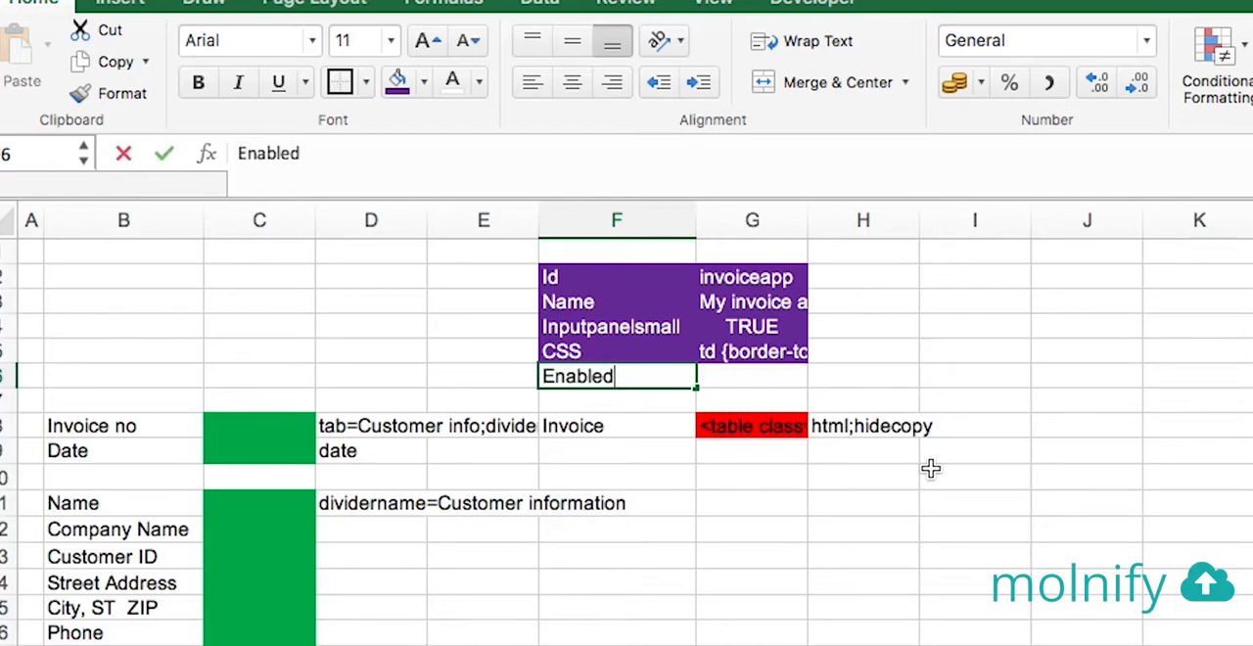
pyautogui.write('forsave')
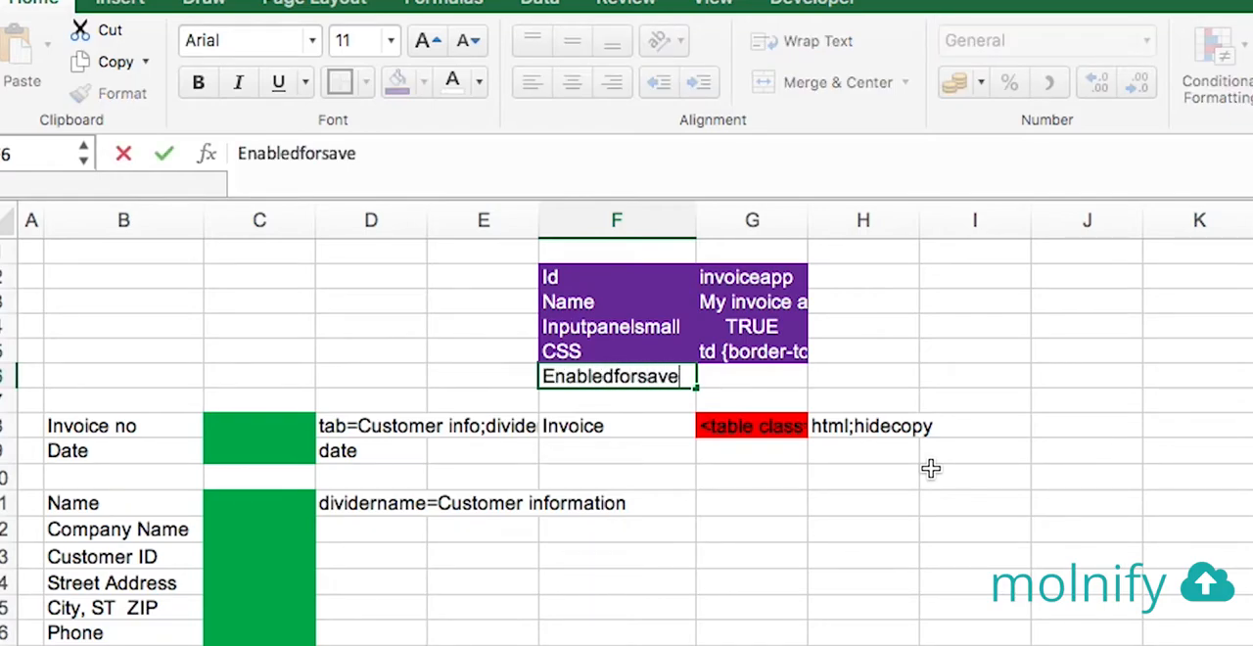
pyautogui.press('Tab')
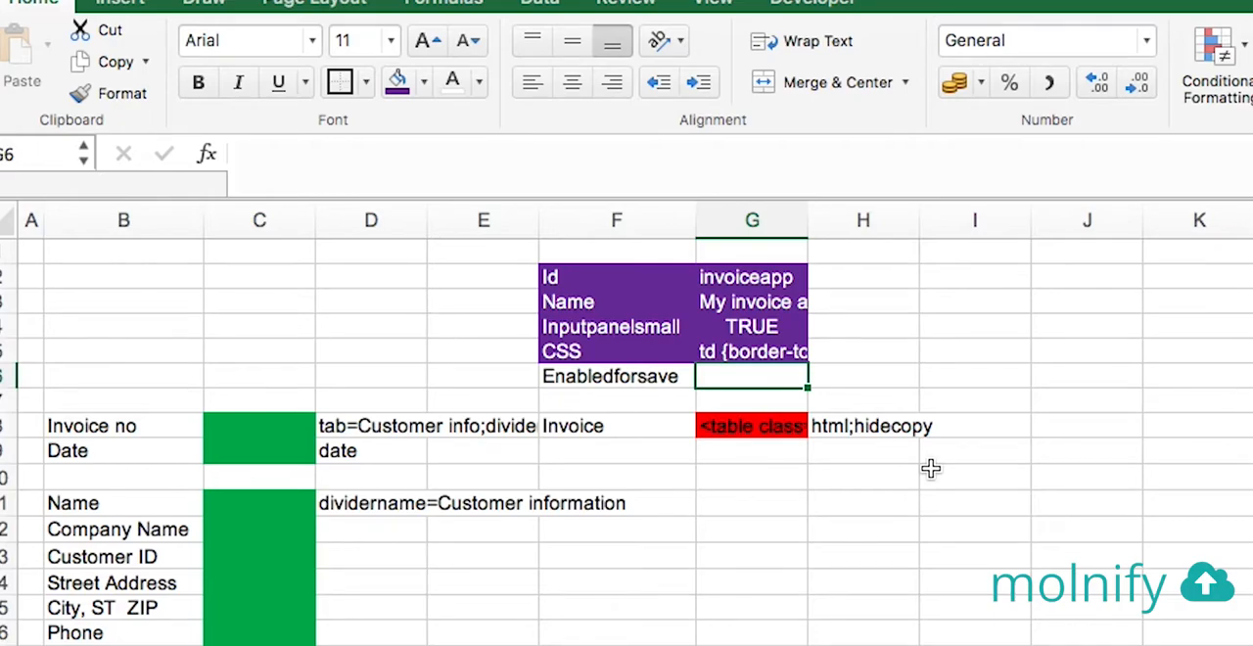
pyautogui.write('TRUE')
pyautogui.press('Return')
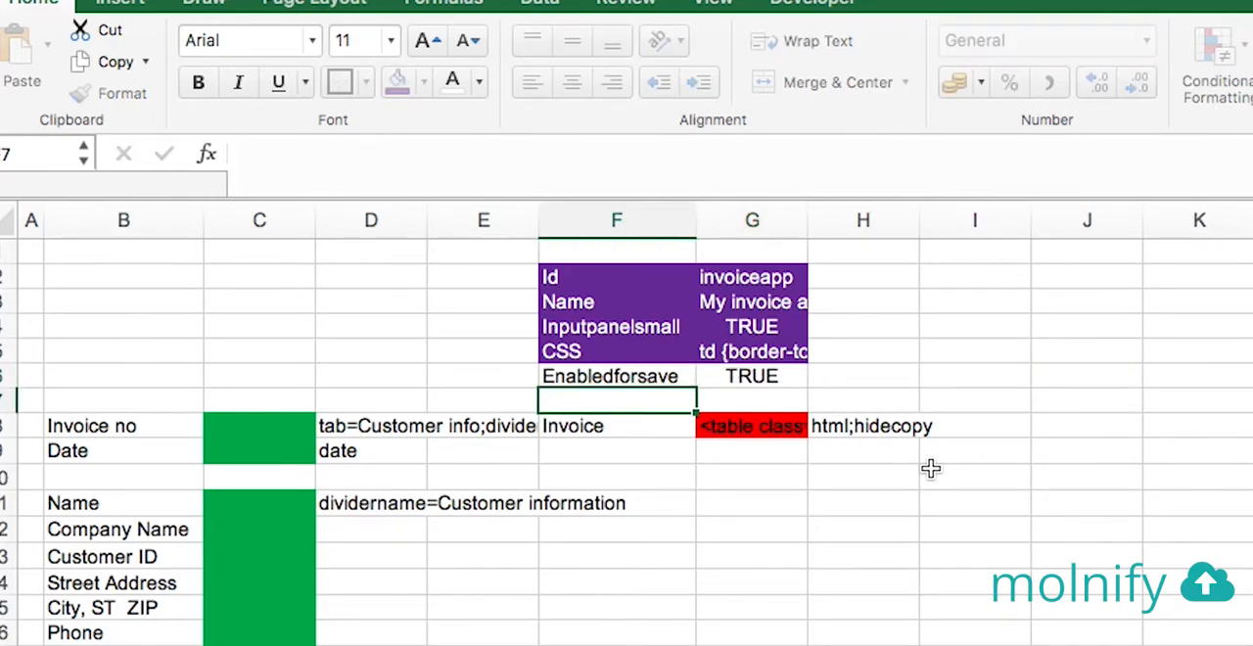
# Copy the purple formatting of the CSS setting cell onto the Enabledforsave row, F6:G6
pyautogui.press('Up')
pyautogui.press('Up')
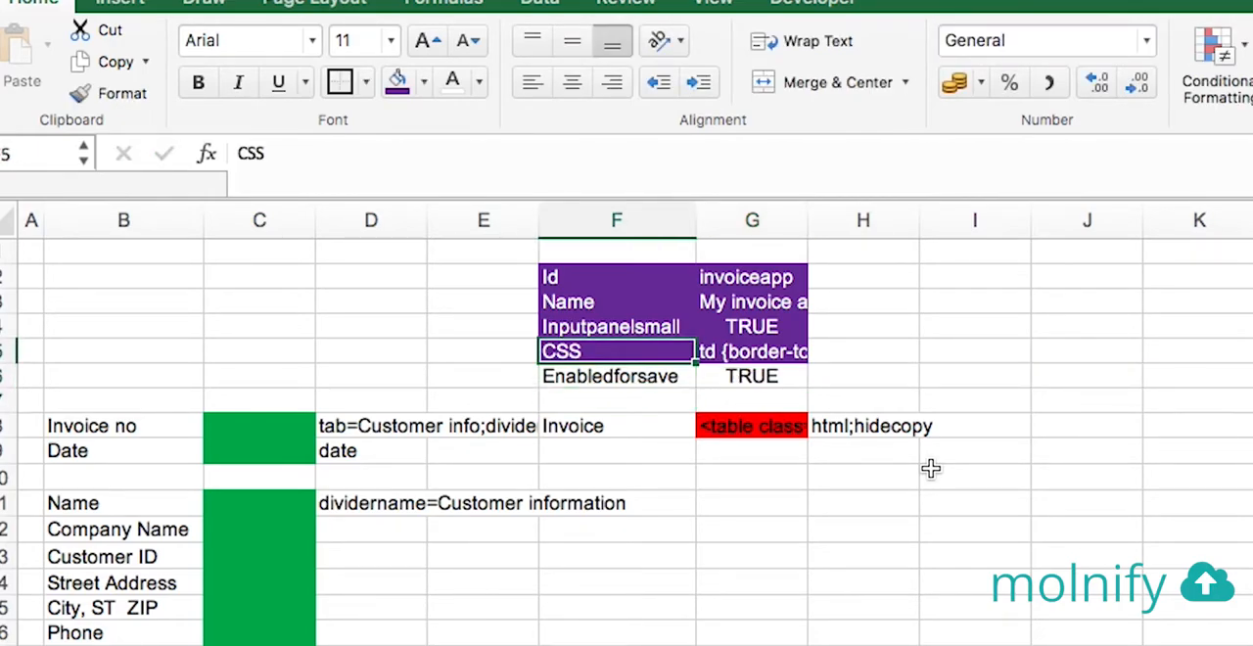
pyautogui.click(98, 92)
pyautogui.moveTo(648, 376)
pyautogui.mouseDown()
pyautogui.moveTo(696, 403)
pyautogui.moveTo(744, 389)
pyautogui.mouseUp()
pyautogui.click(943, 380)
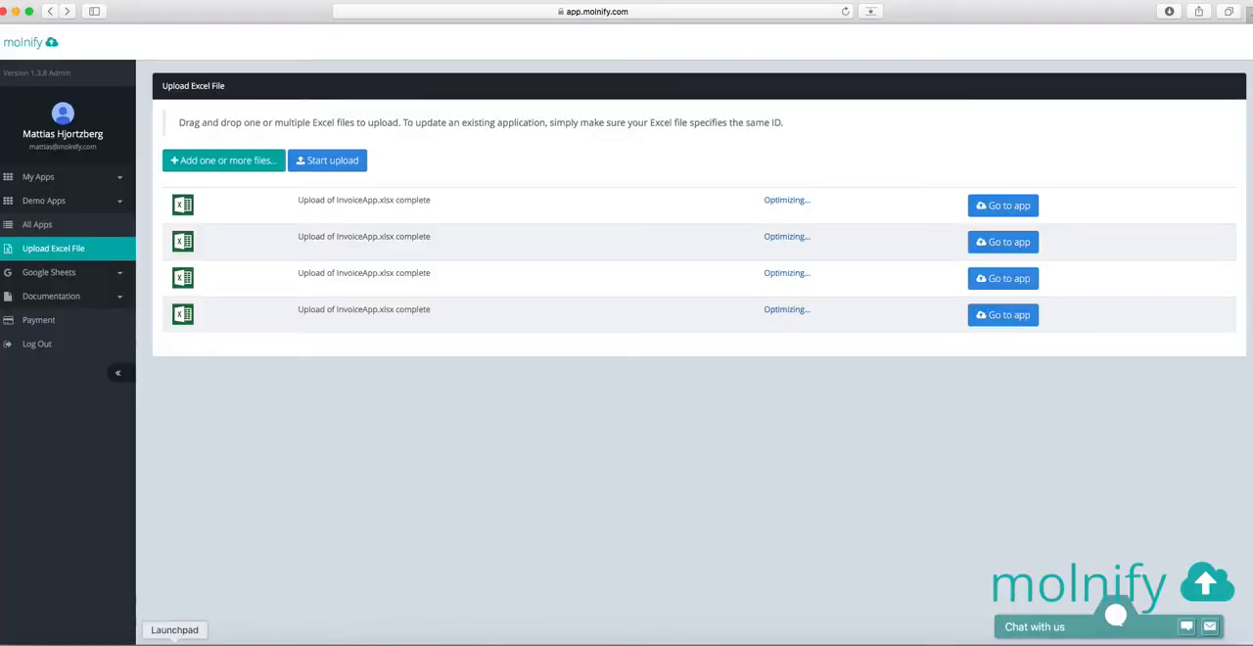
# Upload InvoiceApp.xlsx with the save setting to Molnify in the browser and open the updated app
pyautogui.click(48, 638)
pyautogui.moveTo(823, 392); pyautogui.dragTo(455, 447)
pyautogui.click(552, 411)
pyautogui.click(930, 350)
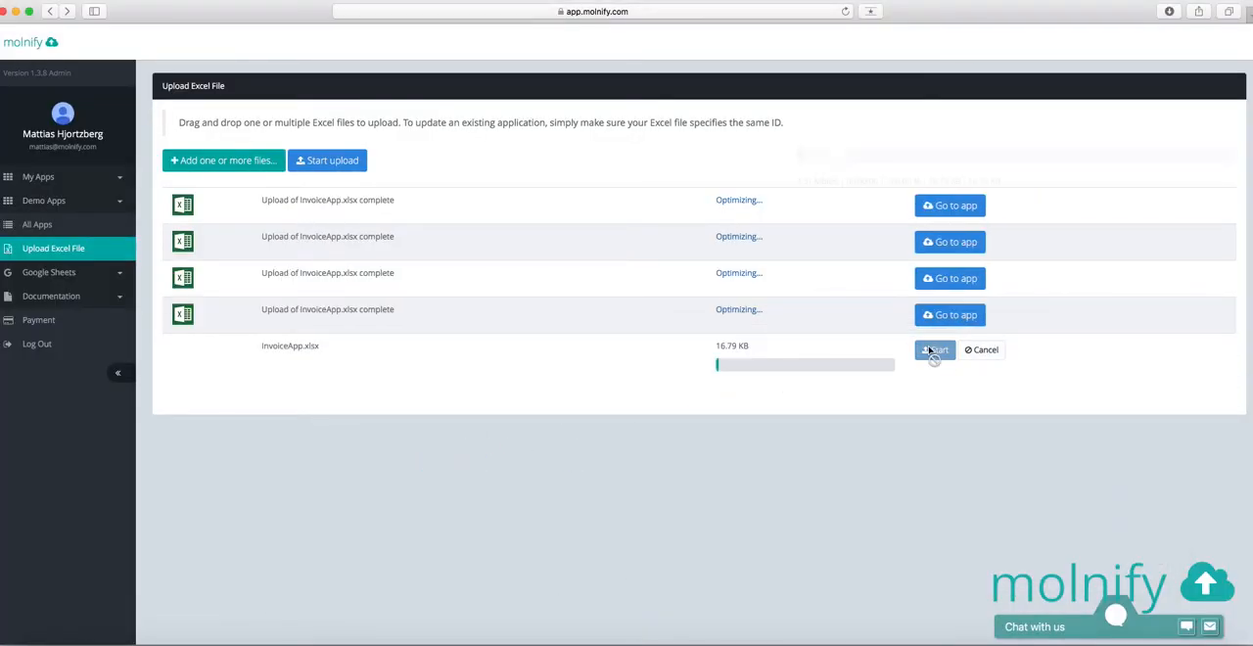
pyautogui.click(1005, 357)
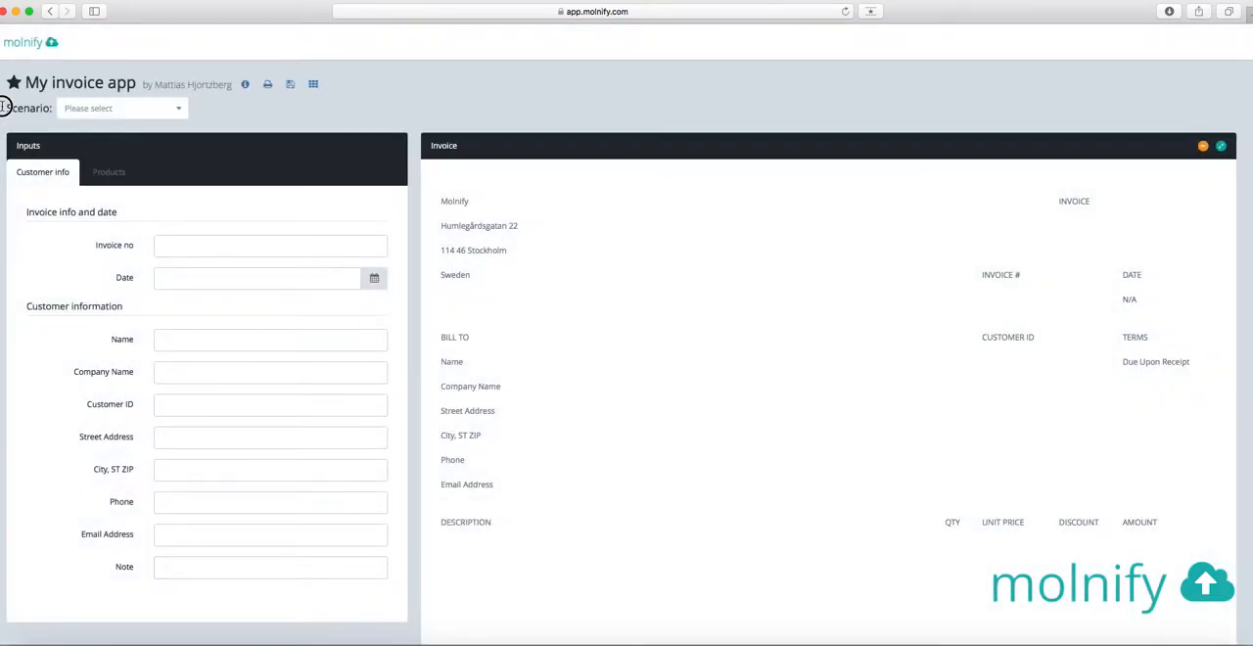
# Check the Scenario list for its Shared and Private groups without choosing a scenario
pyautogui.click(180, 113)
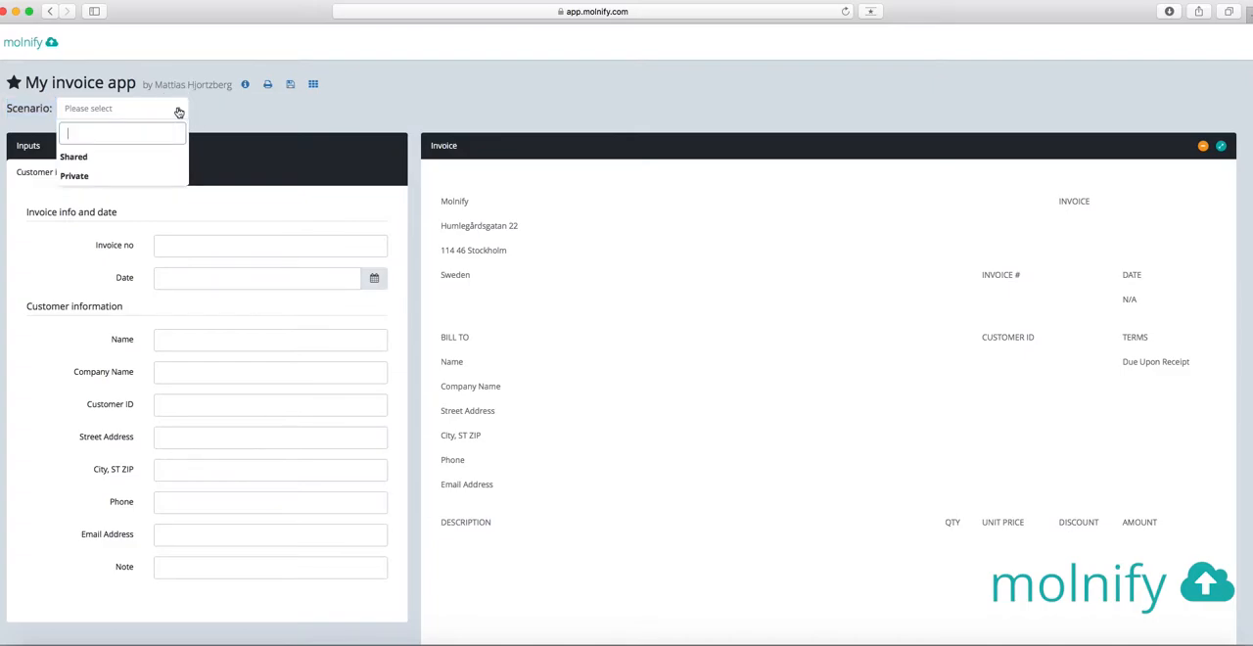
pyautogui.click(228, 111)
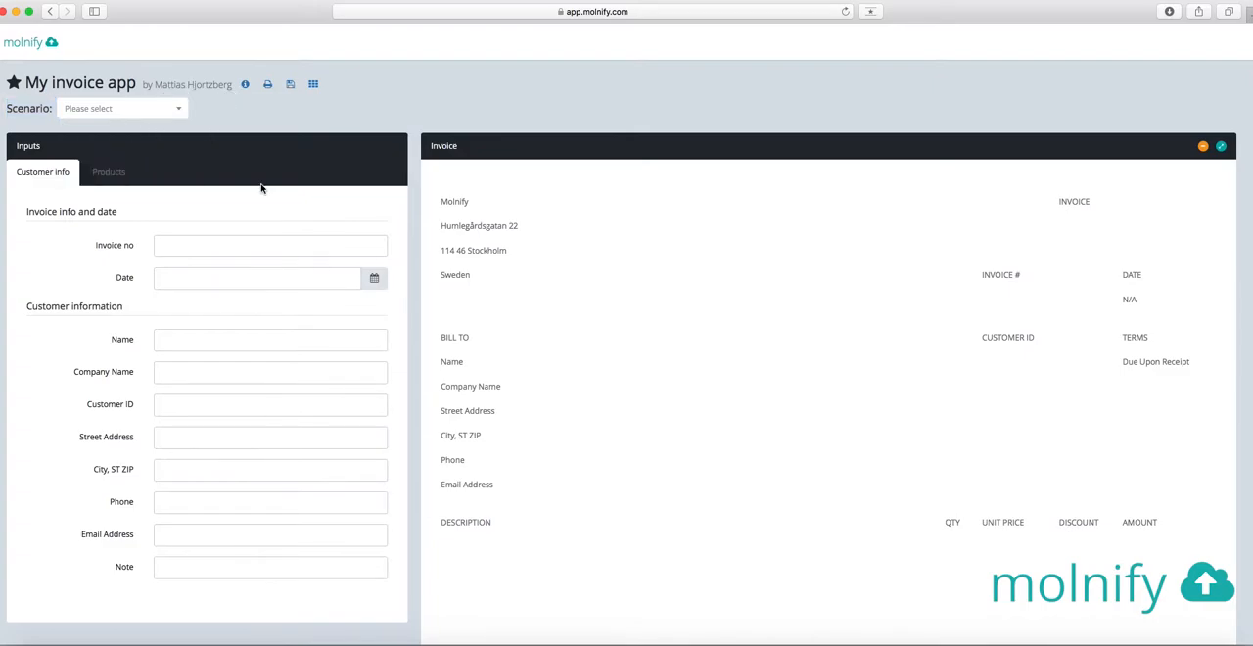
# Enter the invoice number and set the invoice date to 2018-12-13
pyautogui.click(235, 246)
pyautogui.write('12345')
pyautogui.press('Tab')
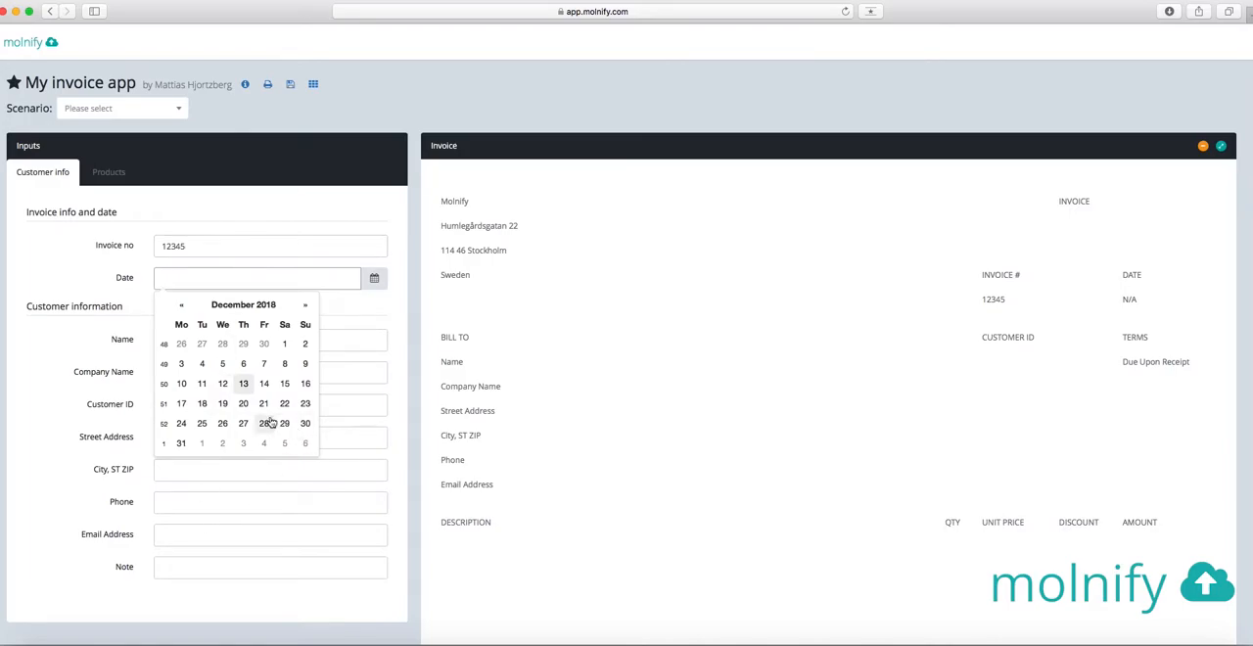
pyautogui.click(247, 388)
pyautogui.click(87, 329)
pyautogui.click(215, 329)
# Fill in the customer's name, the company name Molnify and the customer ID
pyautogui.click(232, 341)
pyautogui.write('Mattias')
pyautogui.press('Tab')
pyautogui.write('Molnify')
pyautogui.press('Tab')
pyautogui.write('10')
pyautogui.press('Tab')
# Fill in the customer's street address and the city with postal code
pyautogui.press('Tab')
pyautogui.write('113')
pyautogui.press('BackSpace')
pyautogui.write('4 46 Stockholm')
pyautogui.press('Tab')
# Fill in the customer's phone number and email address, and enter the note "My first invoice"
pyautogui.write('070999999')
pyautogui.press('Tab')
pyautogui.press('Tab')
pyautogui.write('My first invoice')
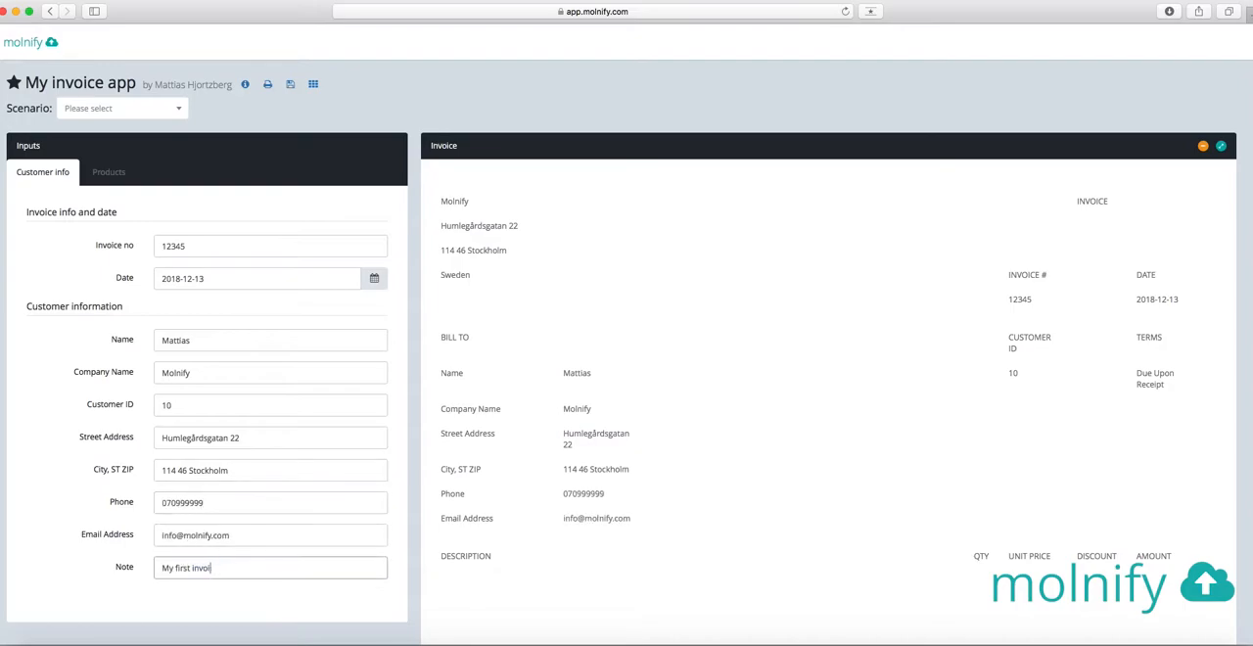
pyautogui.scroll(-5, 342, 548)
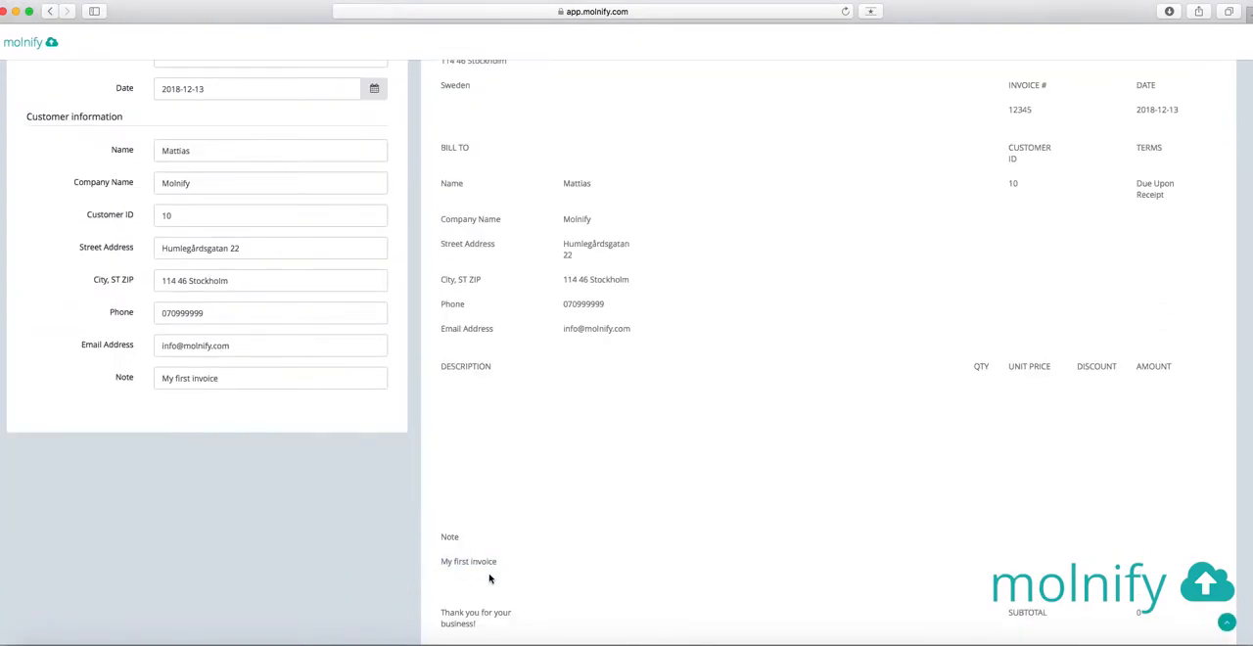
pyautogui.scroll(5, 556, 351)
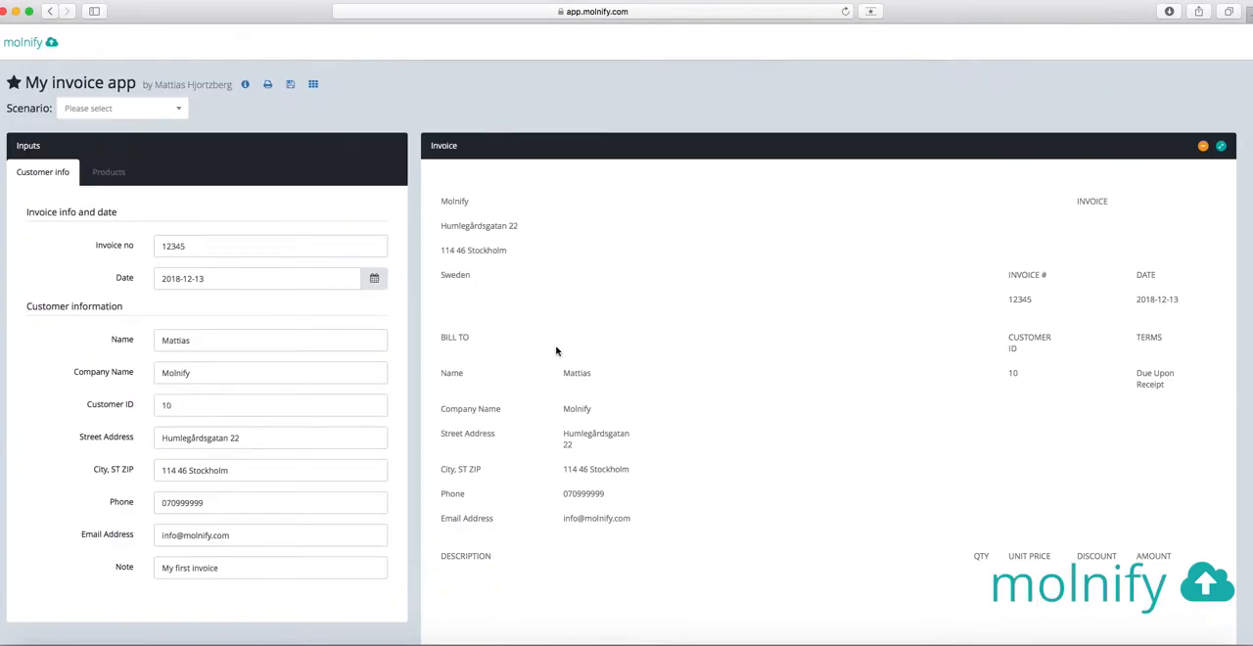
# Enter the first product in the Products inputs: T-Shirt, price 49, quantity 5, discount 10%
pyautogui.click(119, 174)
pyautogui.click(209, 221)
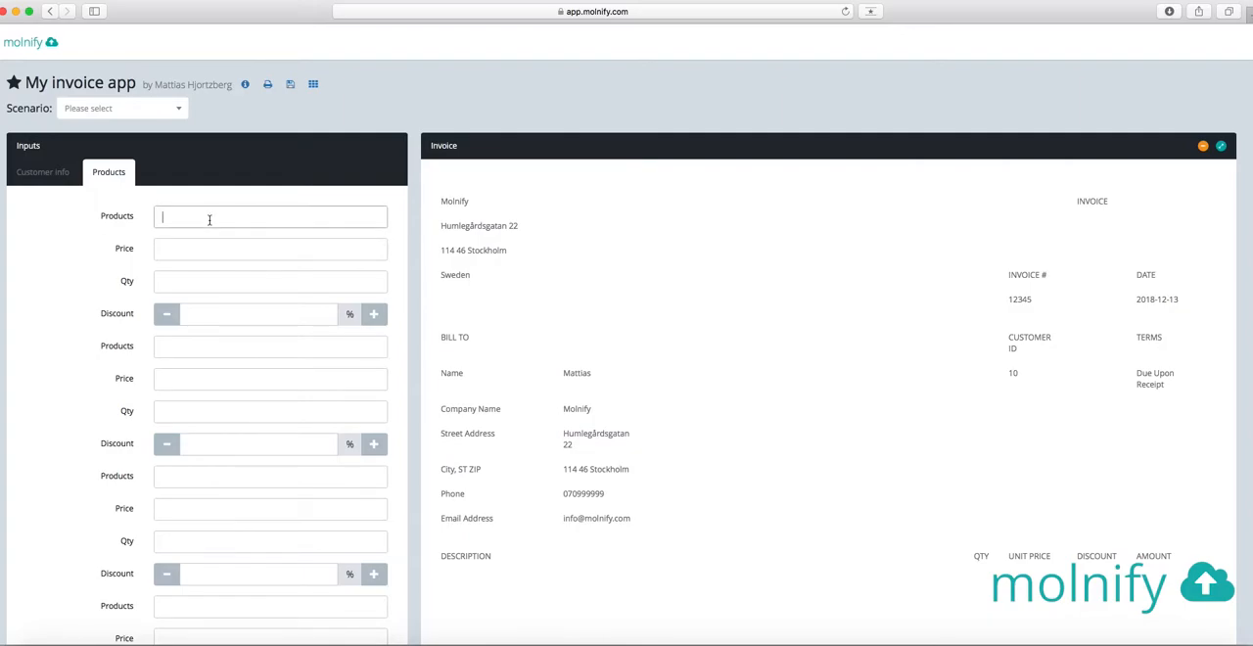
pyautogui.write('T-Shirt')
pyautogui.press('Tab')
pyautogui.write('49')
pyautogui.press('Tab')
pyautogui.write('5')
pyautogui.press('Tab')
pyautogui.write('10')
pyautogui.press('Tab')
# Enter the second product: Pants, price 89, quantity 2, discount 5%
pyautogui.write('Pants')
pyautogui.press('Tab')
pyautogui.write('89')
pyautogui.press('Tab')
pyautogui.write('2')
pyautogui.press('Tab')
pyautogui.write('5')
pyautogui.press('Tab')
# Enter the third product: Hat, price 39, quantity 10, discount 20%
pyautogui.scroll(-3, 1109, 521)
pyautogui.write('Hat')
pyautogui.press('Tab')
pyautogui.write('39')
pyautogui.press('Tab')
pyautogui.write('10')
pyautogui.press('Tab')
pyautogui.write('20')
pyautogui.press('Tab')
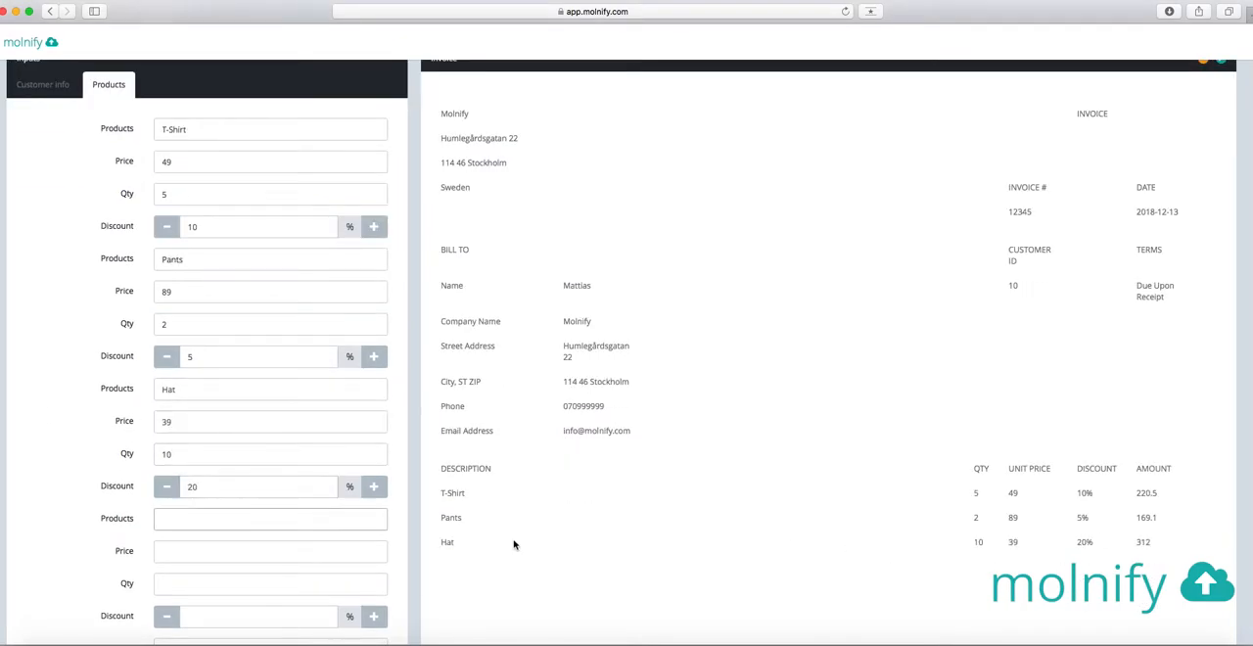
# Review the invoice lines and totals, and save the inputs as a non-private scenario named "Invoice no 1"
pyautogui.scroll(-12, 777, 506)
pyautogui.scroll(2, 777, 506)
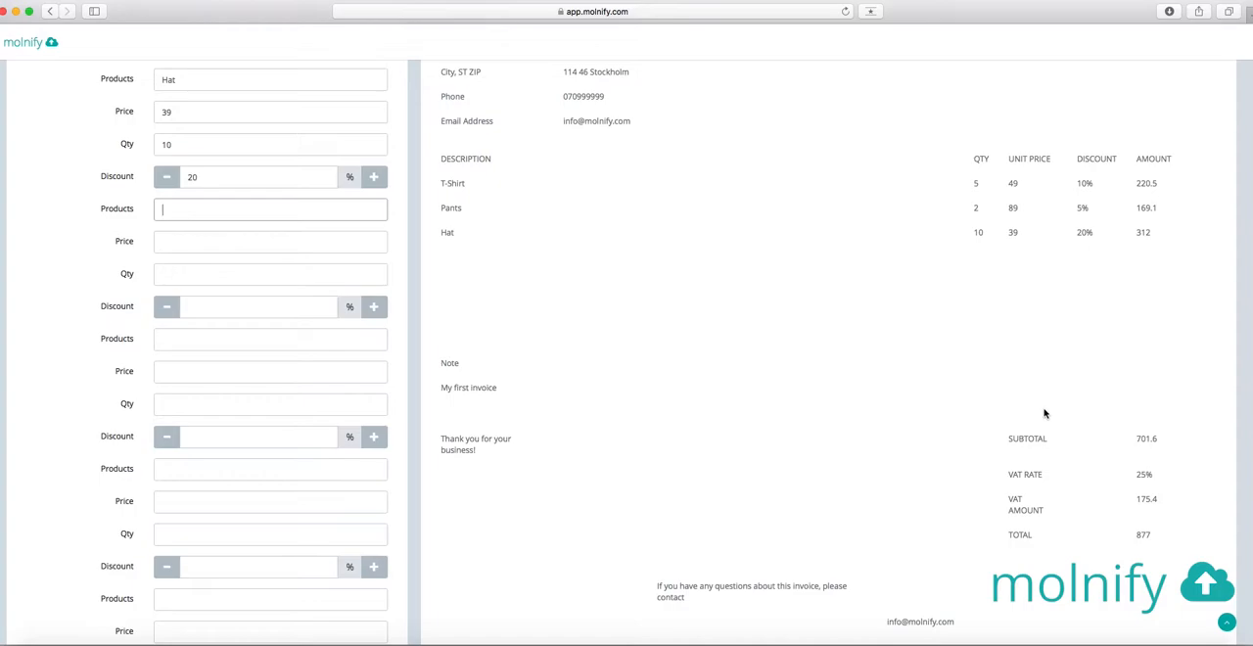
pyautogui.scroll(-1, 939, 394)
pyautogui.scroll(5, 786, 336)
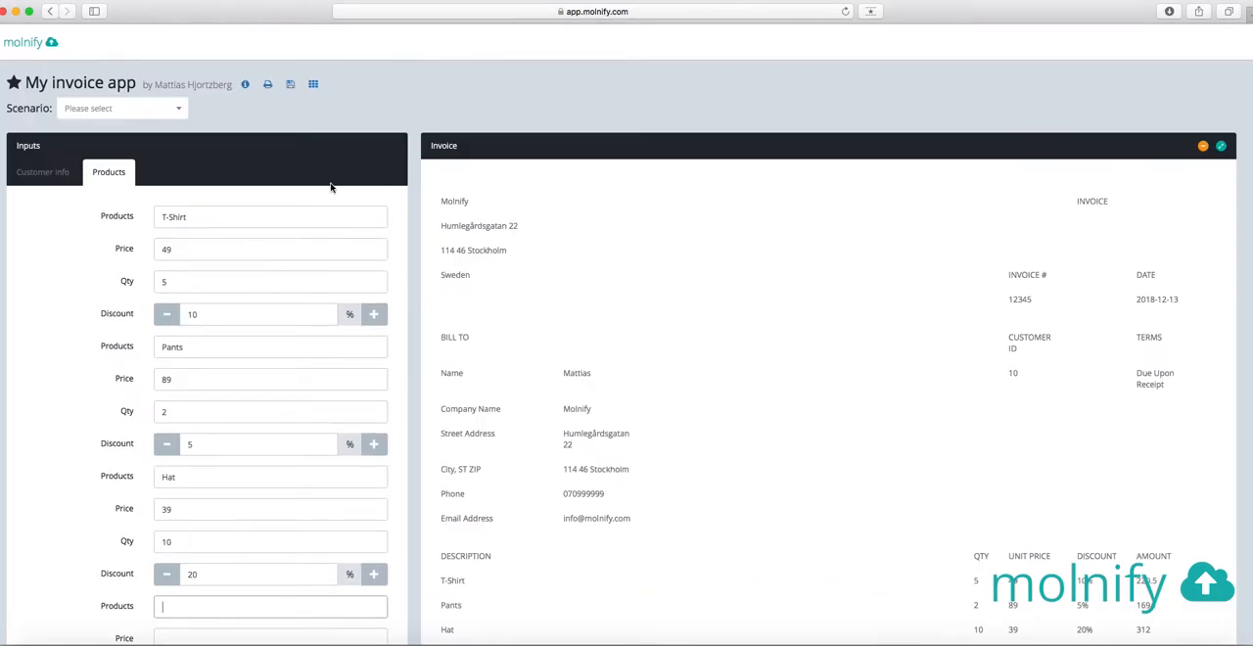
pyautogui.click(291, 87)
pyautogui.click(658, 93)
pyautogui.write('Invoice no 1')
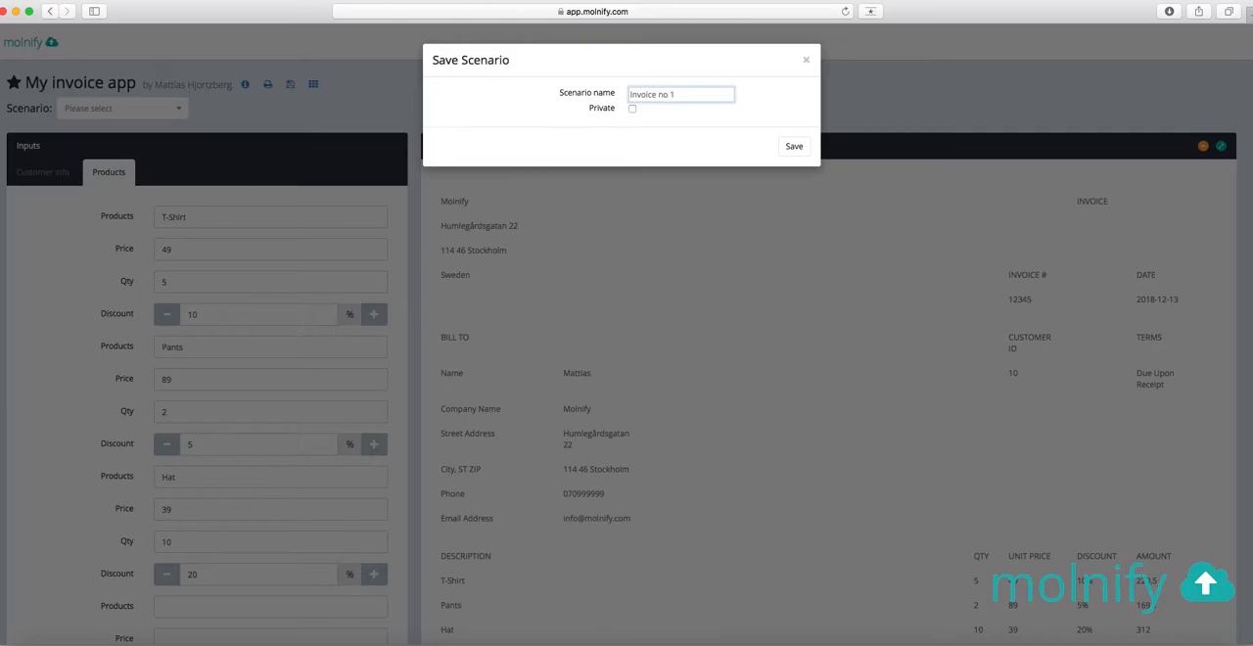
pyautogui.click(793, 146)
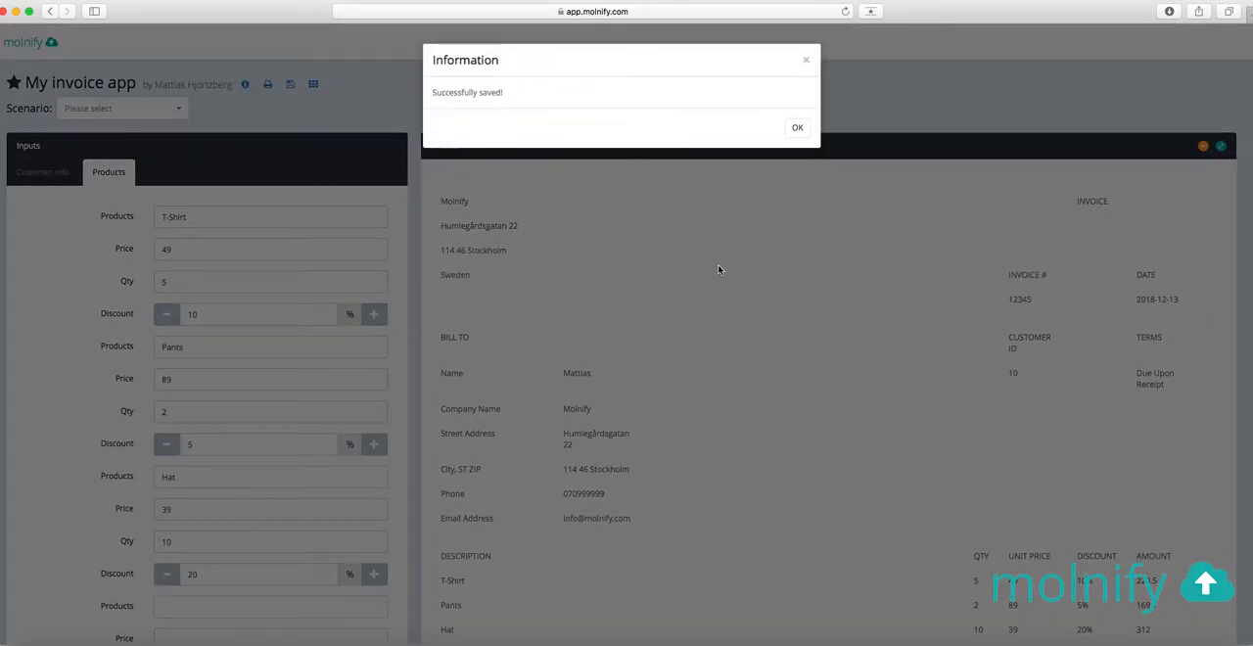
pyautogui.click(801, 125)
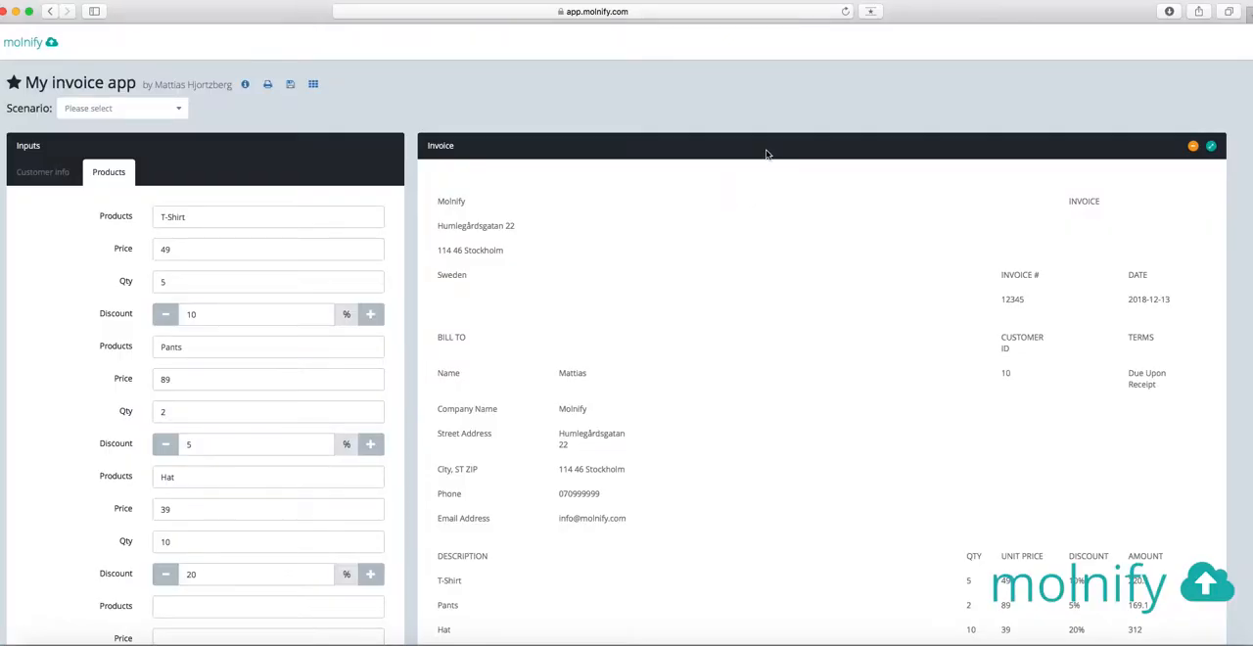
# Reload the app page, discarding the entered text, and load the shared scenario "Invoice no 1"
pyautogui.click(846, 11)
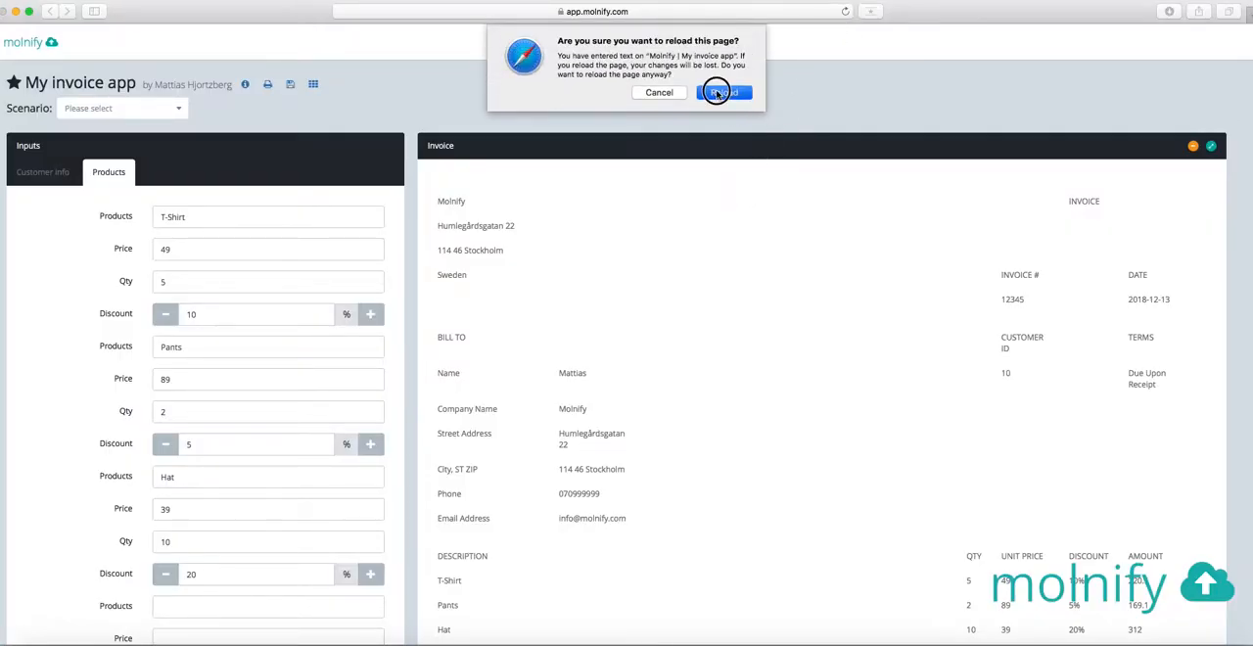
pyautogui.click(719, 92)
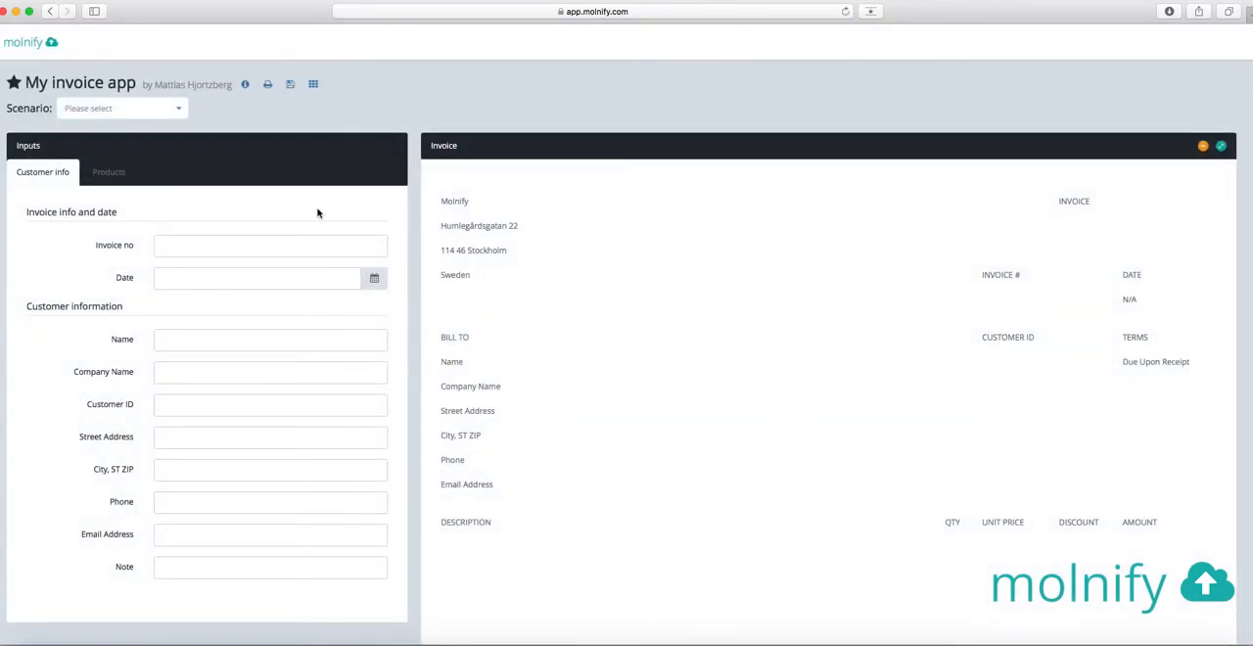
pyautogui.click(155, 114)
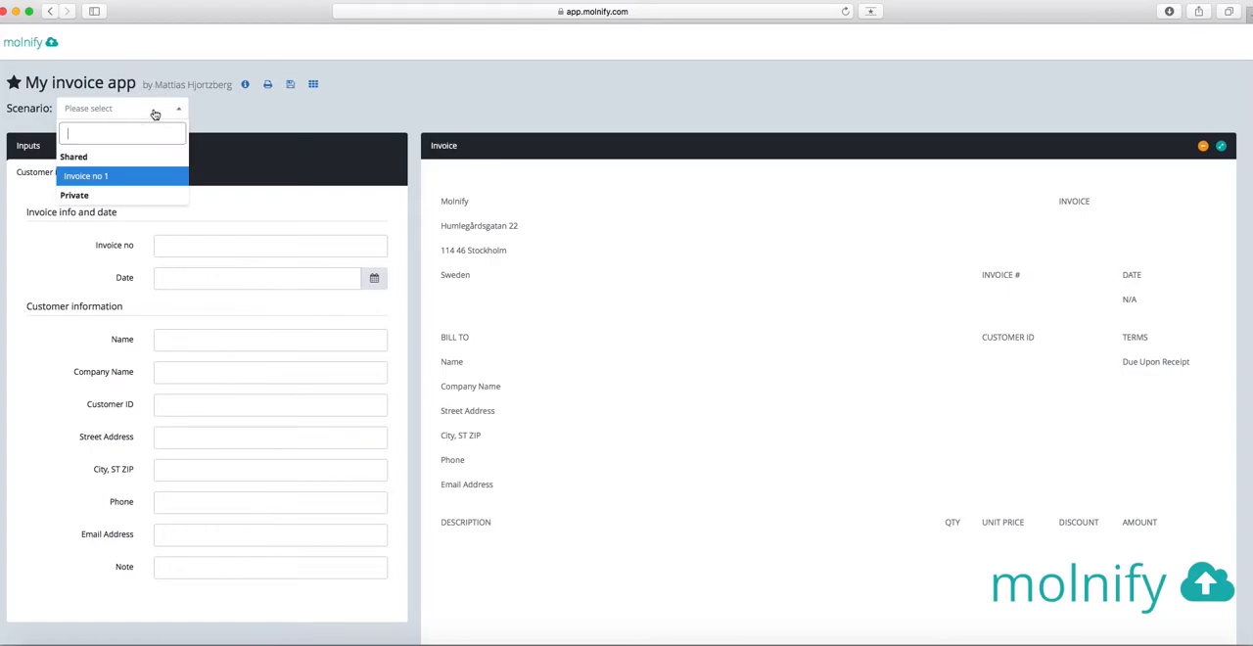
pyautogui.click(131, 178)
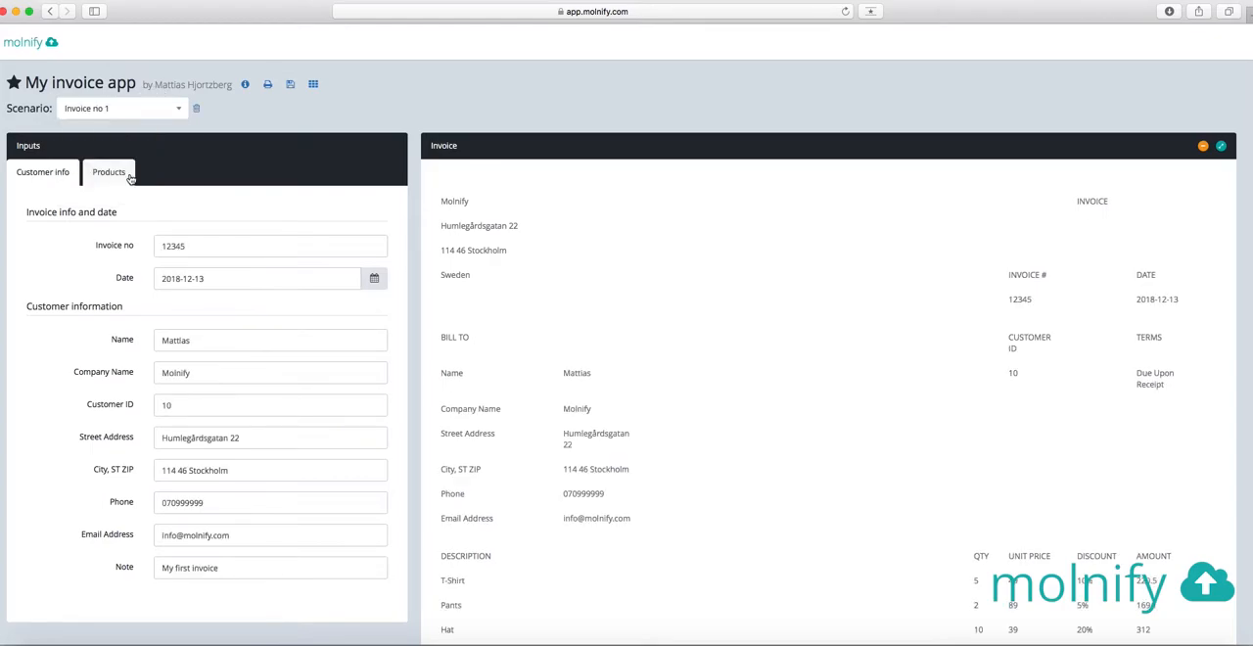
# Examine the restored customer information, product lines and totals of the loaded scenario
pyautogui.scroll(-4, 741, 406)
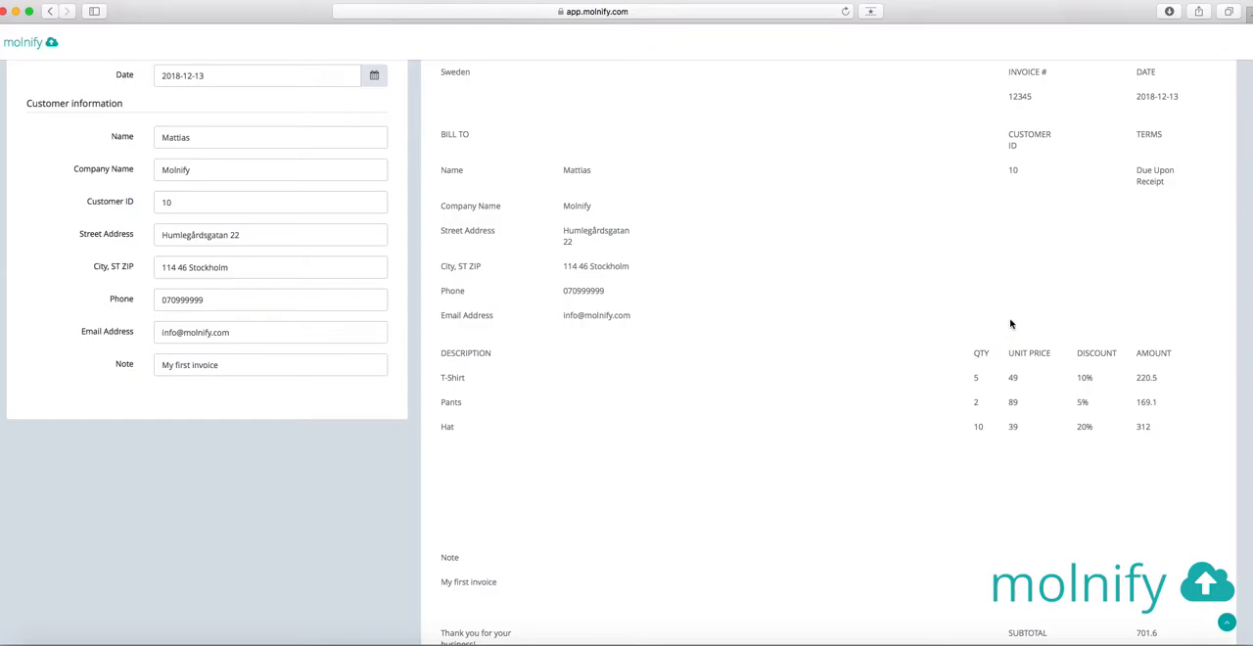
pyautogui.scroll(4, 623, 400)
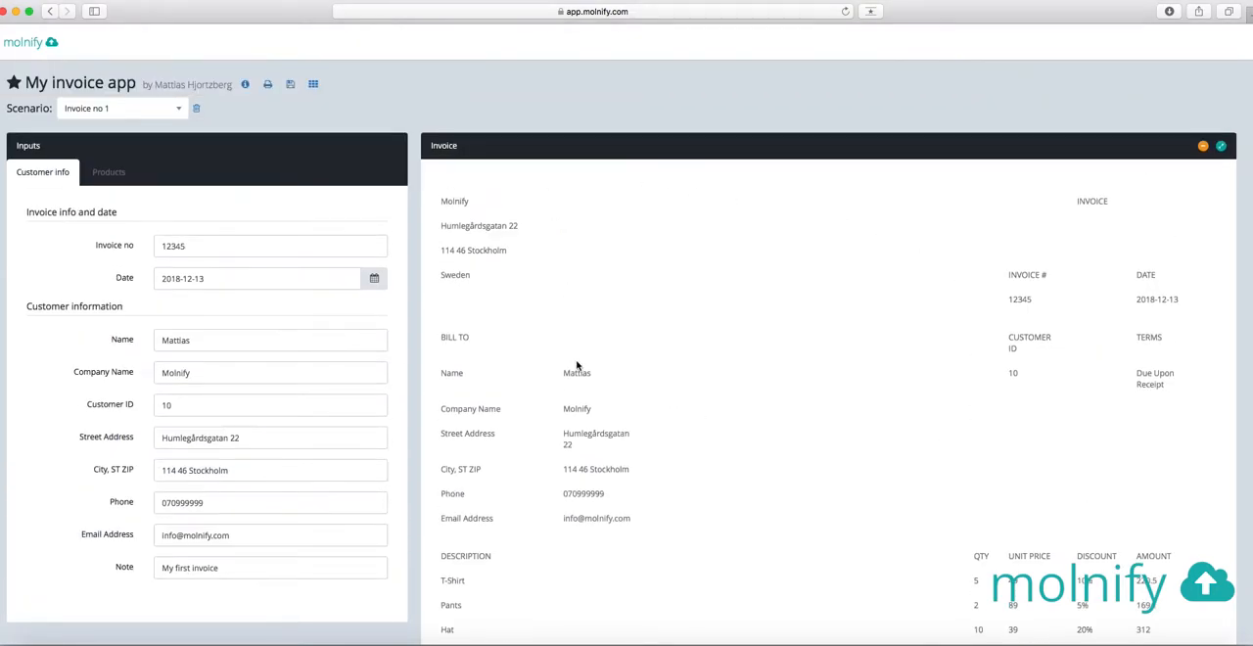
pyautogui.scroll(-5, 578, 365)
pyautogui.scroll(4, 568, 363)
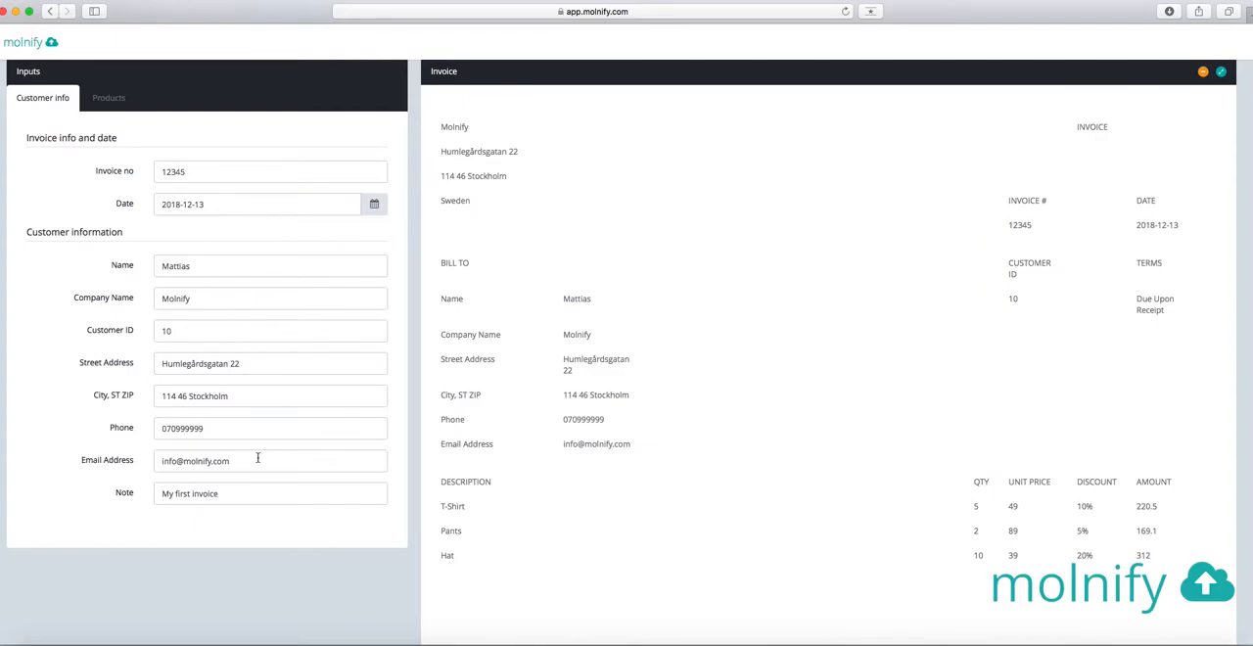
pyautogui.moveTo(264, 462); pyautogui.dragTo(140, 464)
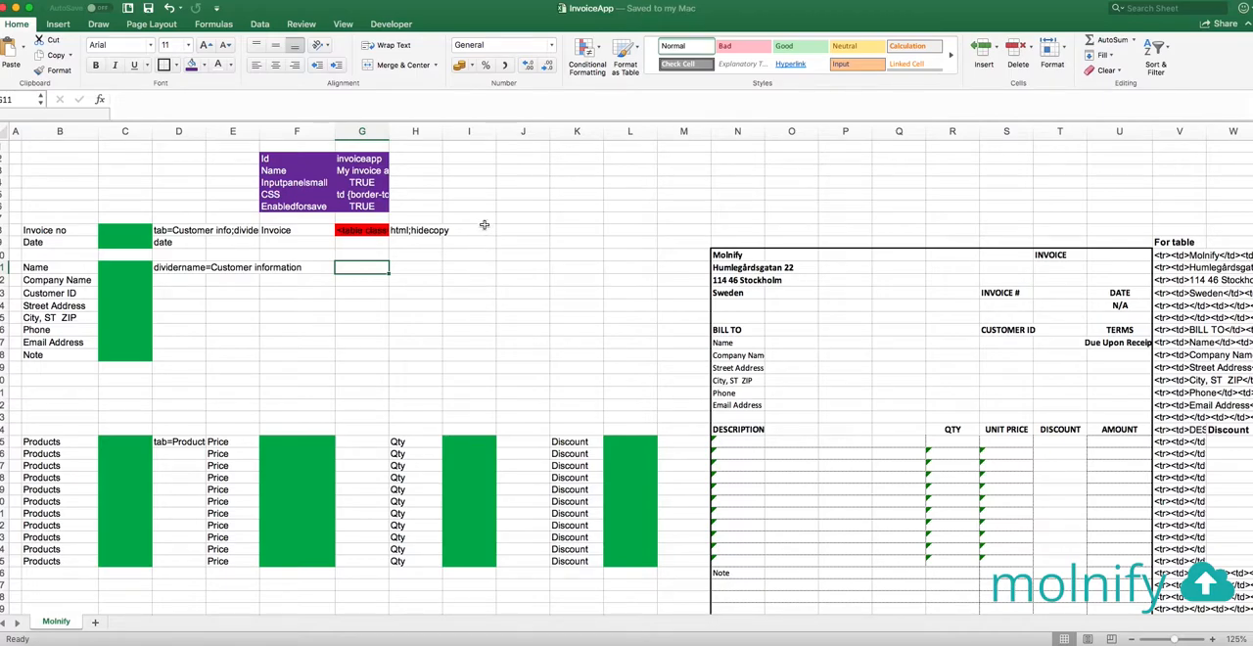
# Switch to the InvoiceApp workbook in Excel and select cell I2 beside the purple settings block
pyautogui.click(469, 156)
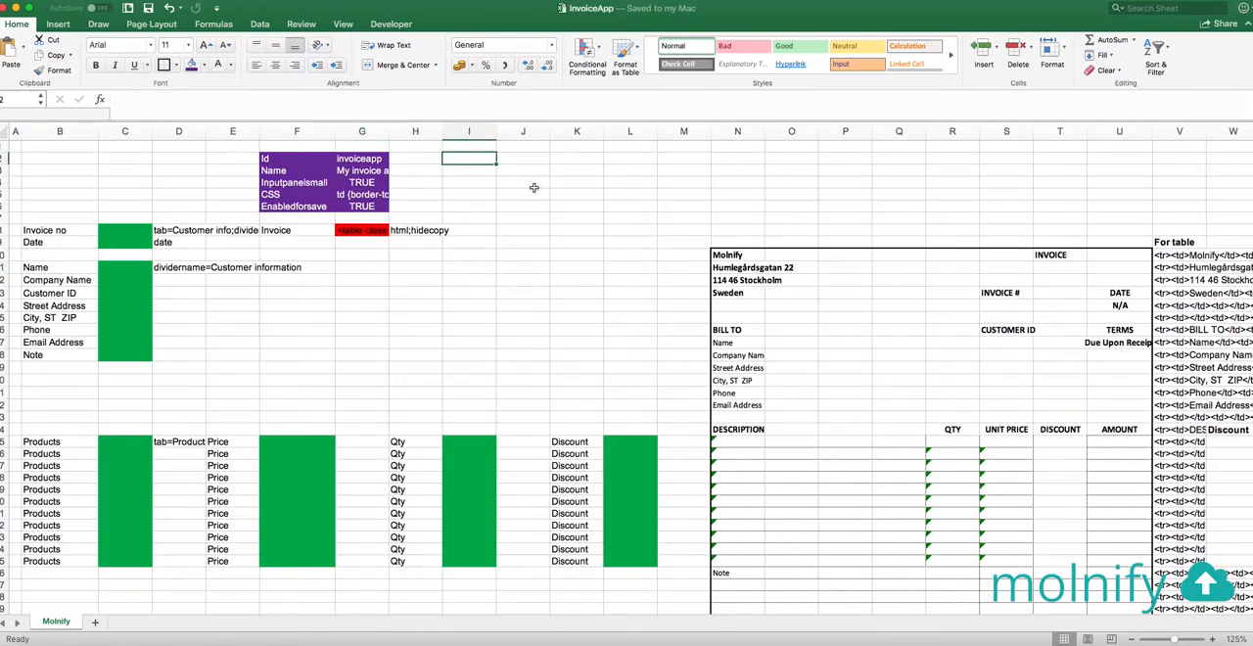
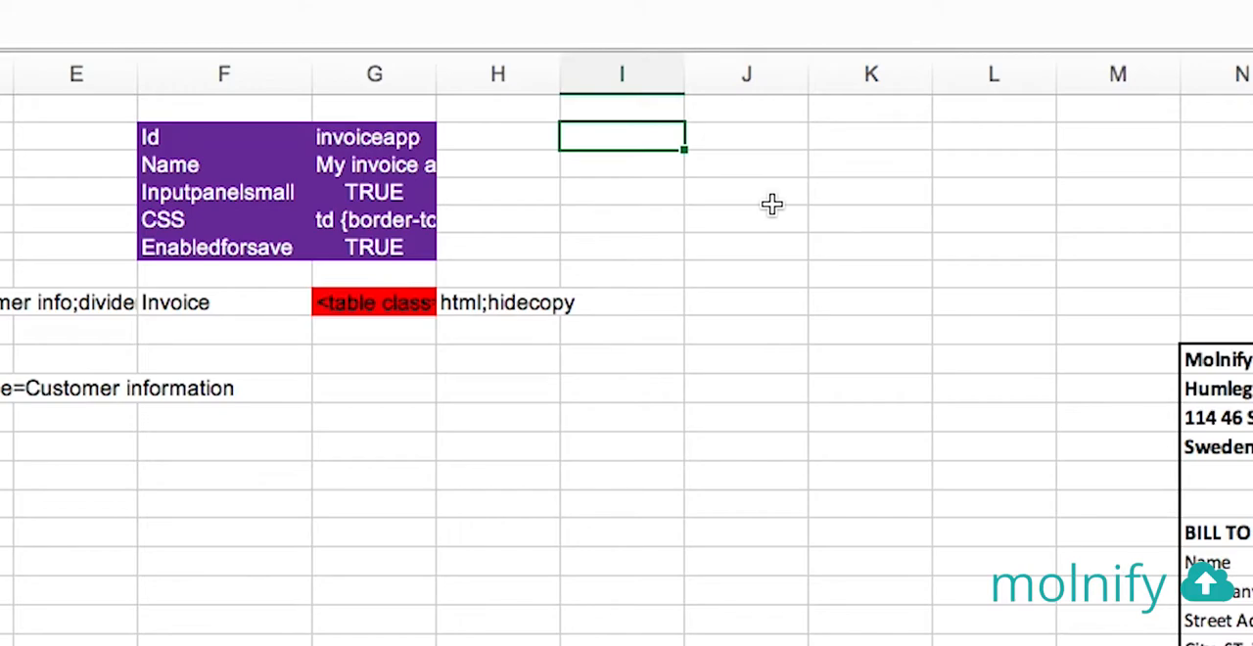
# Enter the label Type in I2 with the value email beside it in J2
pyautogui.write('Type')
pyautogui.press('Tab')
pyautogui.write('email')
pyautogui.press('Return')
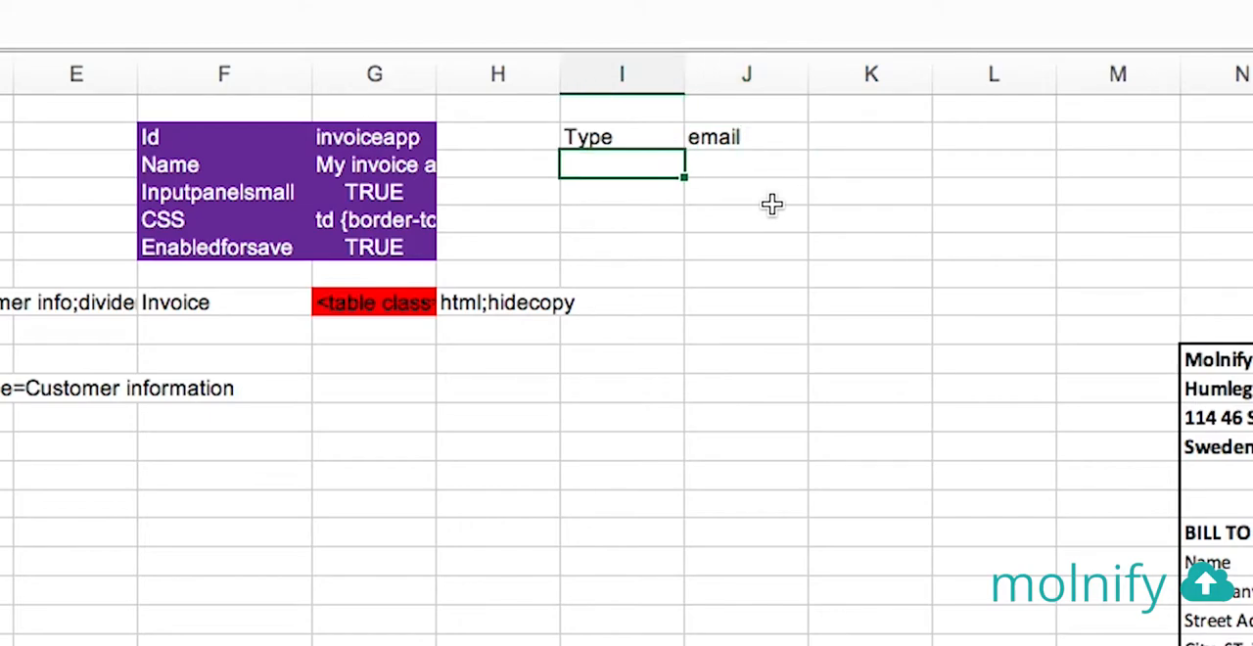
# Add a To row in I3, with J3 referencing the Email Address input cell C17
pyautogui.write('TO')
pyautogui.press('BackSpace')
pyautogui.write('o')
pyautogui.press('Tab')
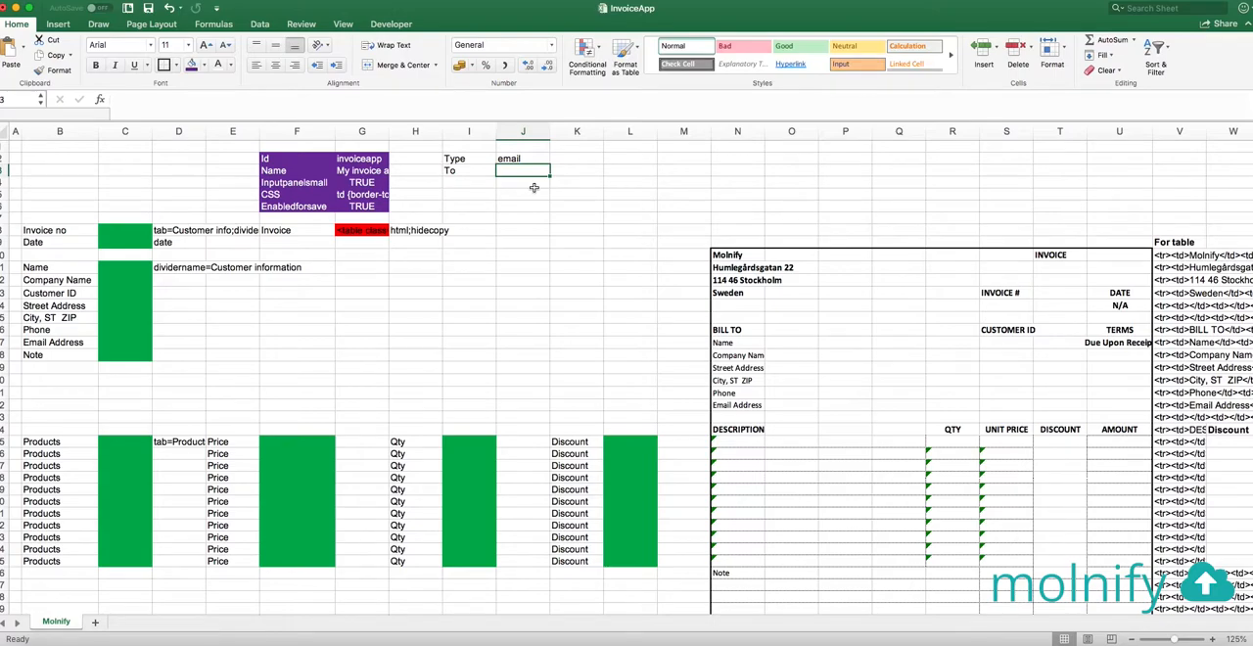
pyautogui.write('=')
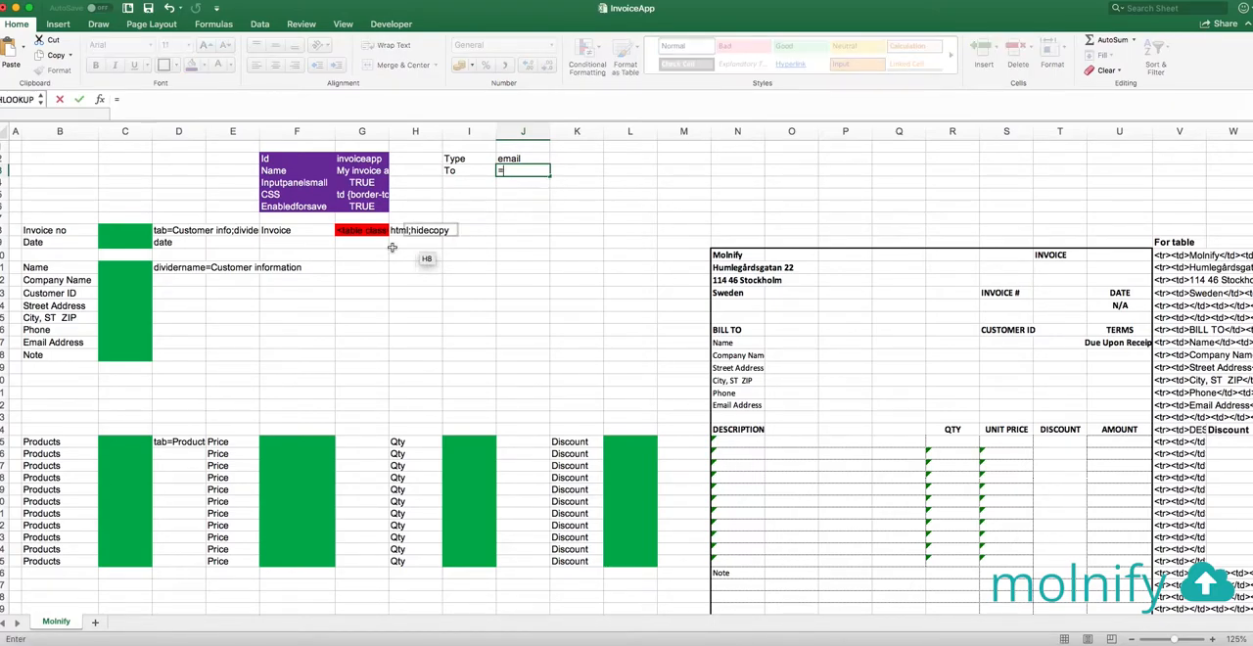
pyautogui.click(131, 347)
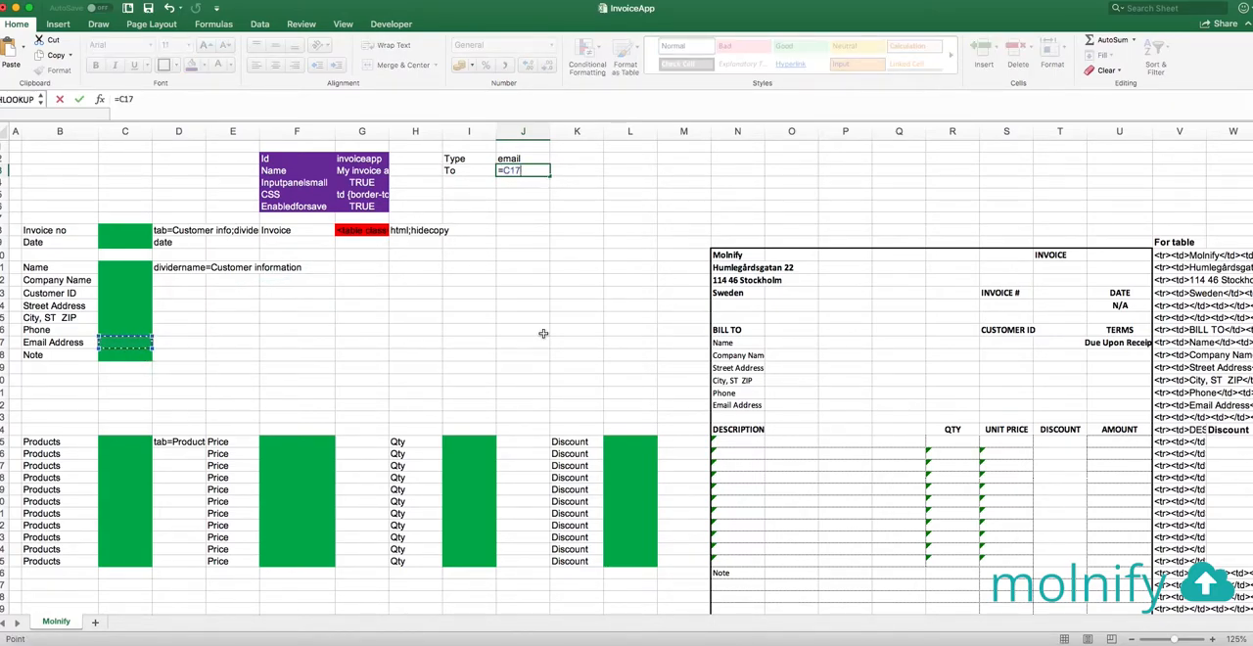
pyautogui.press('Return')
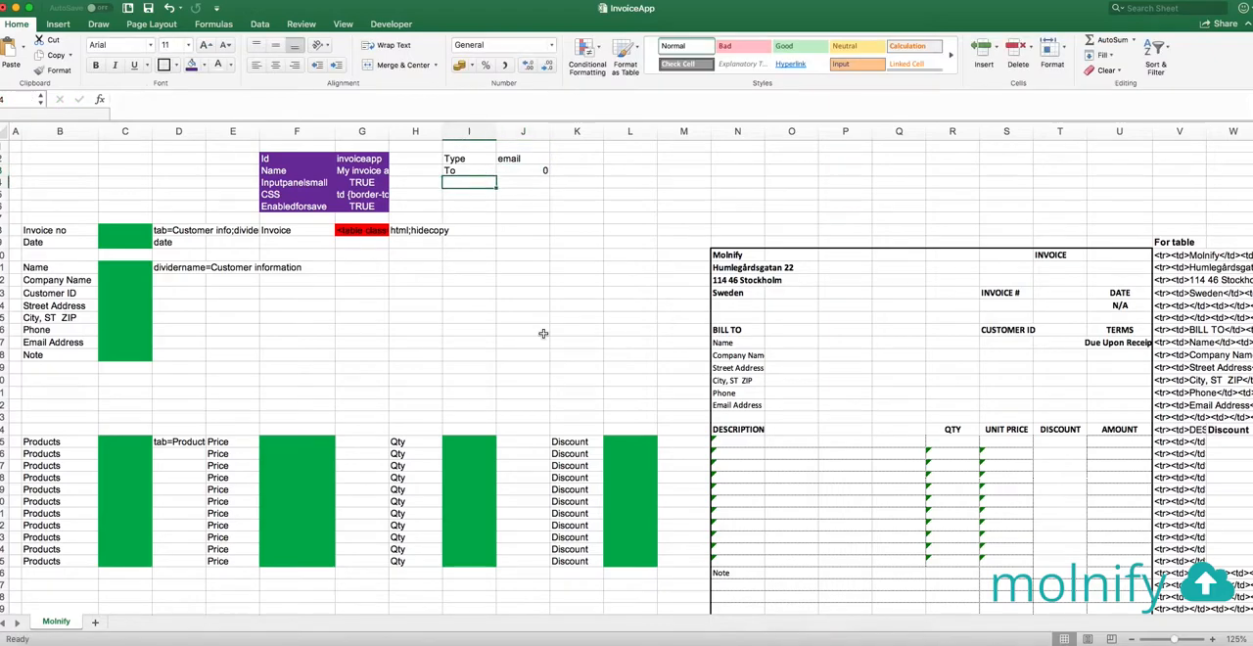
# Add a Subject row in I4, with J4 joining "Invoice for " and the Company Name input cell C12
pyautogui.write('Subject')
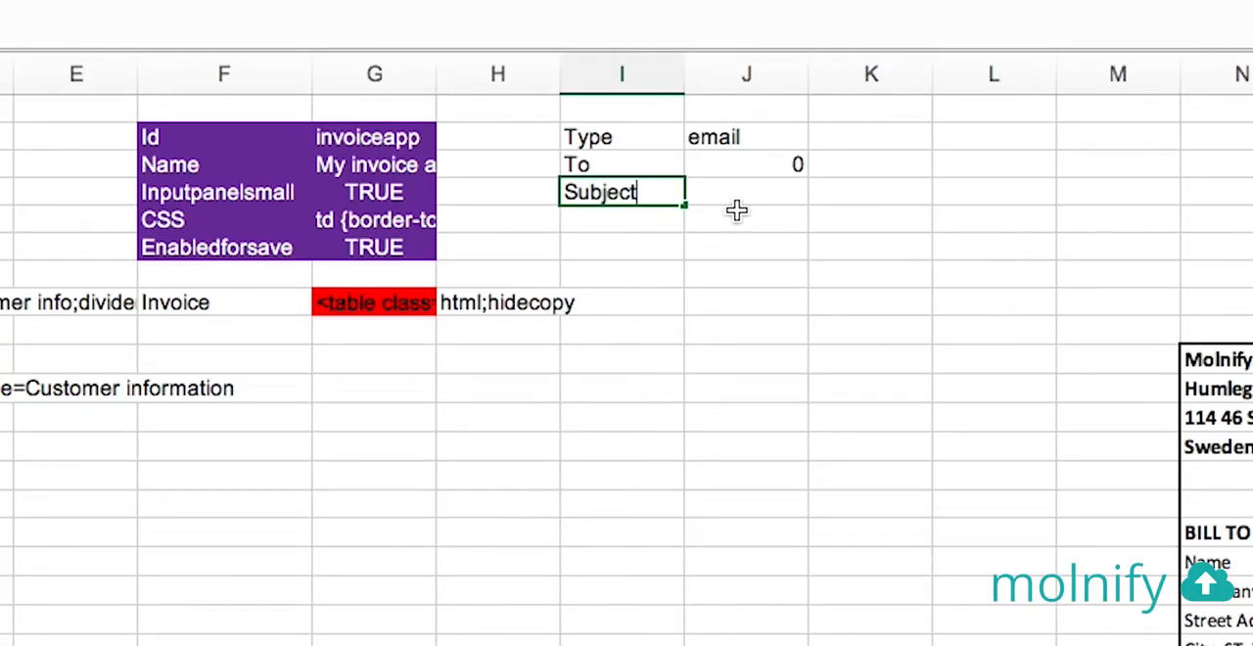
pyautogui.press('Tab')
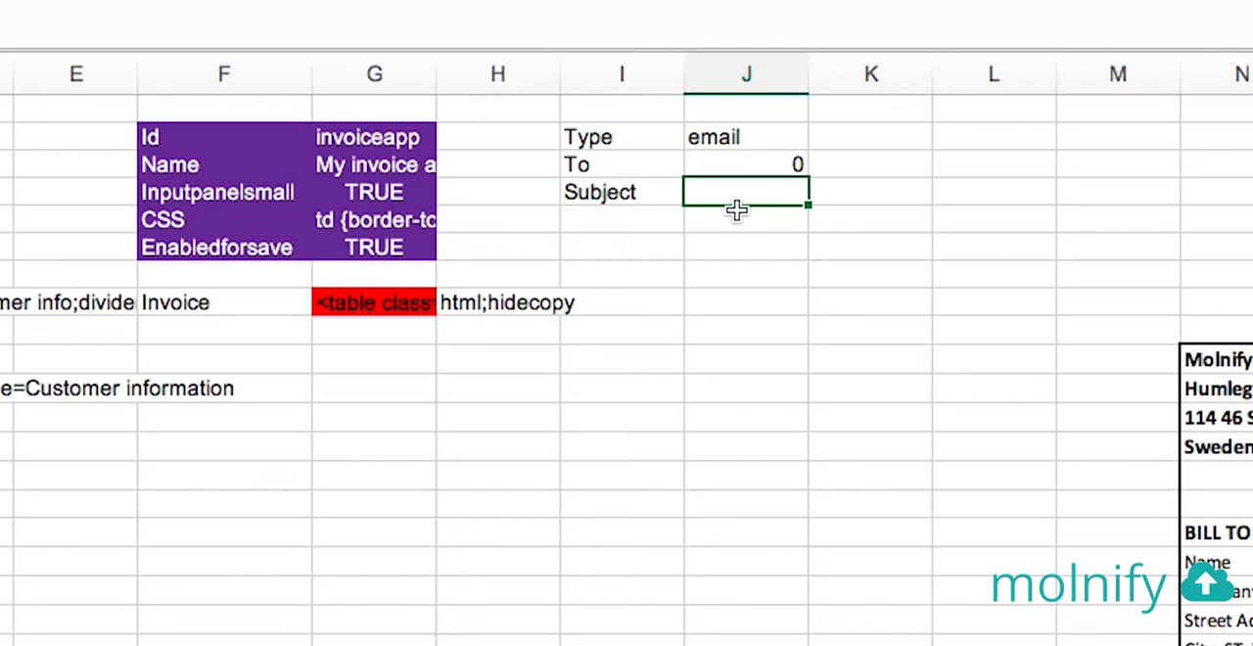
pyautogui.write('="Invoice for "')
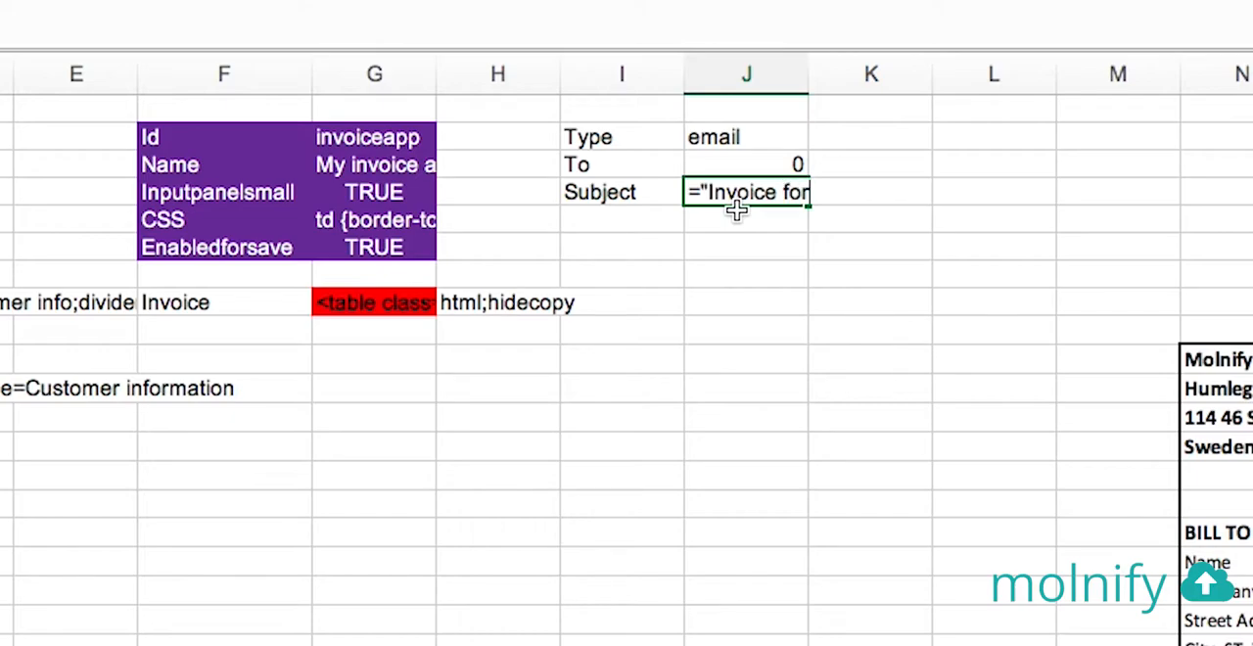
pyautogui.write('&')
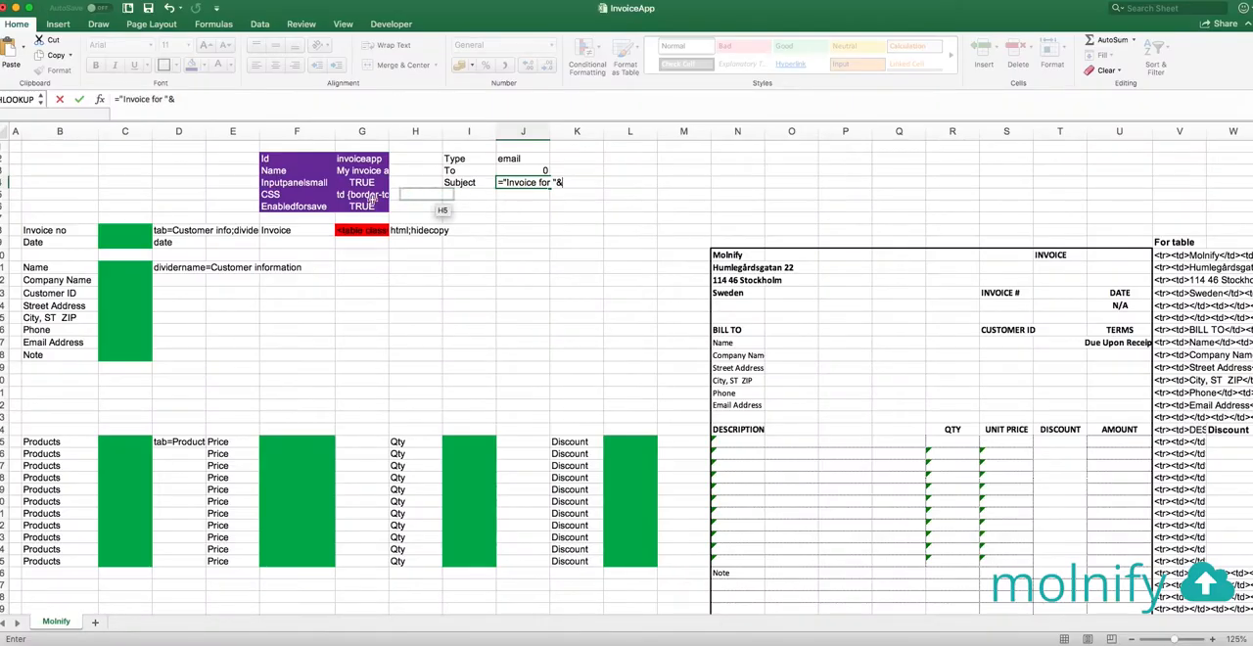
pyautogui.click(139, 281)
pyautogui.press('Return')
# Add a contentHTML row in I5, with J5 referencing the red invoice table cell G8
pyautogui.click(471, 196)
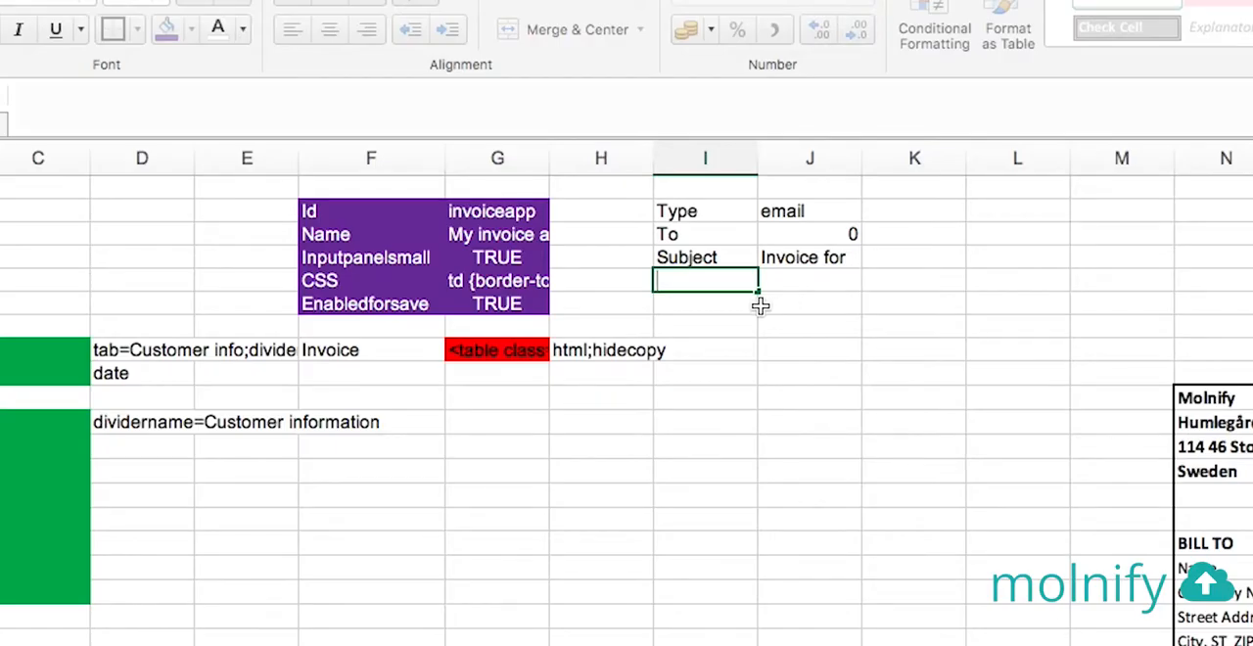
pyautogui.doubleClick(473, 193)
pyautogui.write('contentHTML')
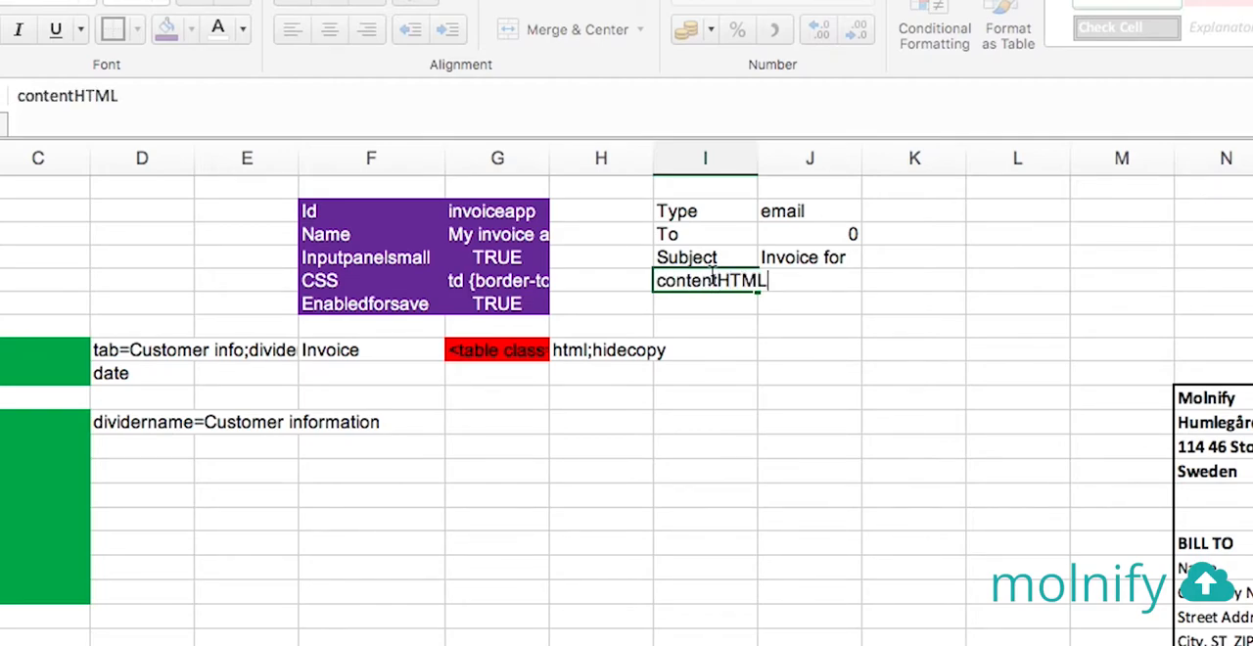
pyautogui.press('Tab')
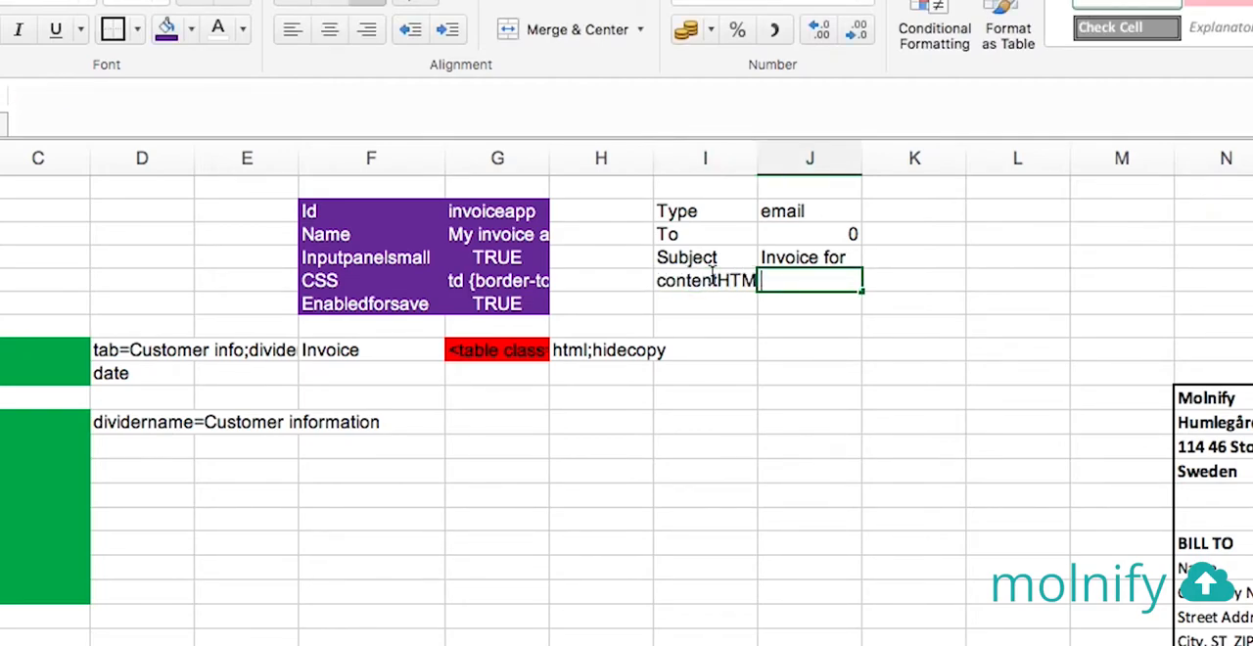
pyautogui.write('=')
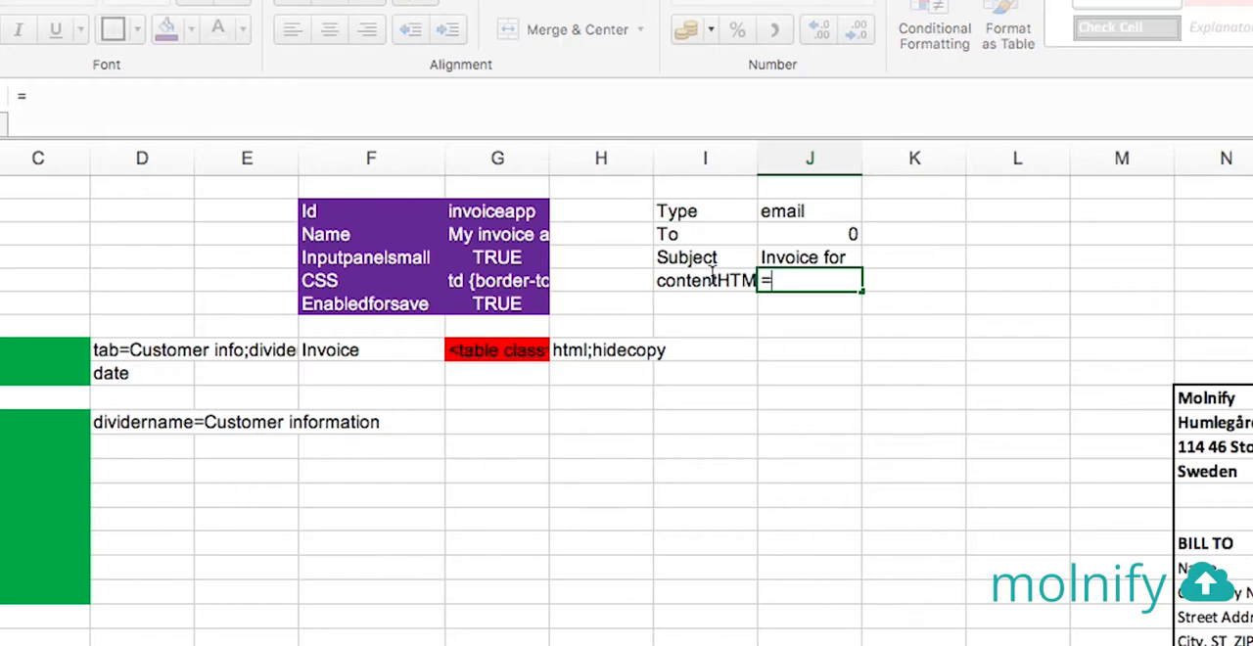
pyautogui.click(530, 354)
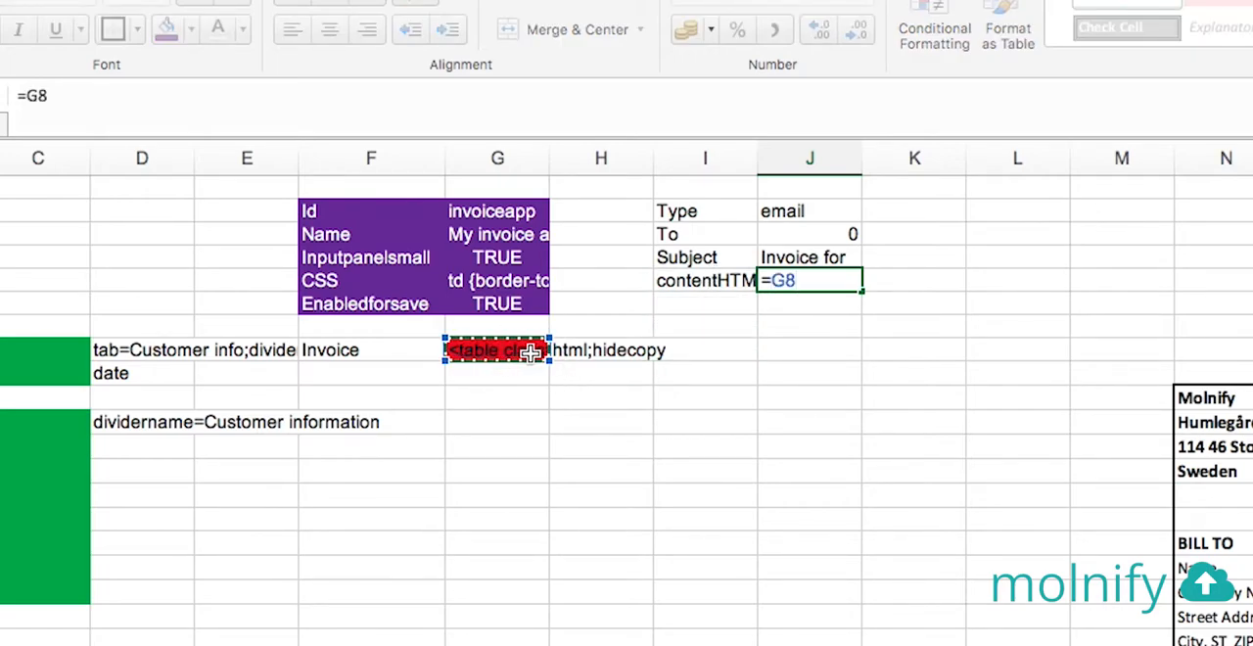
pyautogui.press('Return')
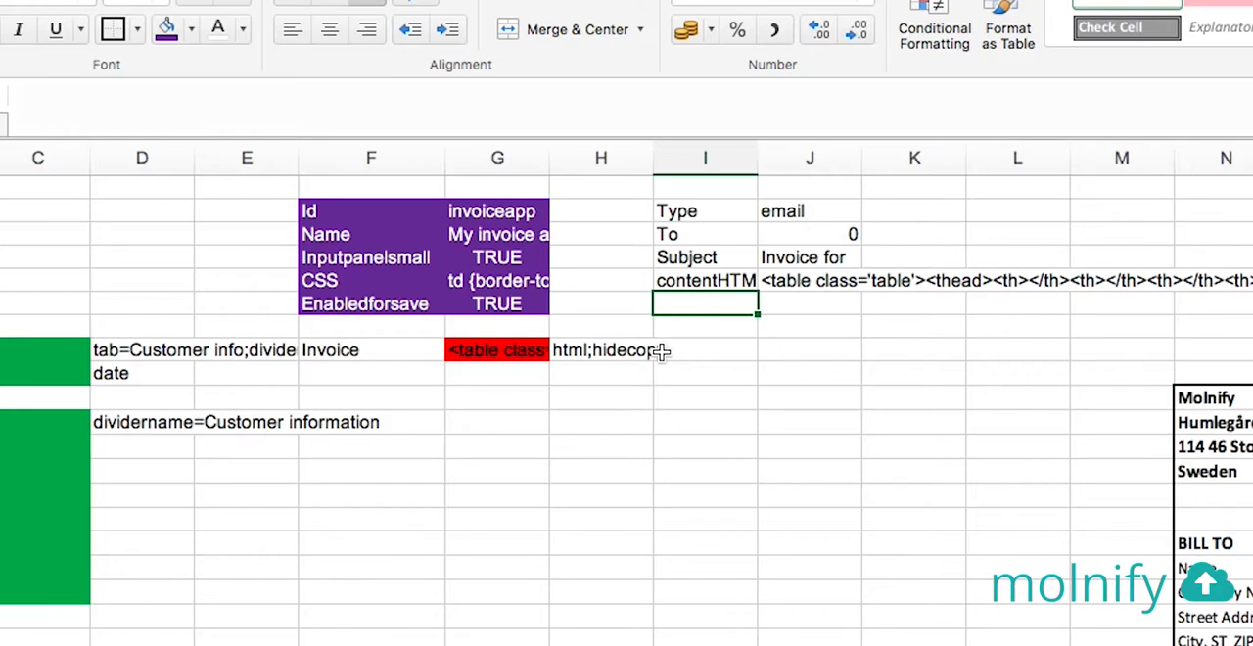
# Add a Title row in I6 with the value E-mail invoice in J6
pyautogui.write('Title')
pyautogui.press('Tab')
pyautogui.write('Sen')
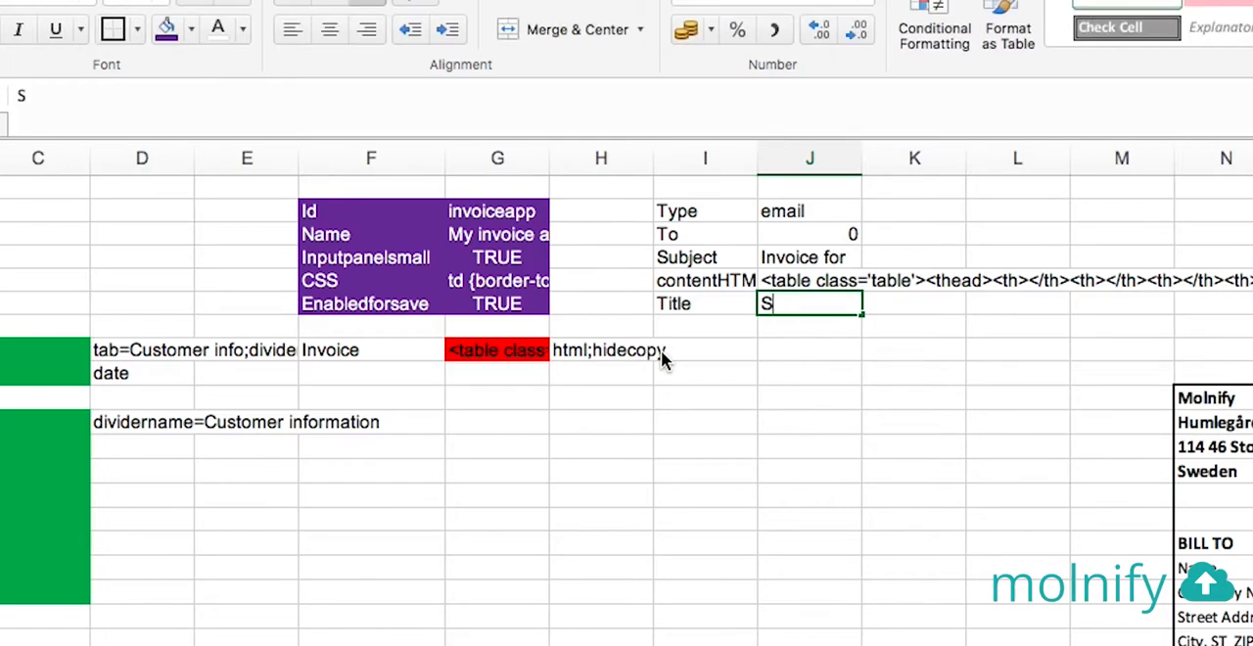
pyautogui.press('BackSpace')
pyautogui.press('BackSpace')
pyautogui.press('BackSpace')
pyautogui.write('E-mail ')
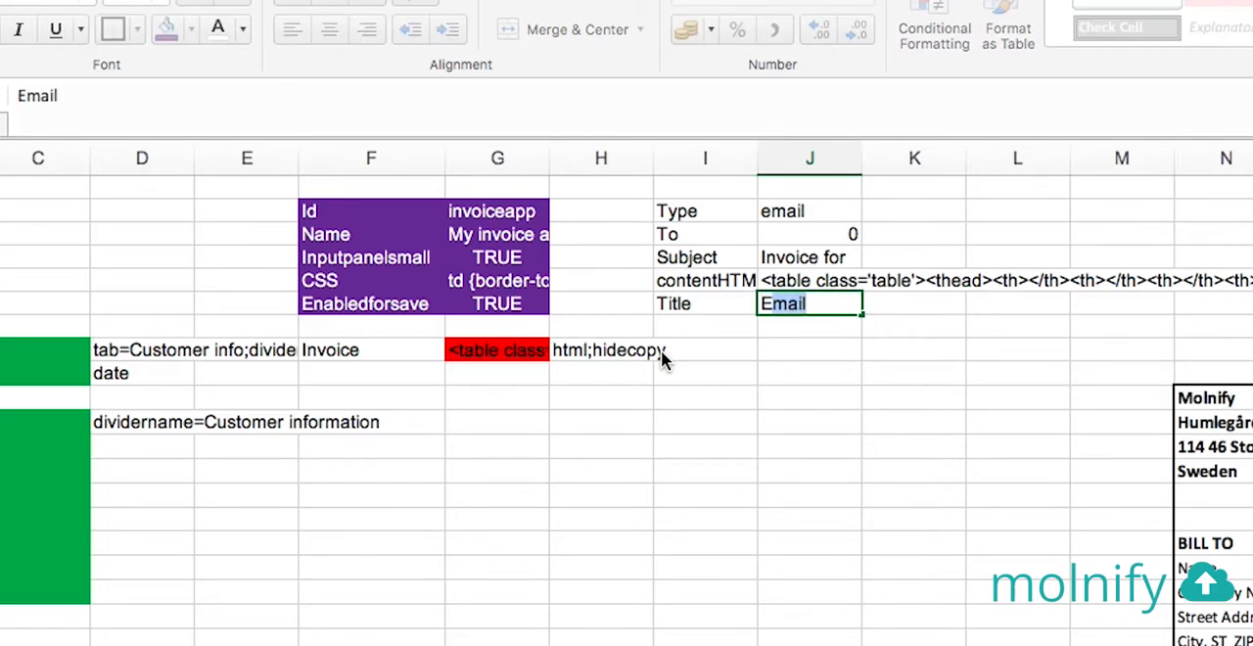
pyautogui.write('invoice')
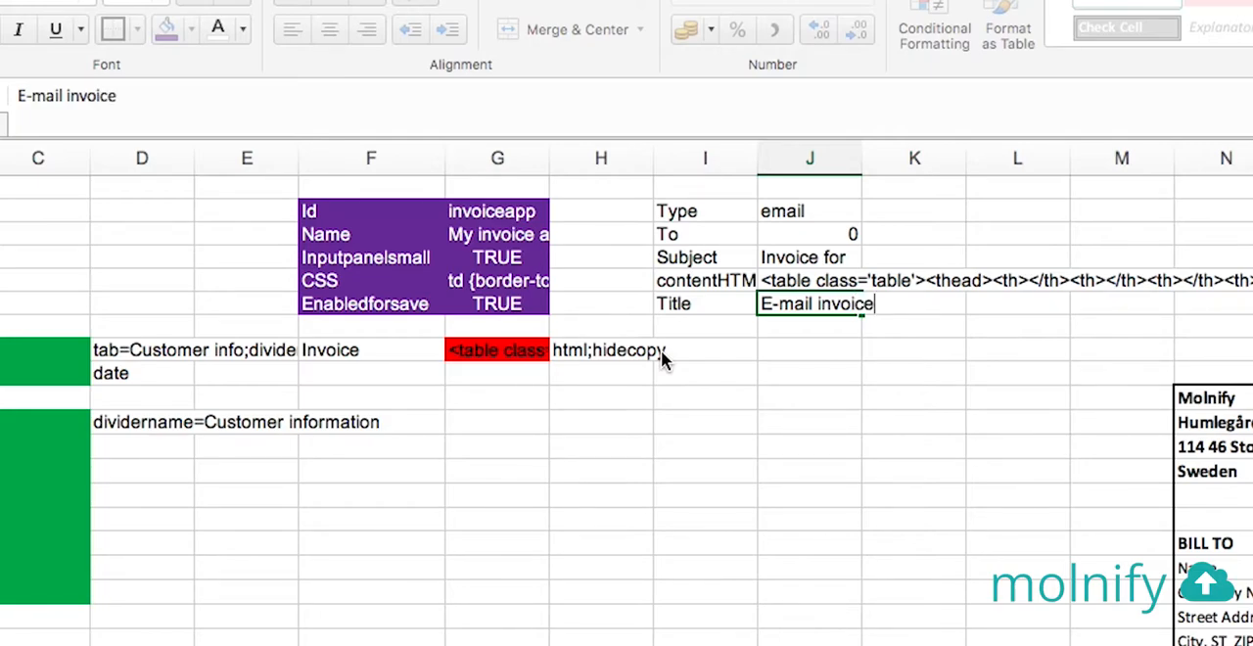
pyautogui.press('Return')
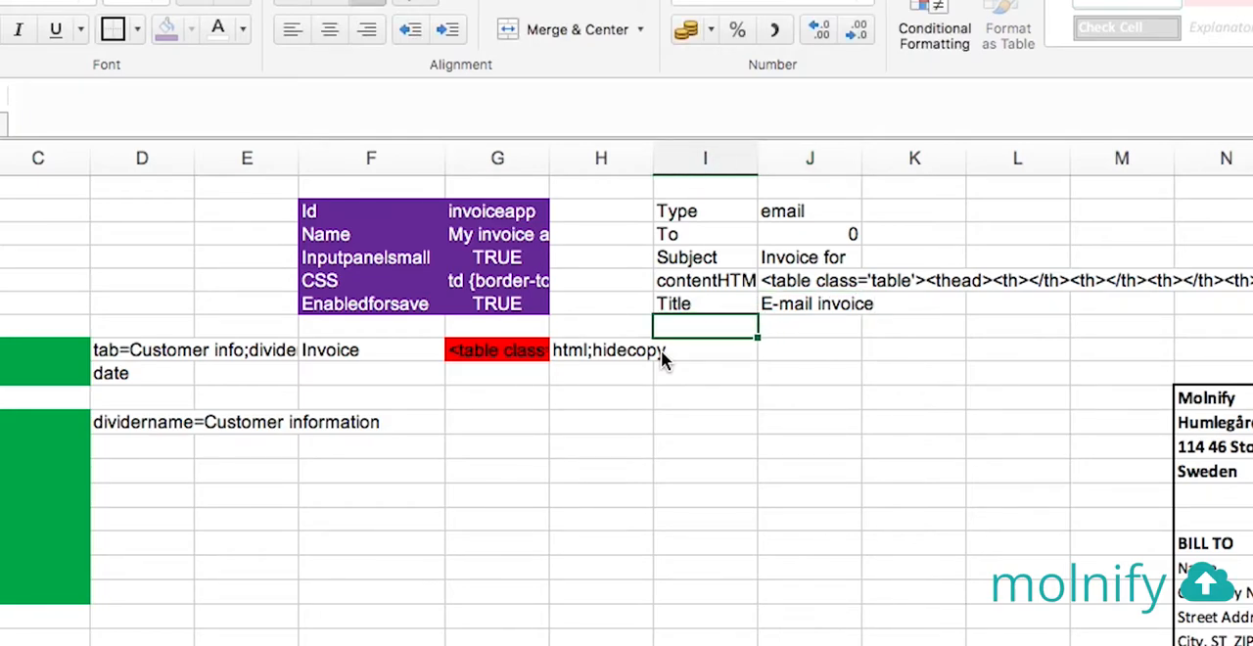
# Fill the e-mail setting values in J2:J6 with yellow and save the workbook
pyautogui.moveTo(811, 209); pyautogui.dragTo(821, 303)
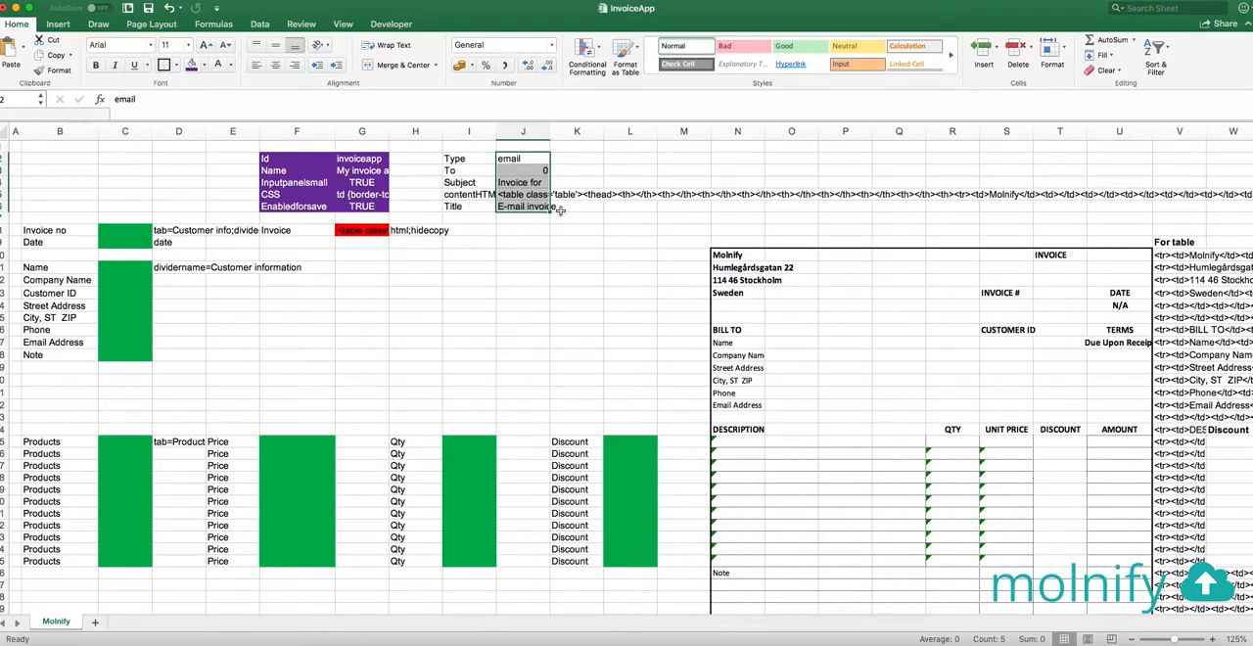
pyautogui.click(204, 65)
pyautogui.click(230, 215)
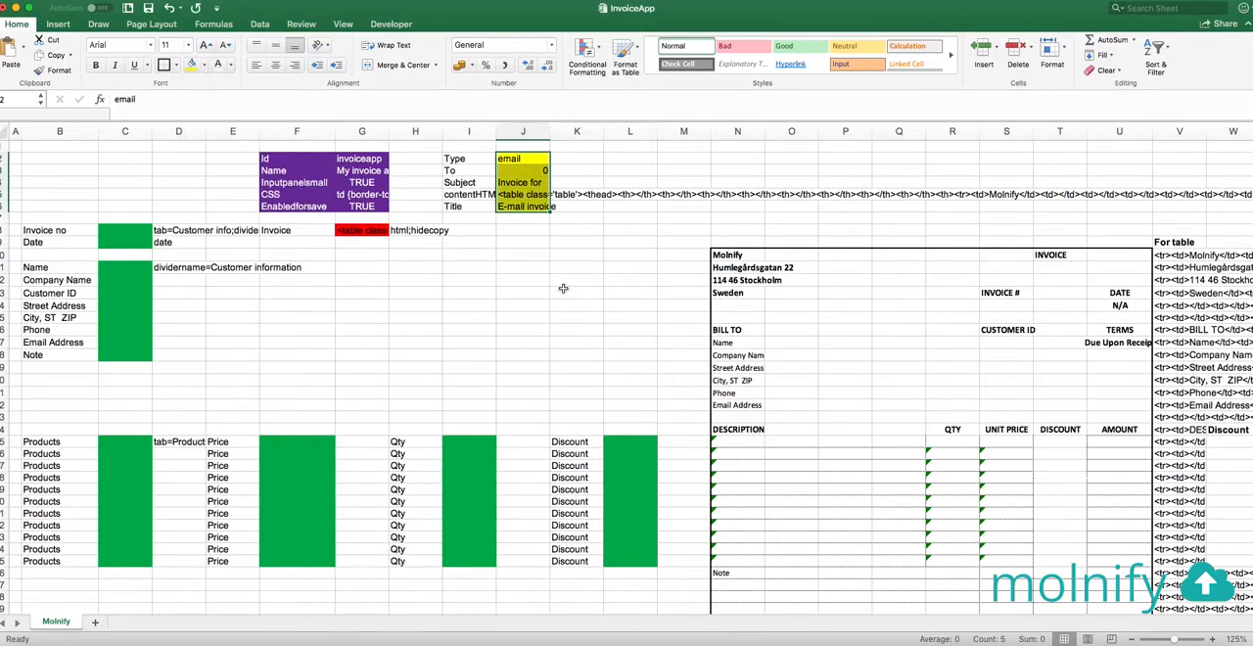
pyautogui.click(579, 242)
pyautogui.press('super+s')
# Switch to Molnify in the browser, return to the upload page, upload the updated InvoiceApp.xlsx and open the app
pyautogui.press('super+Tab')
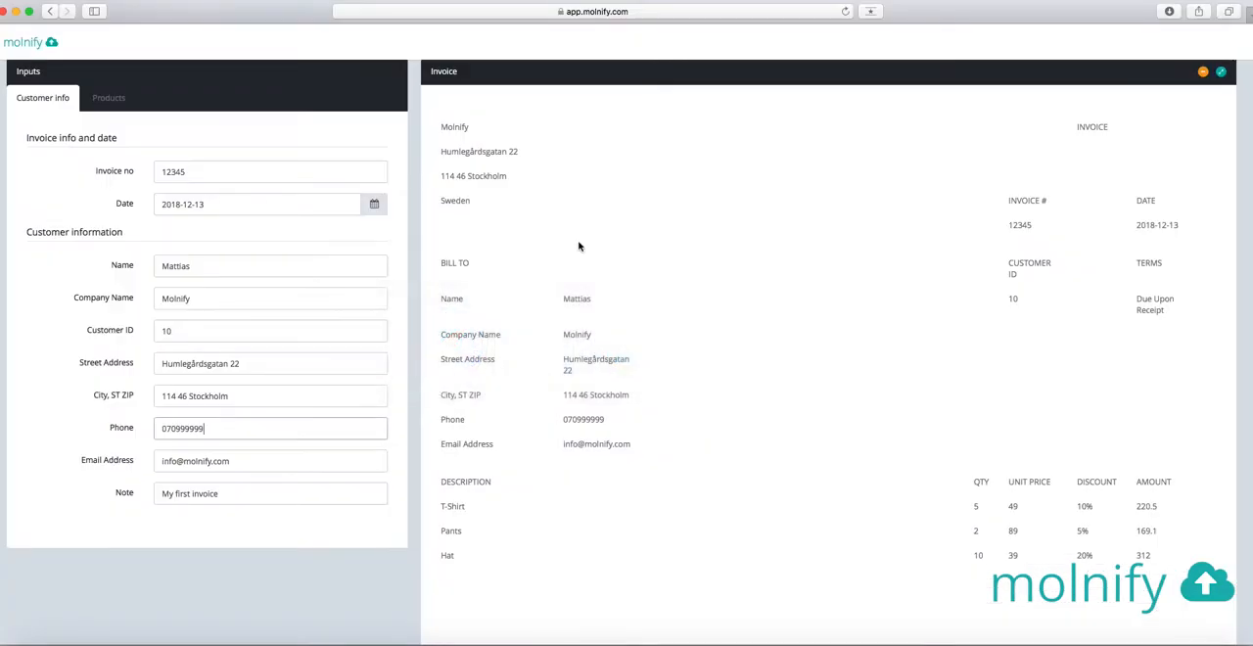
pyautogui.click(45, 13)
pyautogui.press('super+Tab')
pyautogui.press('Tab')
pyautogui.moveTo(832, 396); pyautogui.dragTo(480, 452)
pyautogui.click(933, 388)
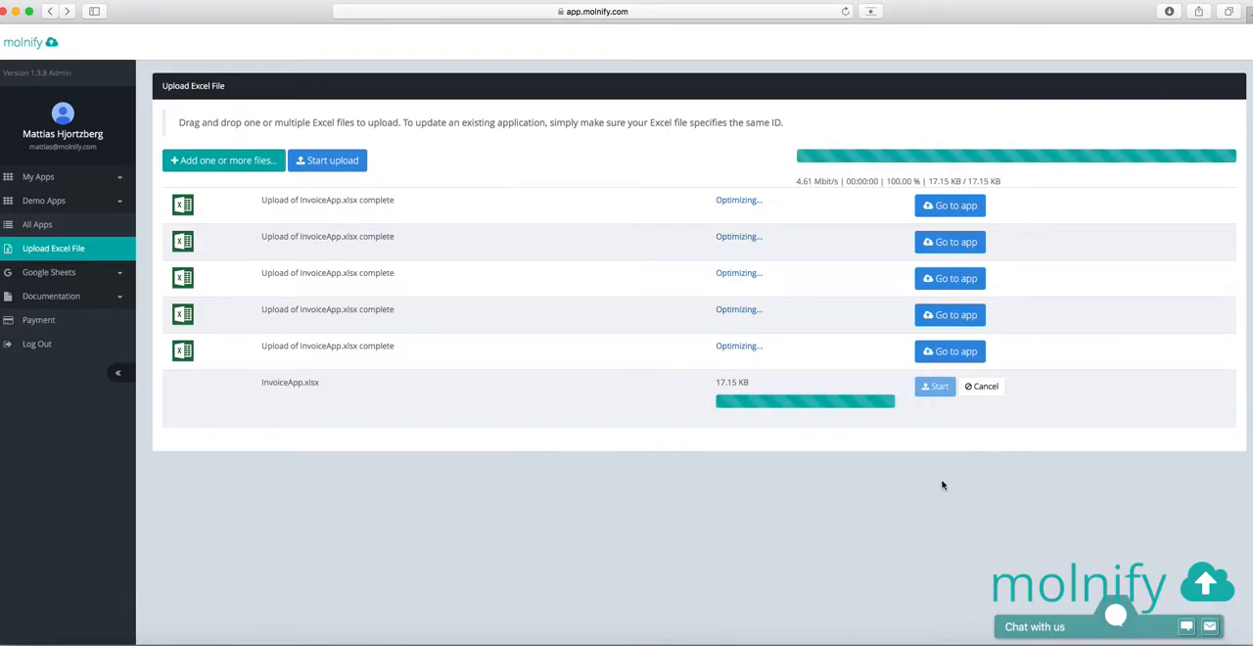
pyautogui.click(1011, 394)
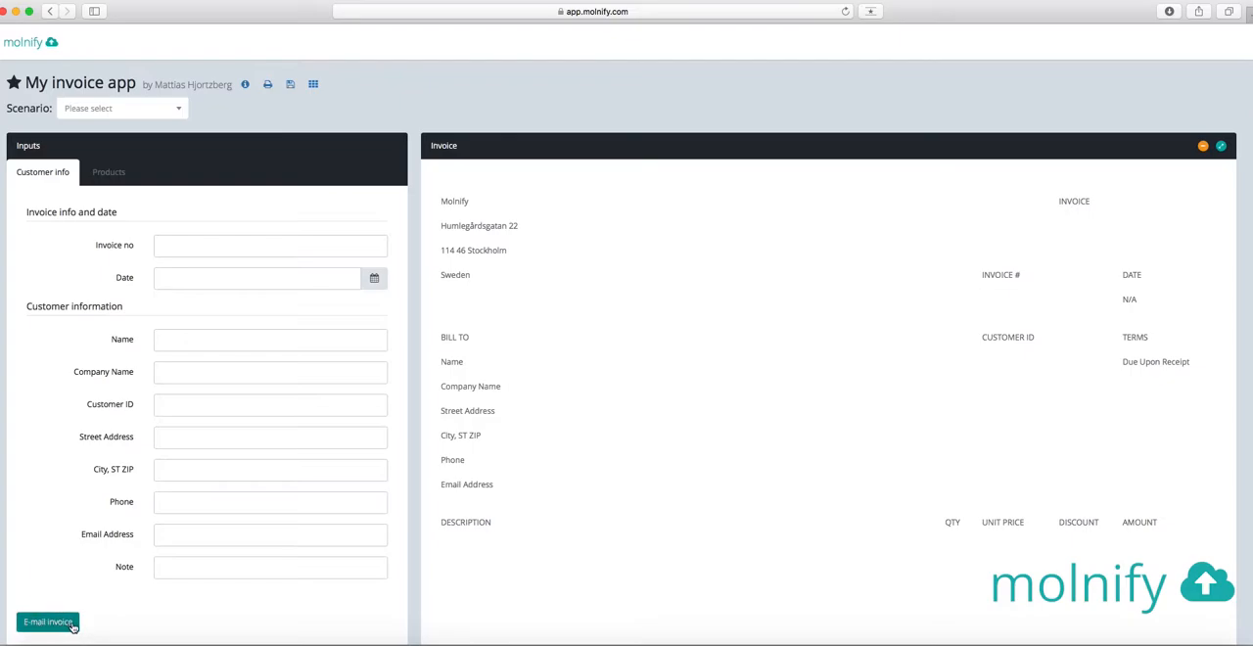
# Load the shared scenario "Invoice no 1" and send the invoice by e-mail, closing the resulting dialog
pyautogui.click(175, 109)
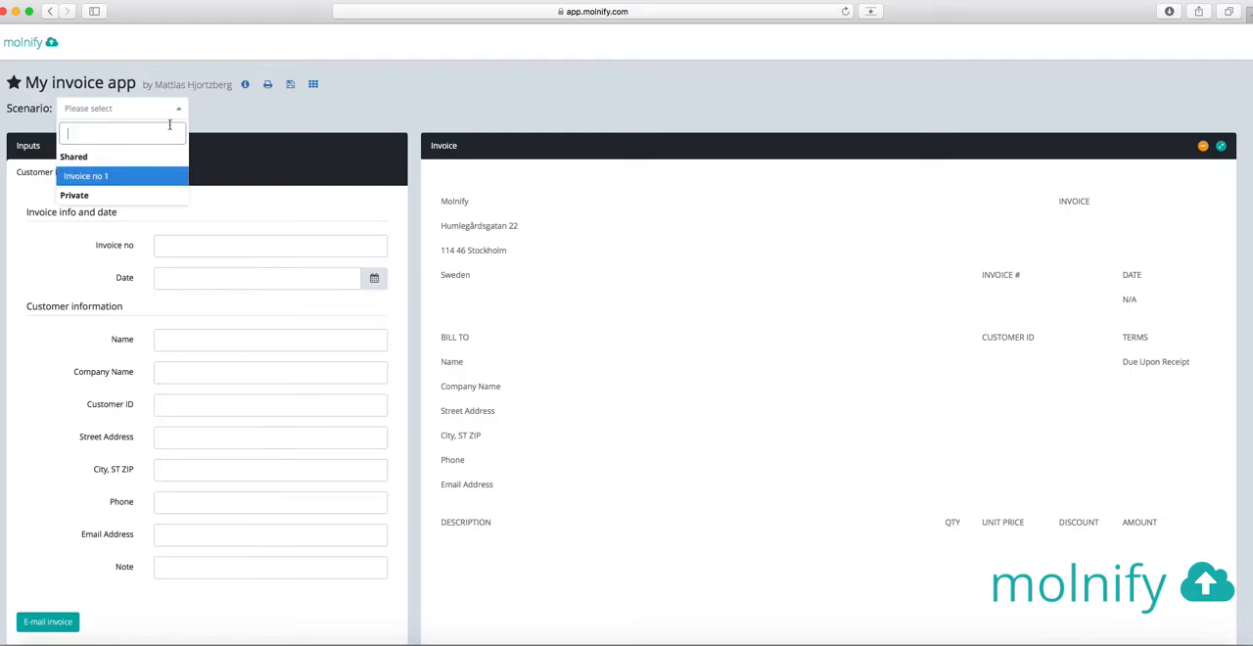
pyautogui.click(124, 180)
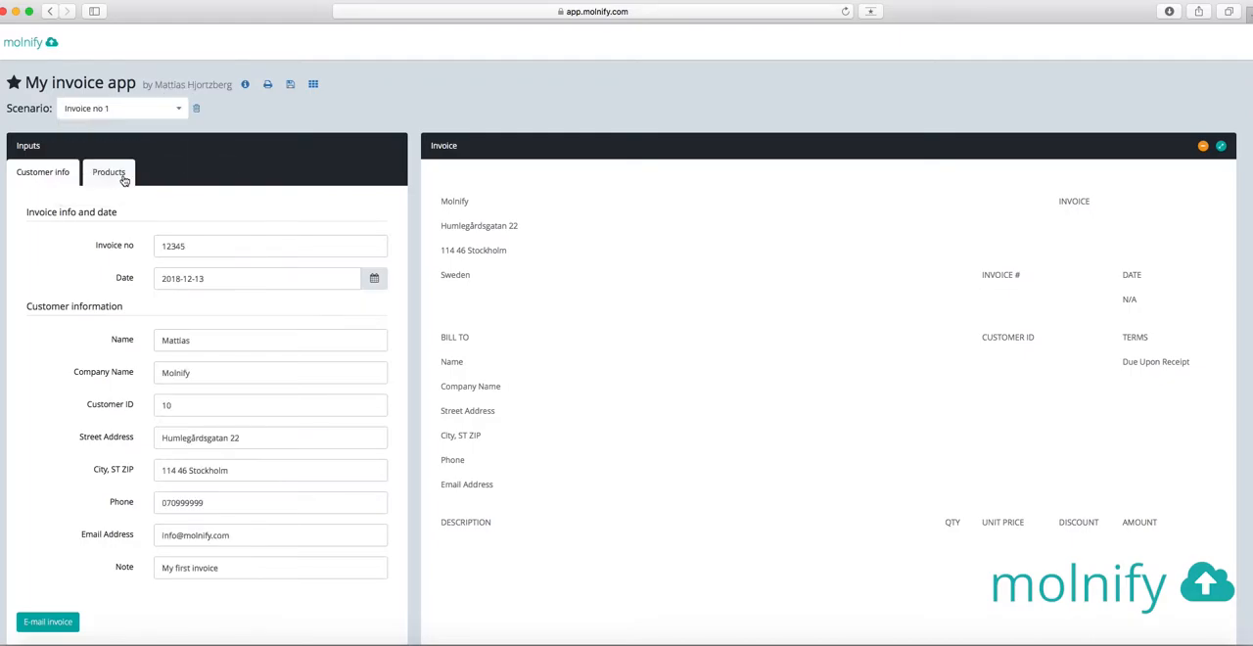
pyautogui.scroll(-1, 190, 347)
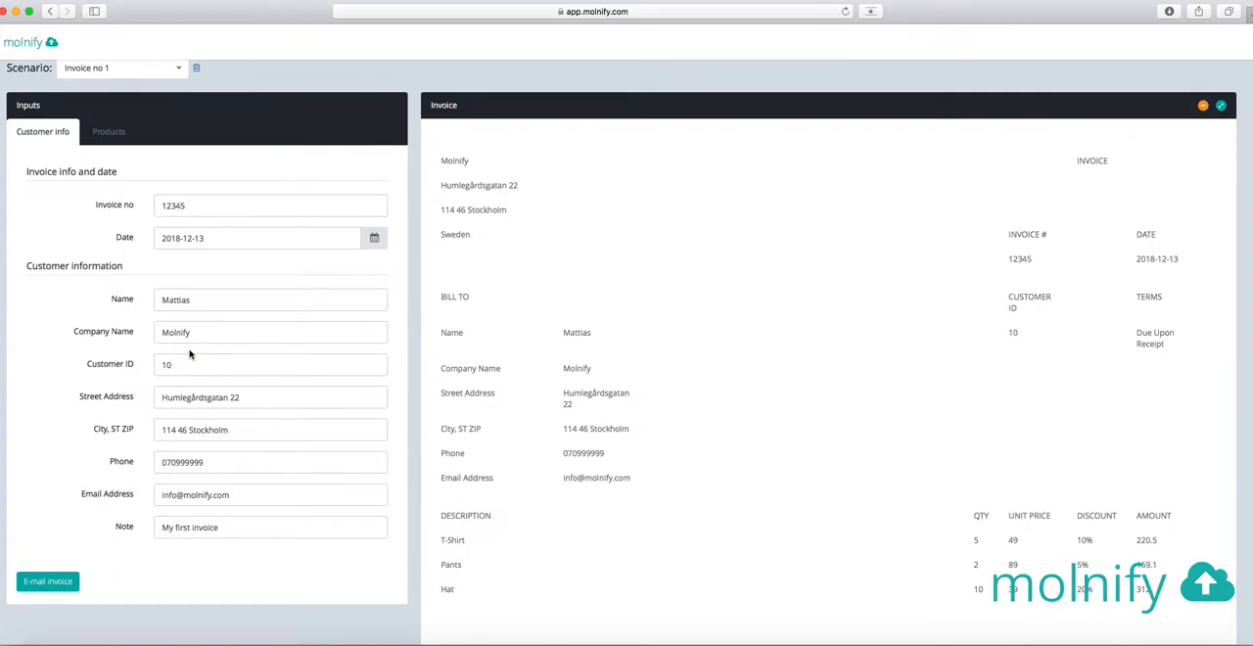
pyautogui.click(47, 582)
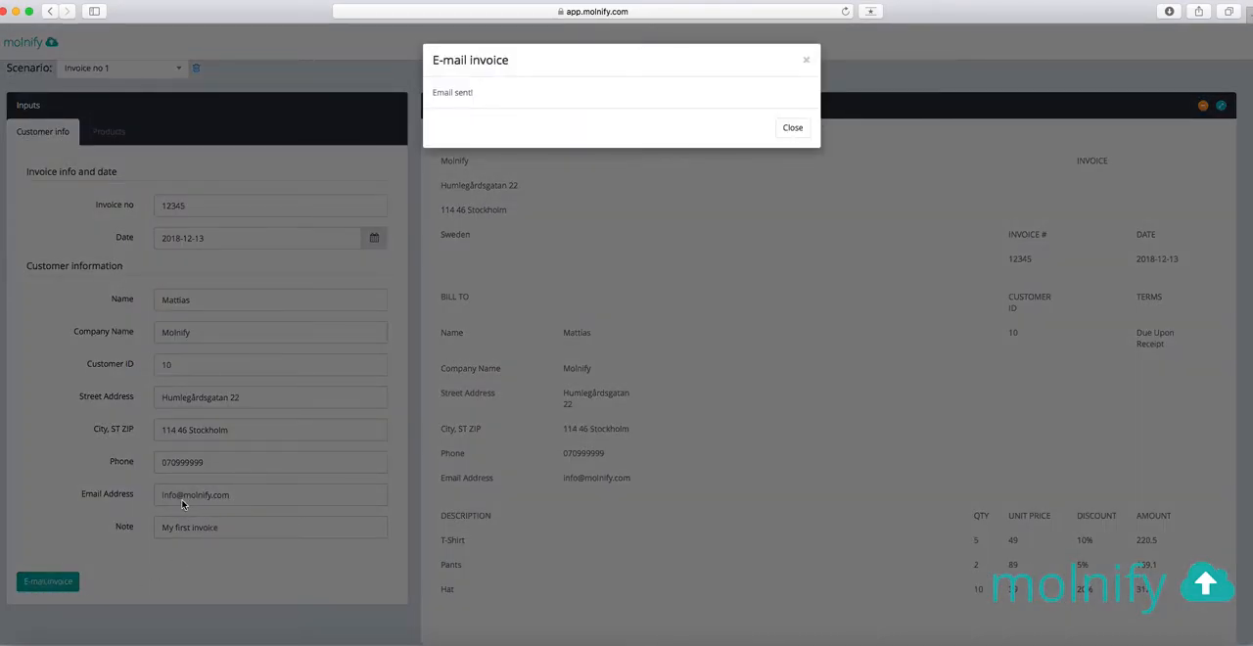
pyautogui.click(792, 128)
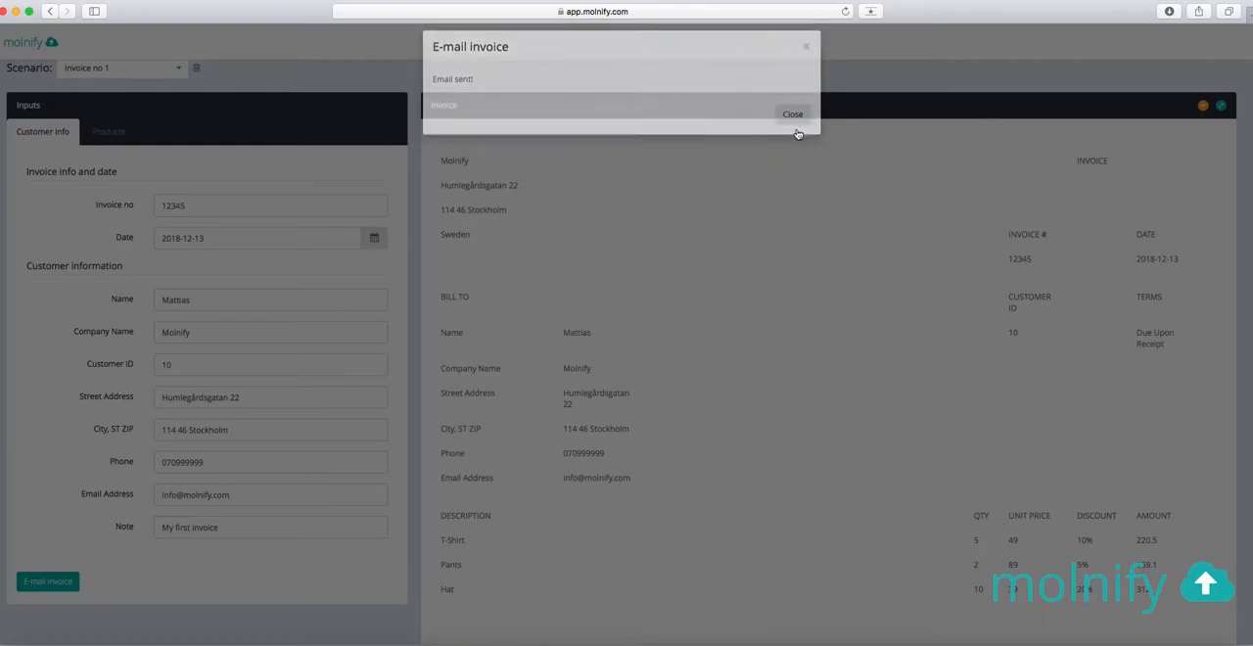
# Examine the Products inputs, comparing the field group of the first product with those of the second and third
pyautogui.click(116, 139)
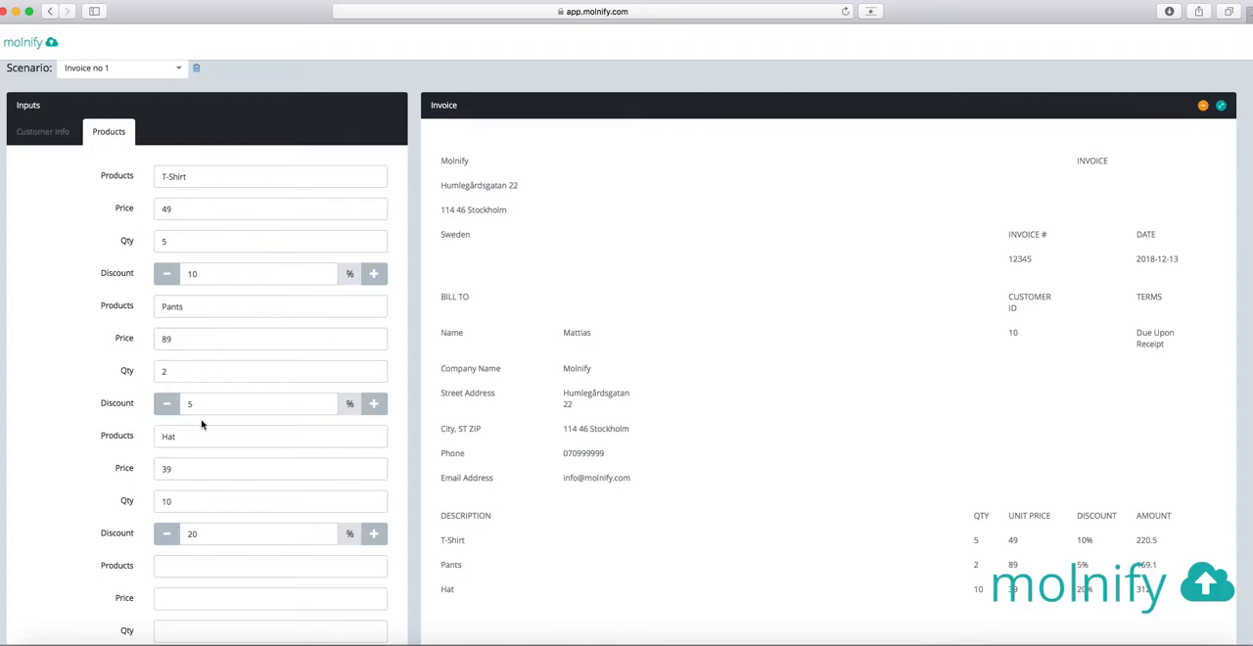
pyautogui.scroll(1, 133, 223)
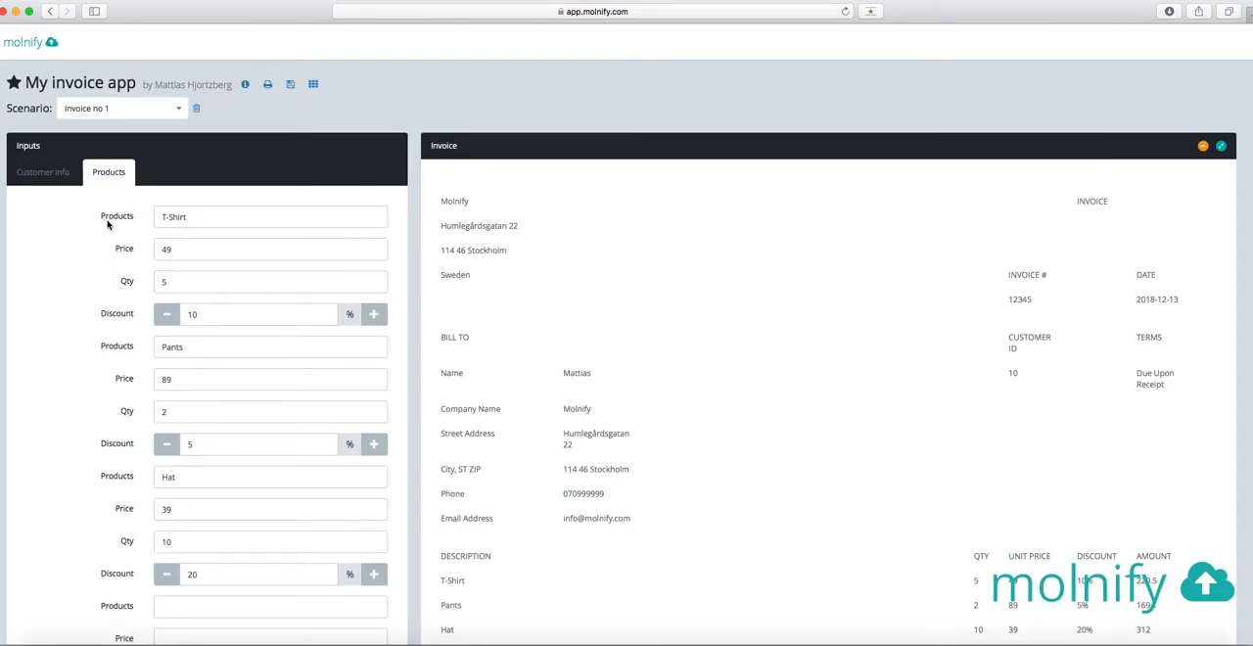
pyautogui.moveTo(97, 217); pyautogui.dragTo(395, 316)
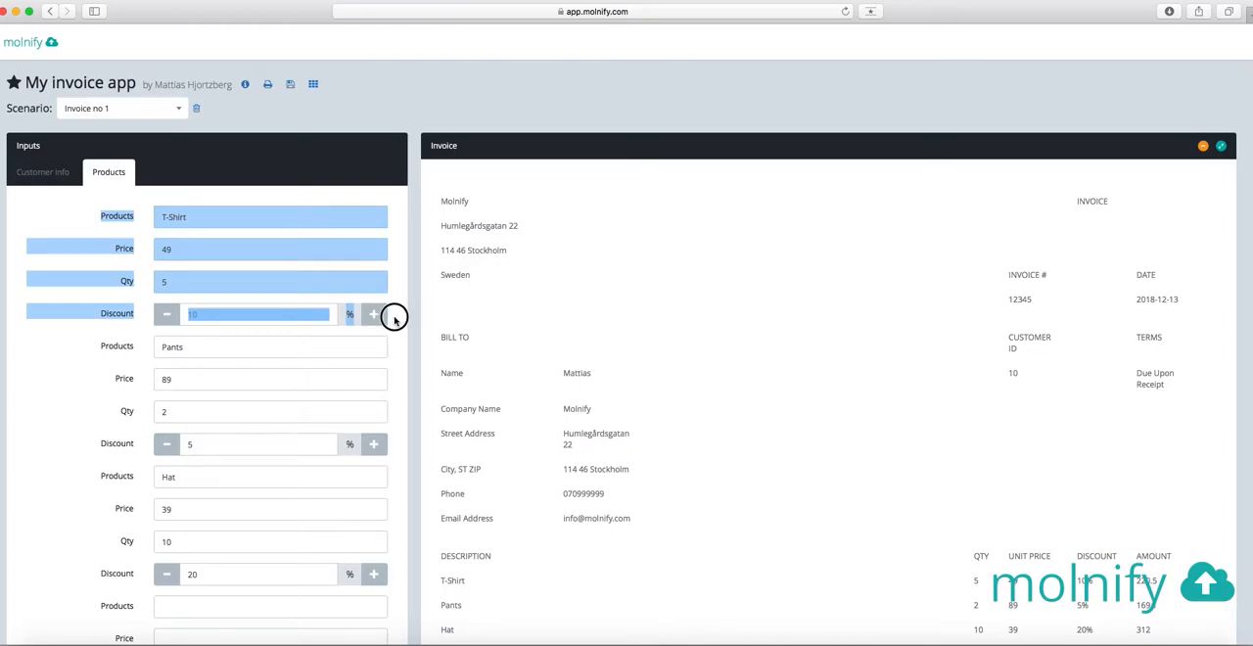
pyautogui.click(396, 320)
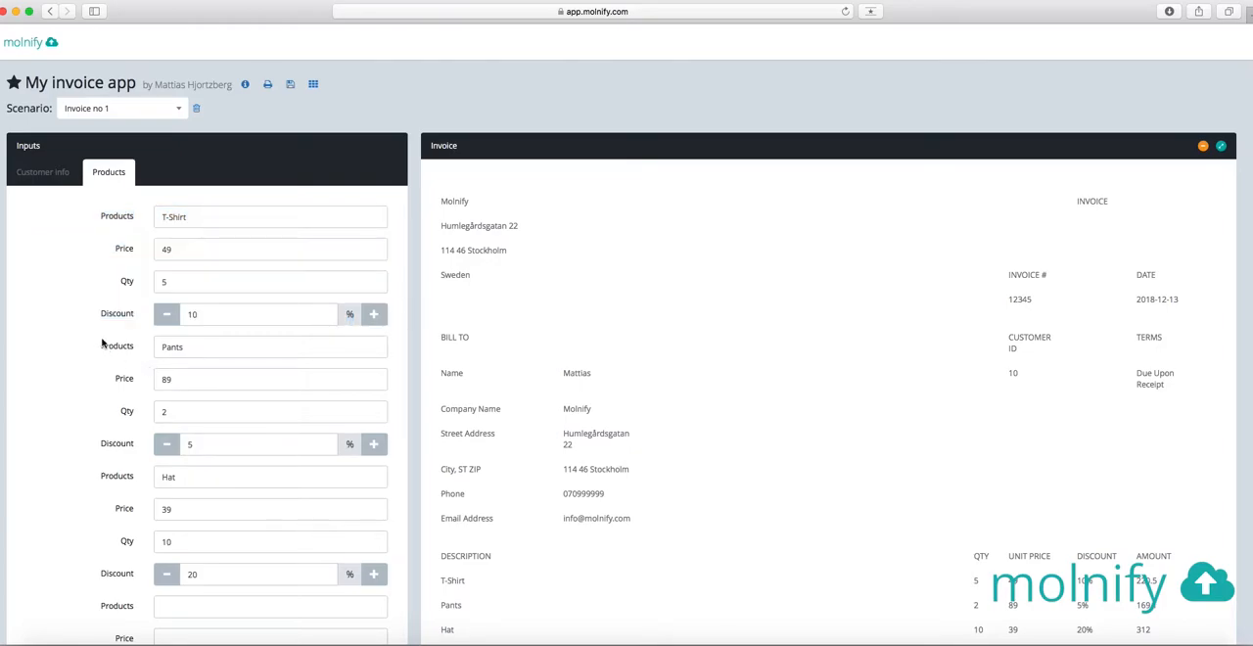
pyautogui.moveTo(100, 348); pyautogui.dragTo(391, 574)
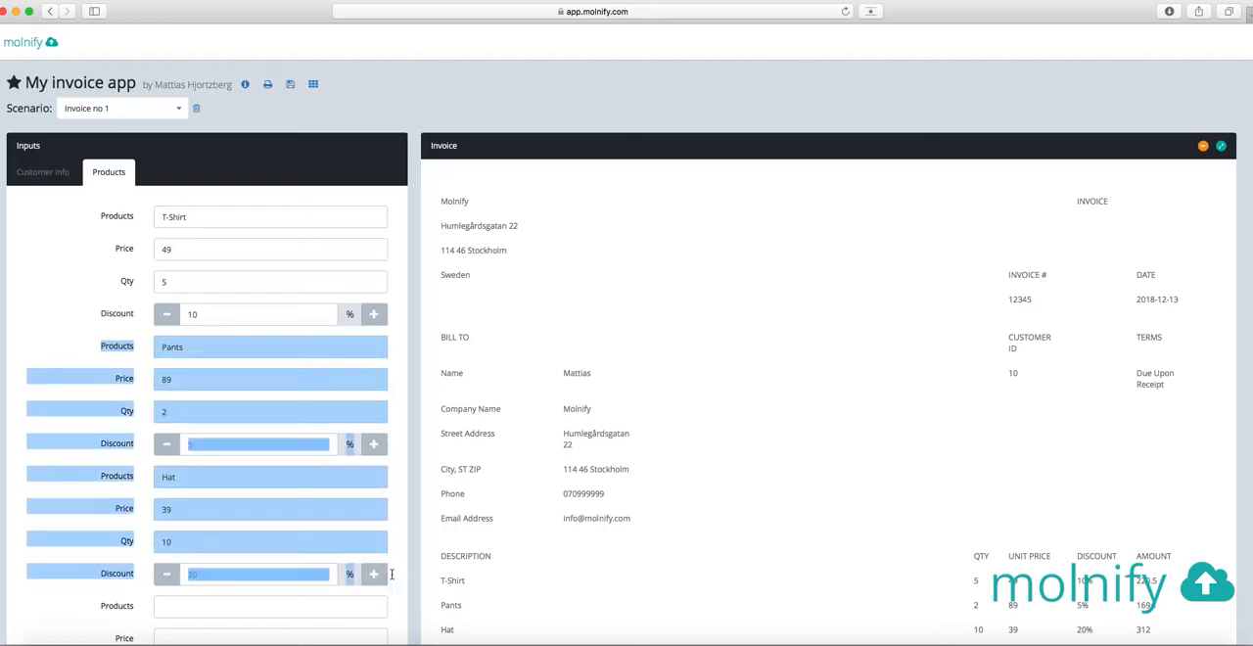
pyautogui.click(85, 330)
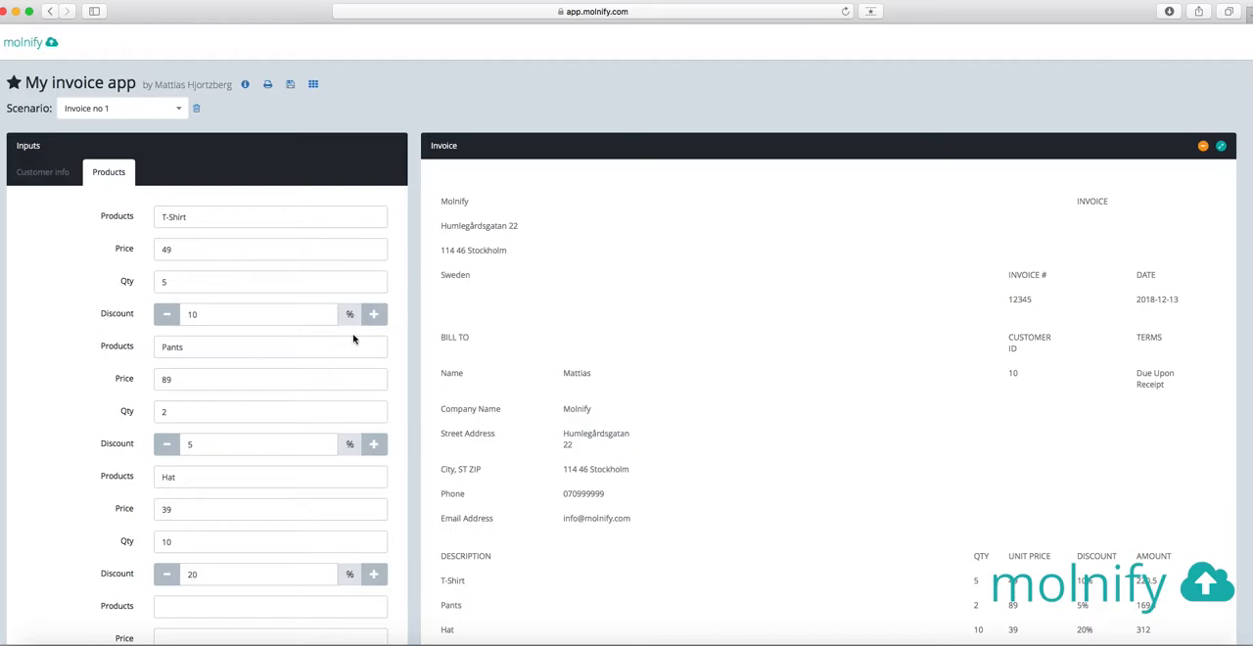
# Switch to the InvoiceApp workbook in Excel and examine the Products, Price, Qty and Discount cells in rows 25 to 35
pyautogui.press('super+Tab')
pyautogui.press('super+Tab')
pyautogui.press('super+Tab')
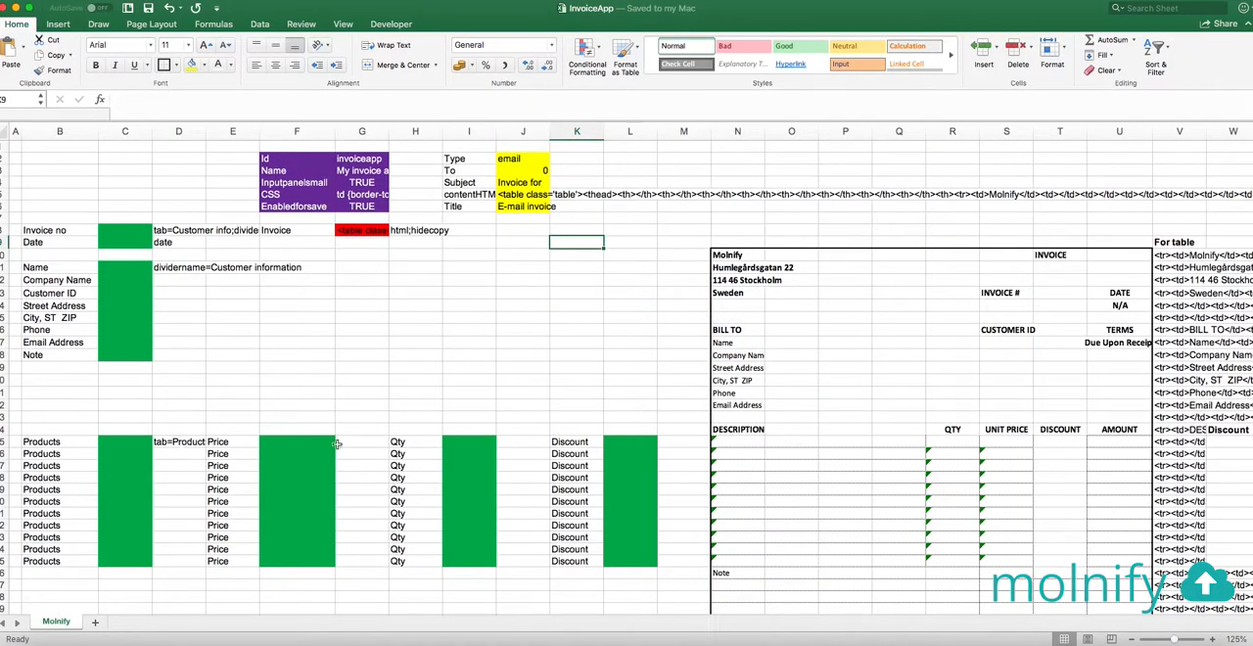
pyautogui.moveTo(132, 454); pyautogui.dragTo(646, 577)
pyautogui.moveTo(292, 443); pyautogui.dragTo(685, 442)
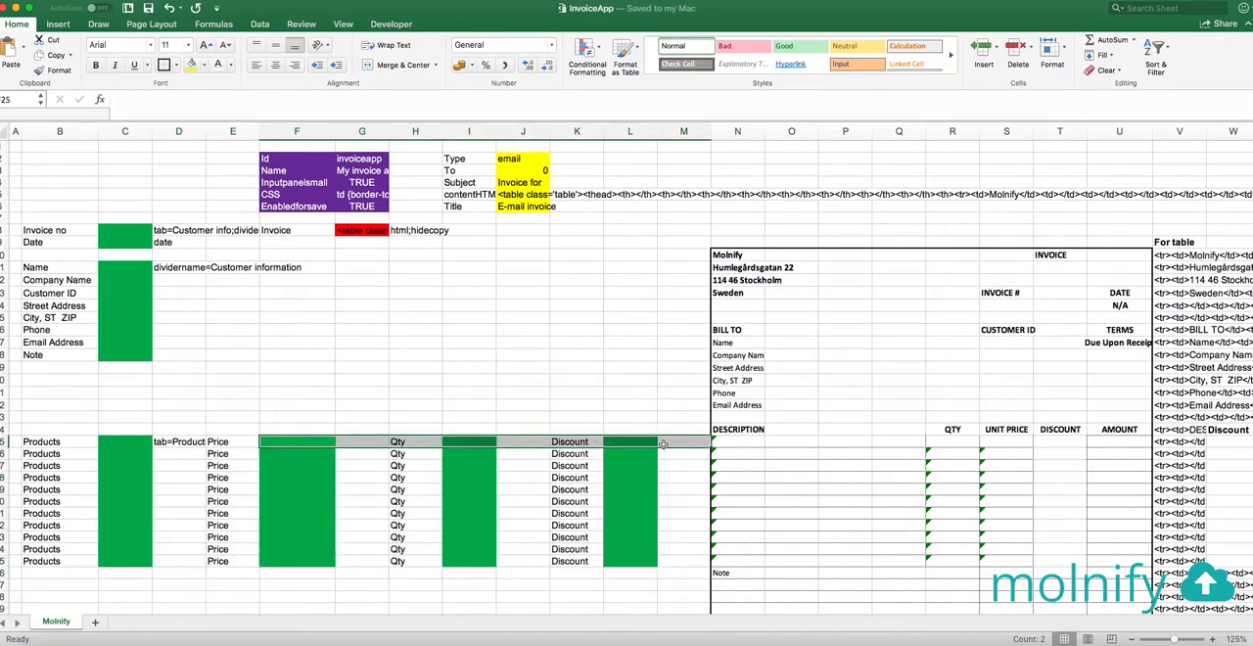
pyautogui.click(115, 441)
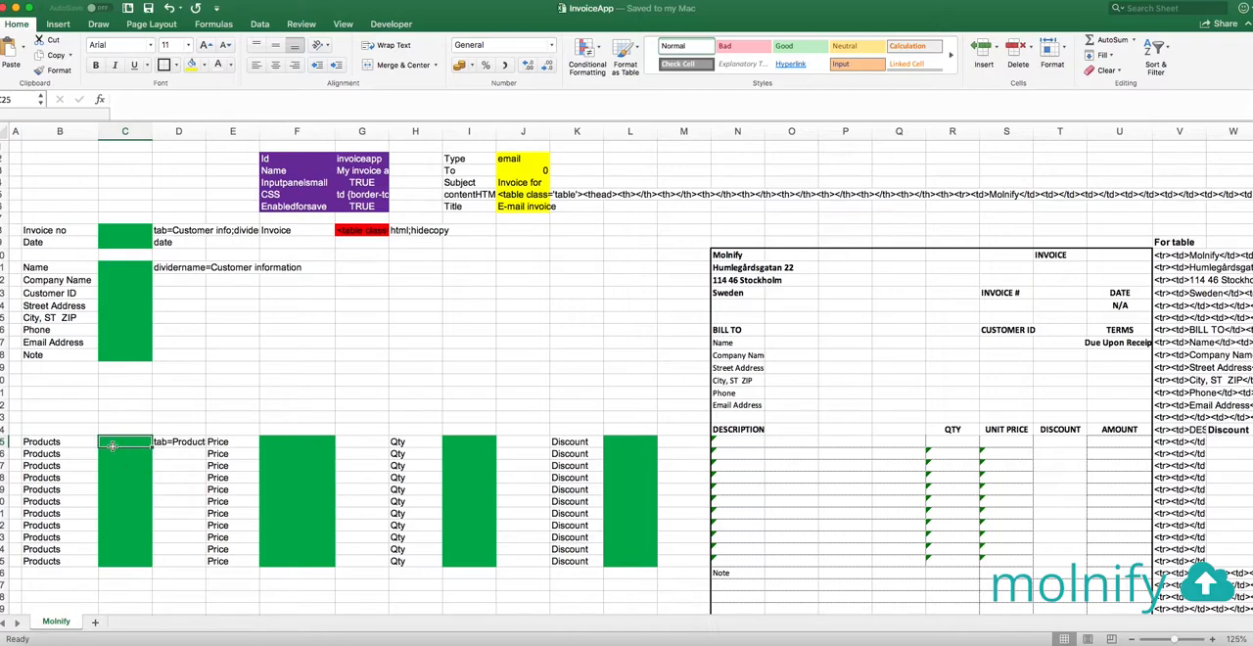
pyautogui.click(227, 443)
pyautogui.moveTo(227, 443); pyautogui.dragTo(642, 577)
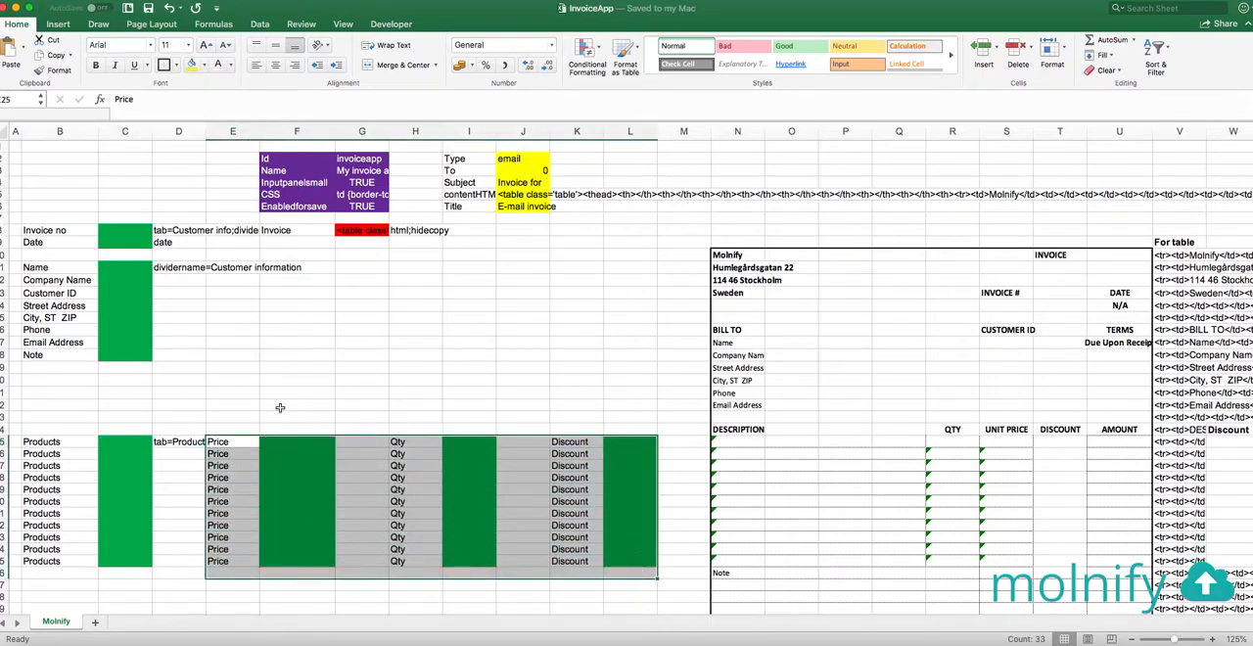
# Begin the formula in G25 with ="showifcell=Molnify!"&CELL("address";C25), referencing the first product's input cell
pyautogui.click(355, 445)
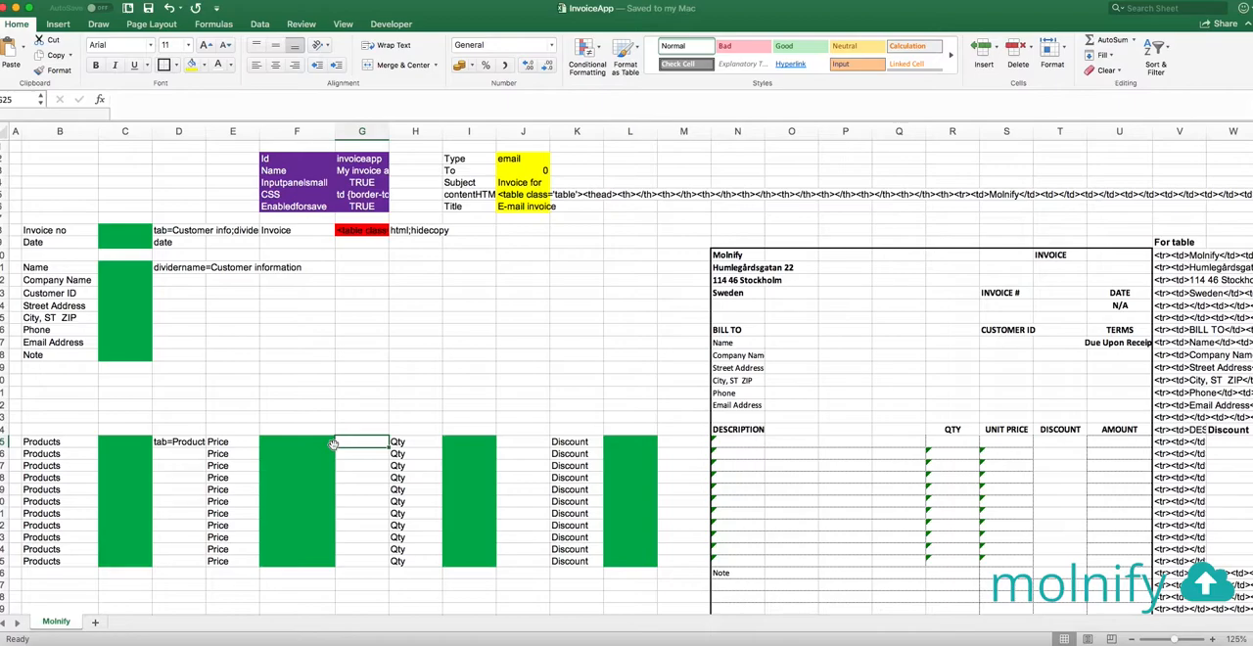
pyautogui.write('="')
pyautogui.write('showifcell=')
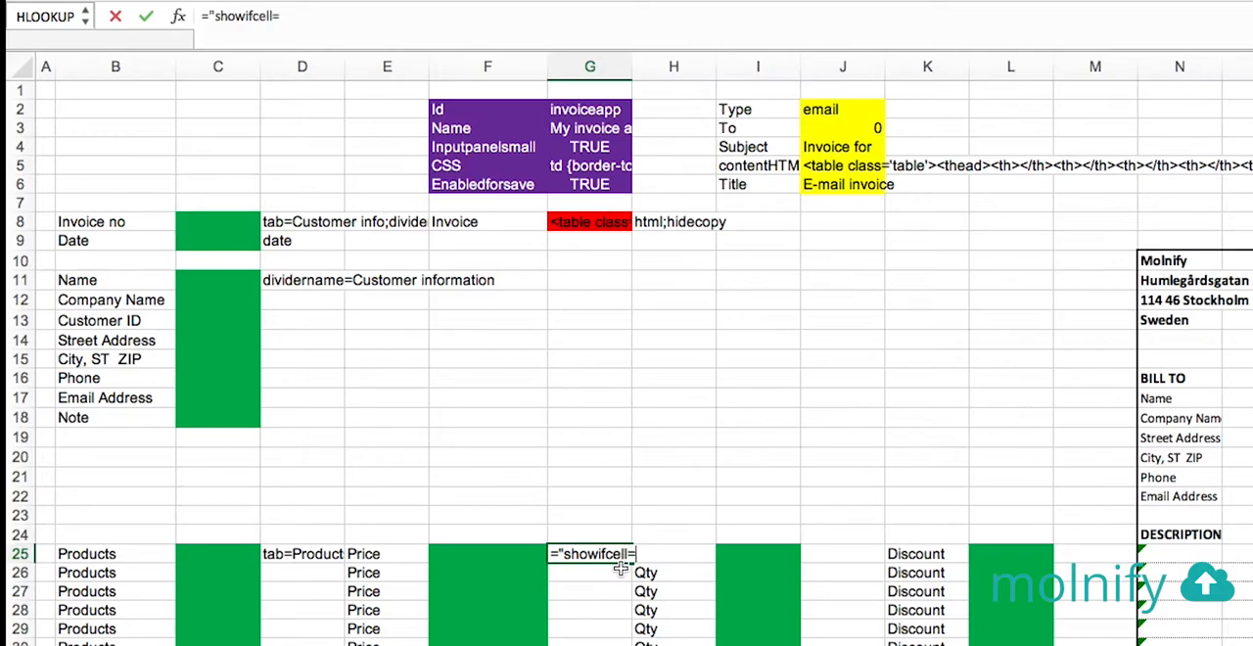
pyautogui.write('Molnify')
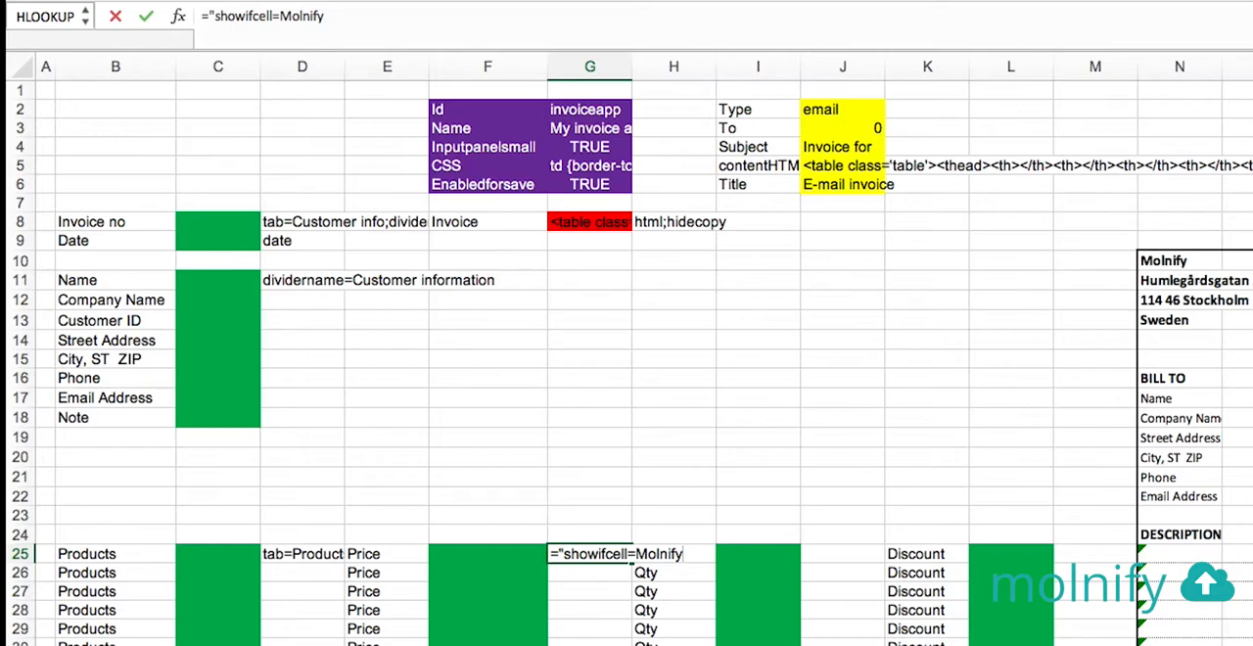
pyautogui.write('!"&CELL(')
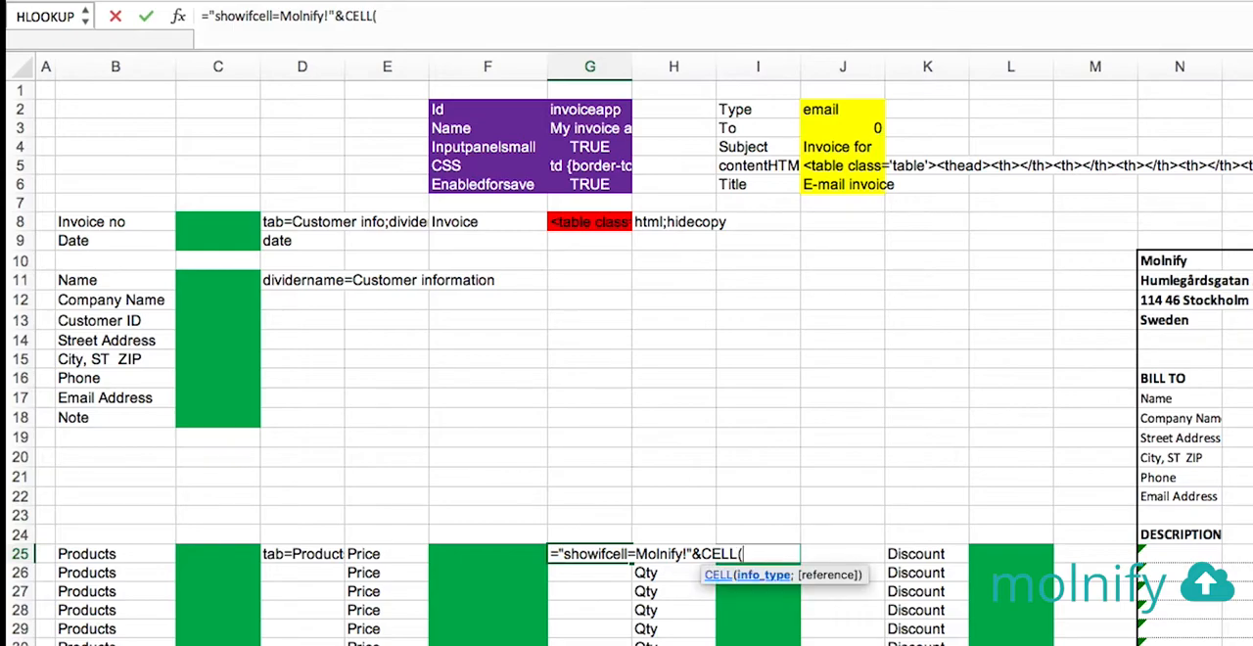
pyautogui.write('"address";')
pyautogui.click(212, 554)
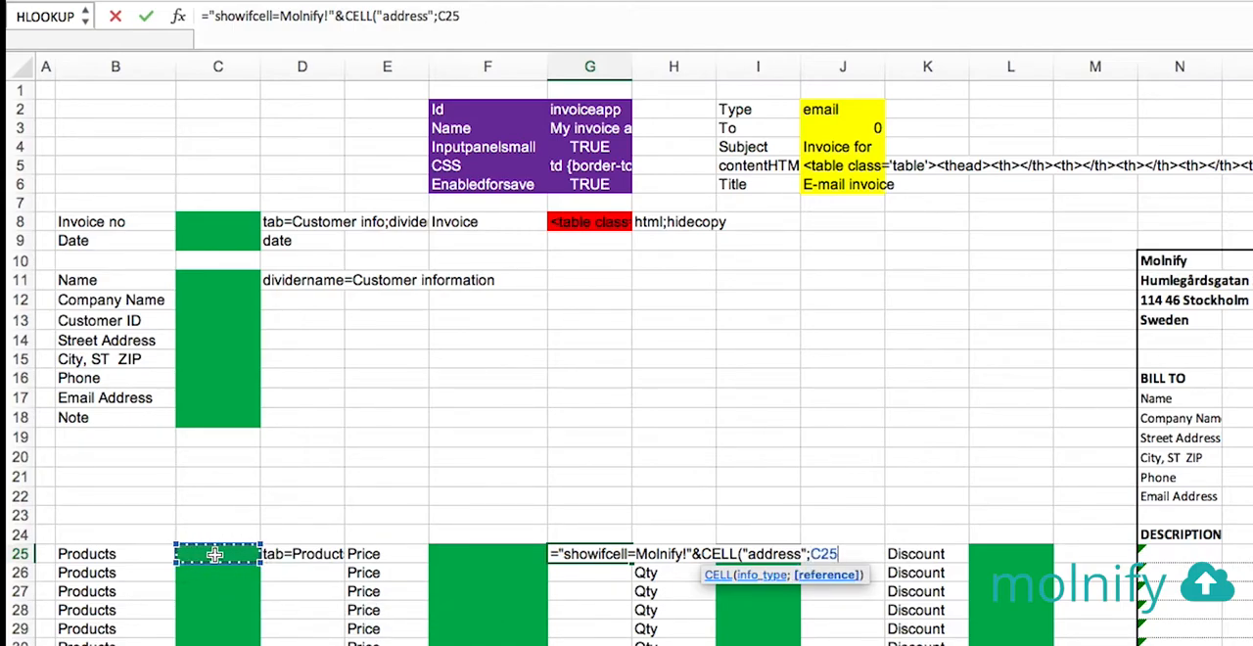
pyautogui.write(')')
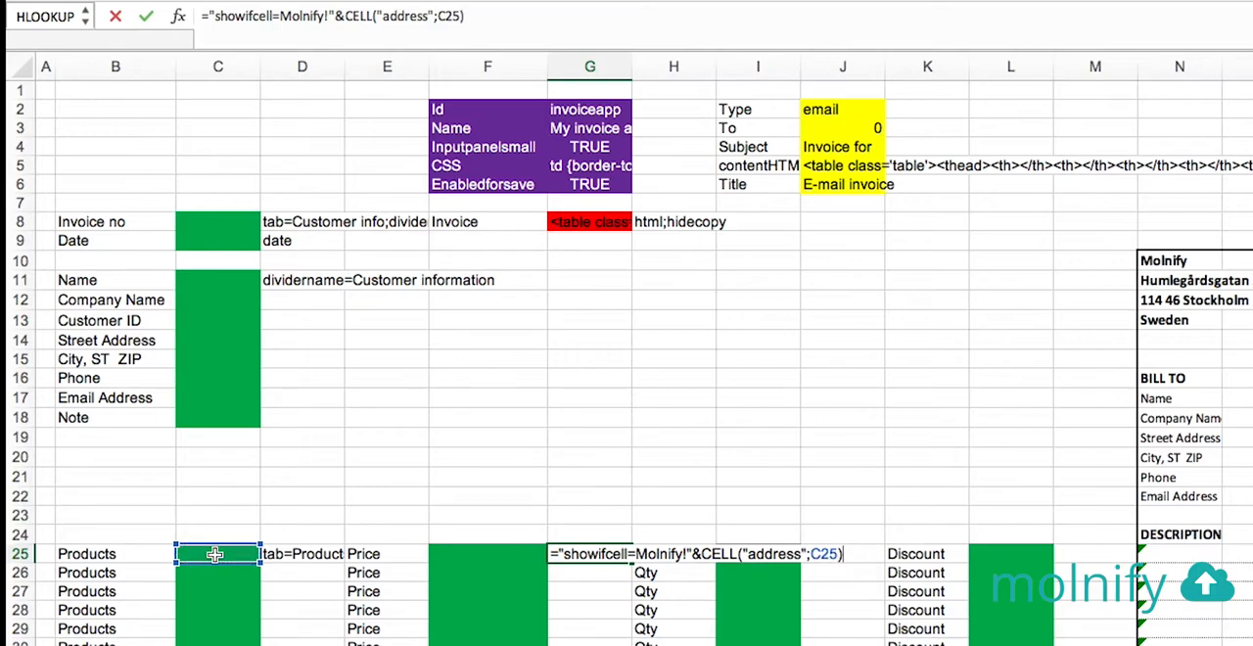
pyautogui.write('&";show')
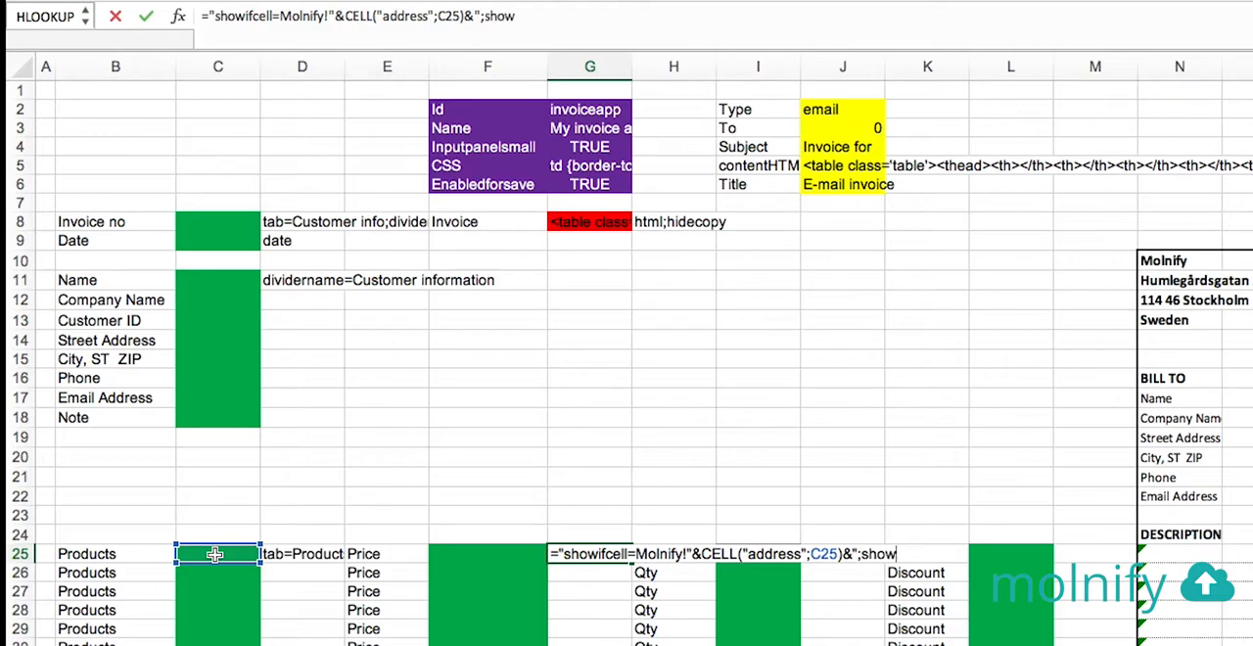
pyautogui.write('ifvalueno')
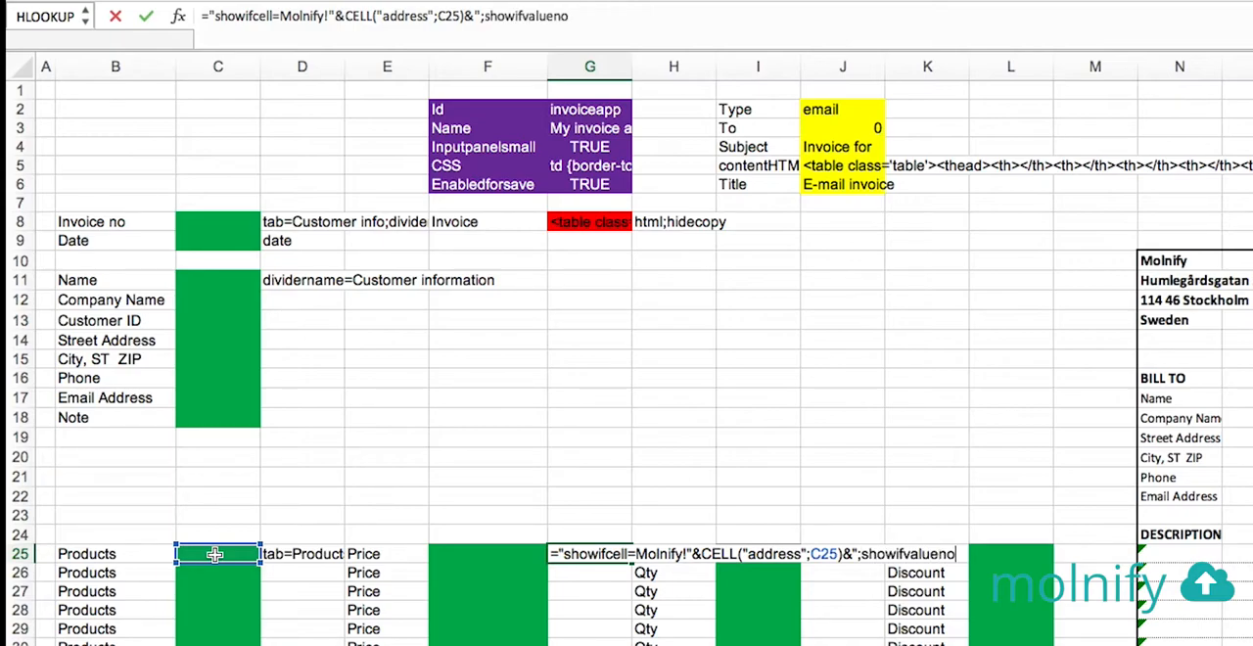
pyautogui.write('t=')
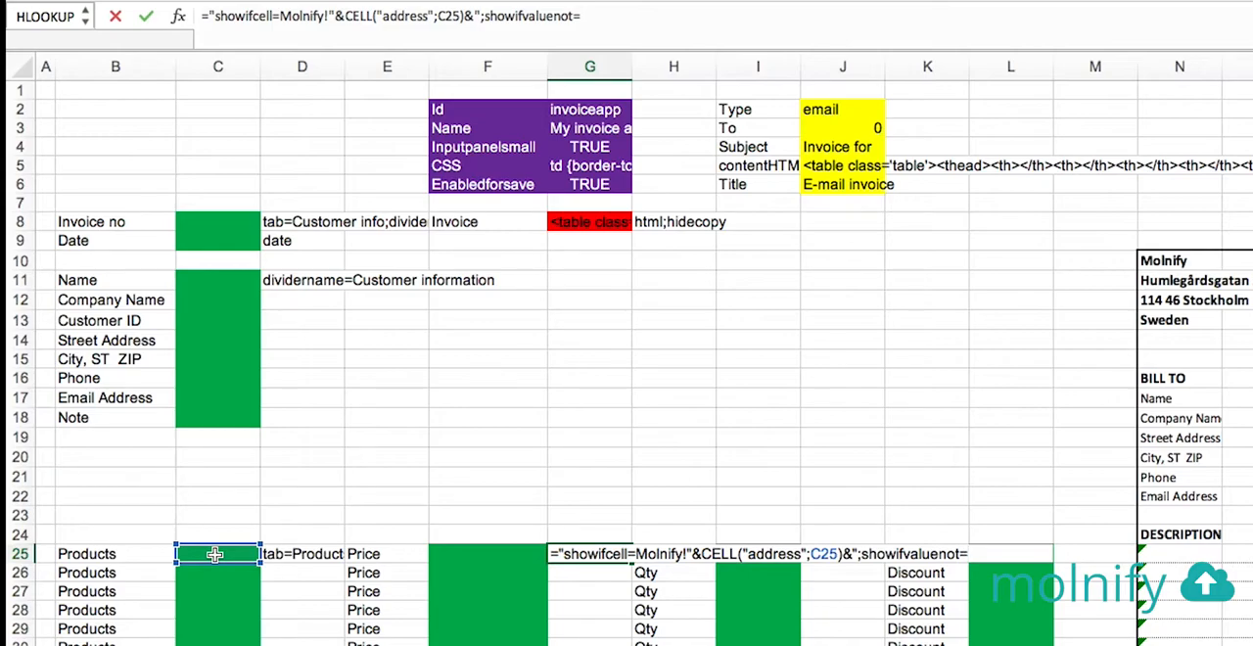
pyautogui.write(')')
# Complete the G25 formula by appending &";showifvaluenot=" and enter it
pyautogui.press('BackSpace')
pyautogui.write('"')
pyautogui.press('Return')
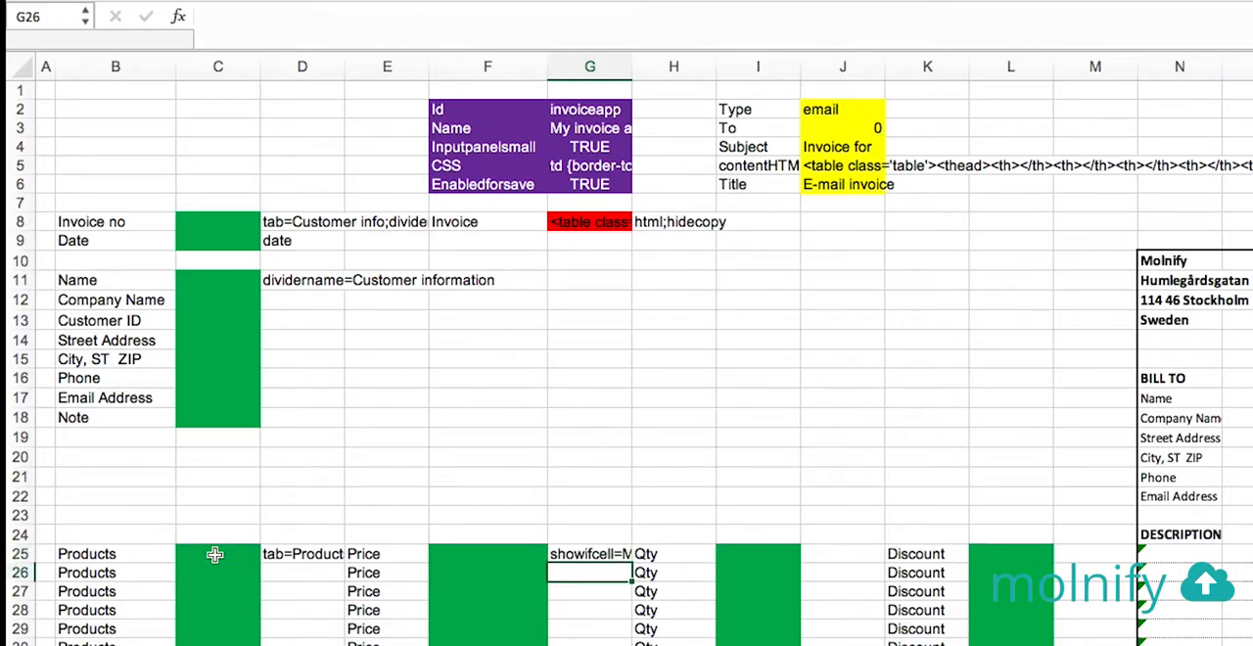
# Copy the formula text of G25 unchanged into J25 and M25, beside the first product's Qty and Discount inputs
pyautogui.click(576, 554)
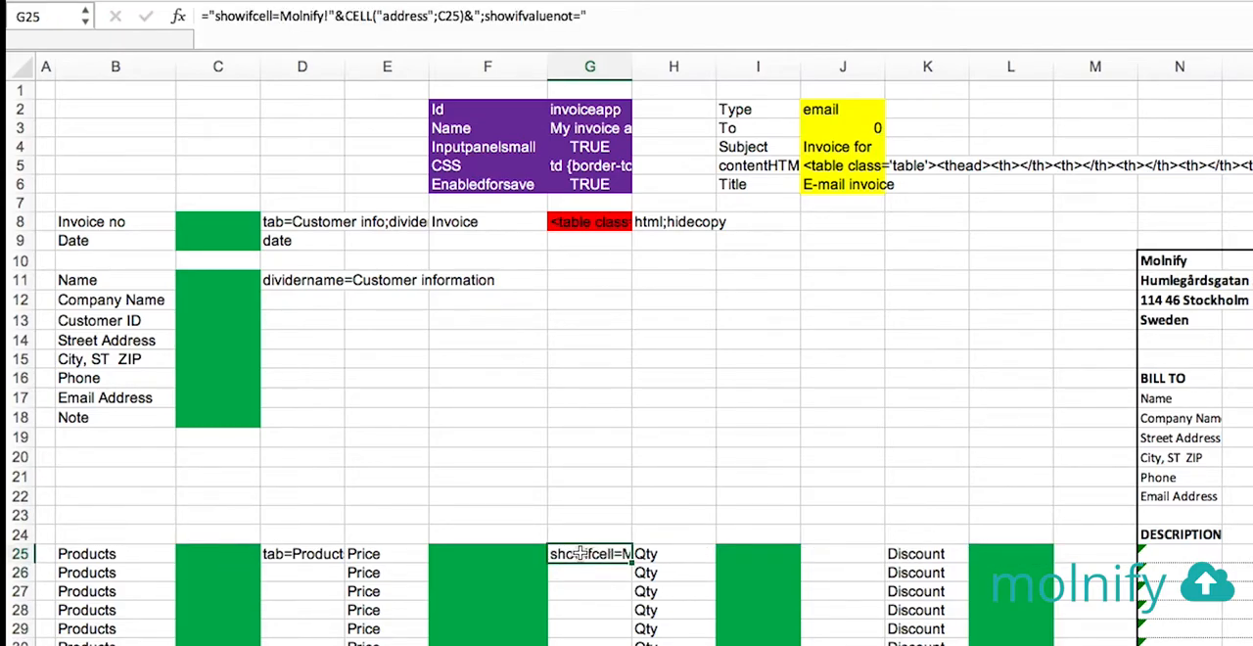
pyautogui.moveTo(619, 18); pyautogui.dragTo(132, 24)
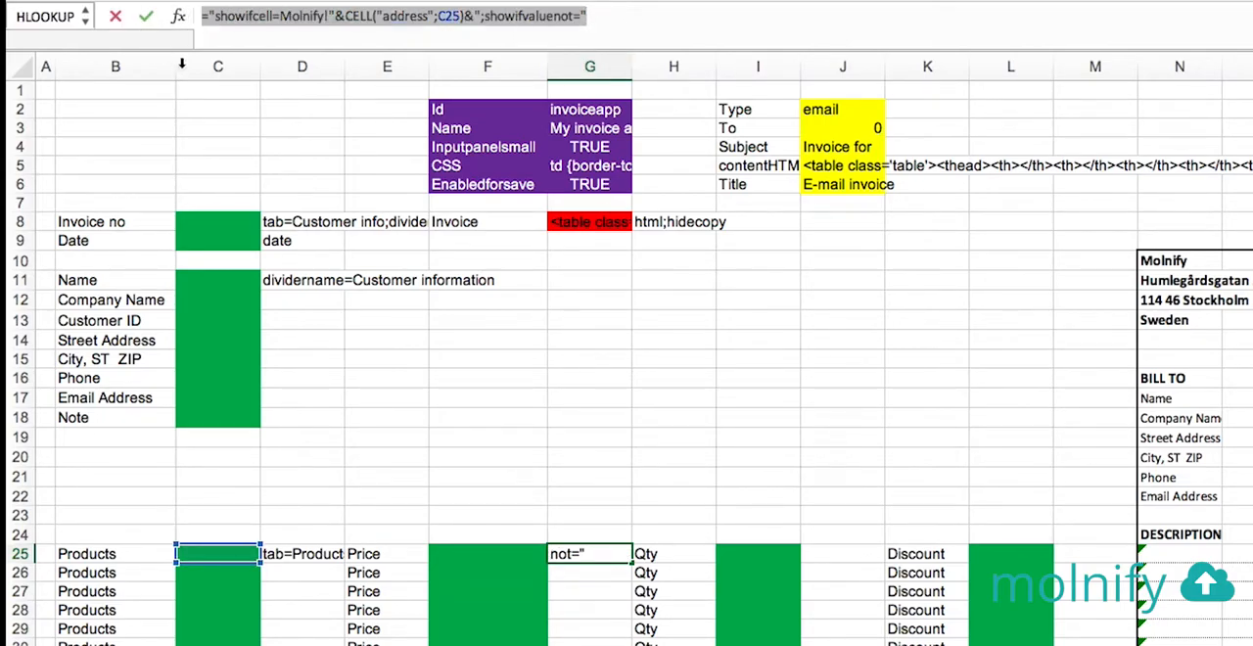
pyautogui.press('Escape')
pyautogui.click(853, 554)
pyautogui.click(543, 17)
pyautogui.press('super+v')
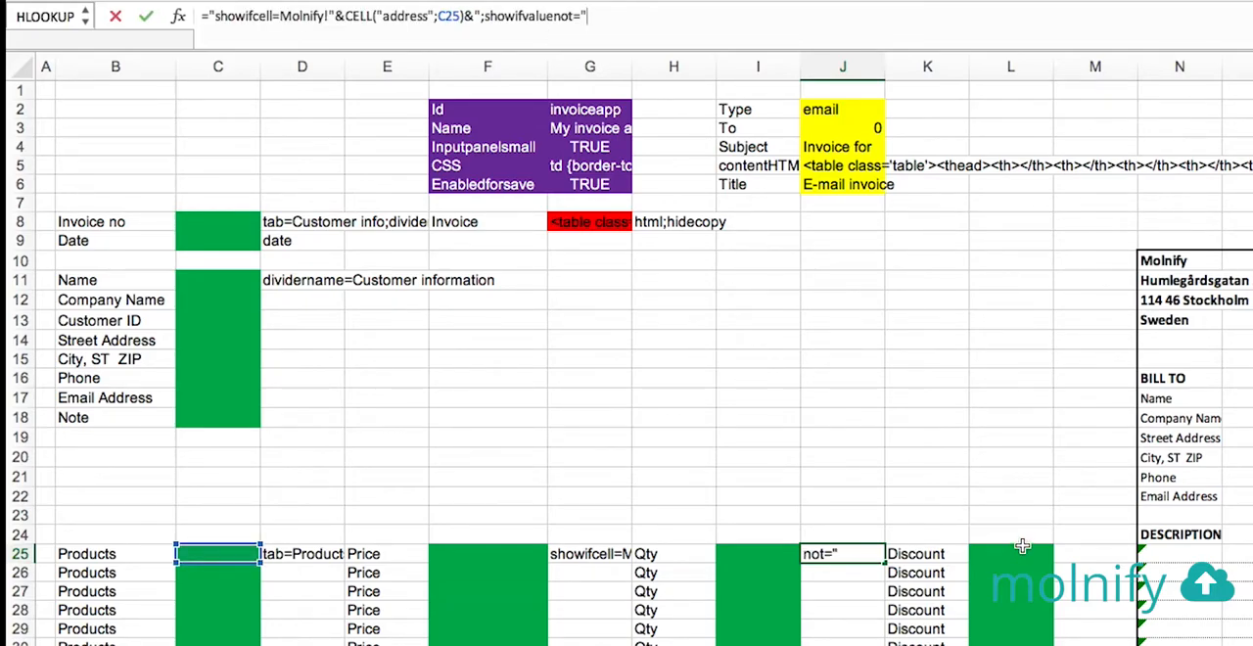
pyautogui.press('Tab')
pyautogui.click(1069, 558)
pyautogui.click(417, 23)
pyautogui.press('super+v')
pyautogui.press('Return')
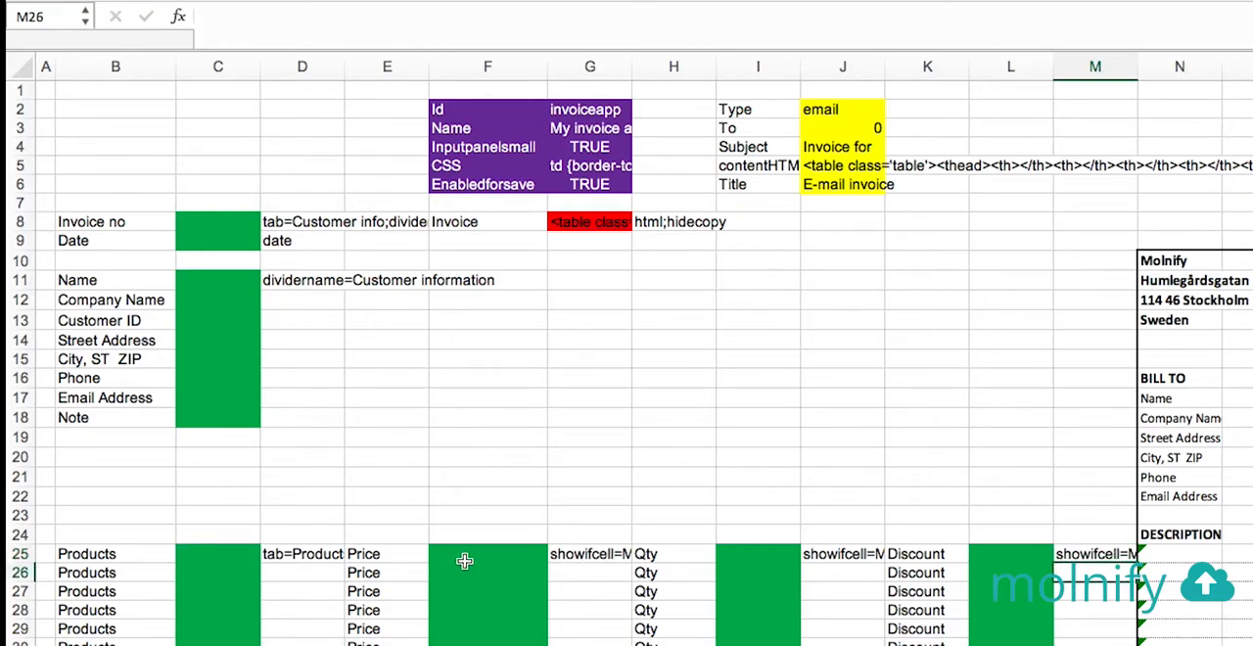
# Fill E25:M25 down through row 35 and check which product cells the formulas in J25 and J26 reference
pyautogui.moveTo(401, 554); pyautogui.dragTo(1129, 645)
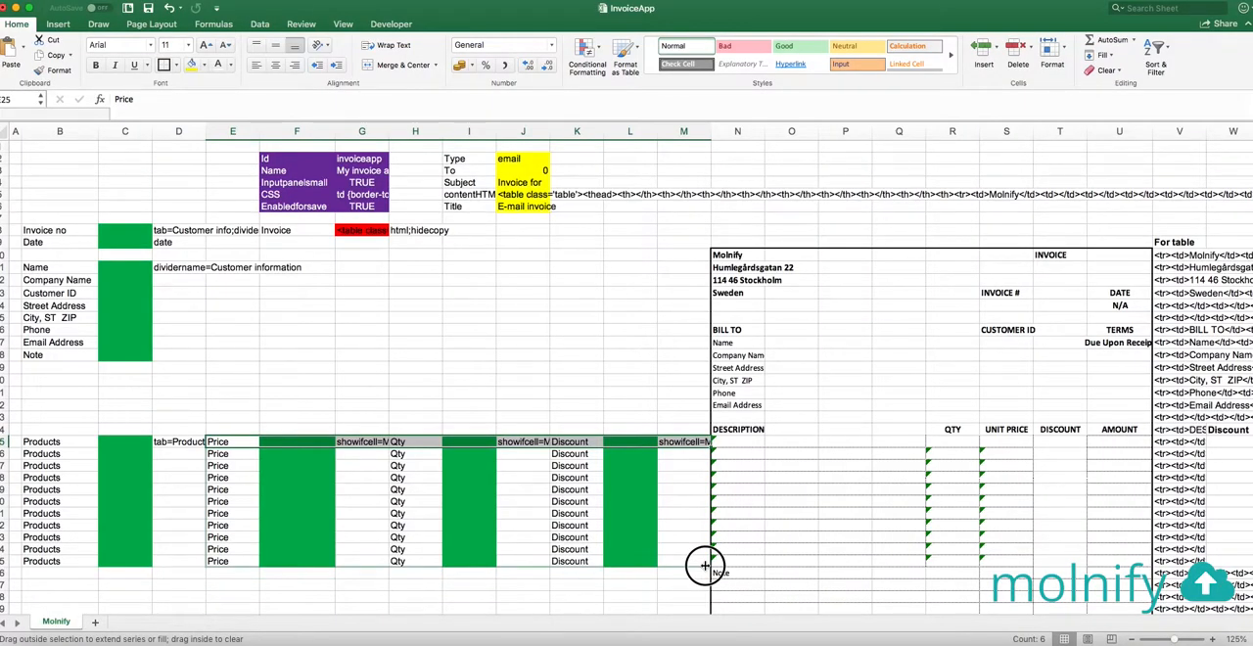
pyautogui.moveTo(705, 565); pyautogui.dragTo(705, 566)
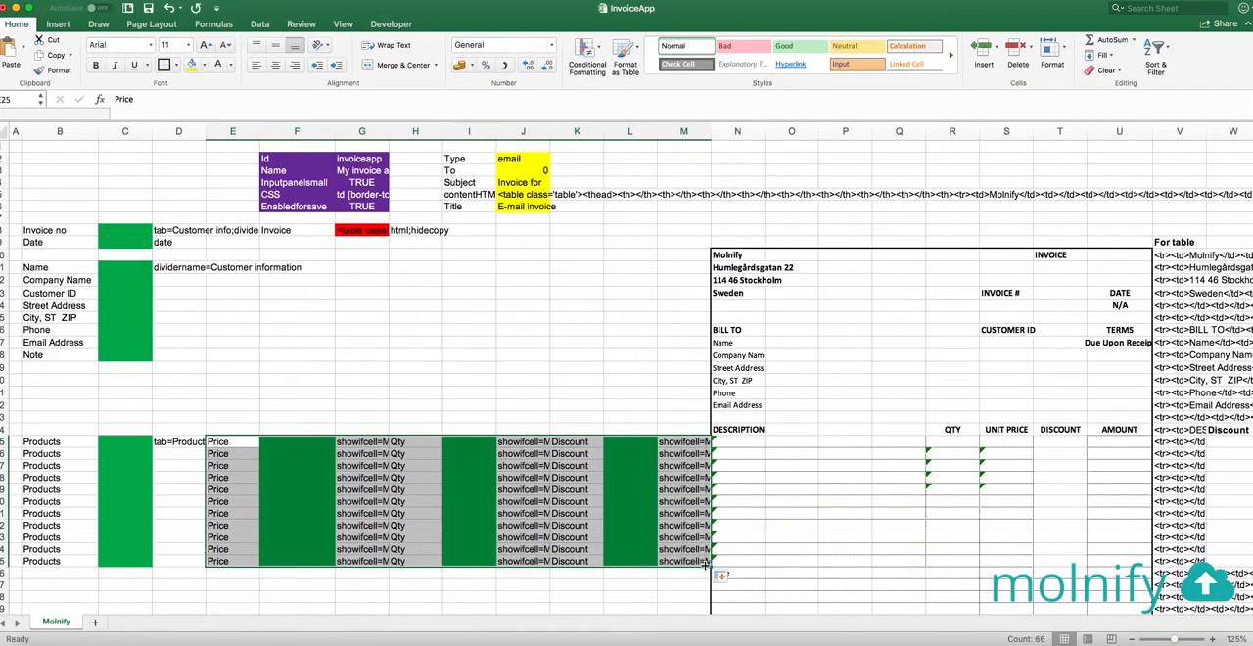
pyautogui.click(531, 454)
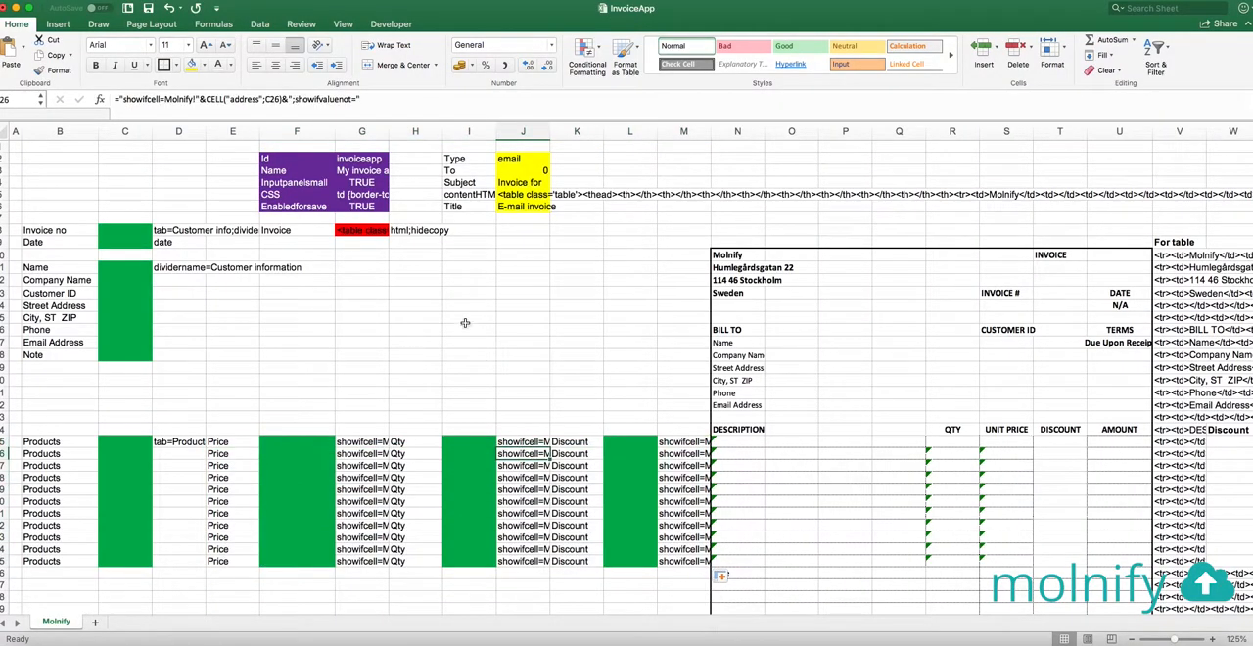
pyautogui.click(526, 537)
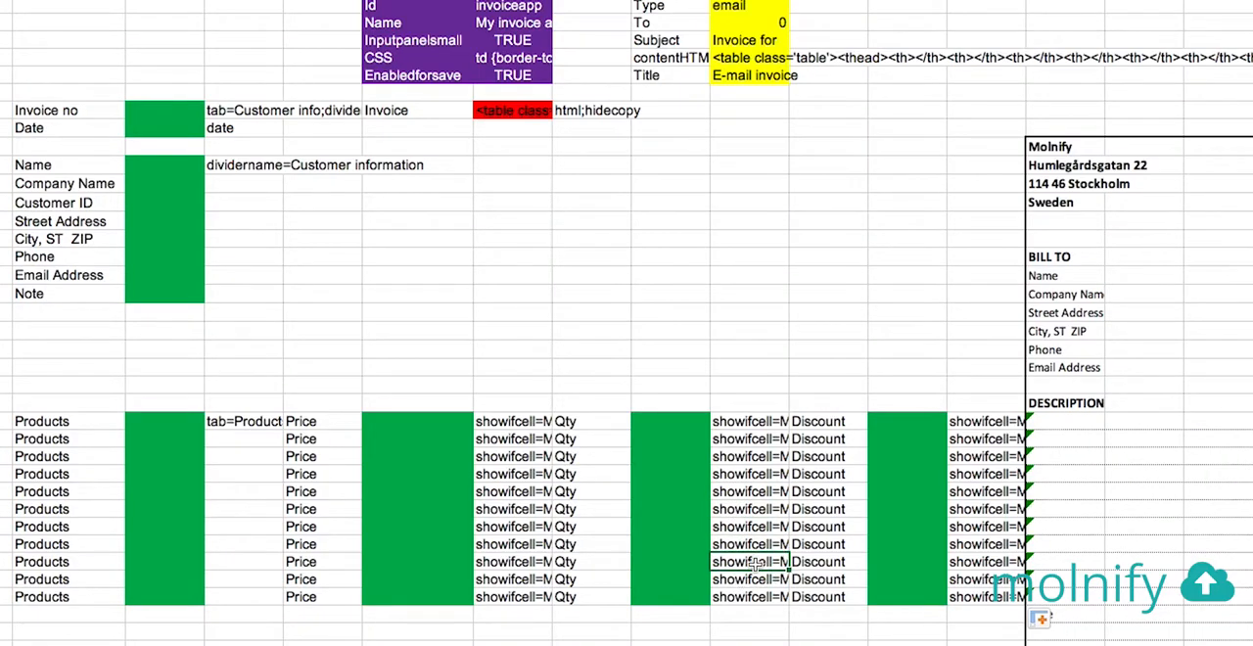
pyautogui.click(742, 425)
pyautogui.click(680, 1)
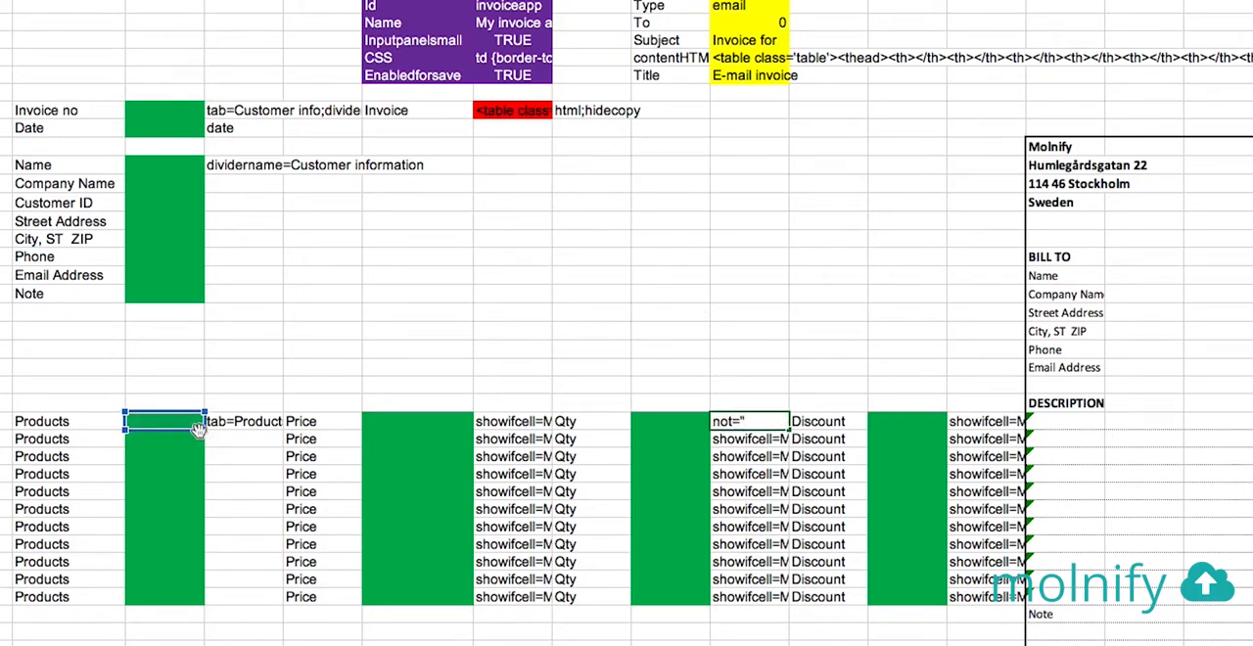
pyautogui.press('Escape')
pyautogui.press('Down')
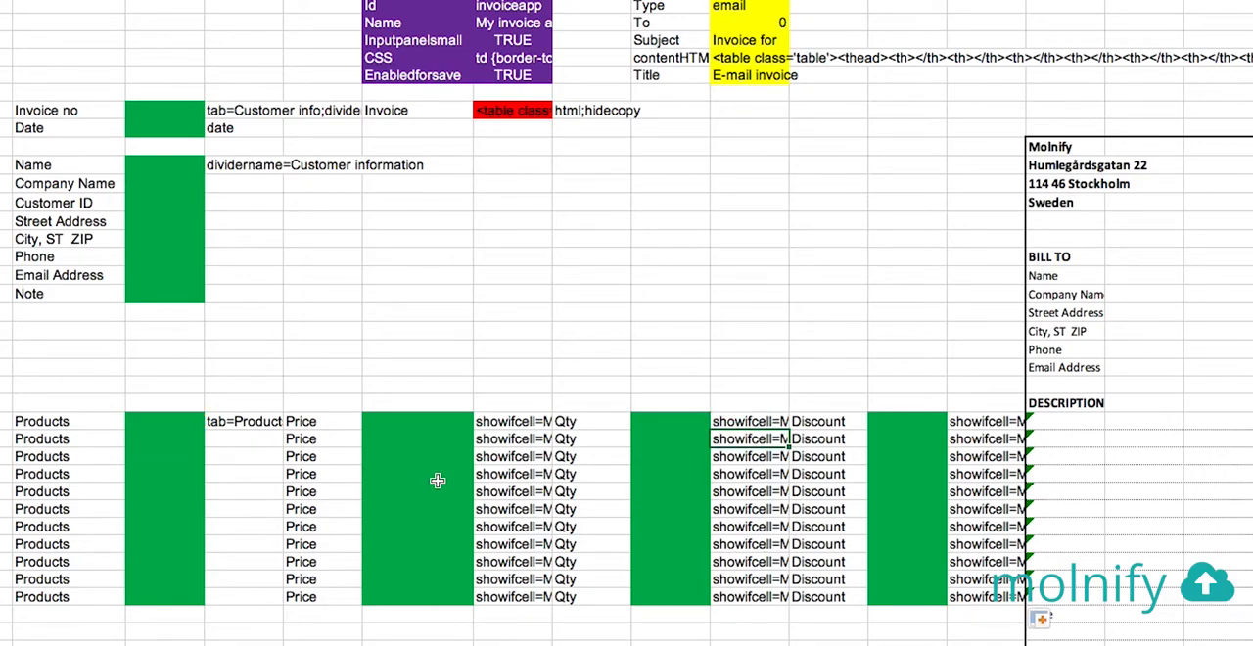
pyautogui.press('F2')
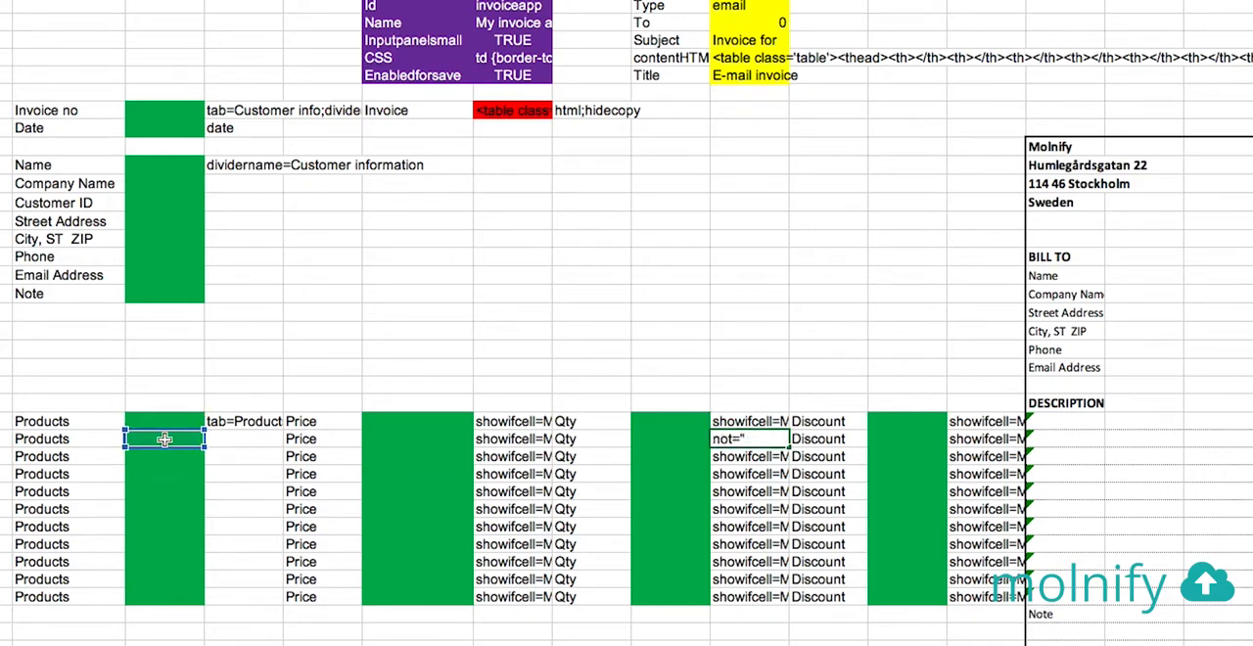
pyautogui.press('Escape')
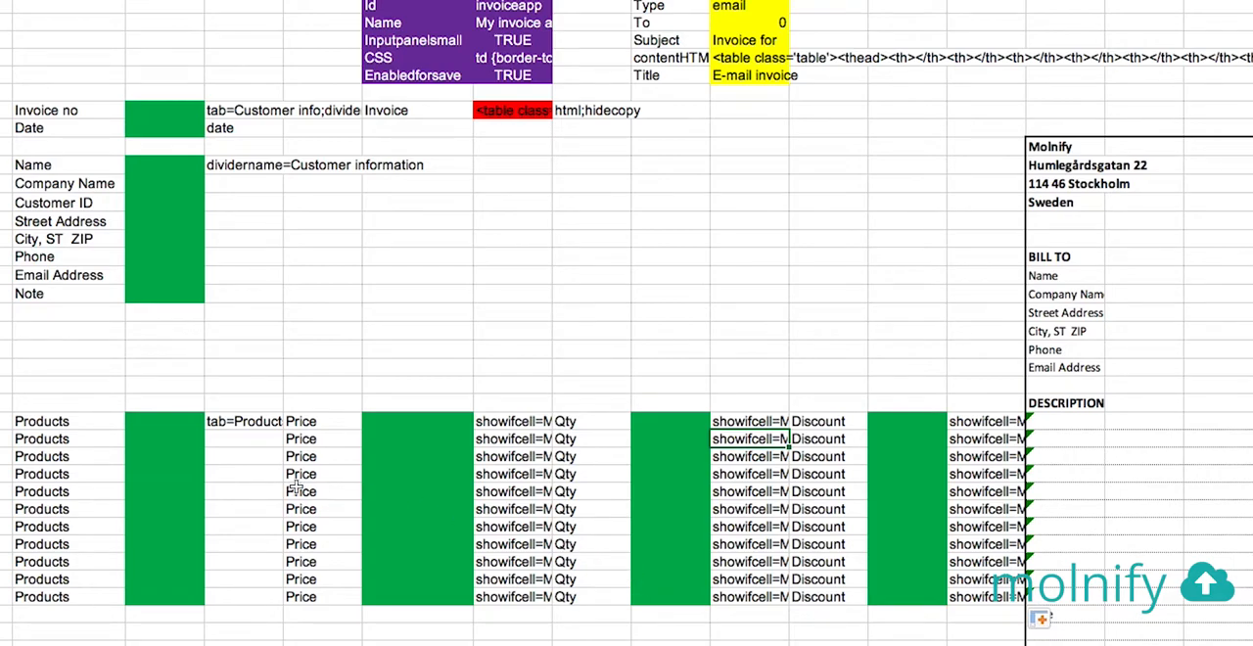
# Copy the formula text of G25 unchanged into D26, beside the second product's input cell
pyautogui.moveTo(62, 448); pyautogui.dragTo(245, 597)
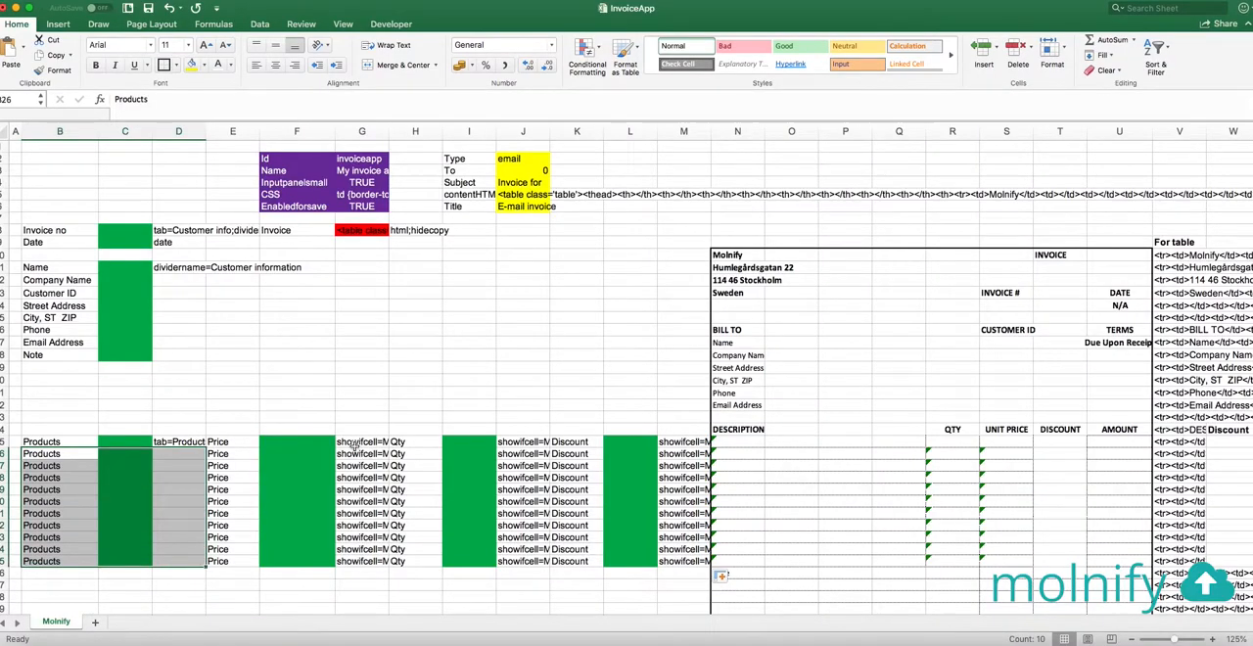
pyautogui.click(357, 442)
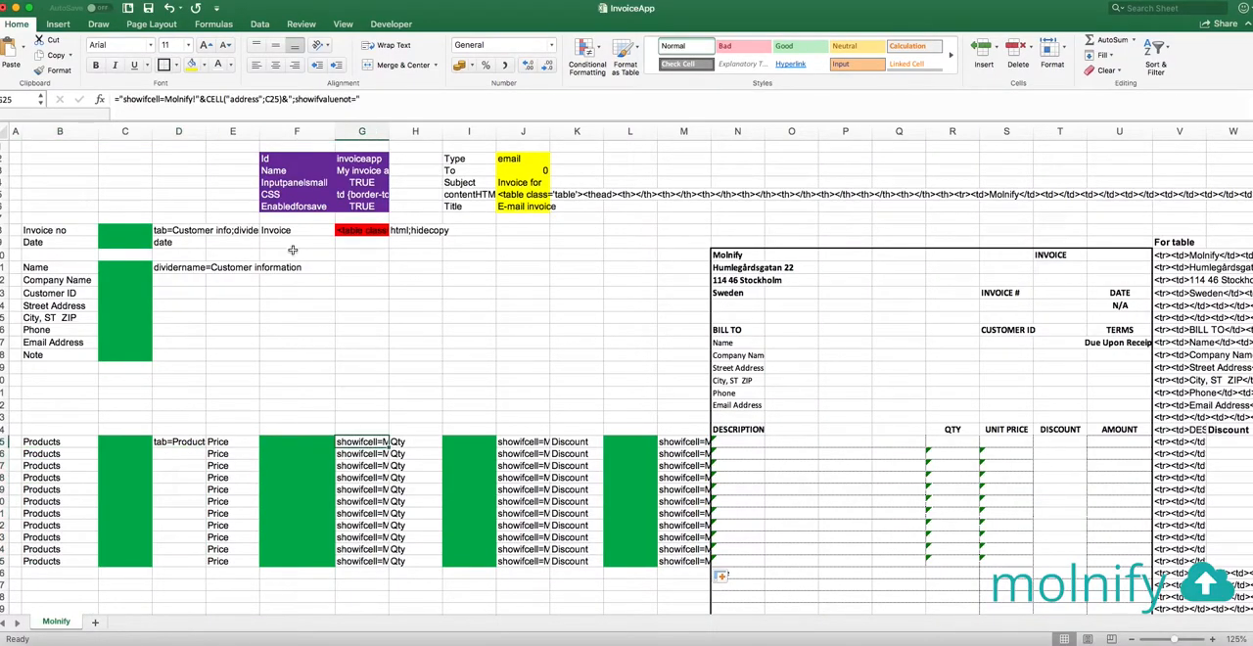
pyautogui.moveTo(385, 99); pyautogui.dragTo(58, 100)
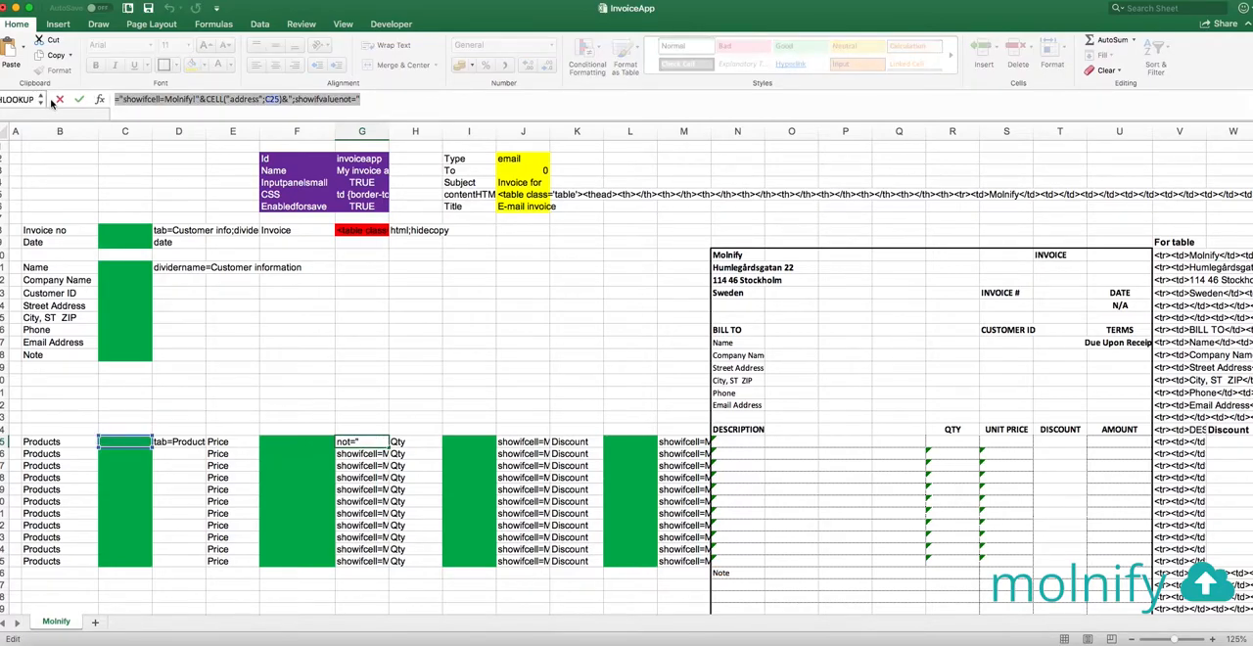
pyautogui.press('Escape')
pyautogui.click(174, 454)
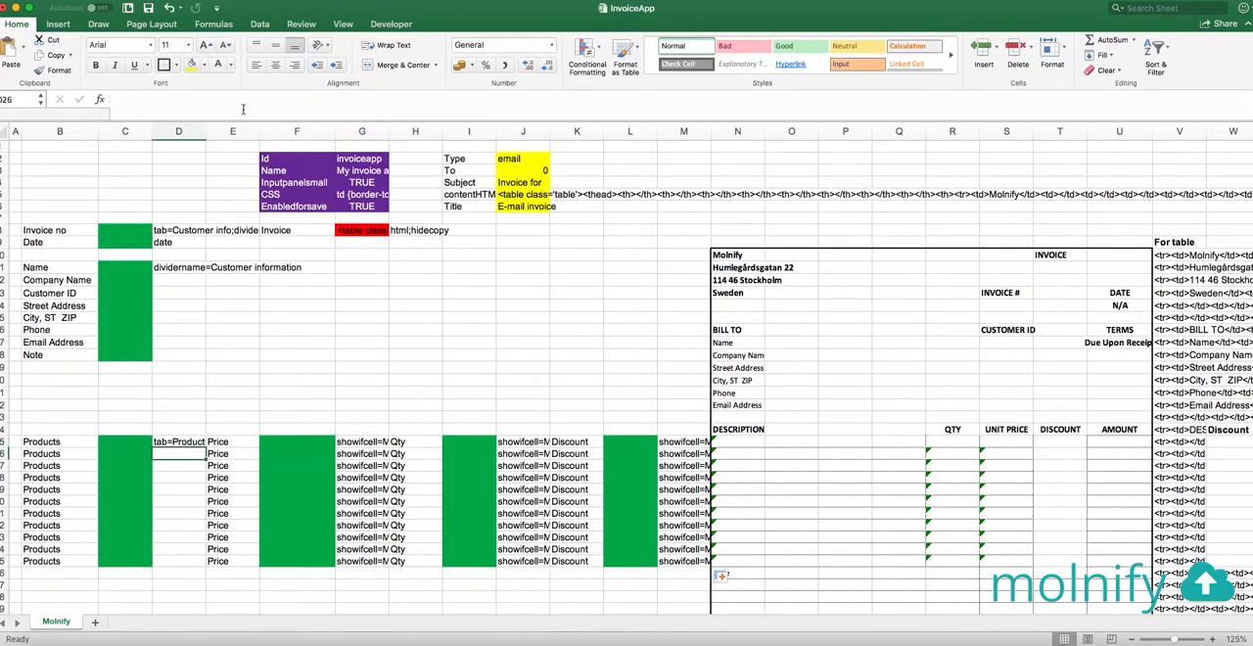
pyautogui.press('super+v')
pyautogui.press('Return')
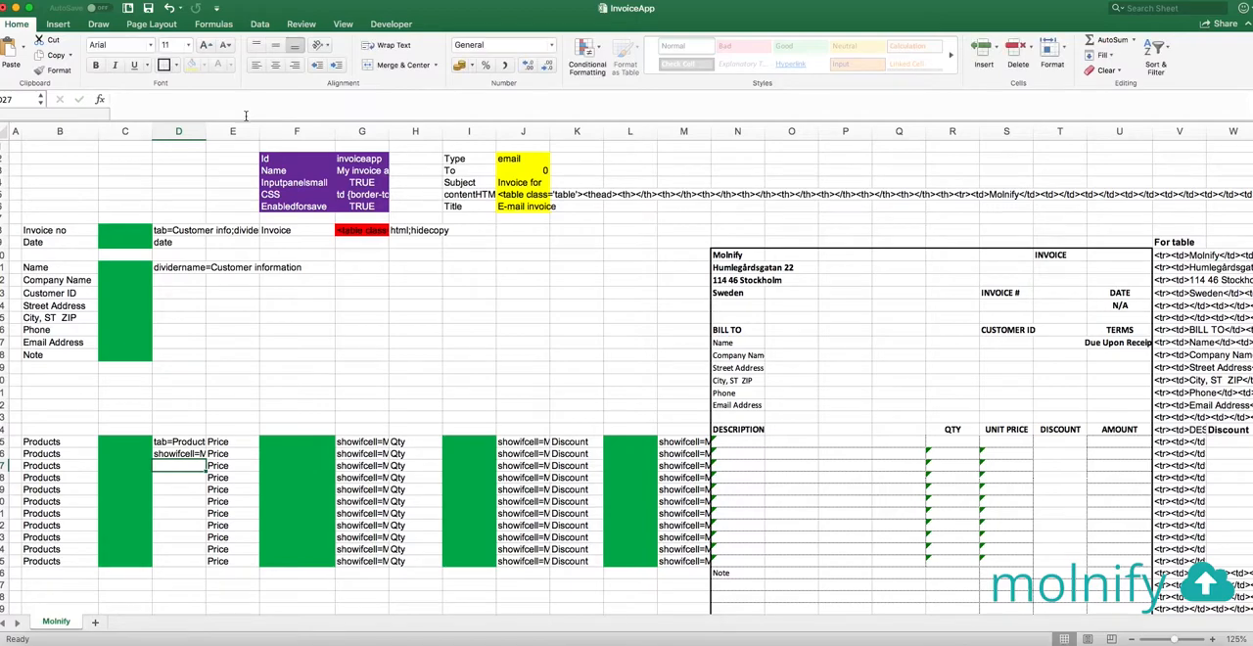
# Fill the D26 formula down through D35 and save the workbook
pyautogui.click(182, 453)
pyautogui.doubleClick(205, 460)
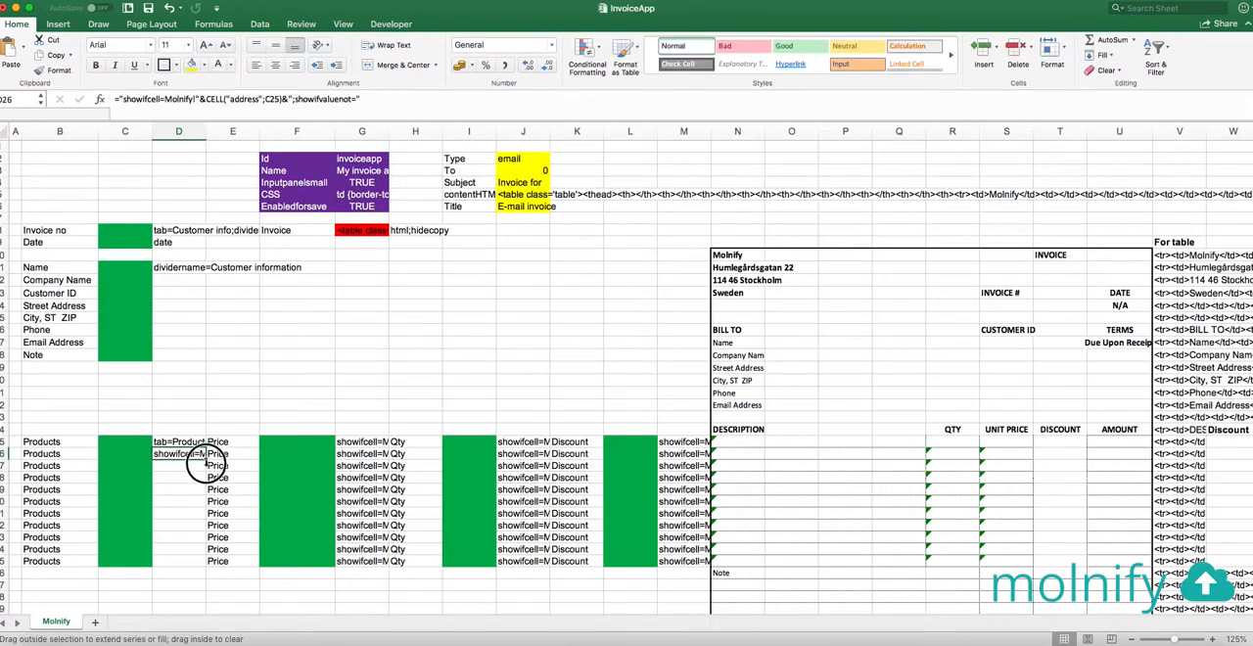
pyautogui.click(338, 340)
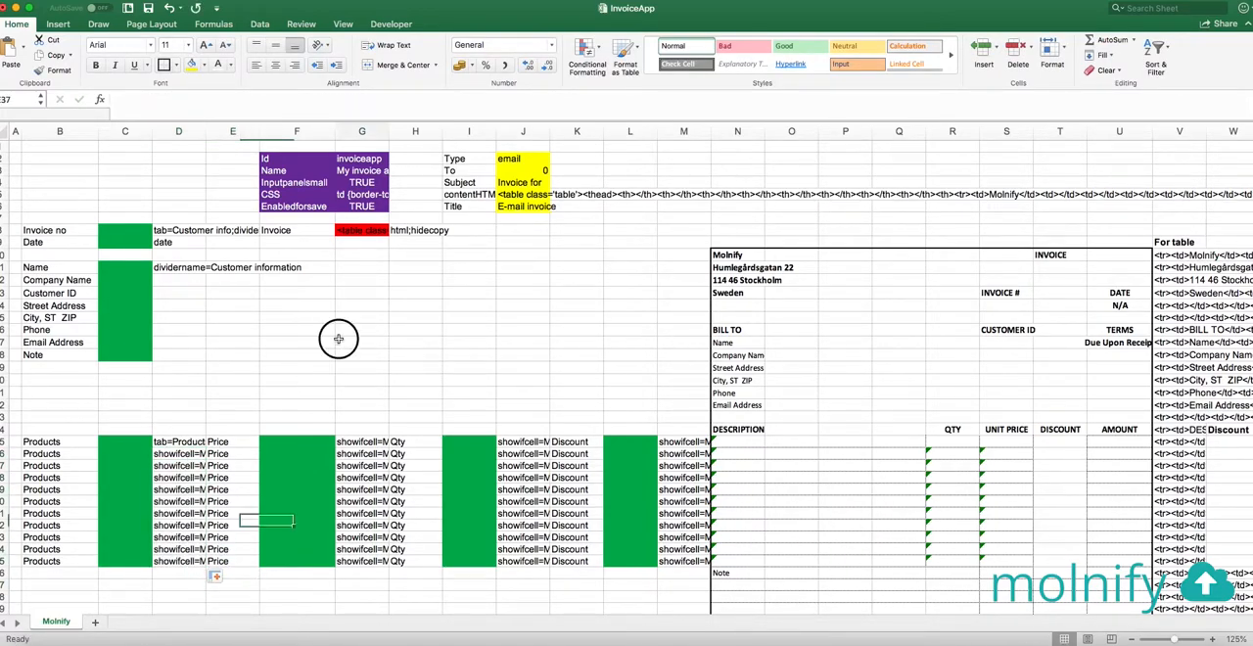
# Switch to Molnify in the browser, upload the updated InvoiceApp.xlsx from the upload page and open the app's Products inputs
pyautogui.press('super+Tab')
pyautogui.press('super+Tab')
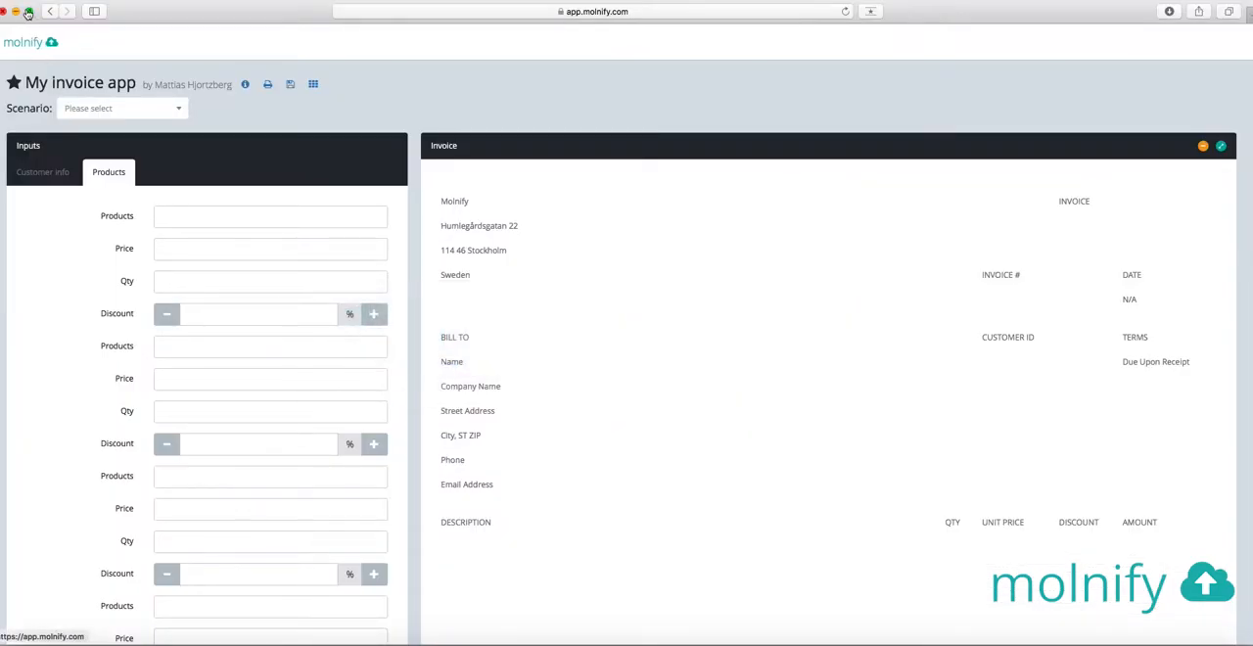
pyautogui.click(52, 14)
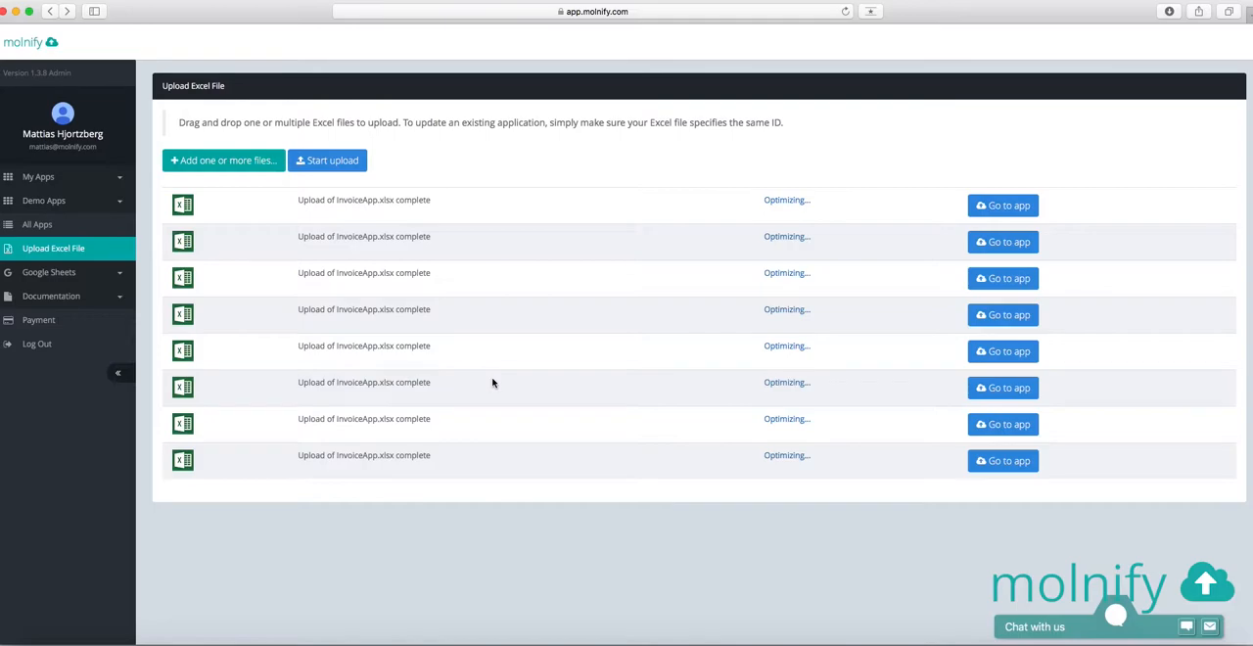
pyautogui.press('super+Tab')
pyautogui.press('super+Tab')
pyautogui.moveTo(824, 391); pyautogui.dragTo(534, 554)
pyautogui.click(591, 535)
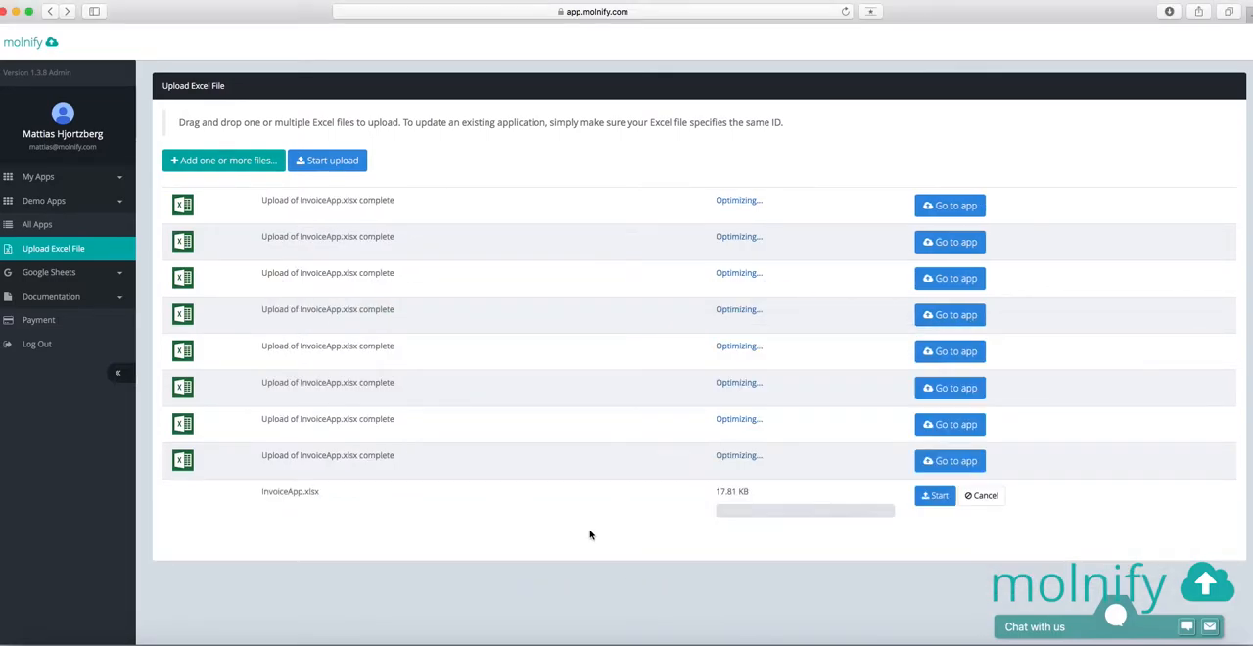
pyautogui.click(934, 498)
pyautogui.click(1010, 500)
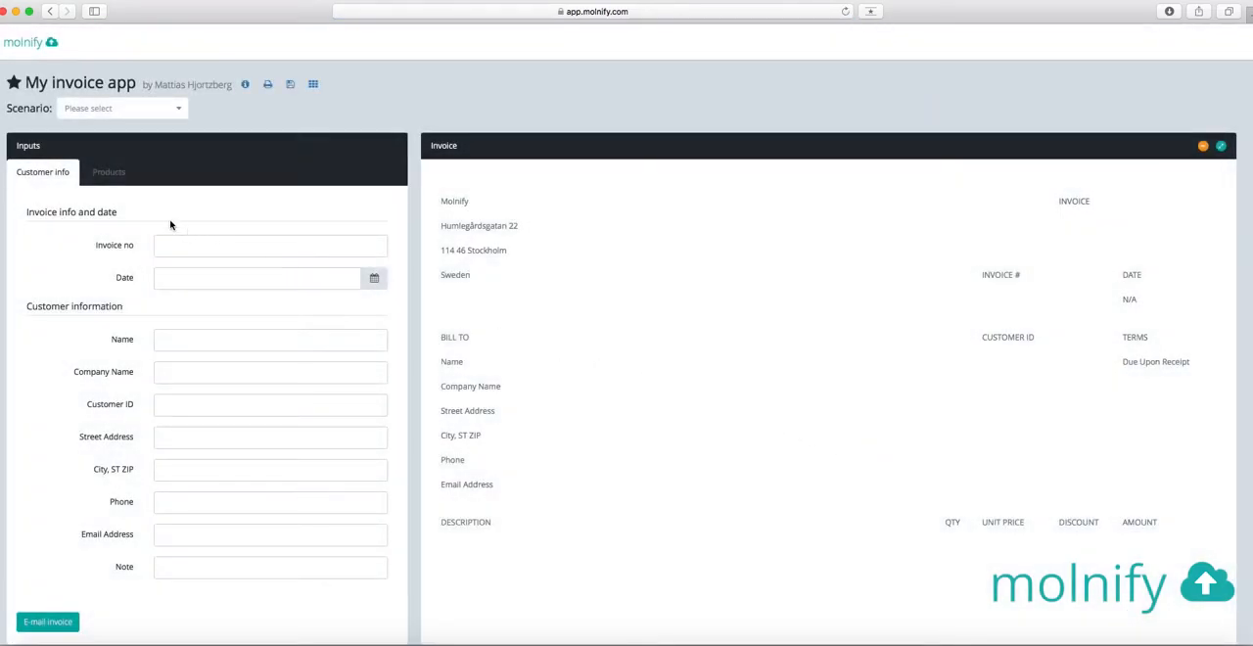
pyautogui.click(104, 182)
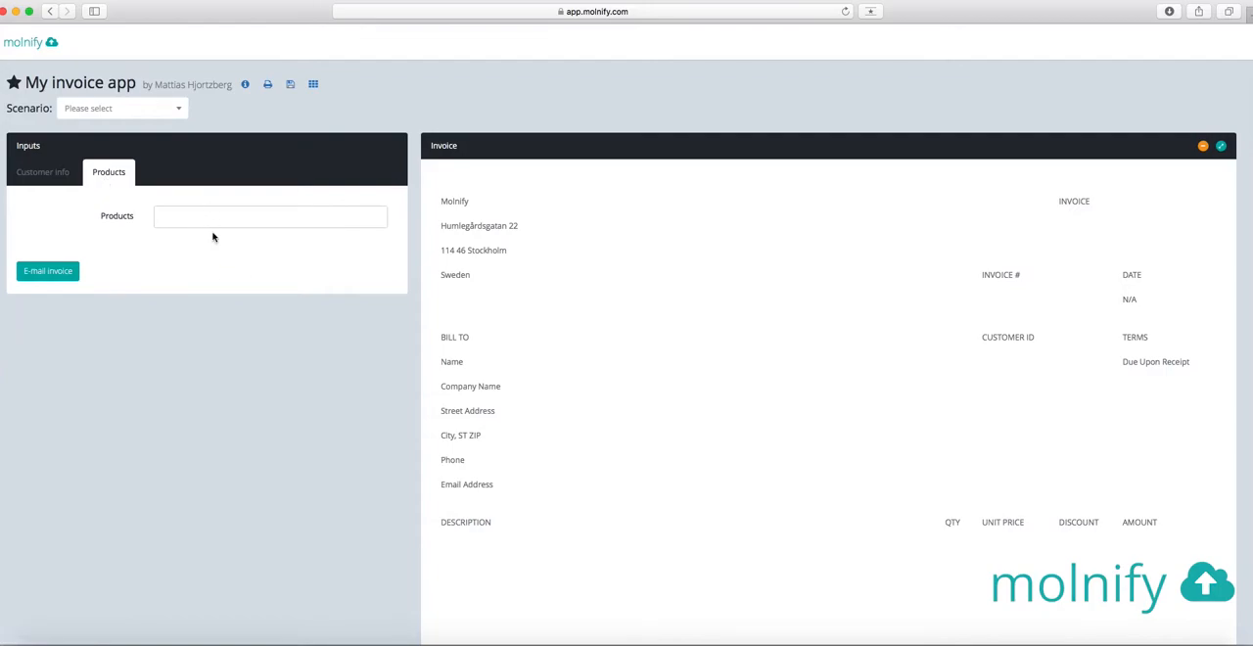
# Enter T-Shirt as the first product with a price of 49, a quantity of 1 and a 10% discount
pyautogui.click(264, 213)
pyautogui.write('T-Shirt')
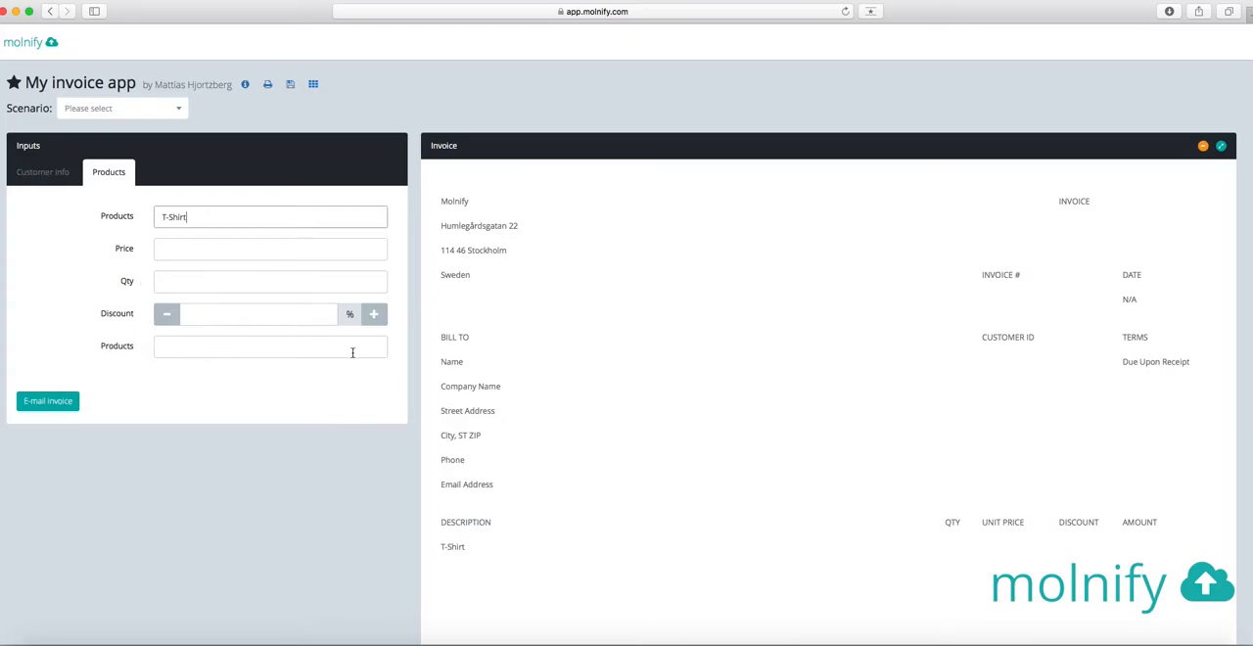
pyautogui.click(185, 248)
pyautogui.write('49')
pyautogui.press('Tab')
pyautogui.write('1')
pyautogui.press('Tab')
pyautogui.write('10')
pyautogui.press('Tab')
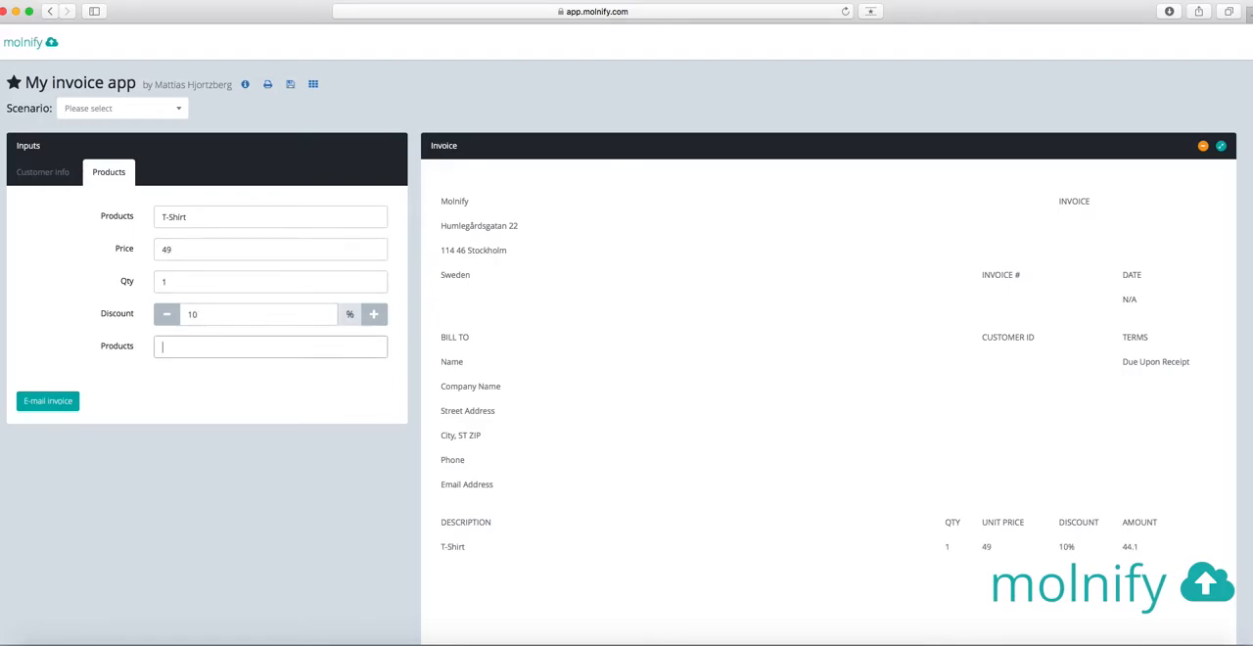
# Enter Pants as the second product to test its conditionally shown inputs
pyautogui.write('OPOa')
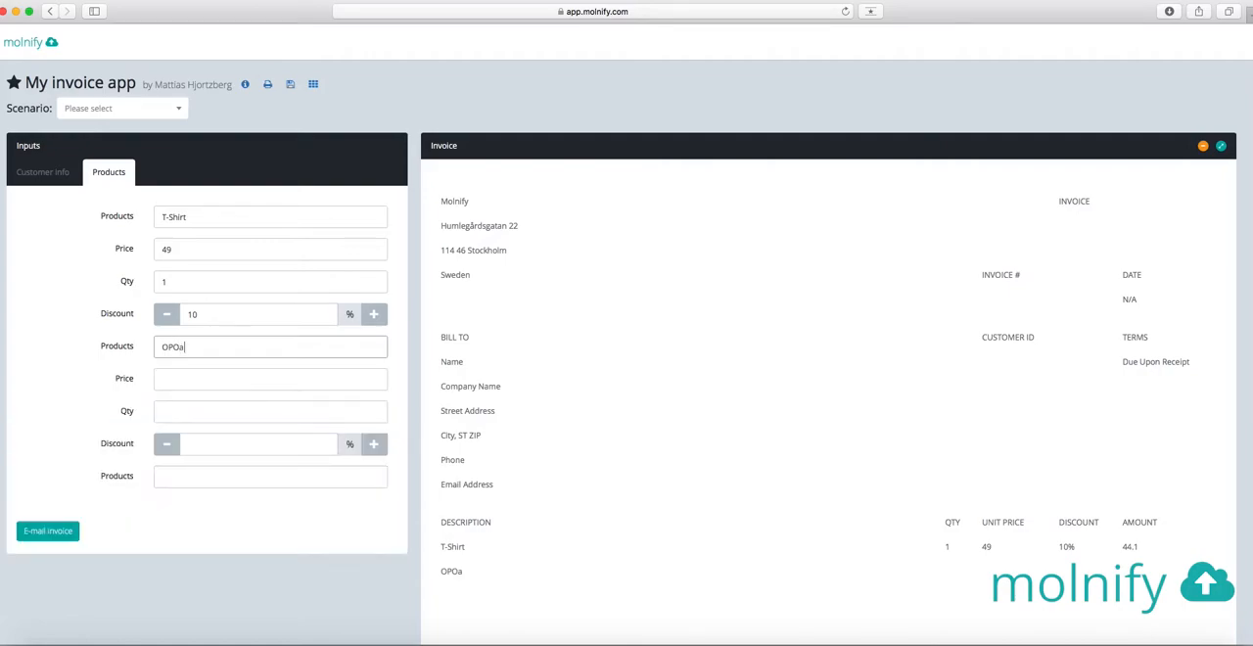
pyautogui.press('BackSpace')
pyautogui.press('BackSpace')
pyautogui.write('Pants')
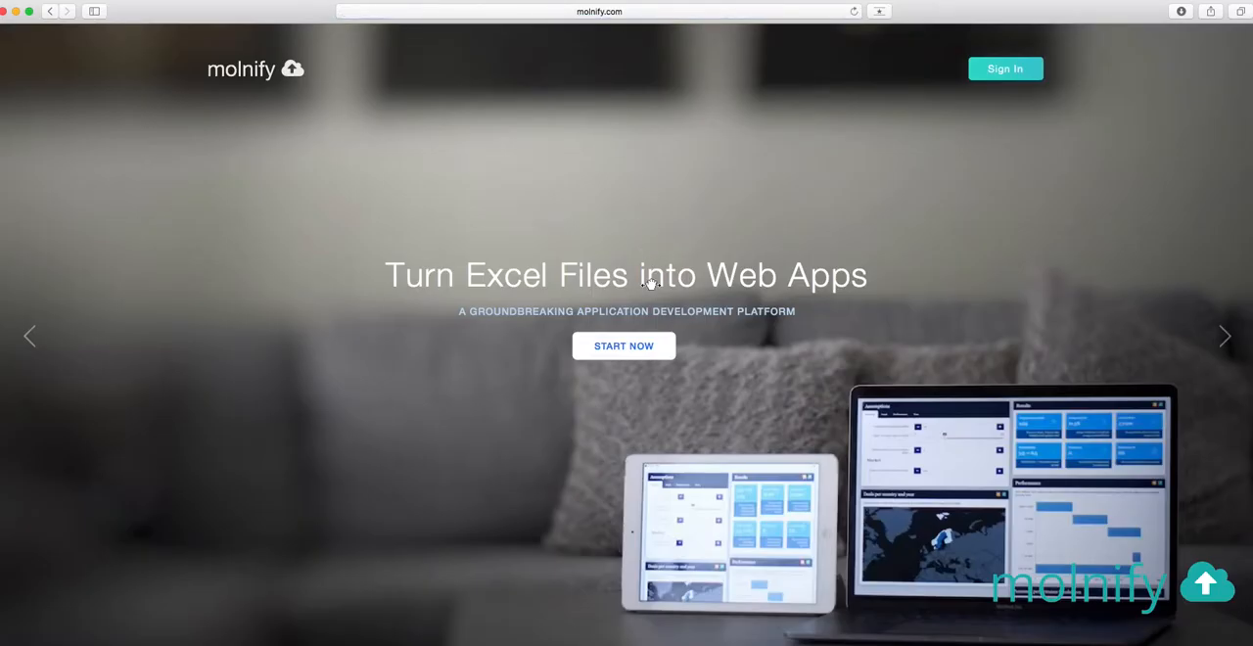
# Open the Get Started page from the Molnify home page and view its sign-up form
pyautogui.click(622, 346)
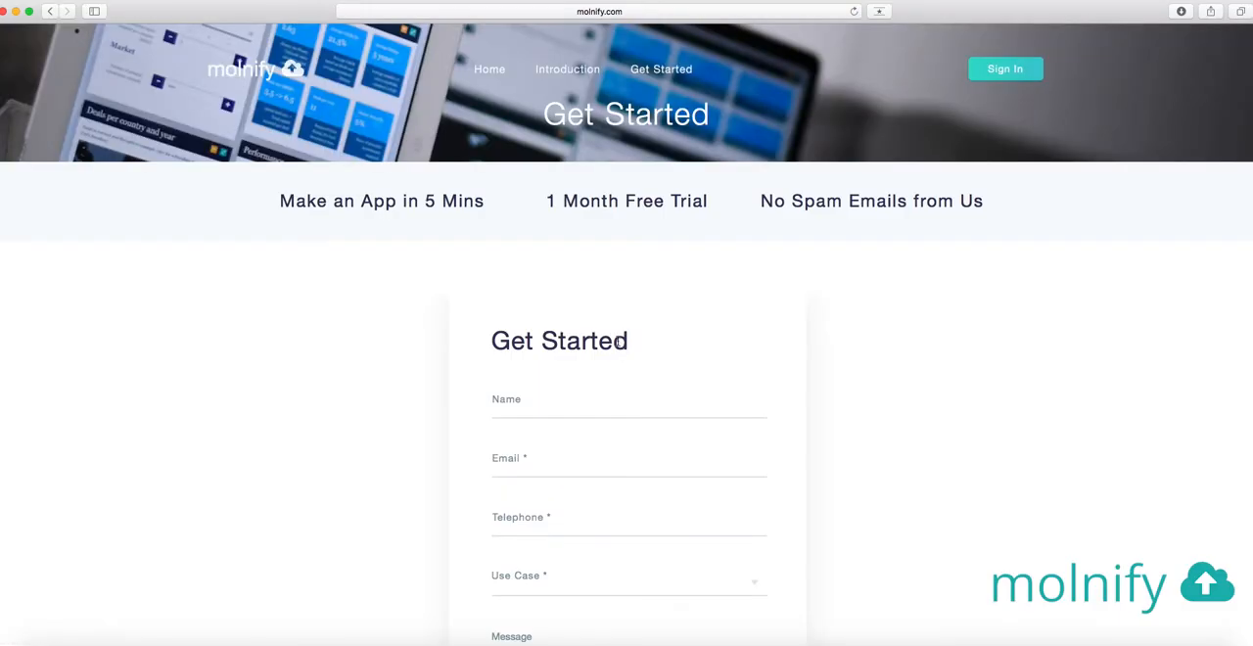
pyautogui.scroll(-5, 619, 343)
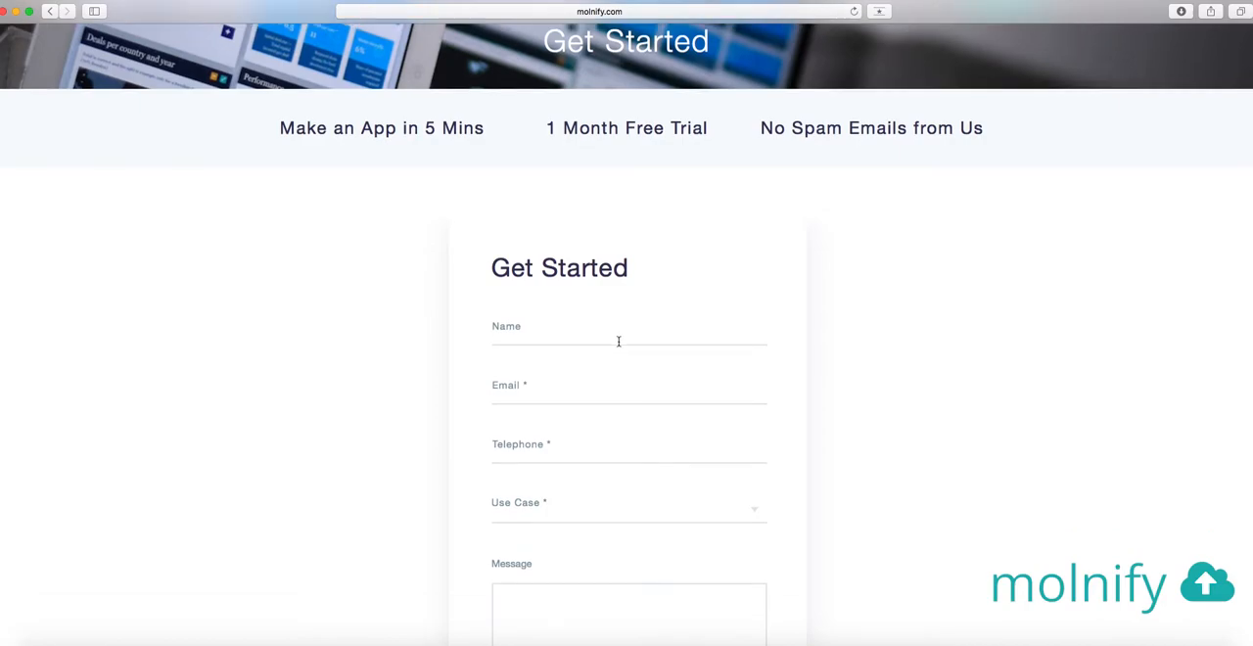